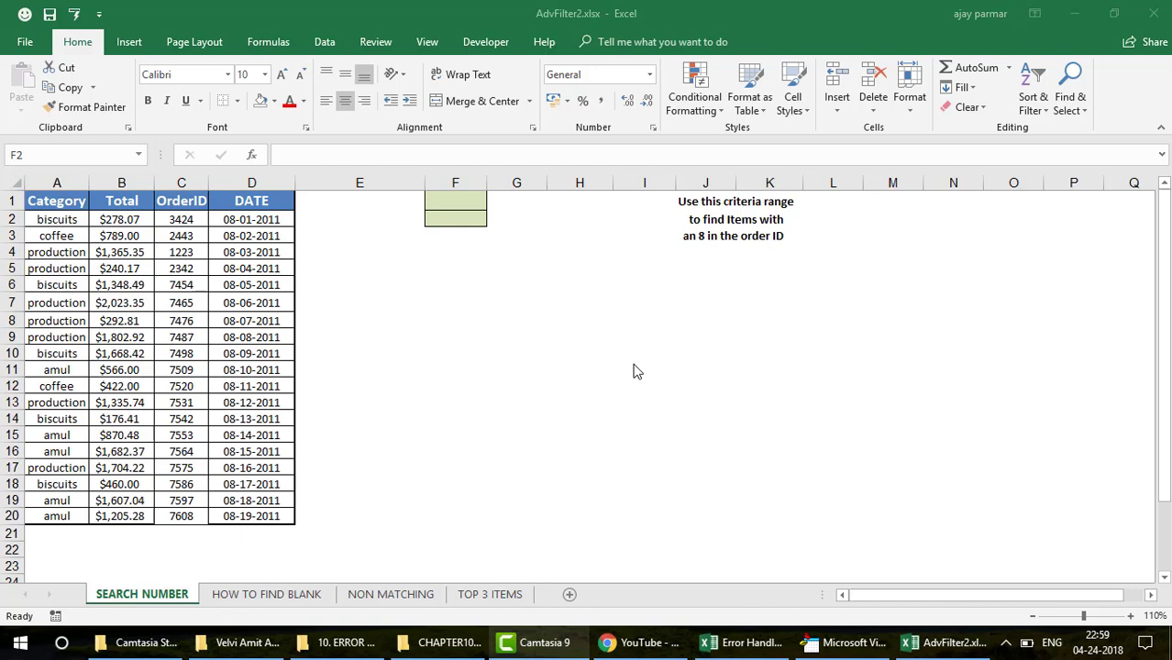
Step: Go down the order table and examine the records in rows 10 and 20 for an 8 in the OrderID
left_click(183, 219)
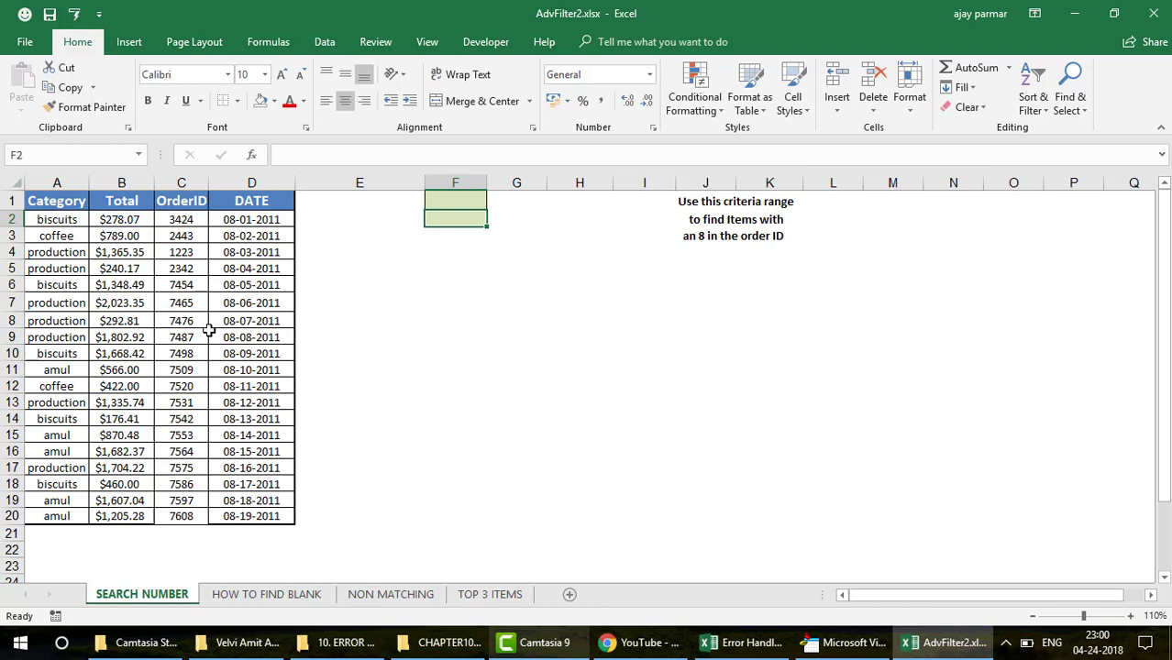
left_click(77, 340)
key("Down")
key("shift+Right")
key("shift+Right")
key("shift+Right")
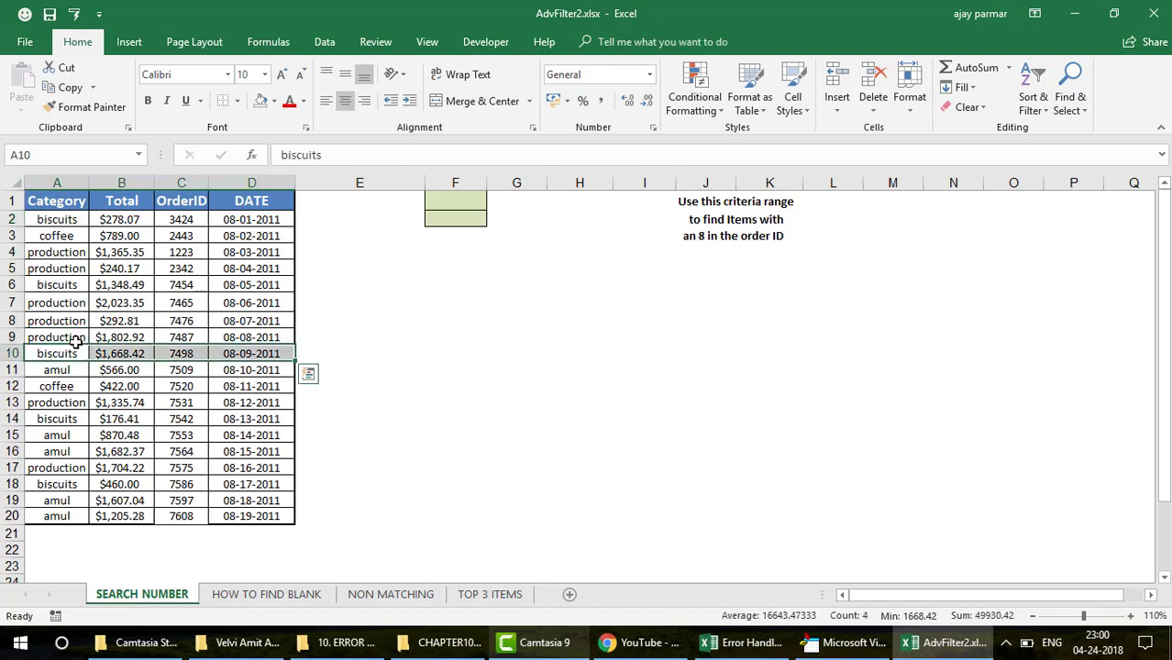
key("Down")
key("Down")
key("Down")
key("Down")
key("Down")
key("Down")
key("Down")
key("Down")
key("Down")
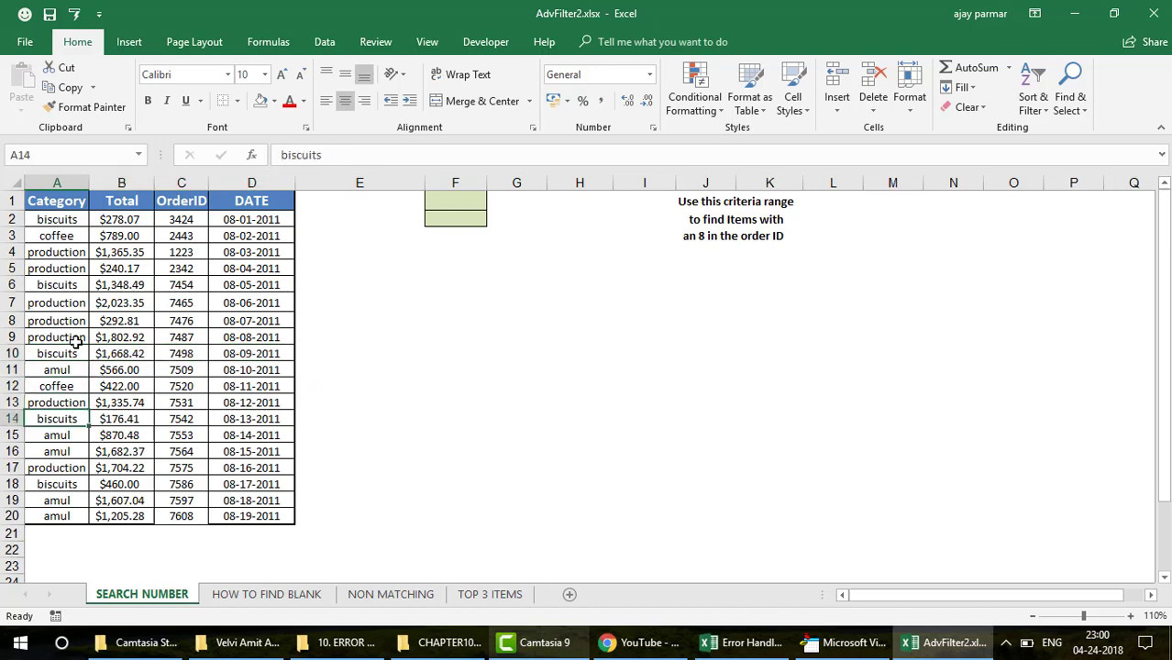
key("Down")
key("shift+Right")
key("shift+Right")
key("shift+Right")
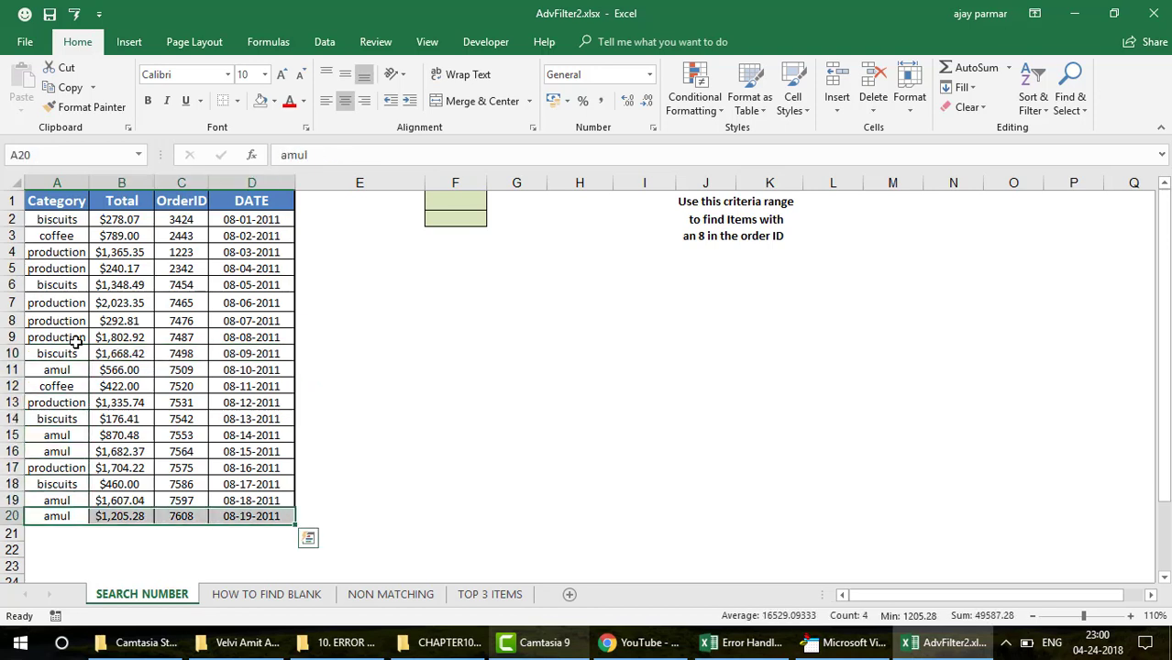
Step: Go back up the order table and check the records in rows 18, 9 and 10 and the first OrderID values for an 8
key("Up")
key("Up")
key("shift+Right")
key("shift+Right")
key("shift+Right")
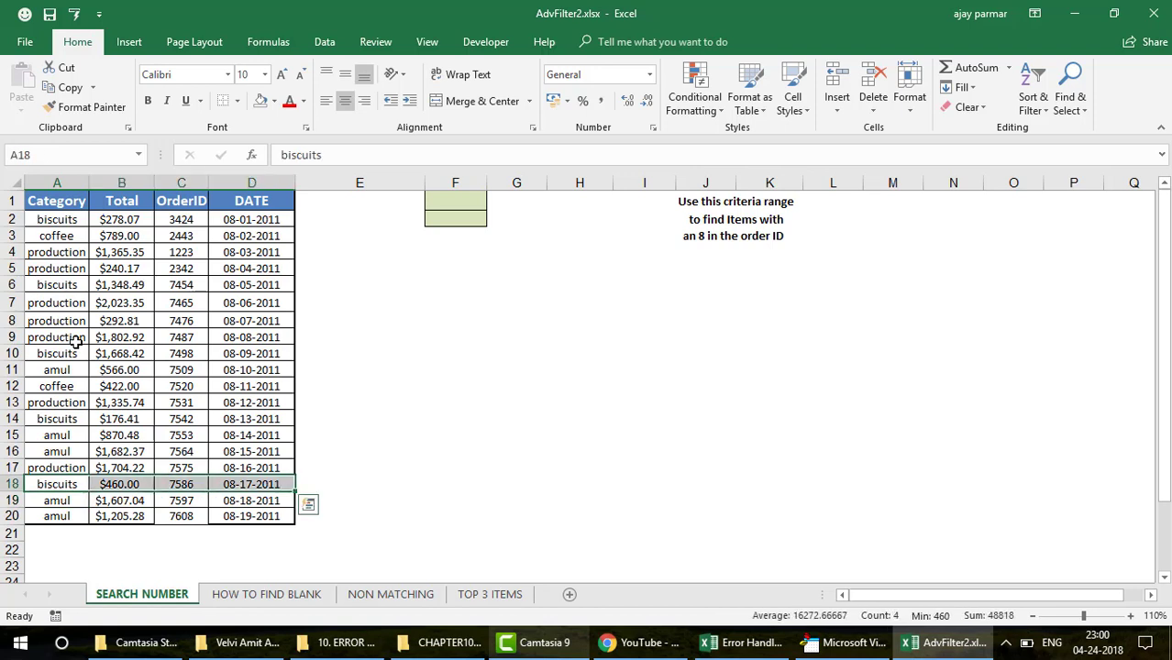
key("Up")
key("Up")
key("Up")
key("Up")
key("Up")
key("Up")
key("Up")
key("Up")
key("Up")
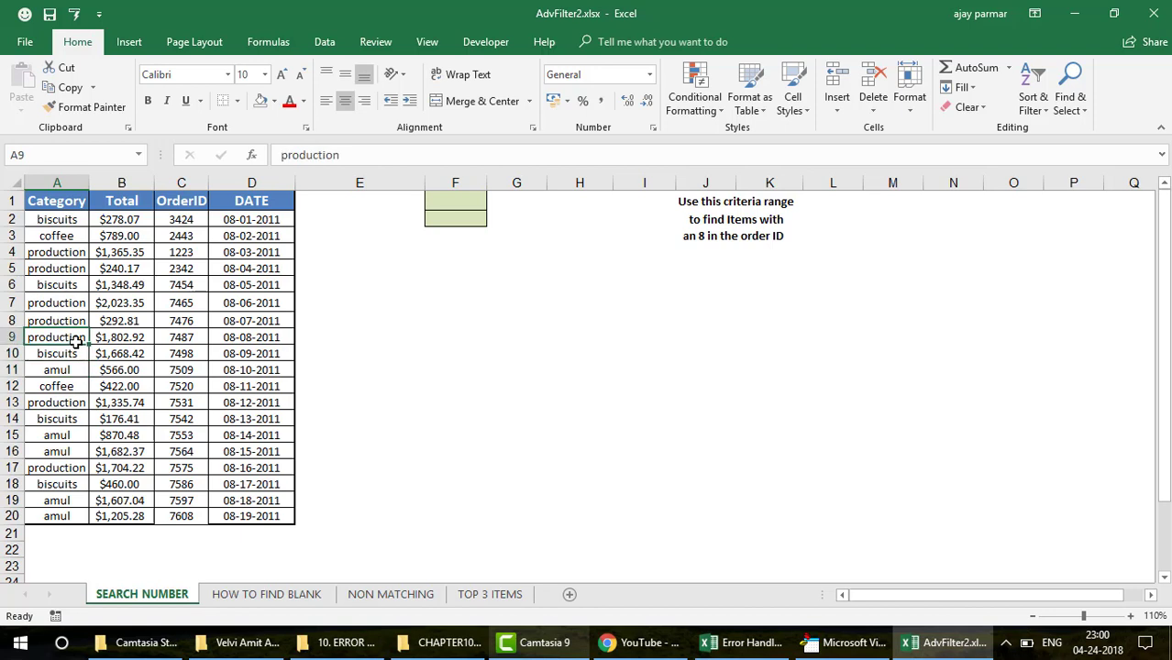
key("shift+Right")
key("shift+Right")
key("shift+Right")
key("shift+Down")
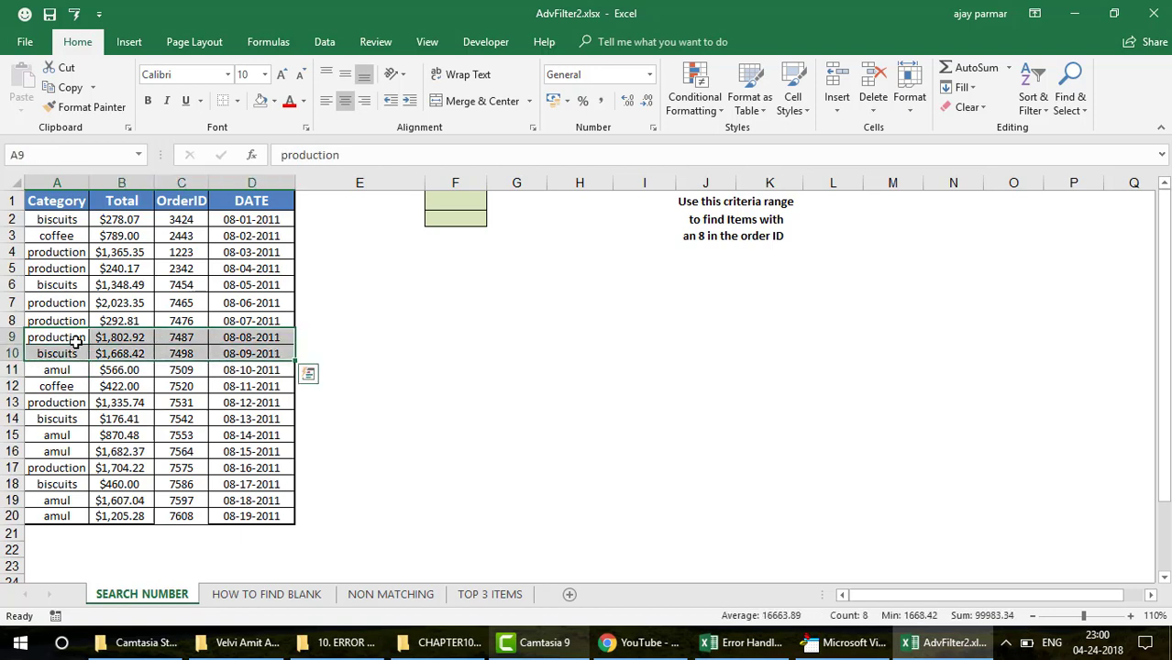
left_click(193, 214)
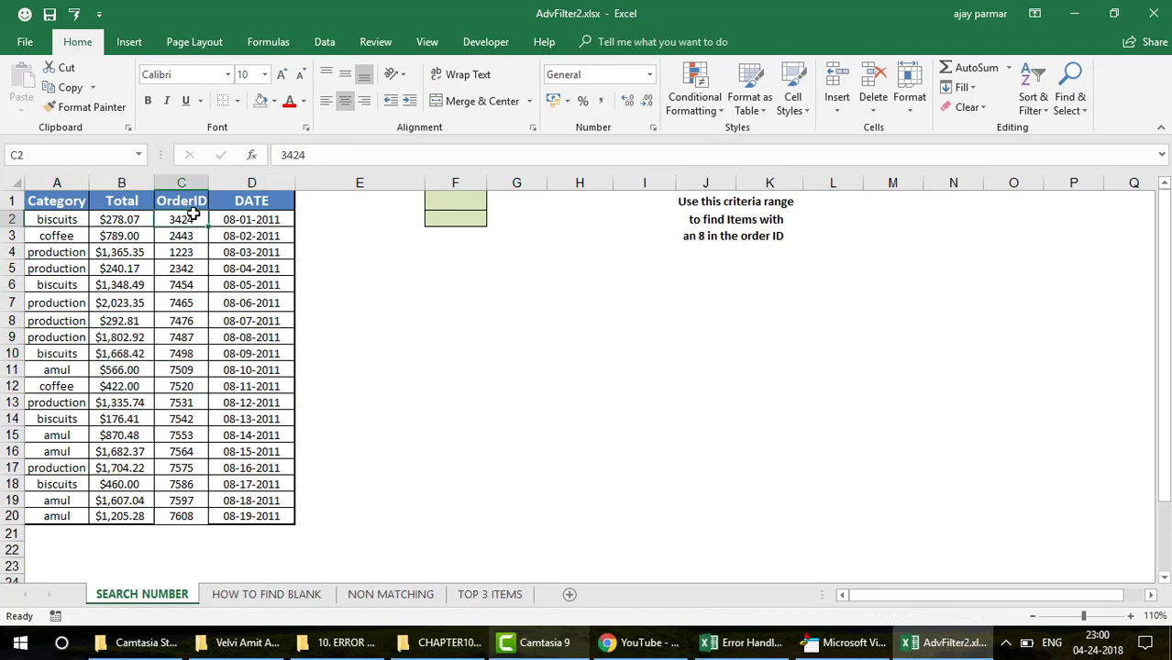
key("Down")
key("Down")
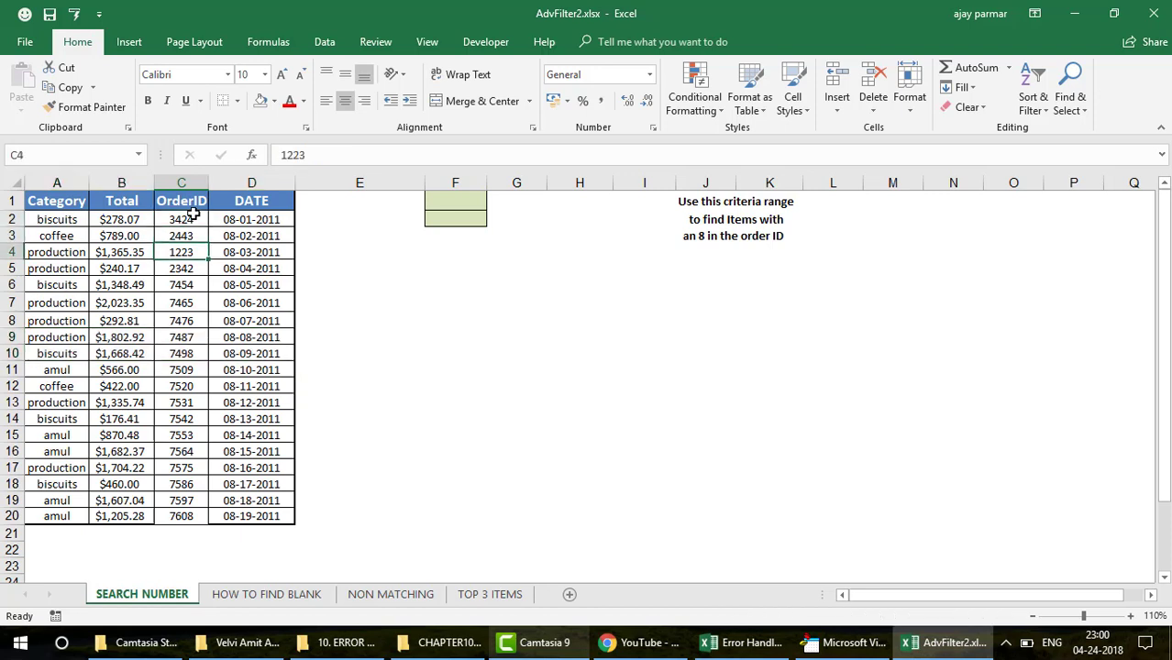
left_click(332, 226)
left_click(455, 292)
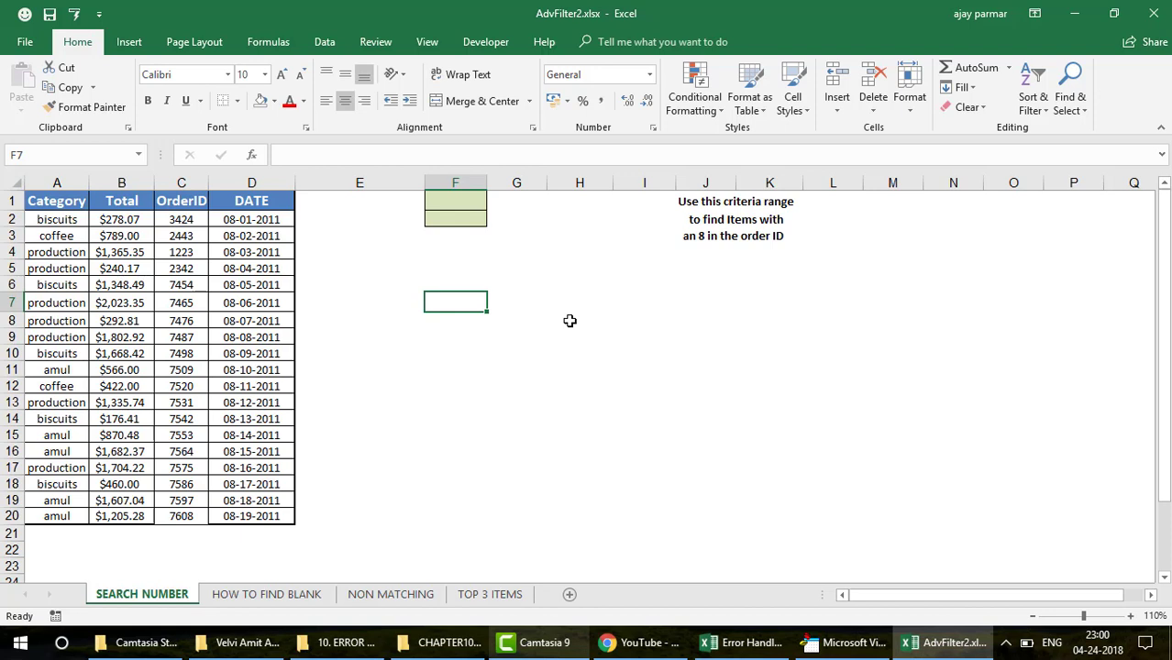
left_click(447, 216)
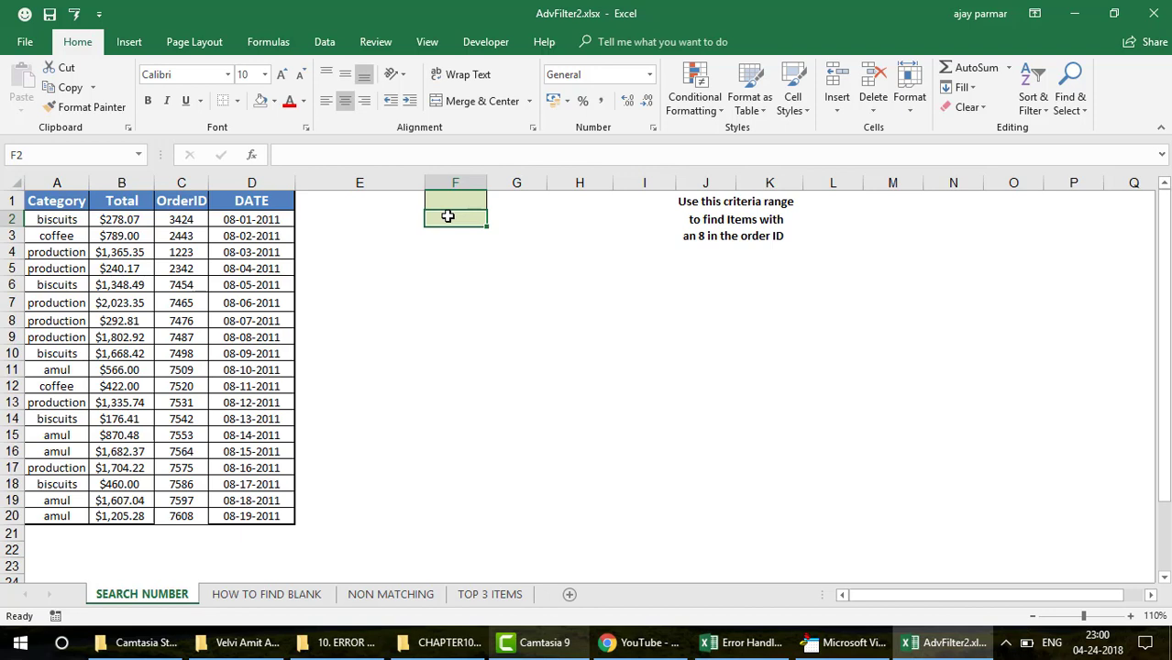
left_click(333, 213)
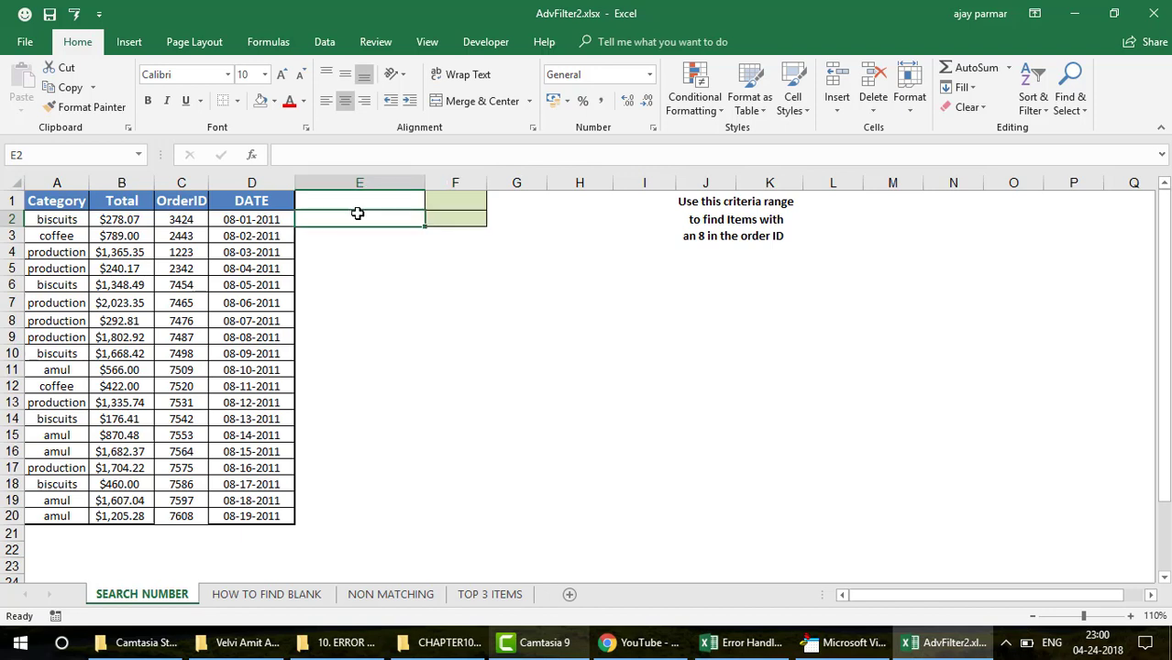
left_click(474, 219)
left_click(543, 219)
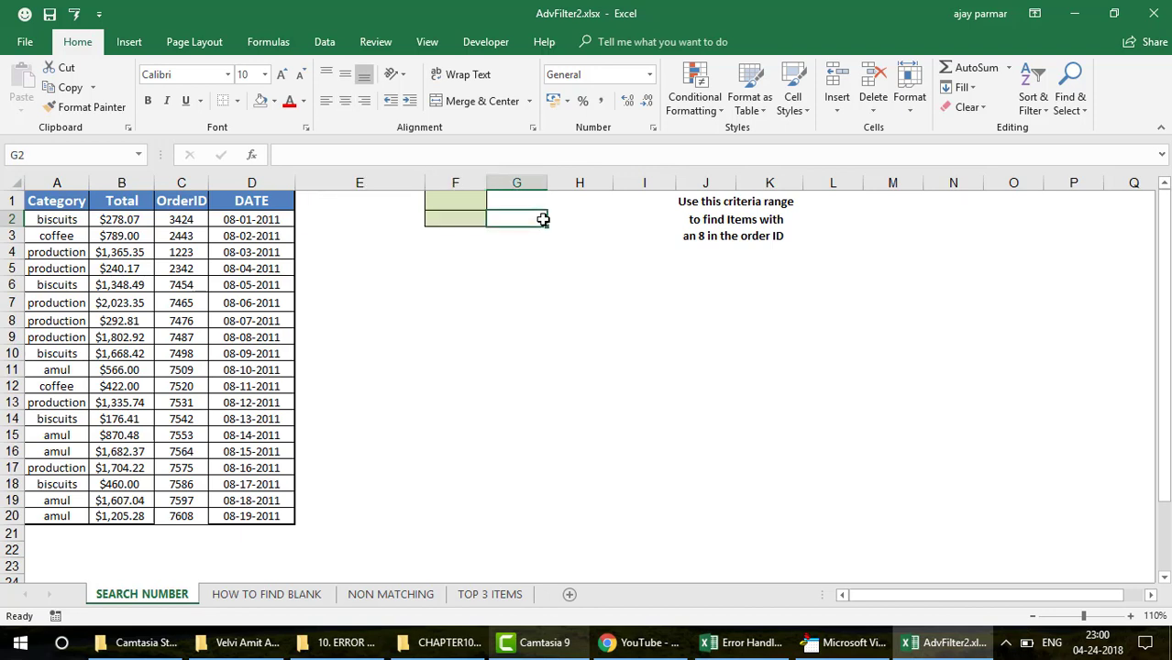
left_click(355, 218)
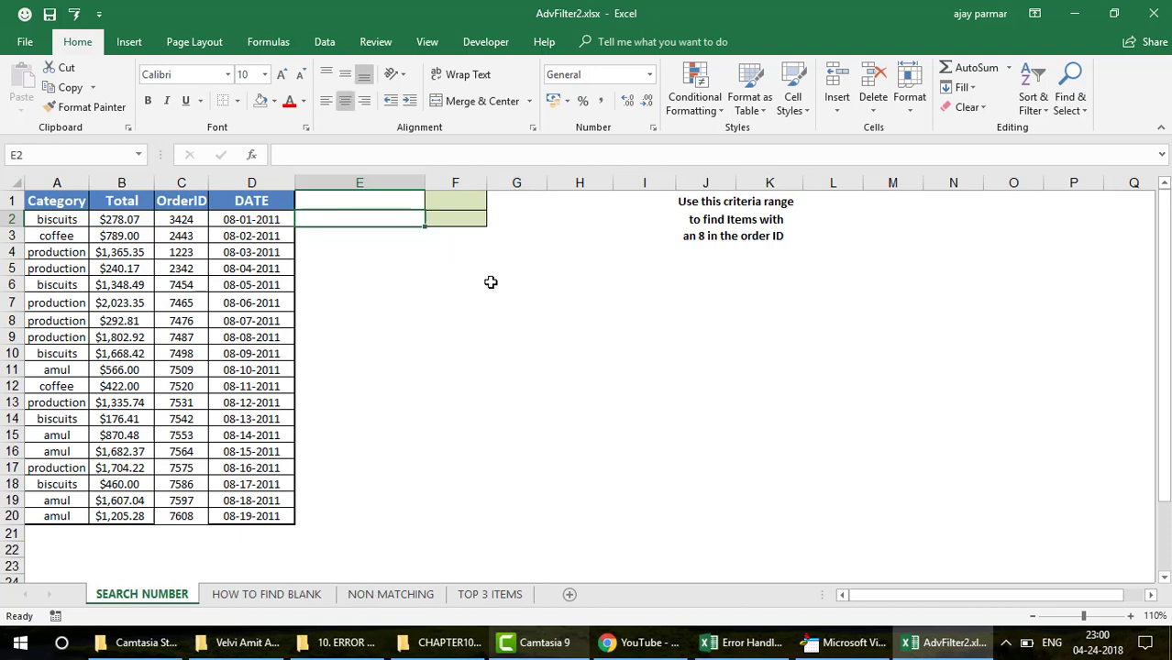
Step: Enter the formula =FIND(8,C2,1) in cell F2 to look for an 8 in the first OrderID
left_click(461, 218)
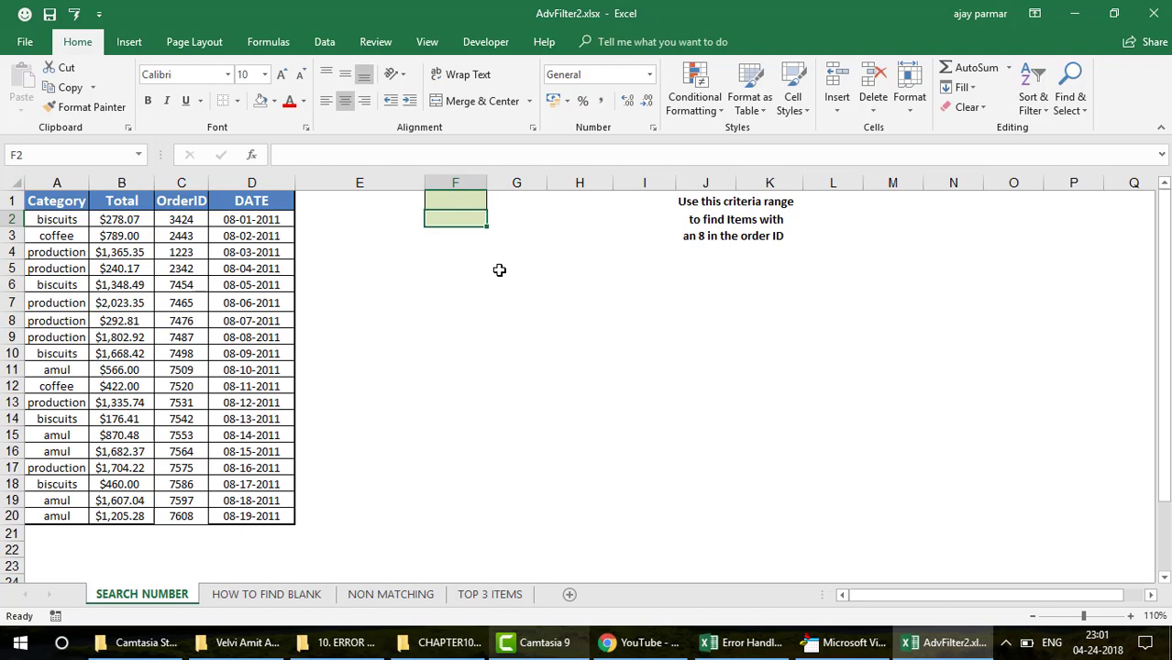
type("=FIND")
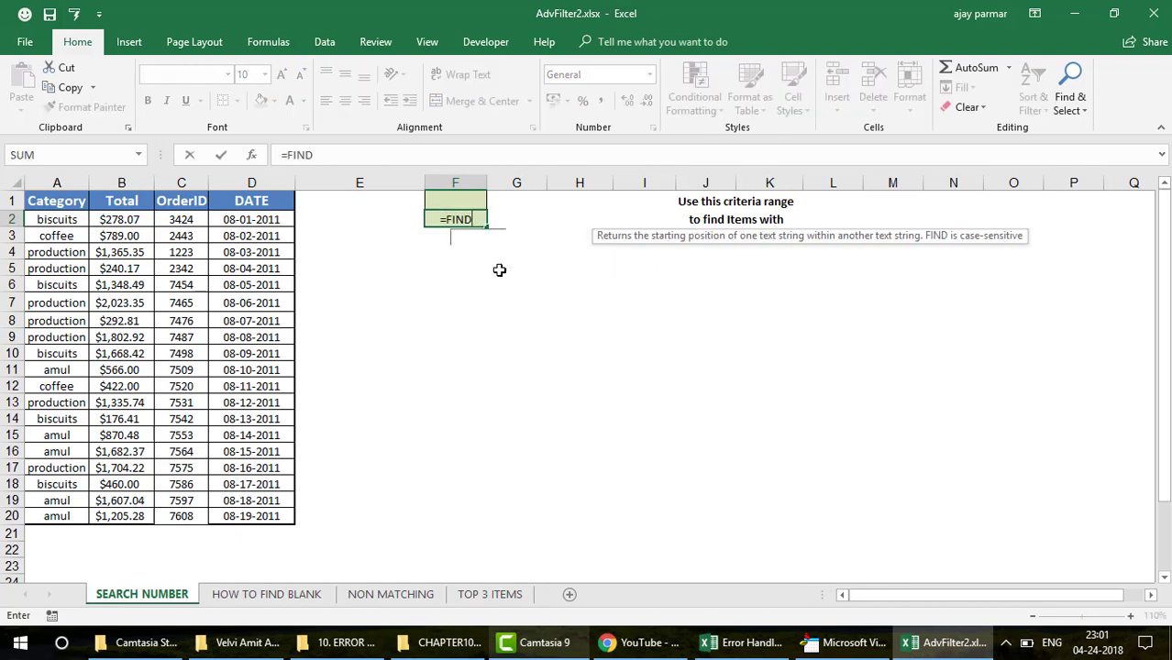
type("(8")
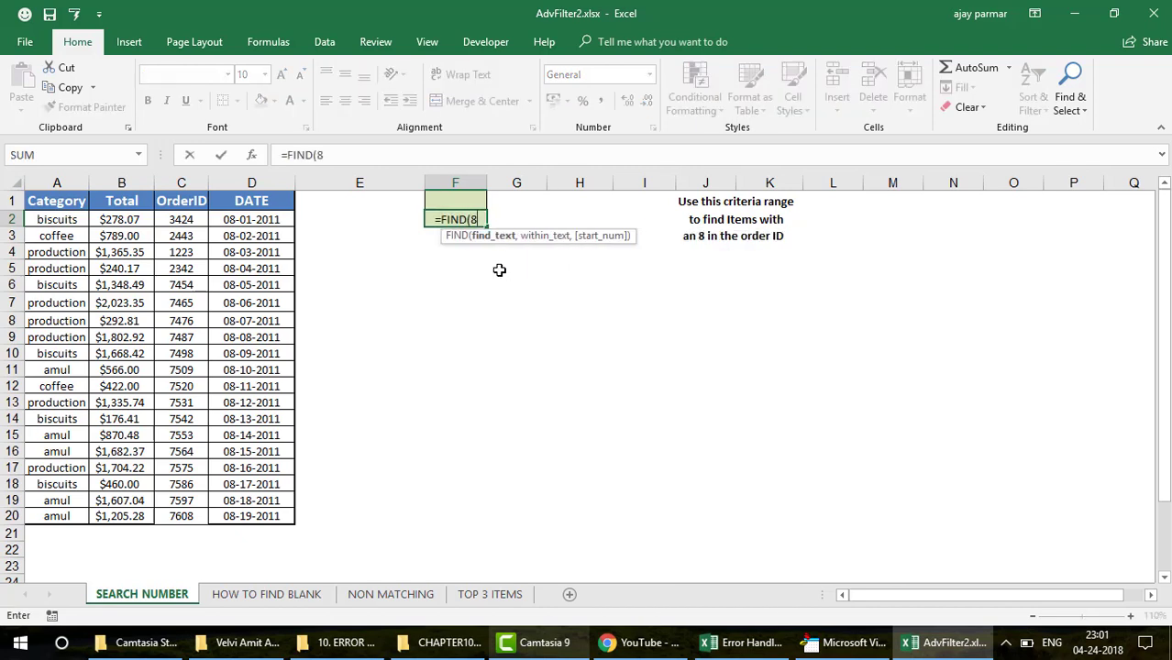
type(",")
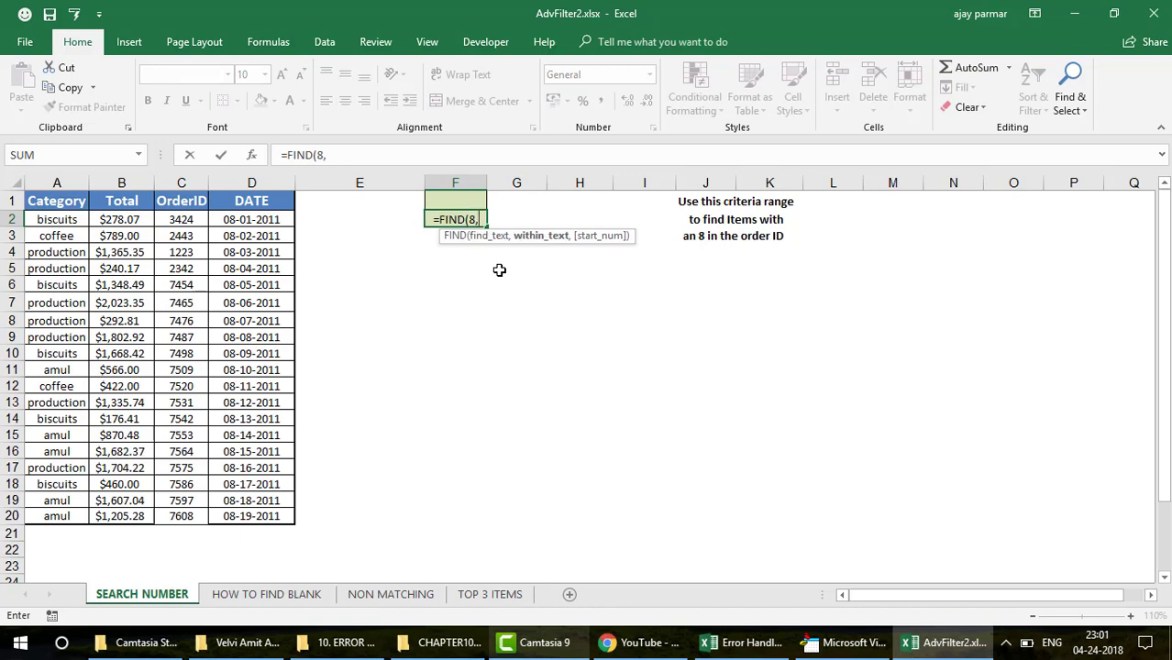
left_click(178, 217)
type(",1")
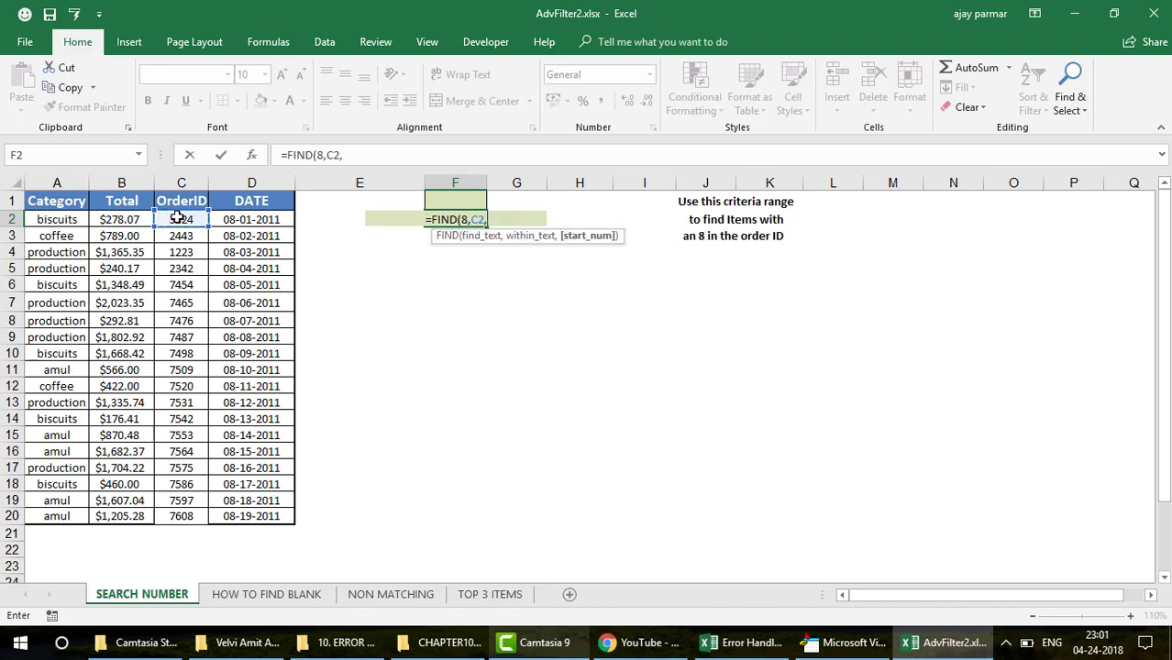
type(")")
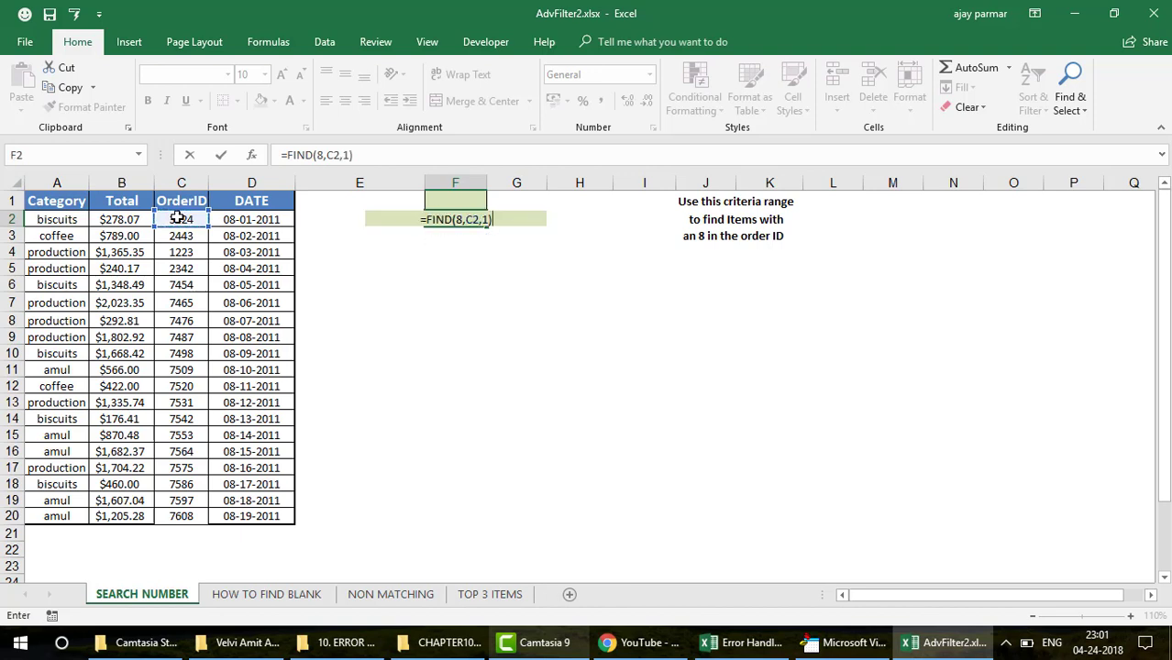
key("ctrl+Return")
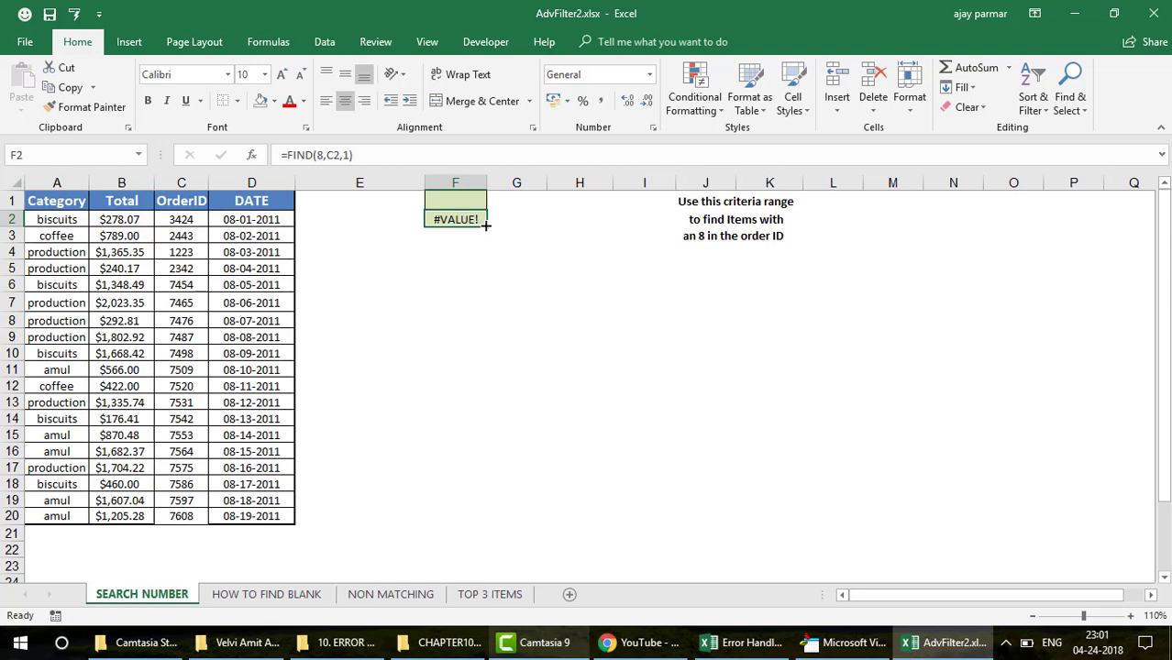
Step: Fill the FIND formula from F2 down to F20 so every order row is tested
left_click(187, 220)
left_click(463, 220)
left_click_drag(489, 231, 510, 516)
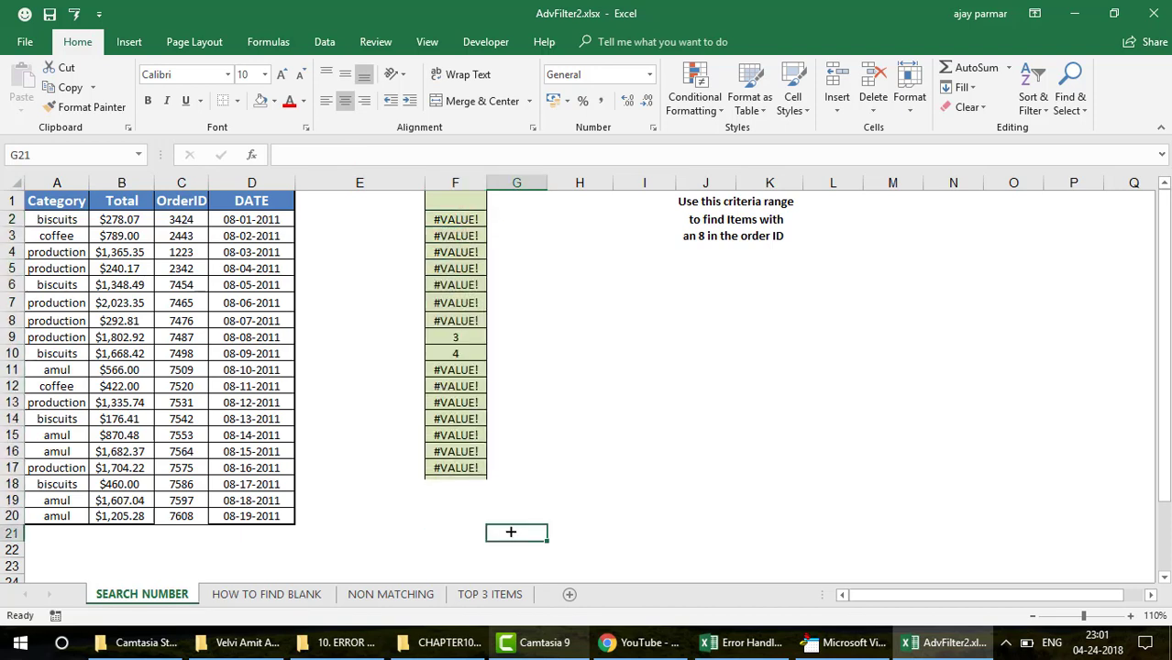
Step: Examine the FIND results in F2:F20, comparing the rows that return an error with those that return a number
left_click(456, 335)
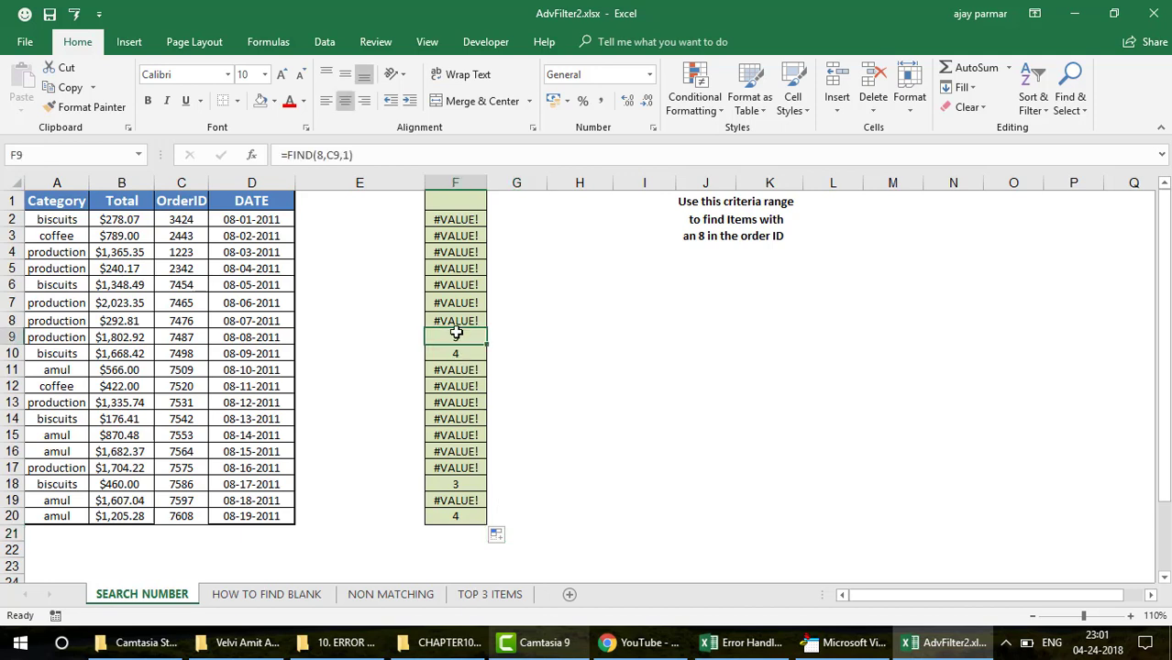
key("Down")
key("Down")
key("Down")
key("Down")
key("Down")
key("Down")
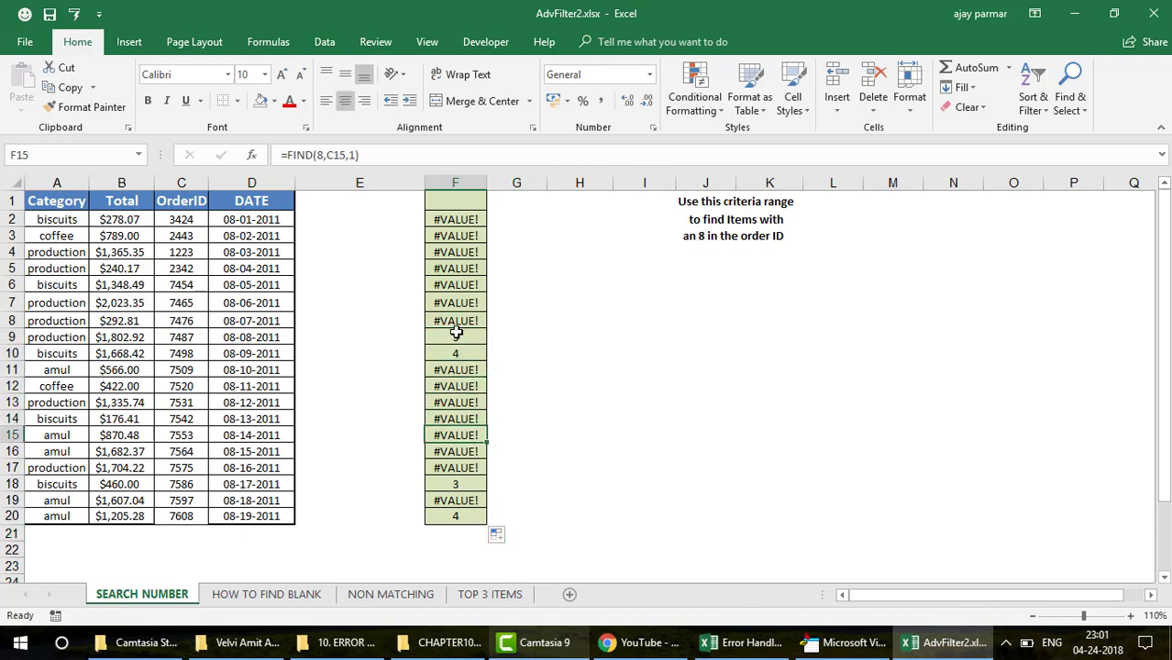
left_click(454, 219)
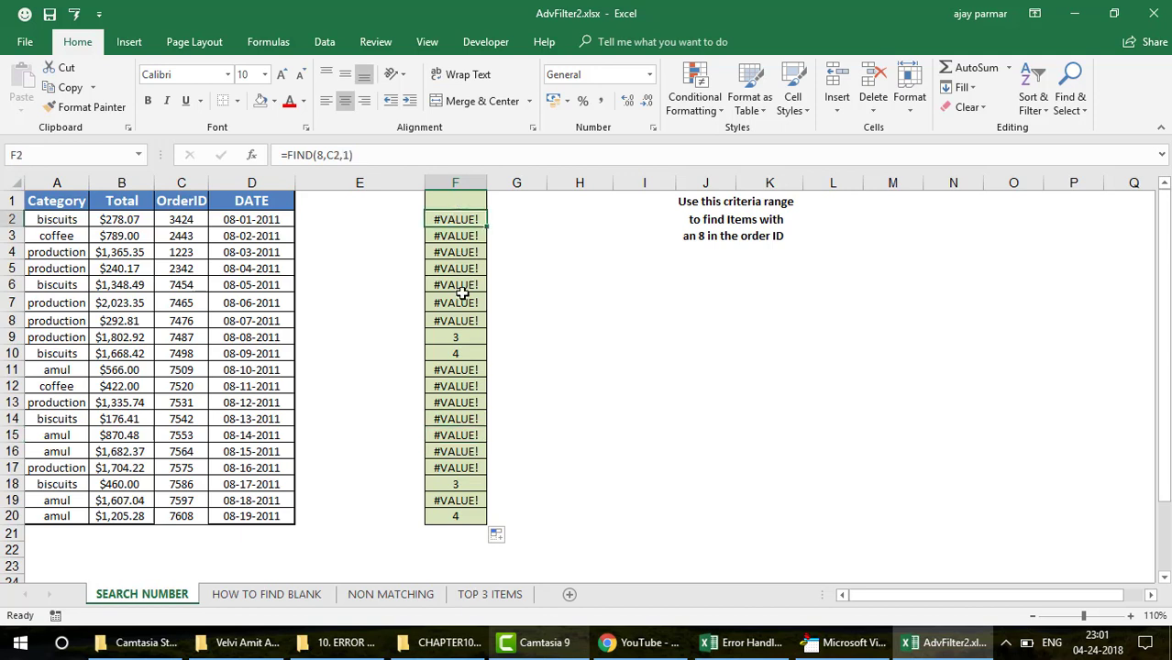
left_click(465, 320, "shift")
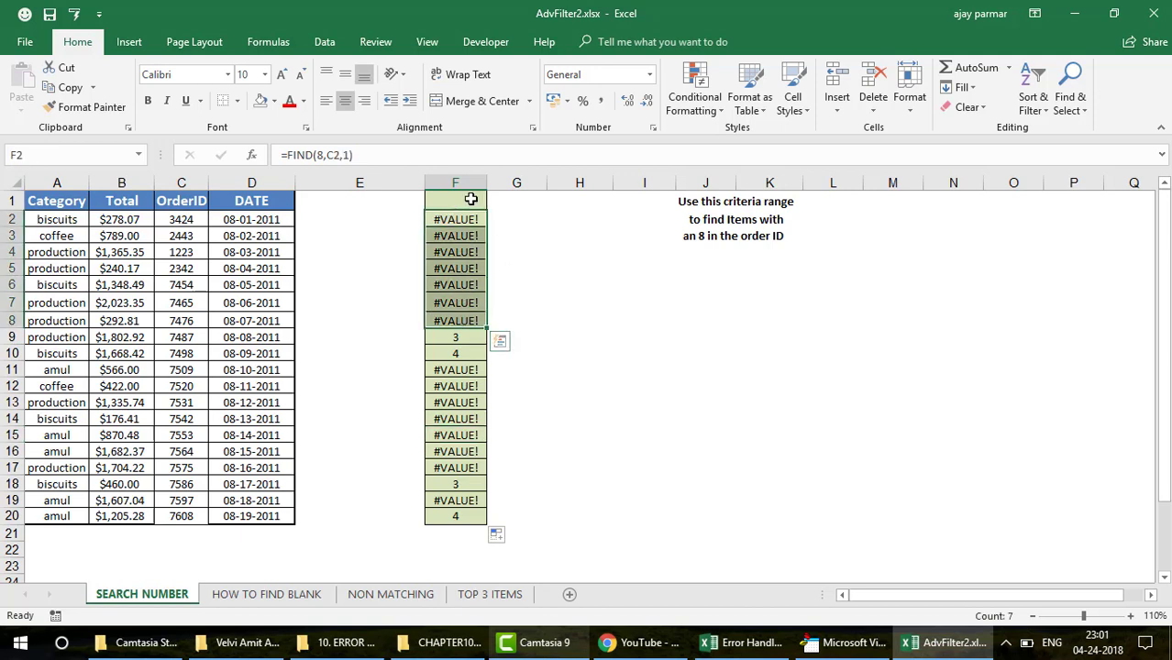
left_click(454, 336)
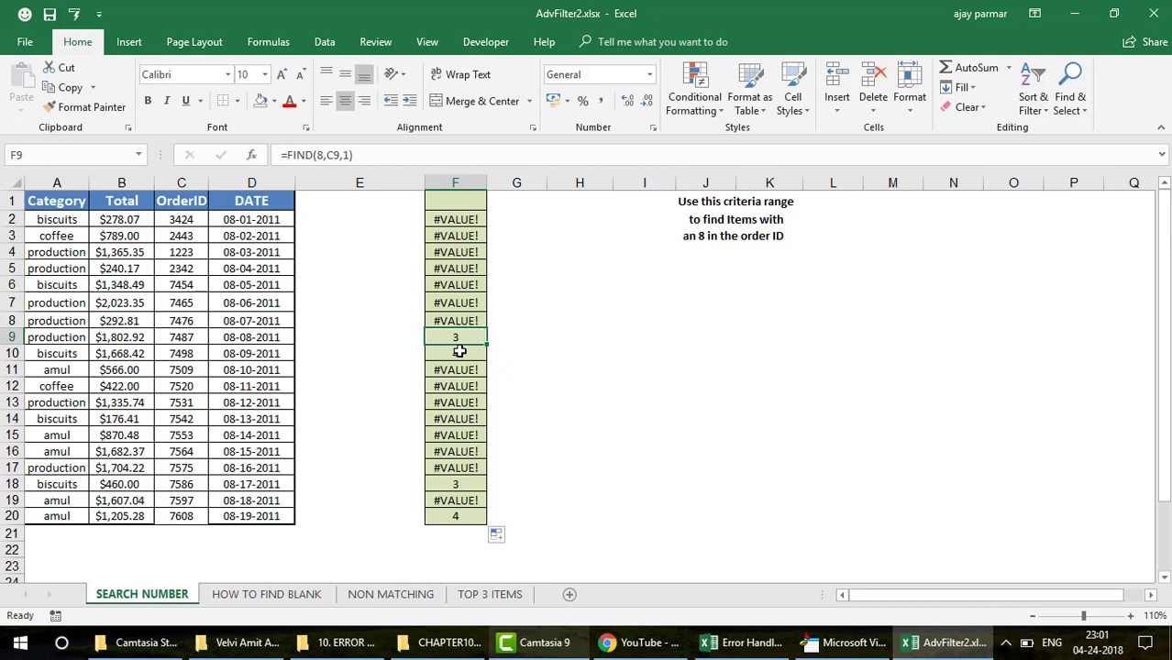
left_click(461, 354)
left_click(471, 483)
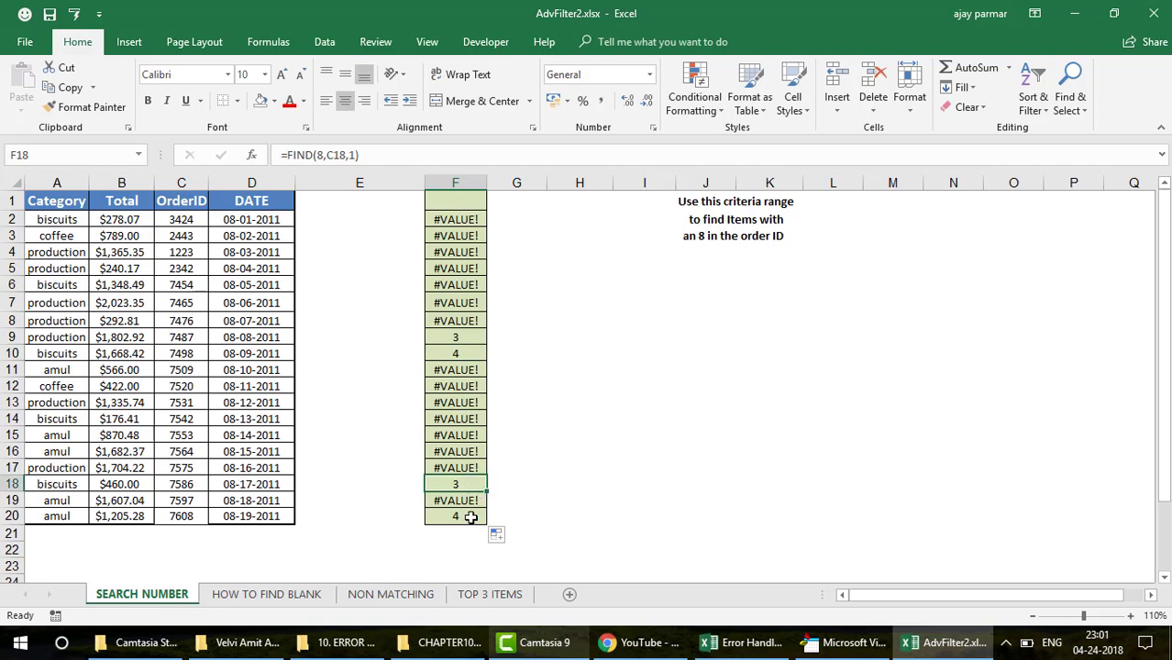
left_click(458, 519)
left_click(467, 236)
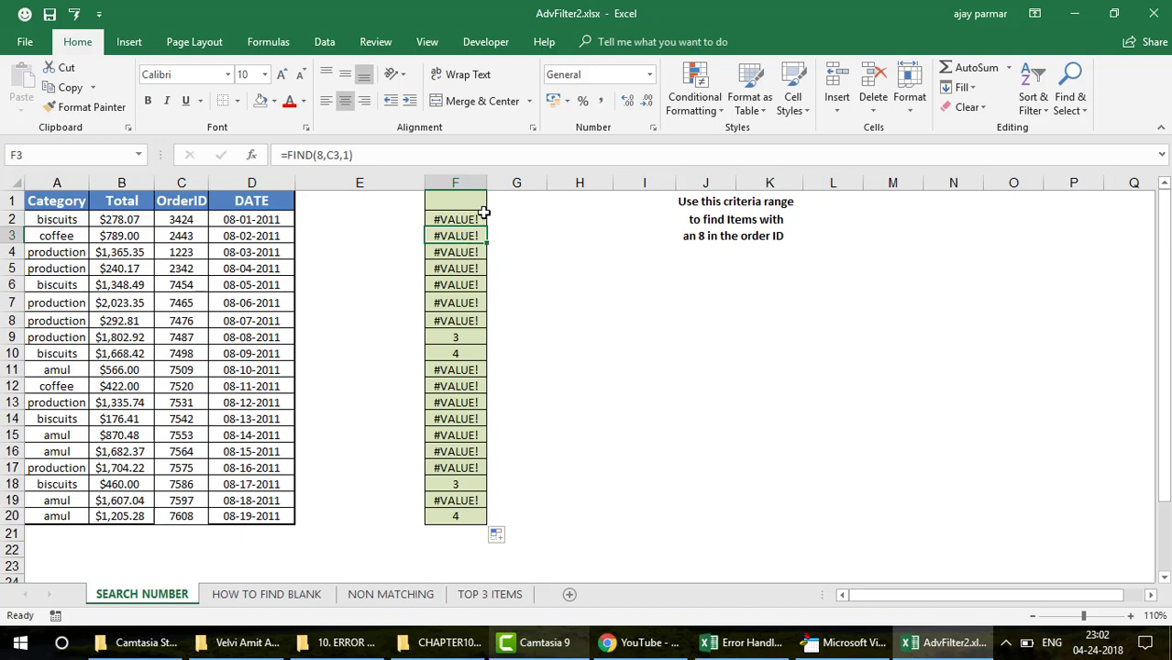
left_click(470, 220)
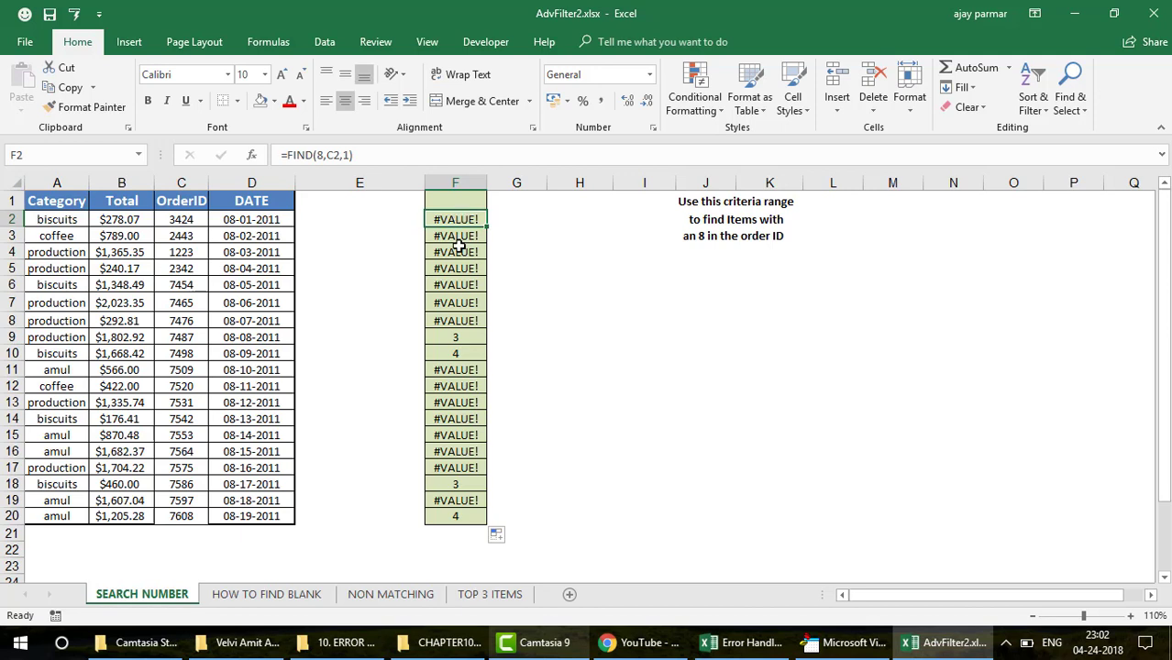
left_click(466, 338)
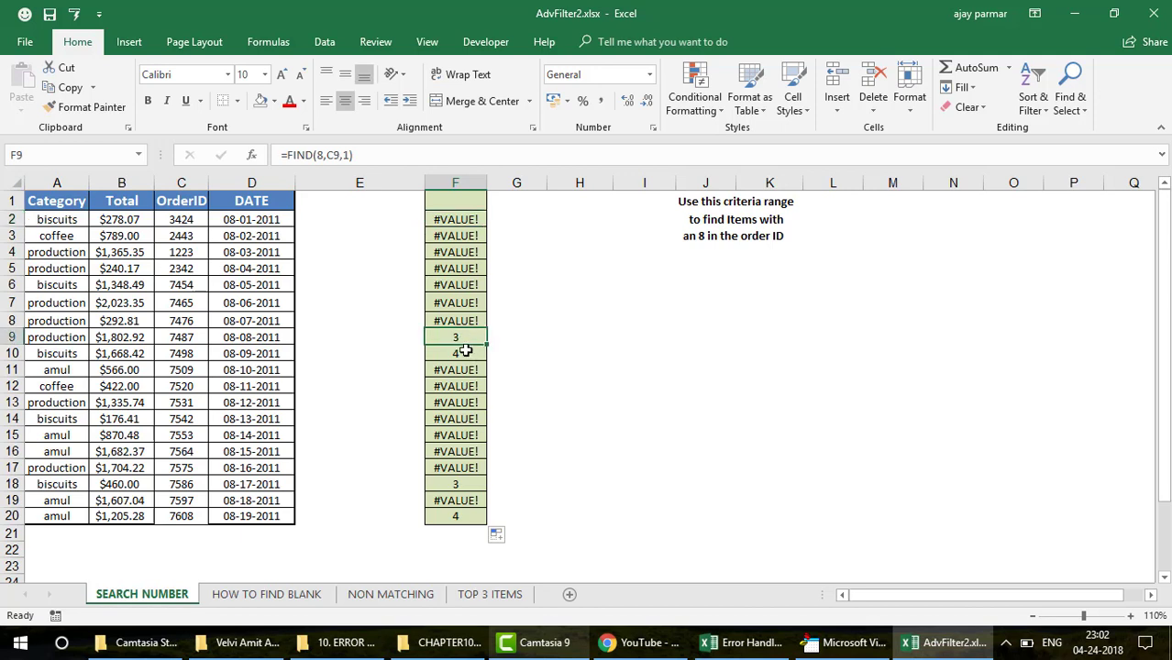
left_click(459, 352)
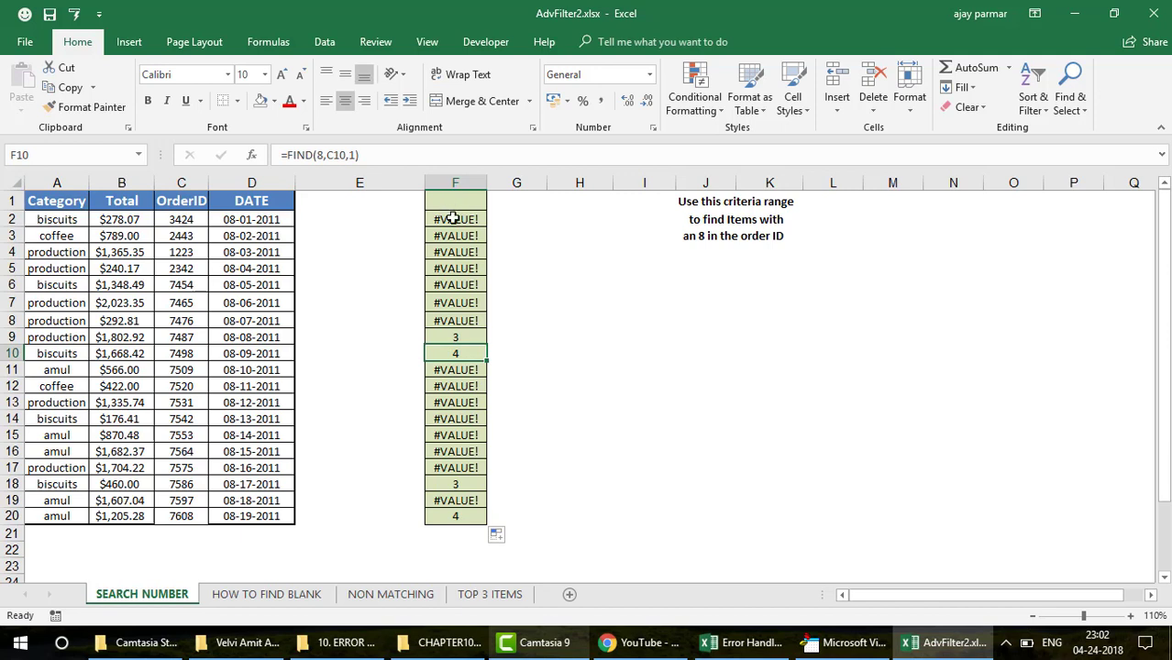
Step: Wrap the FIND formula in F2 in error handling so it reads =IFERROR(FIND(8,C2,1),FALSE)
left_click(453, 218)
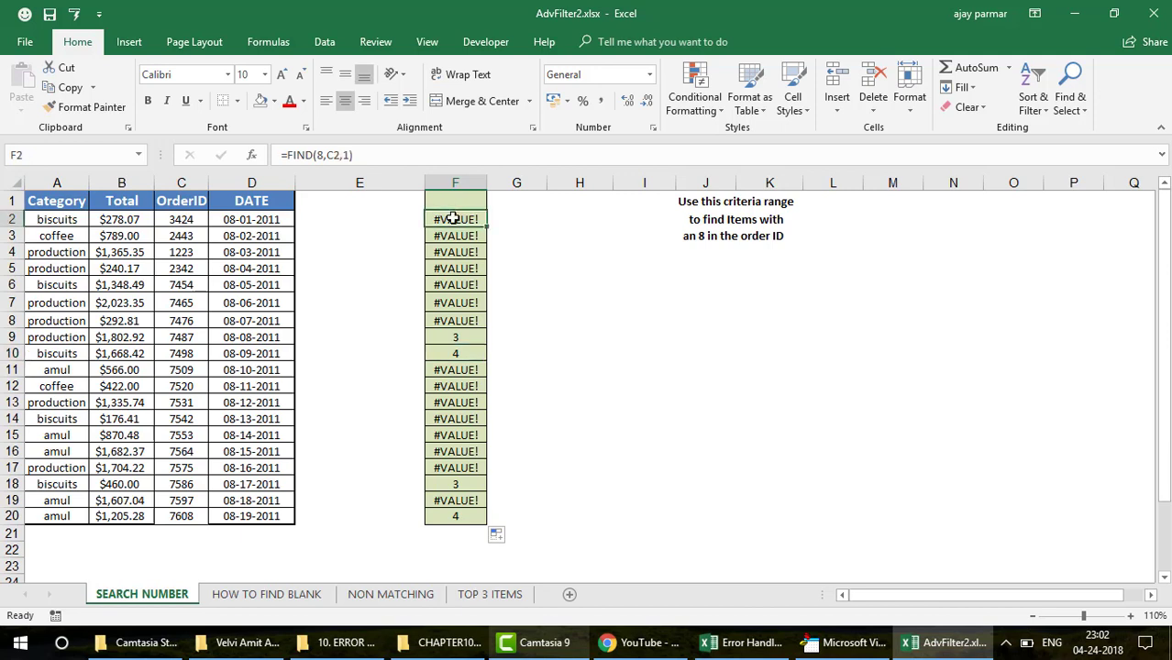
left_click(288, 156)
type("FI")
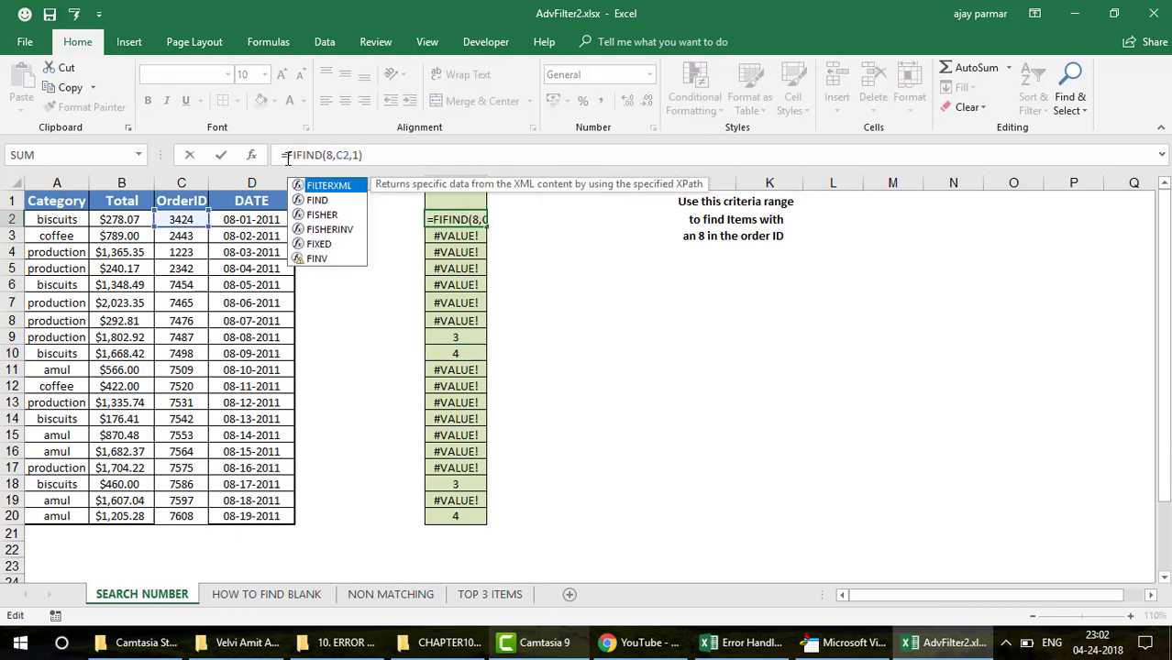
key("BackSpace")
key("BackSpace")
type("IFERROR")
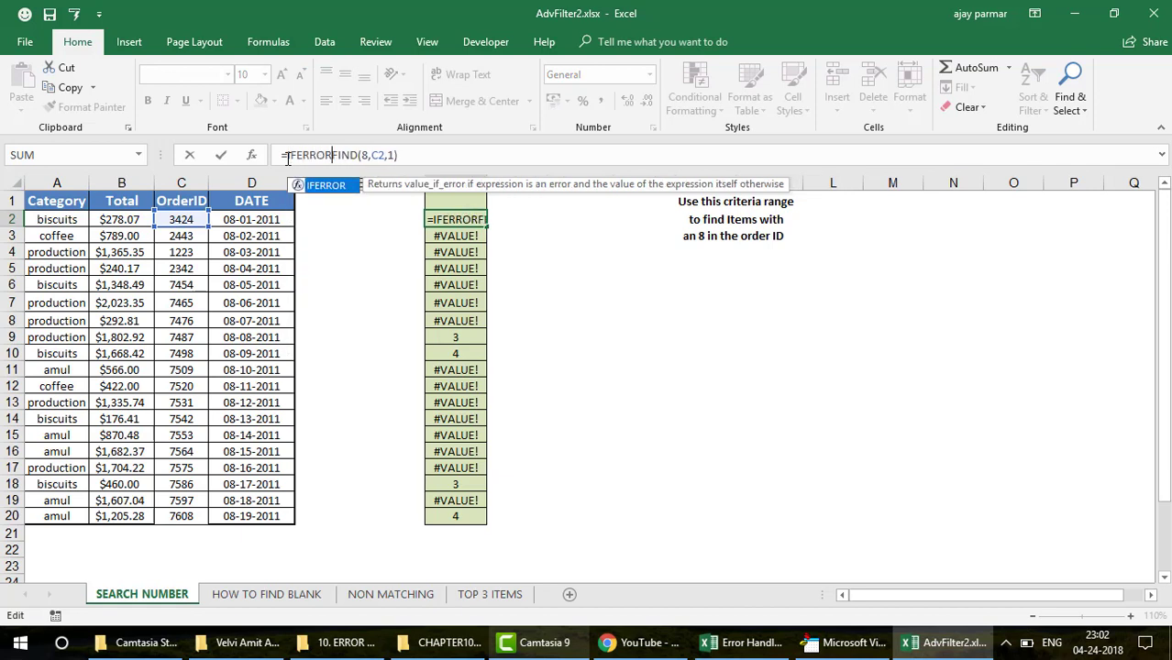
type("(FIND(8")
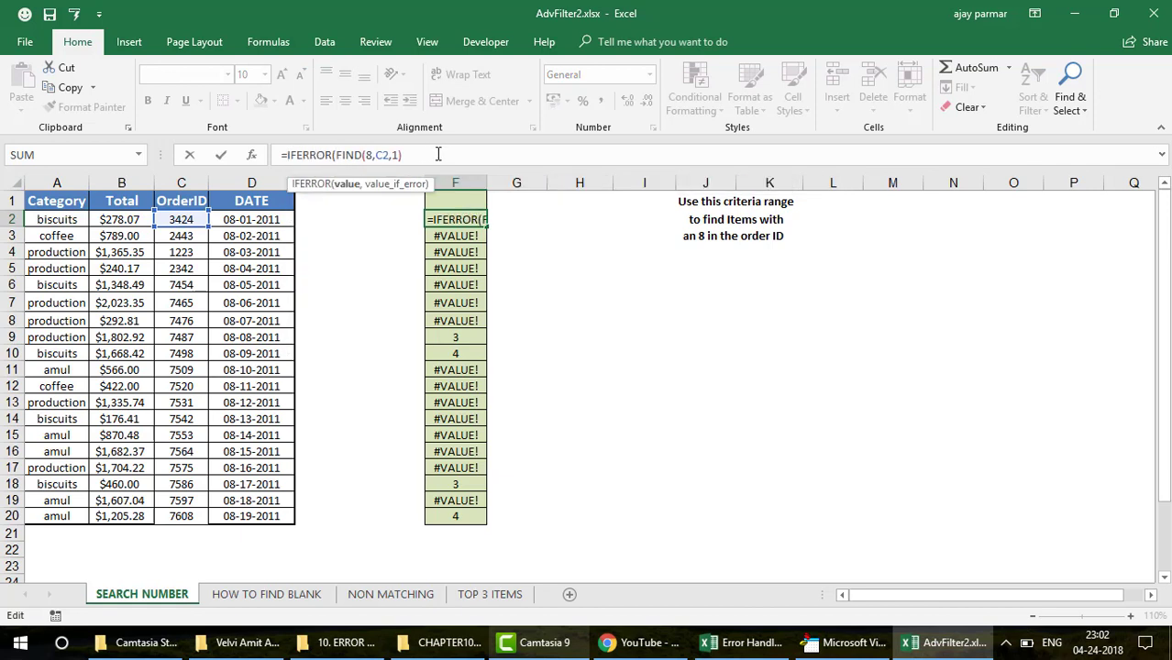
type(",C2,1),")
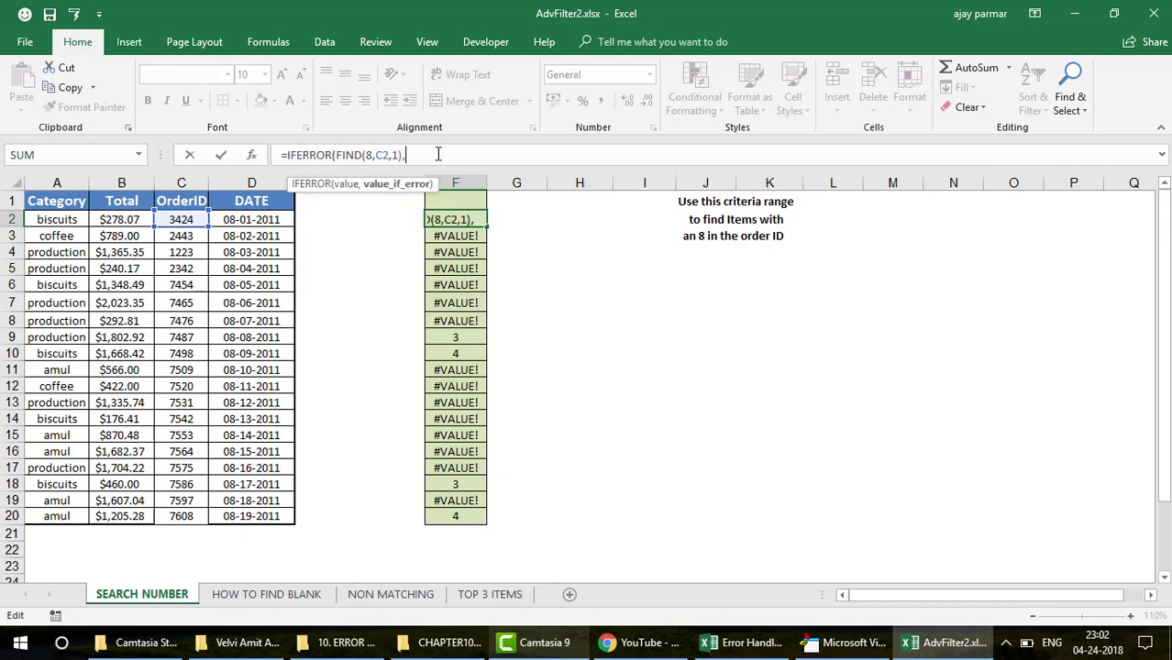
type("FALSE")
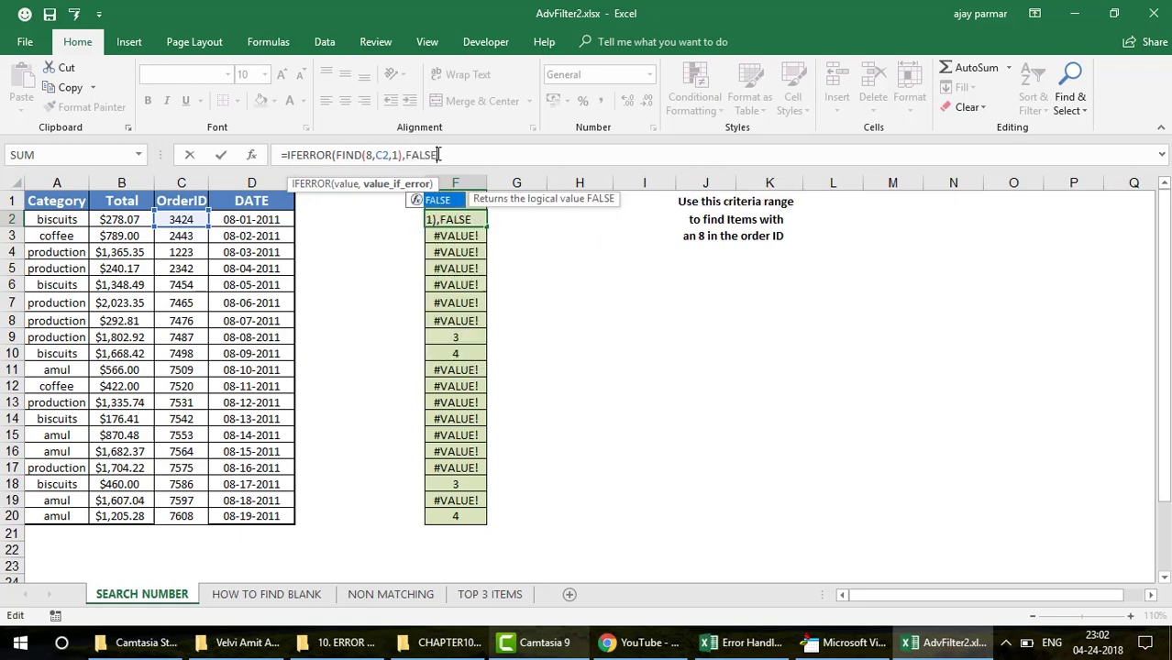
type(")")
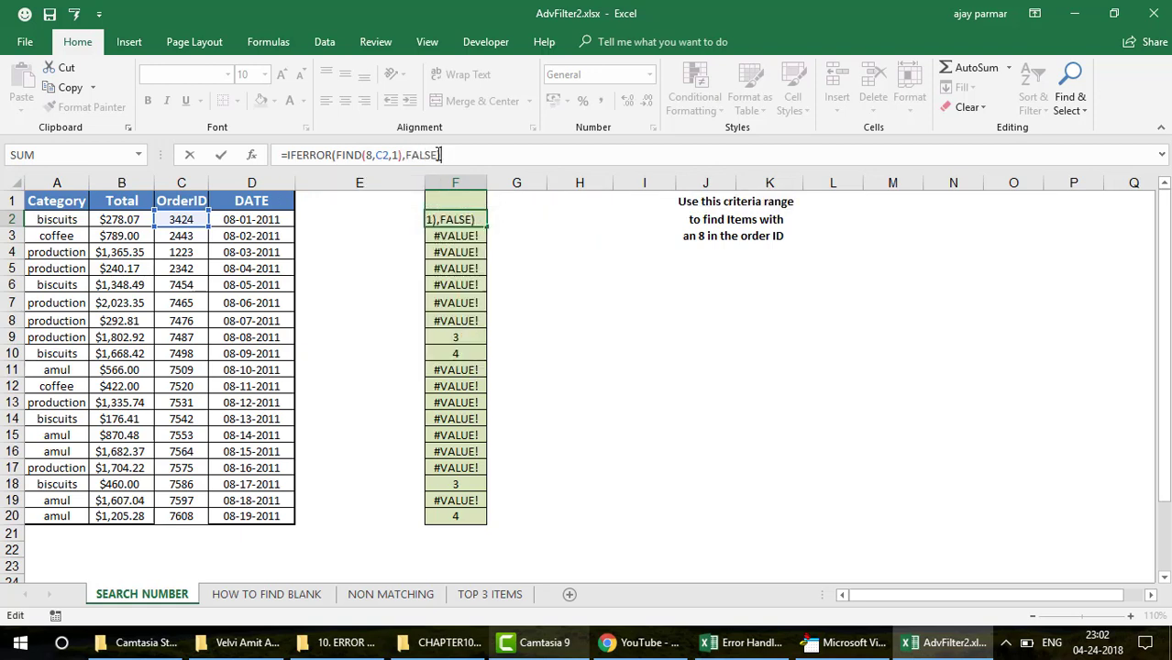
key("ctrl+Return")
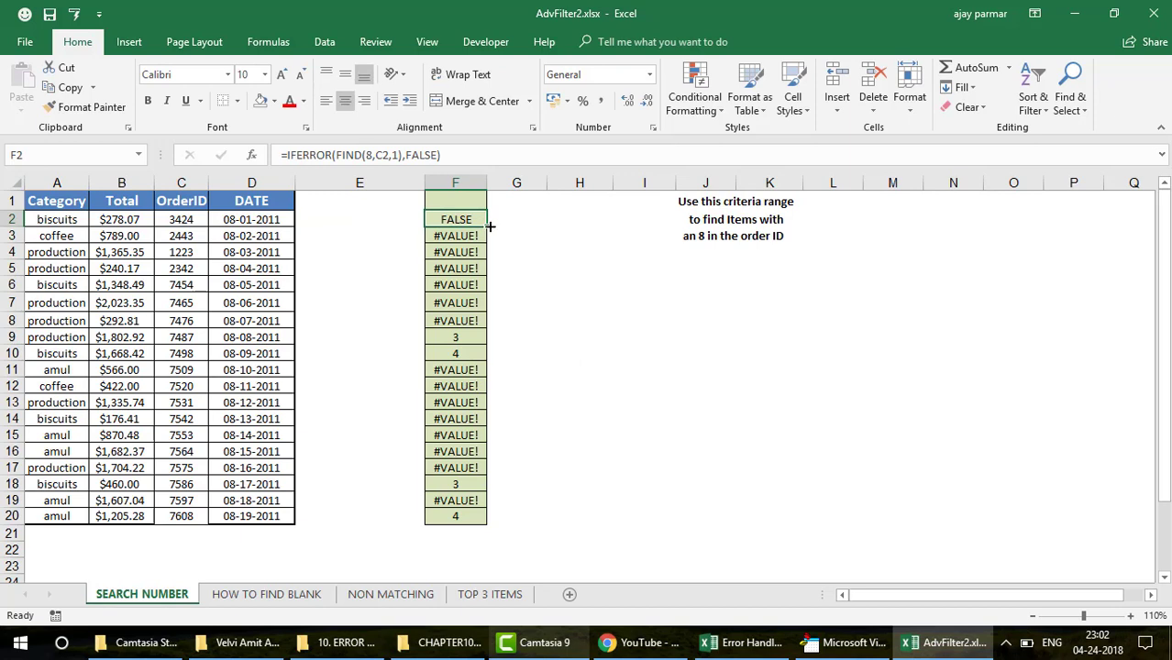
Step: Fill the IFERROR formula from F2 down to F20 and check the results around F8:F10
left_click_drag(489, 225, 463, 529)
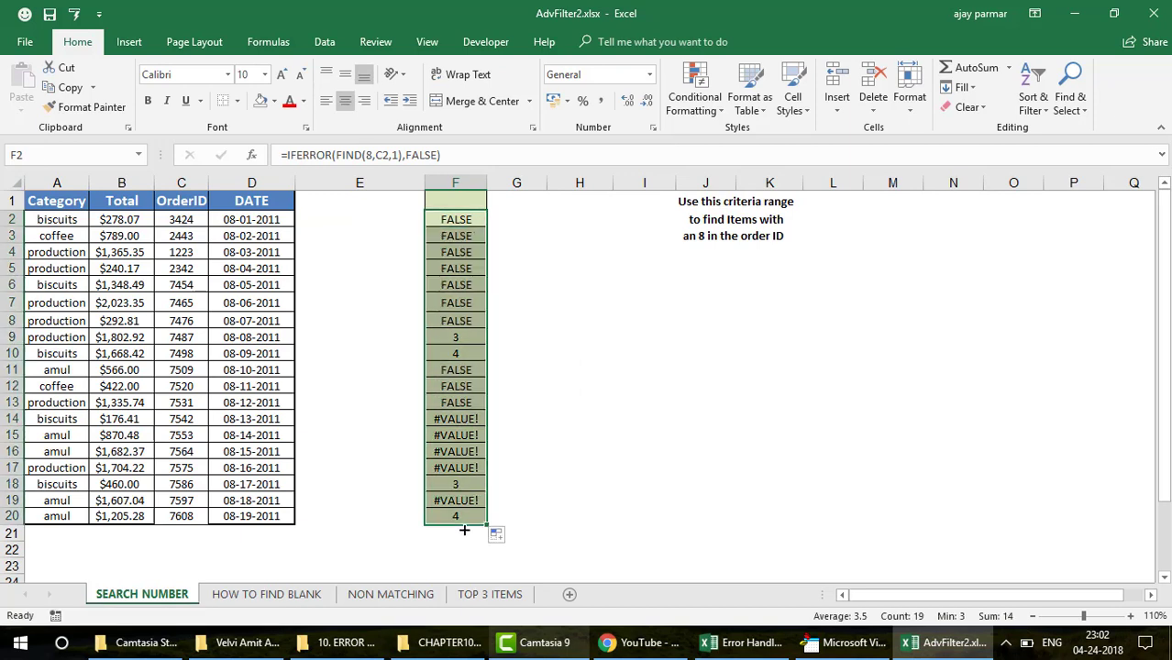
left_click(463, 353)
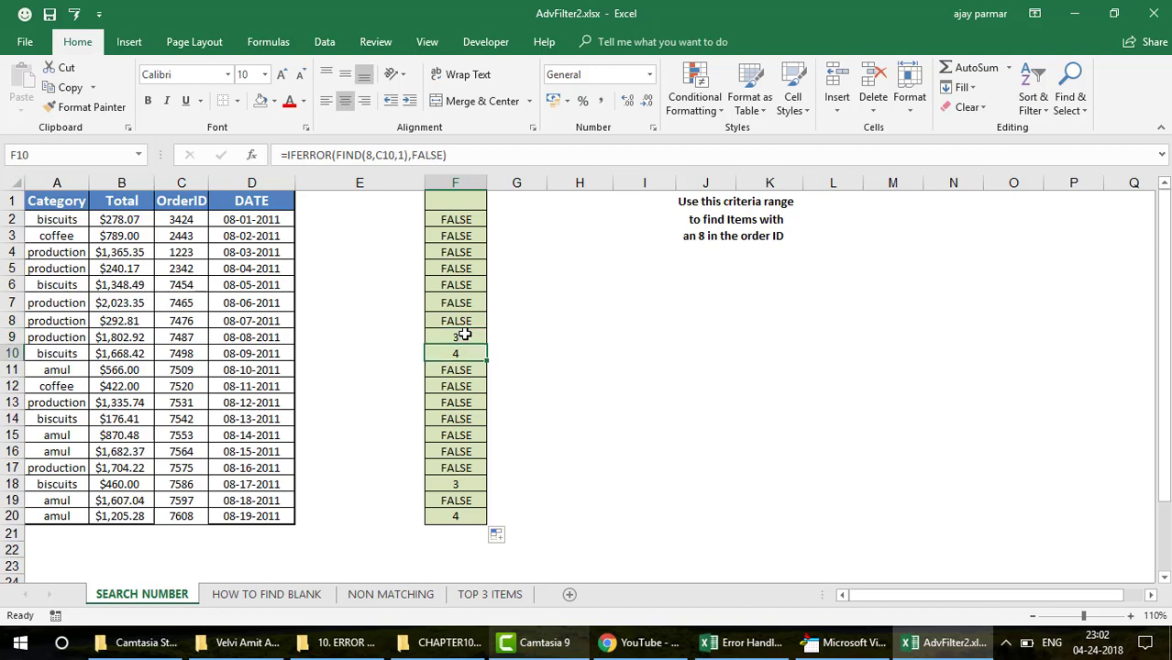
left_click(465, 336)
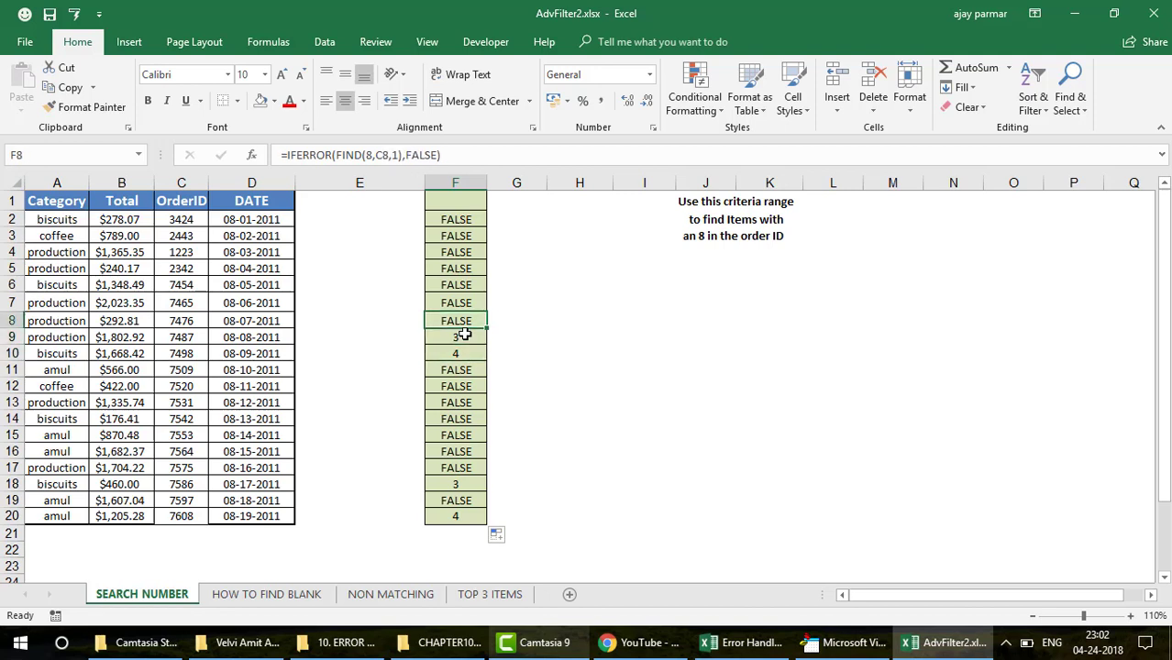
key("shift+Down")
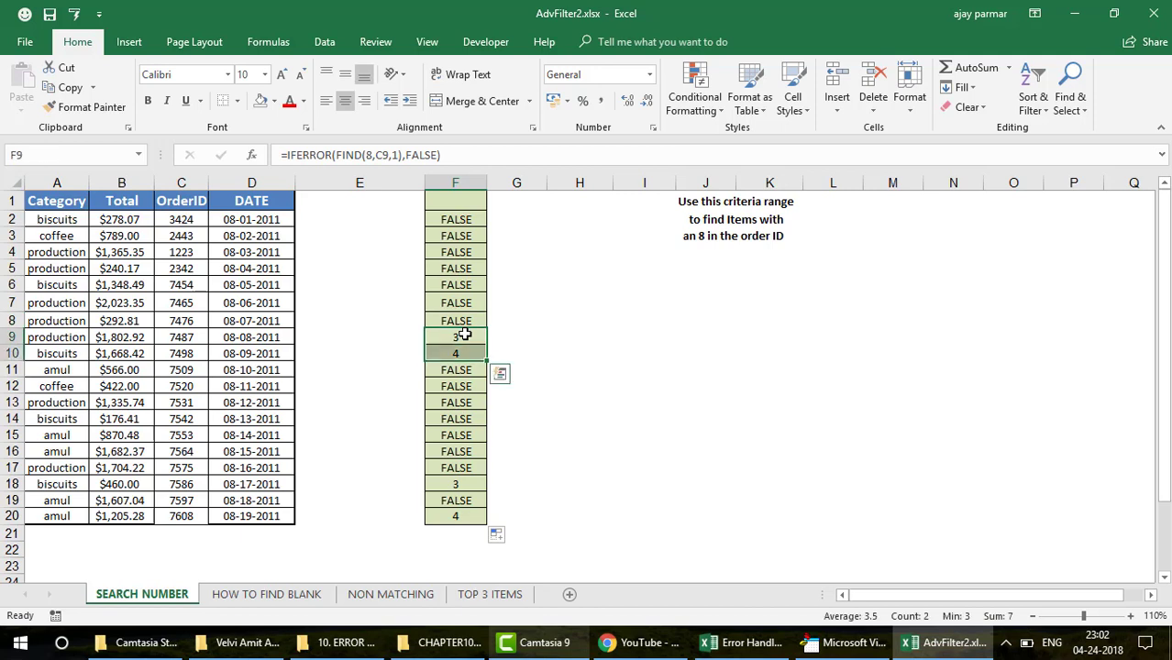
left_click(465, 219)
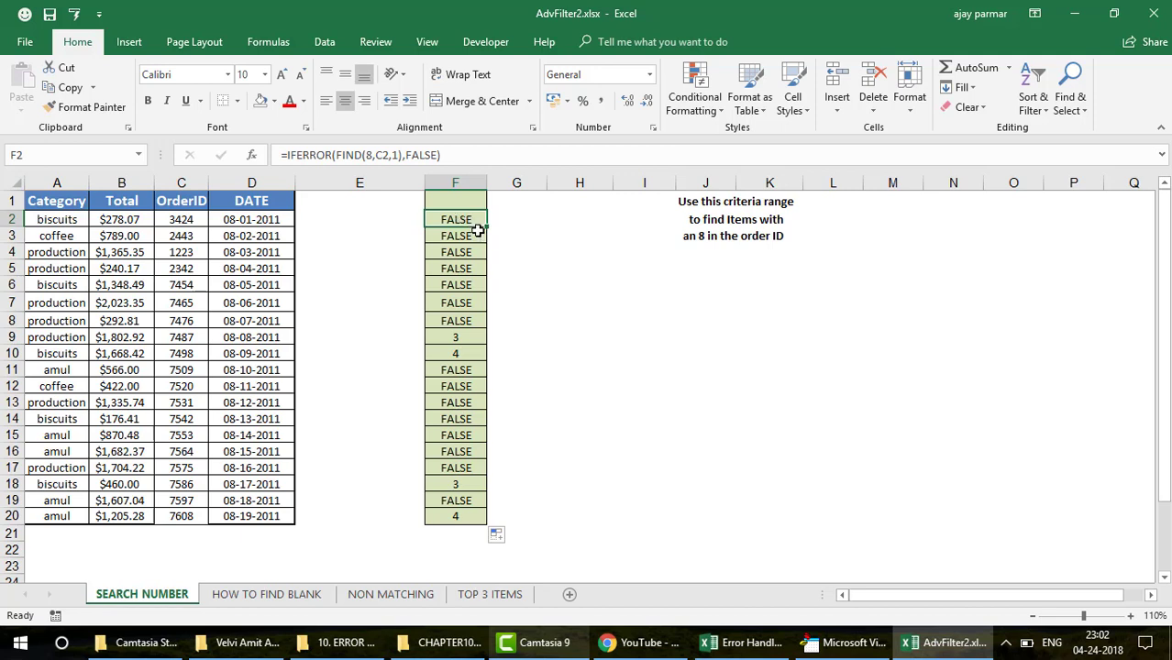
Step: Clear the filled formulas from F3:F20 so only the criteria formula in F2 is kept
left_click(461, 235)
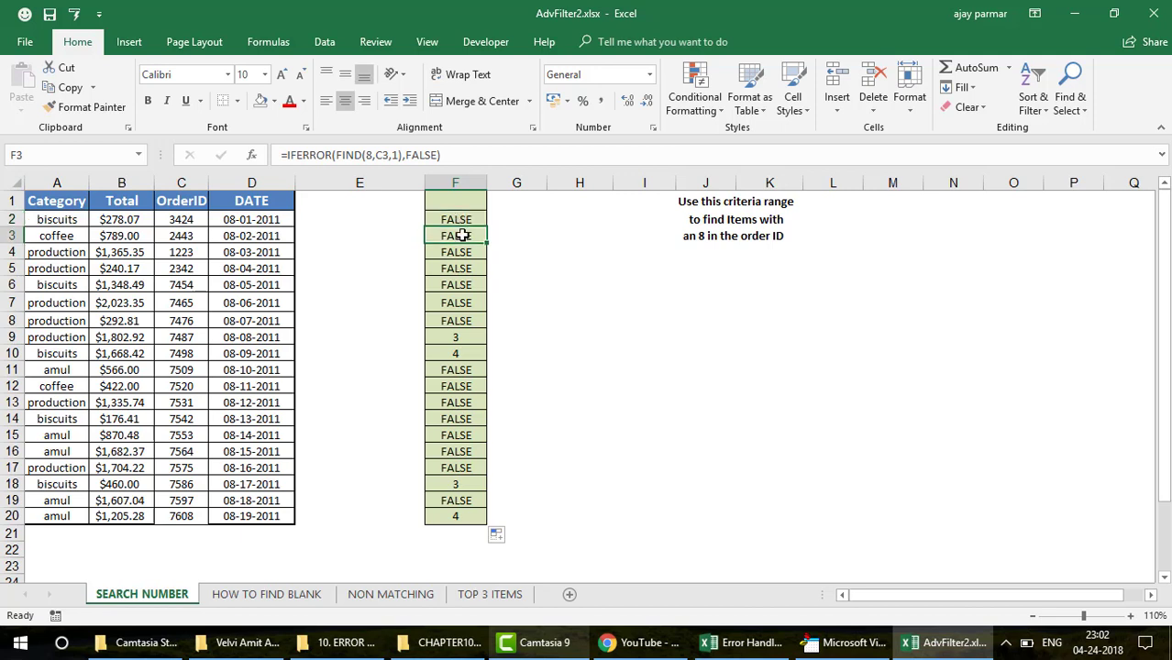
key("ctrl+shift+Down")
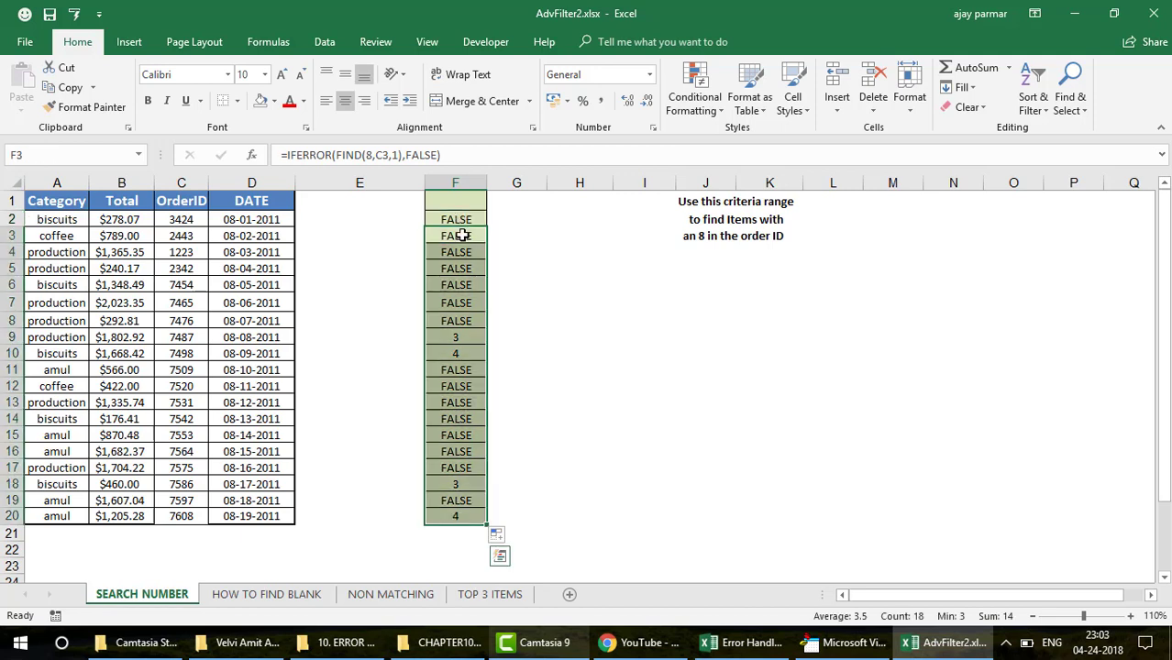
key("Delete")
key("Up")
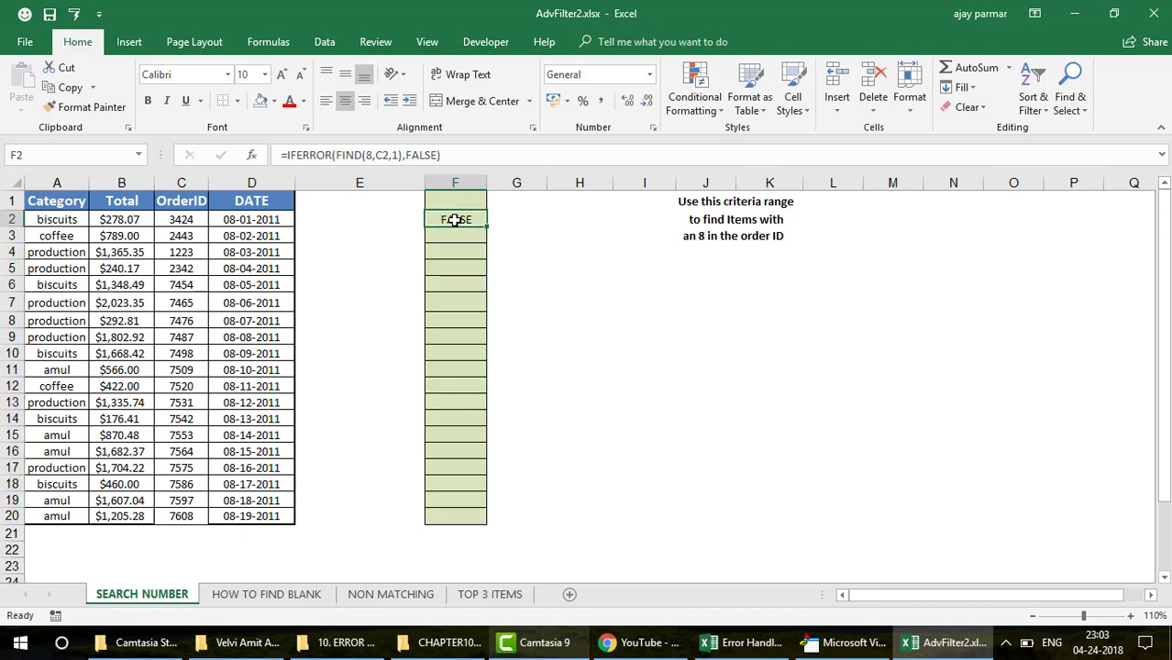
Step: Review the formula in F2 and compare the criteria heading cell F1 with the table headings in A1:D1
double_click(456, 220)
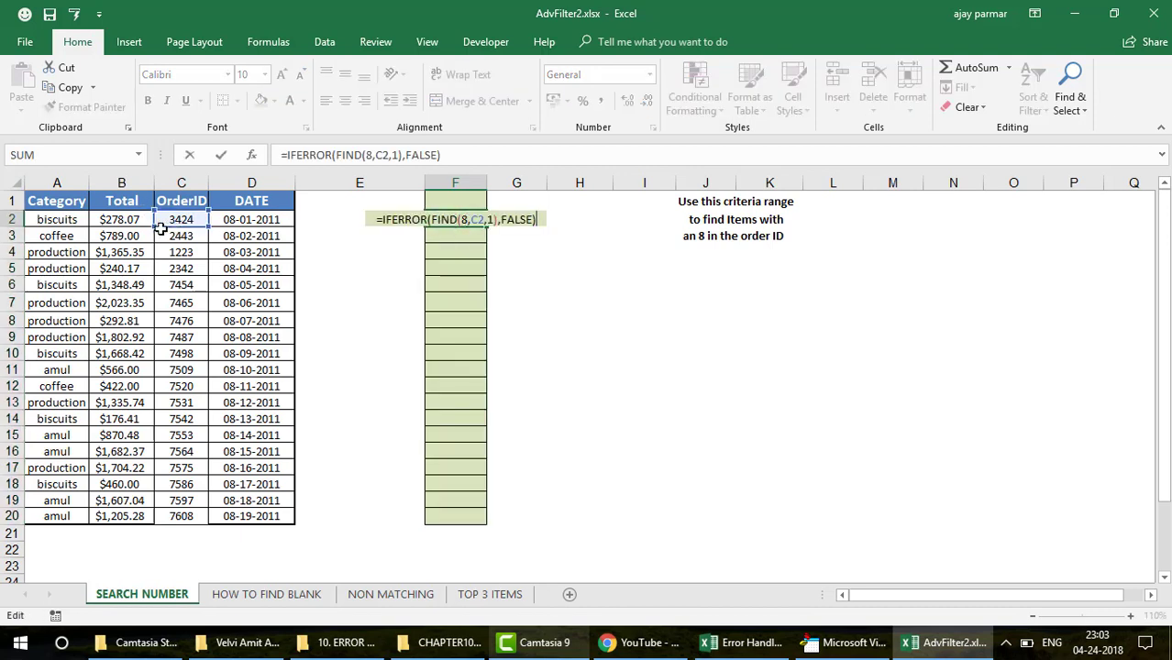
key("ctrl+Return")
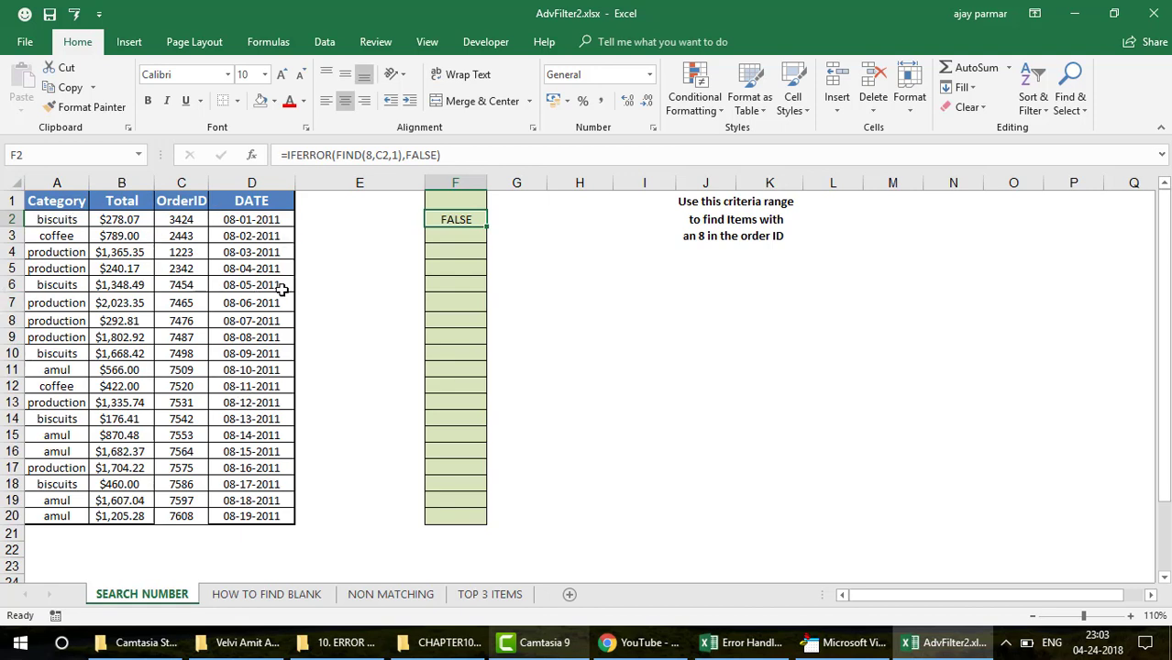
left_click(464, 201)
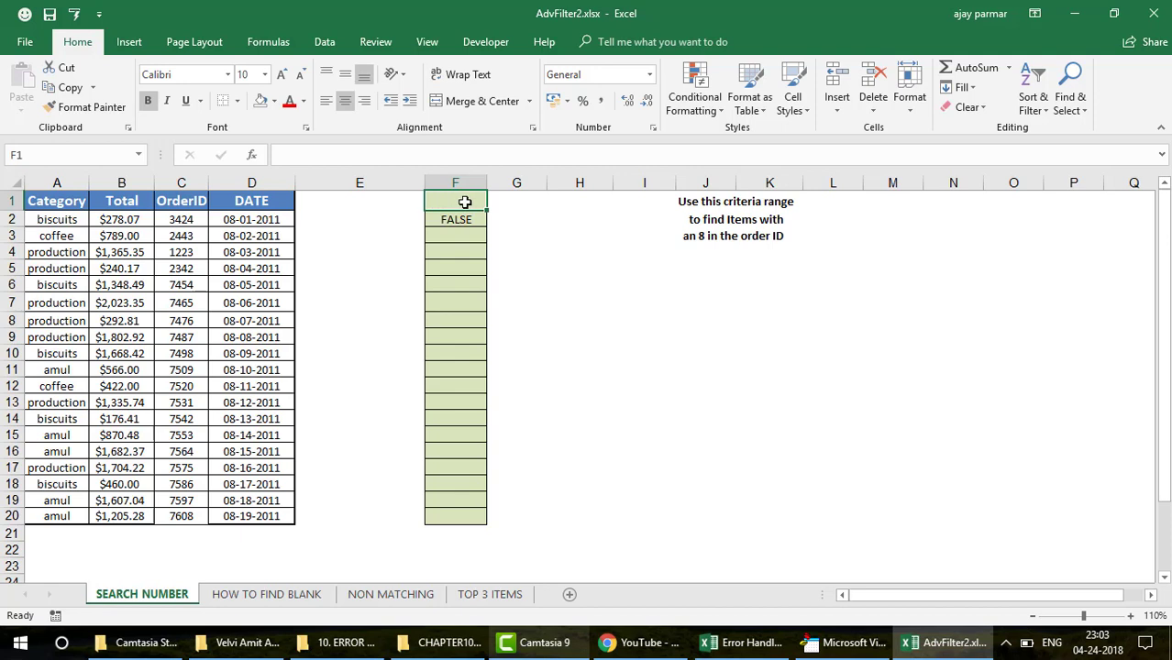
left_click(72, 202)
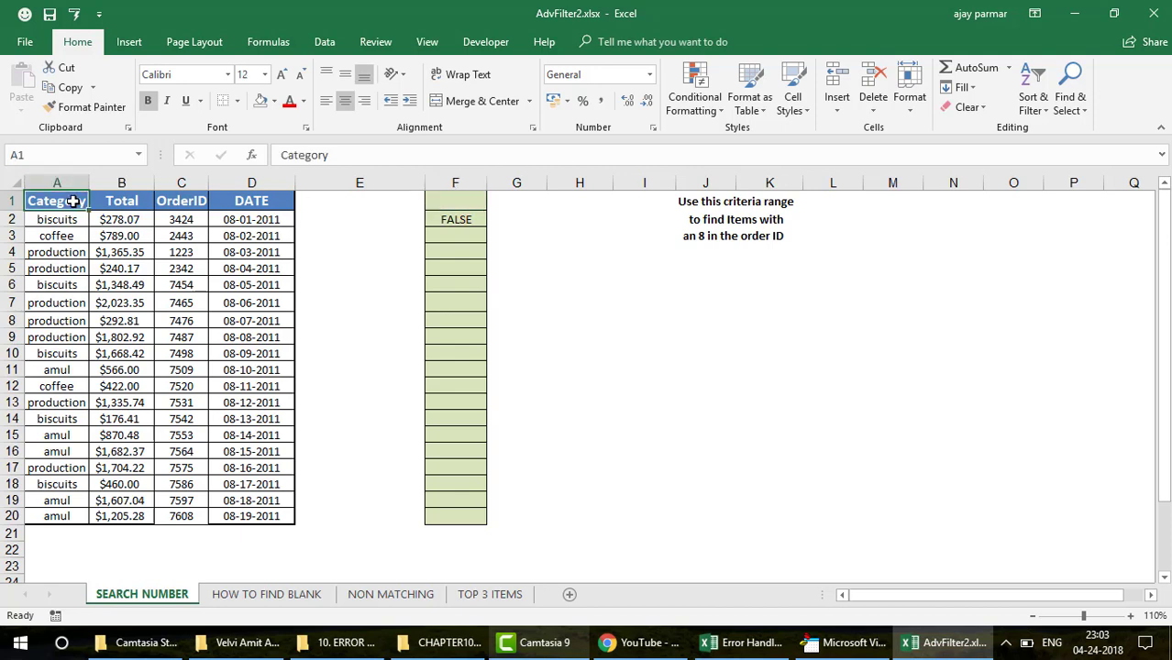
left_click(261, 198, "shift")
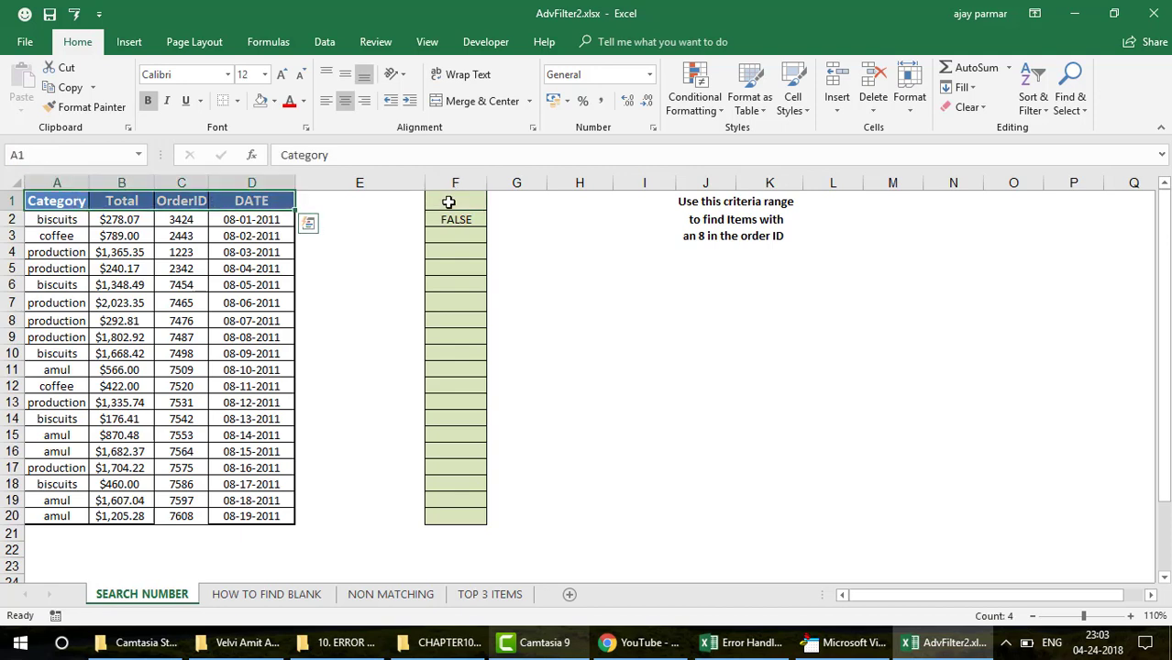
left_click(450, 201)
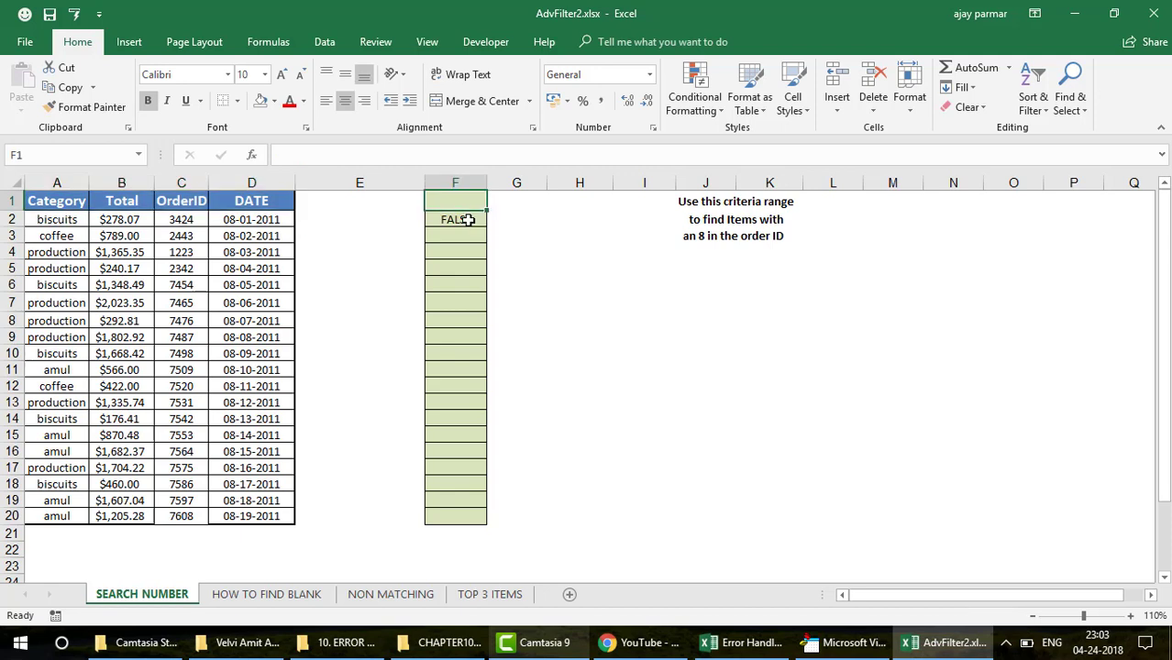
left_click(466, 218)
left_click(468, 195)
Step: Start an advanced filter on the list range A1:D20 that copies the results to another location
left_click(617, 295)
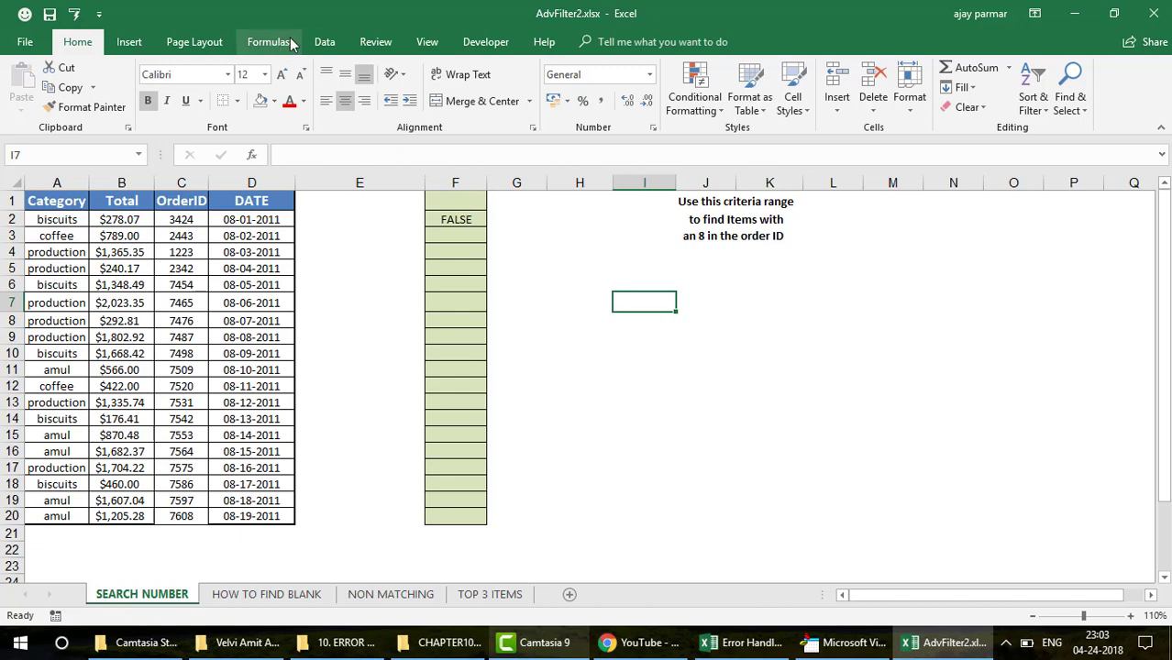
left_click(325, 41)
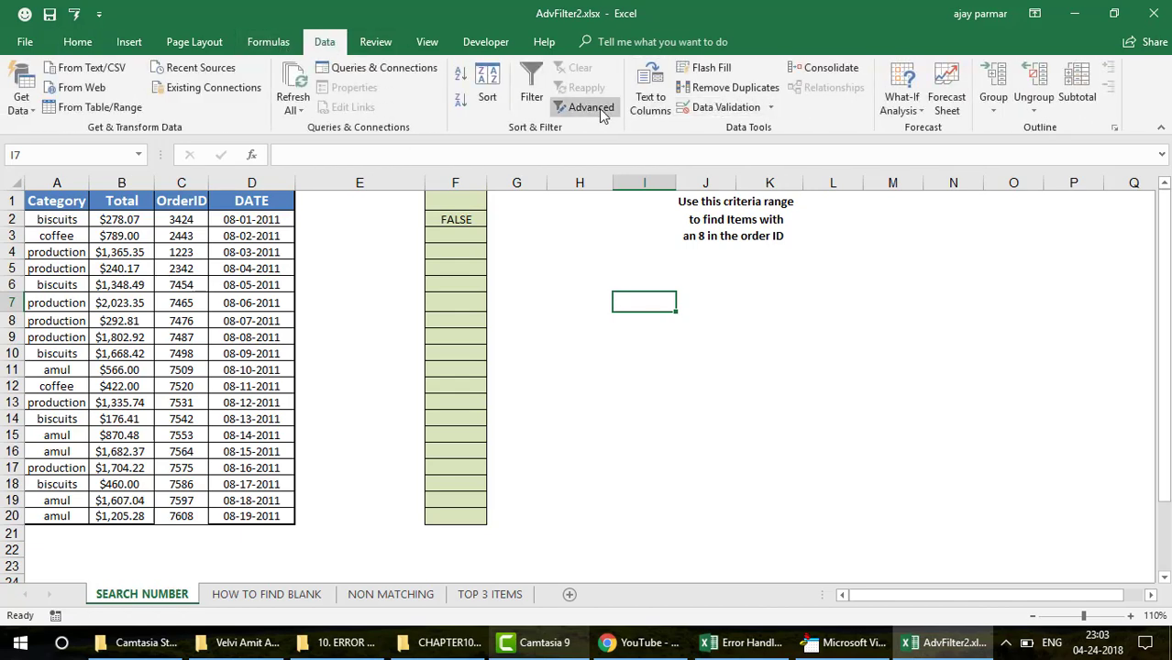
left_click(601, 110)
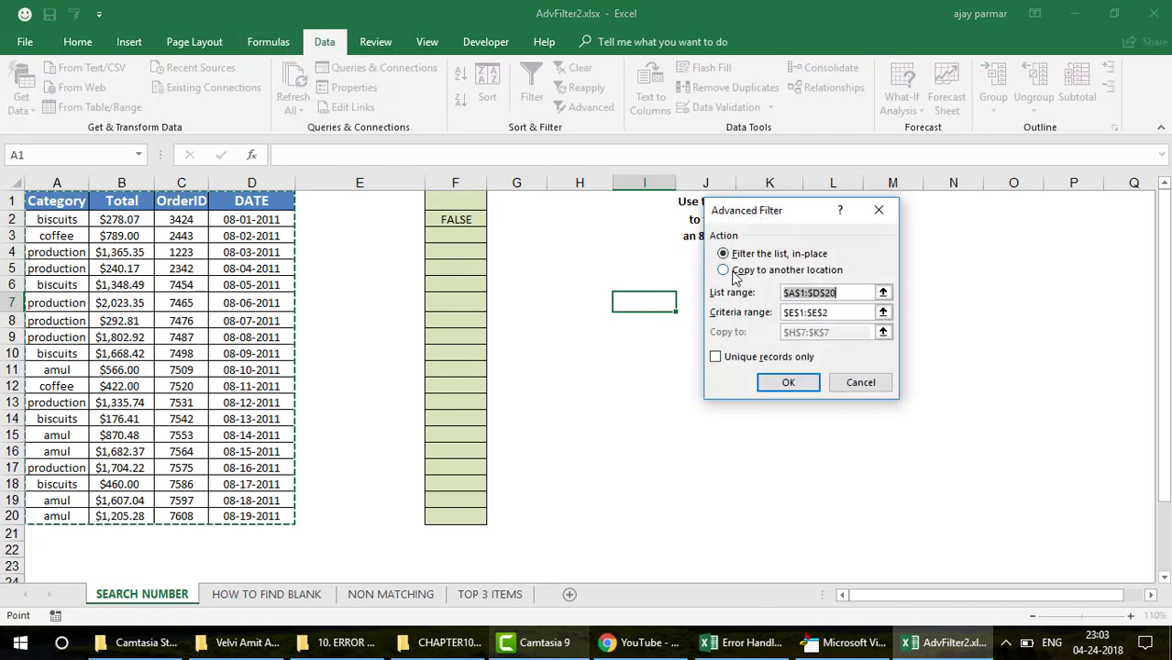
left_click(724, 270)
left_click(848, 293)
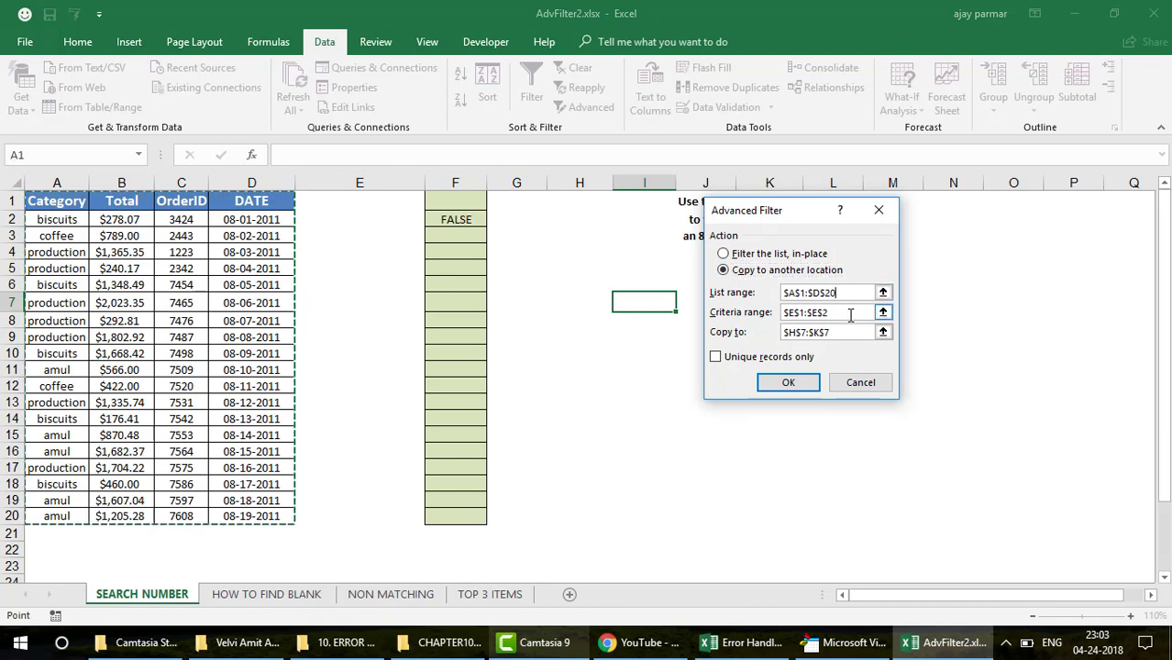
Step: Replace the advanced filter's criteria range with F1:F2
left_click(850, 315)
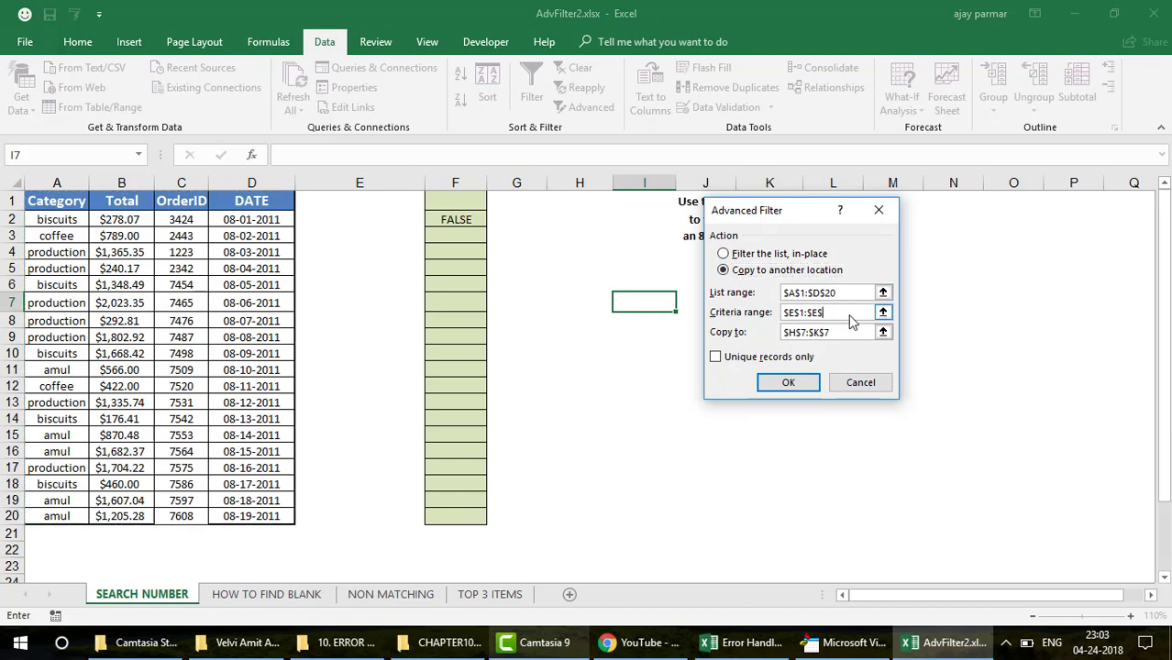
key("BackSpace")
key("BackSpace")
key("BackSpace")
key("BackSpace")
key("BackSpace")
key("BackSpace")
key("BackSpace")
key("BackSpace")
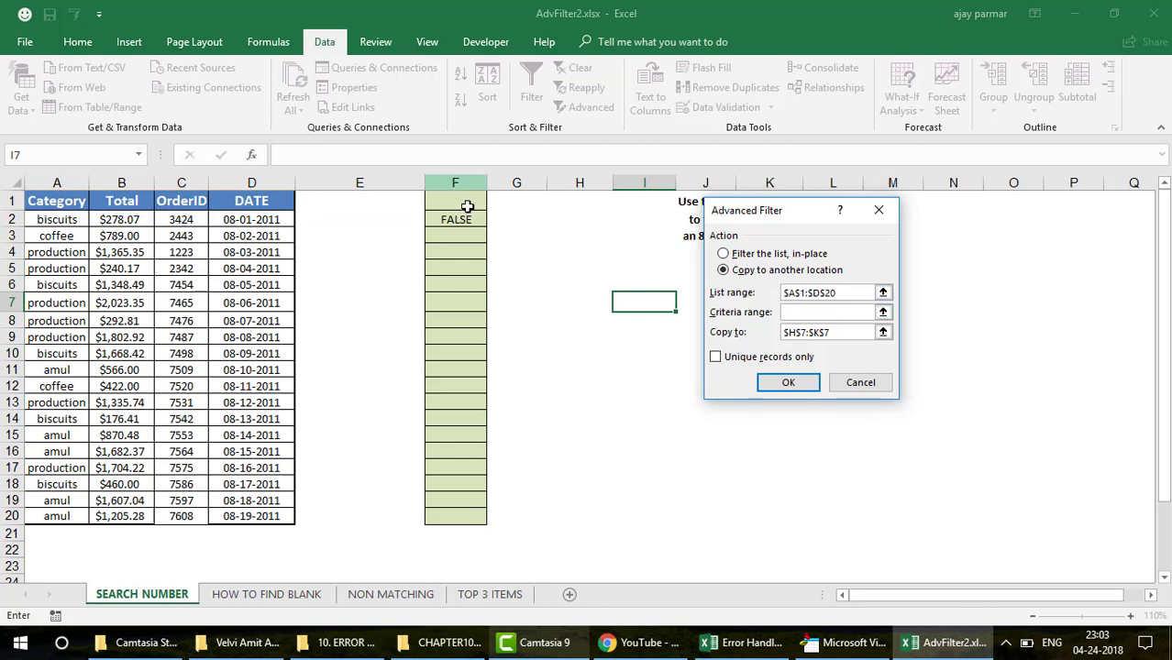
left_click_drag(467, 203, 466, 220)
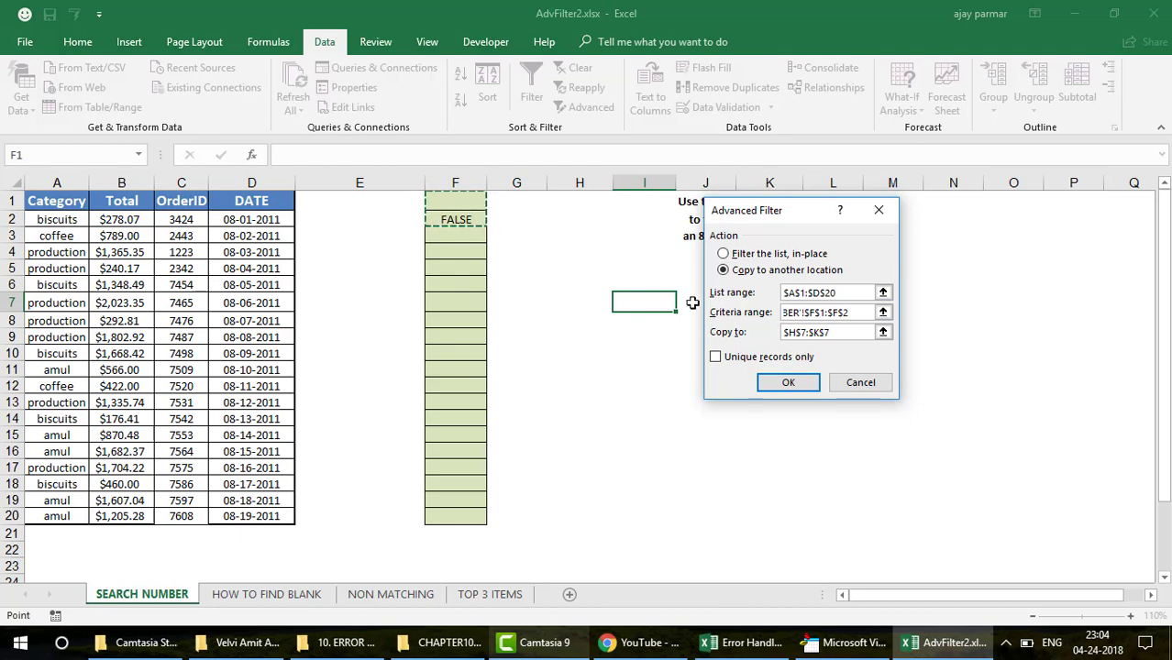
Step: Replace the advanced filter's copy destination with cell I7
left_click(835, 336)
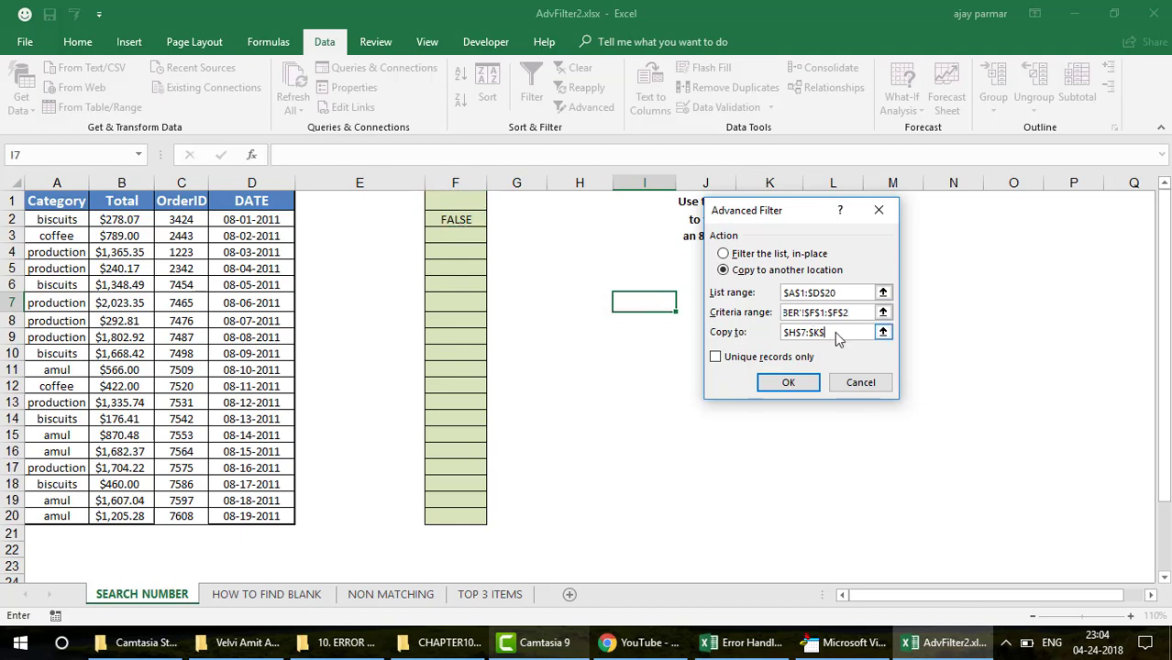
key("BackSpace")
key("BackSpace")
key("BackSpace")
key("BackSpace")
key("BackSpace")
key("BackSpace")
key("BackSpace")
key("BackSpace")
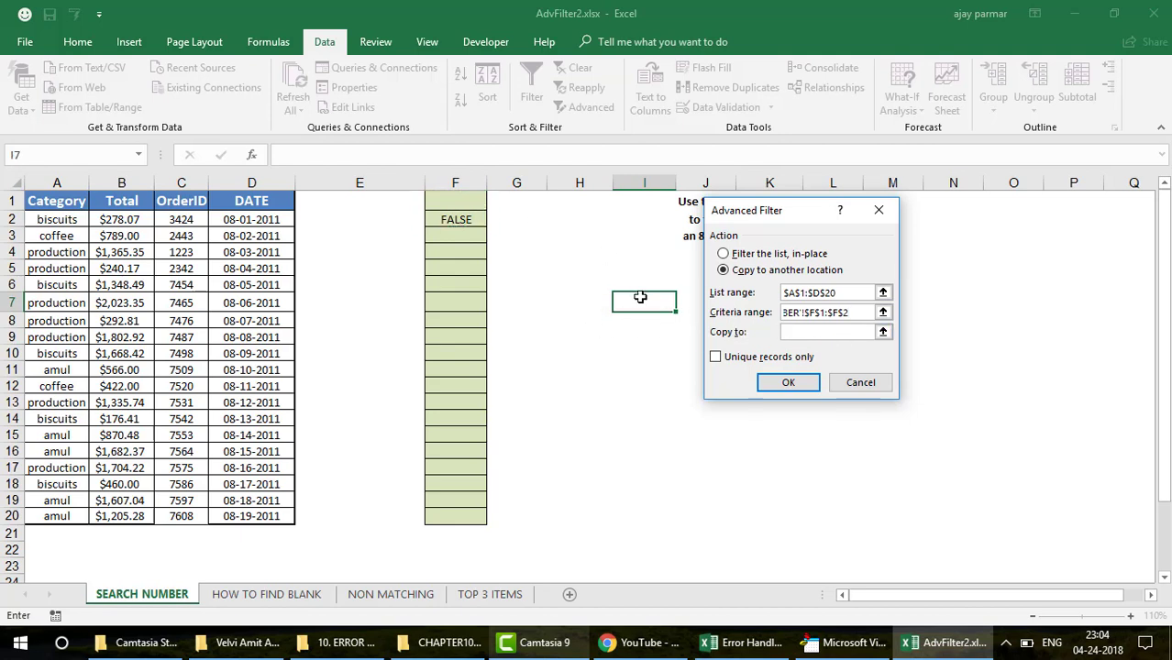
left_click(640, 297)
Step: Run the advanced filter with unique records only and autofit column L to the extracted dates
left_click(715, 359)
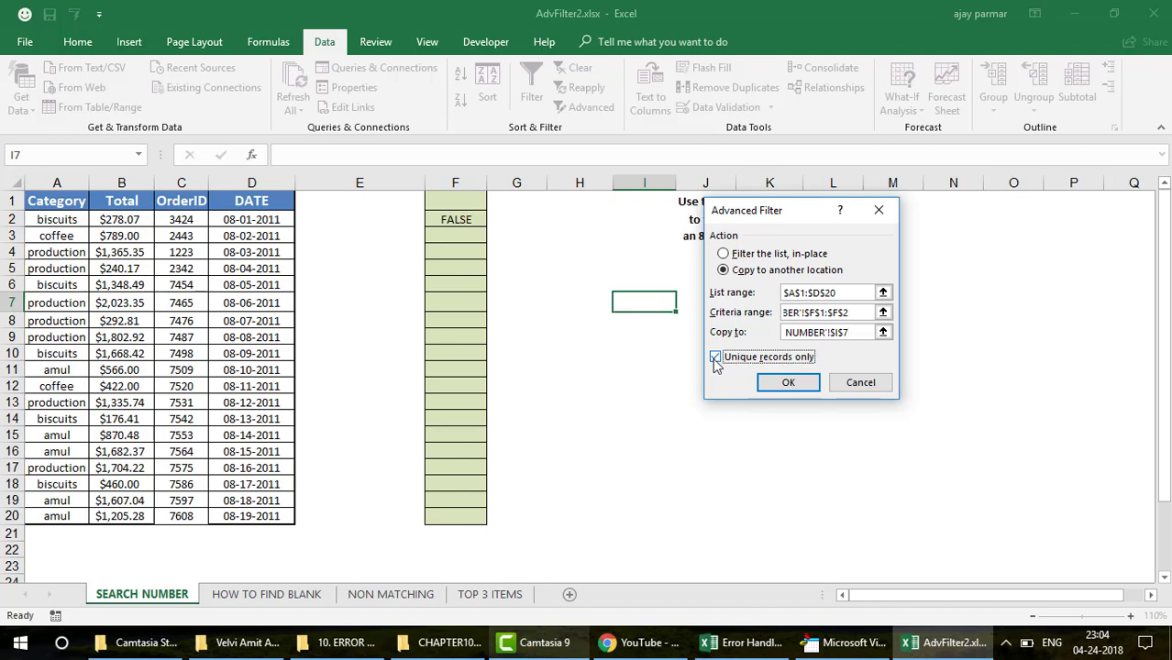
left_click(789, 383)
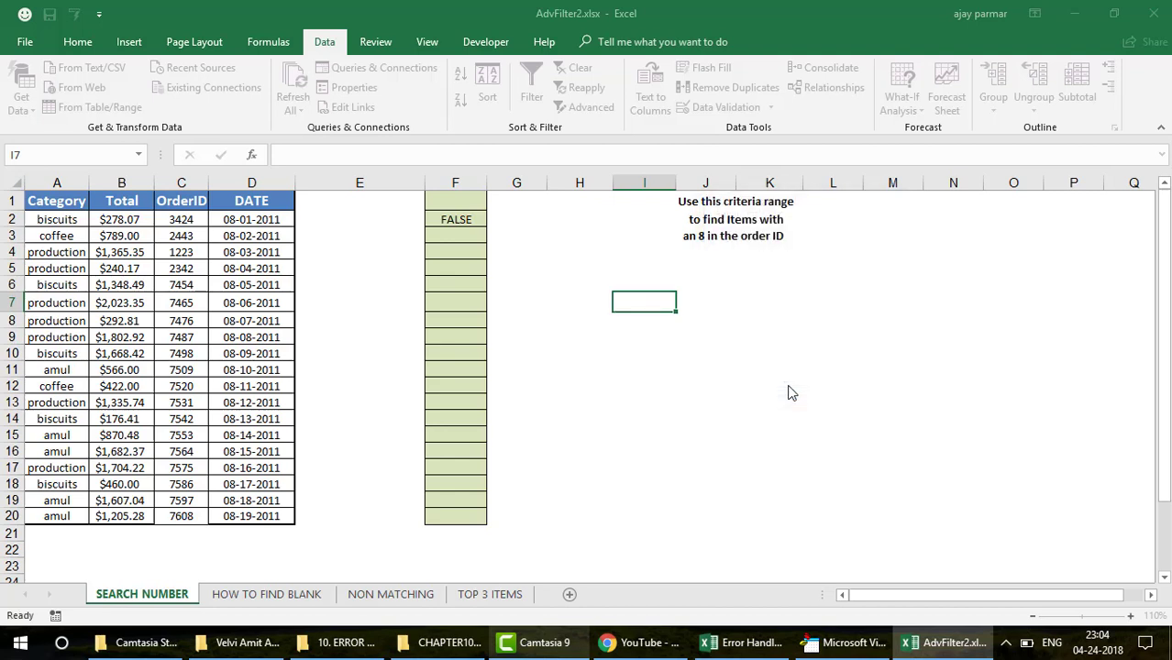
double_click(867, 182)
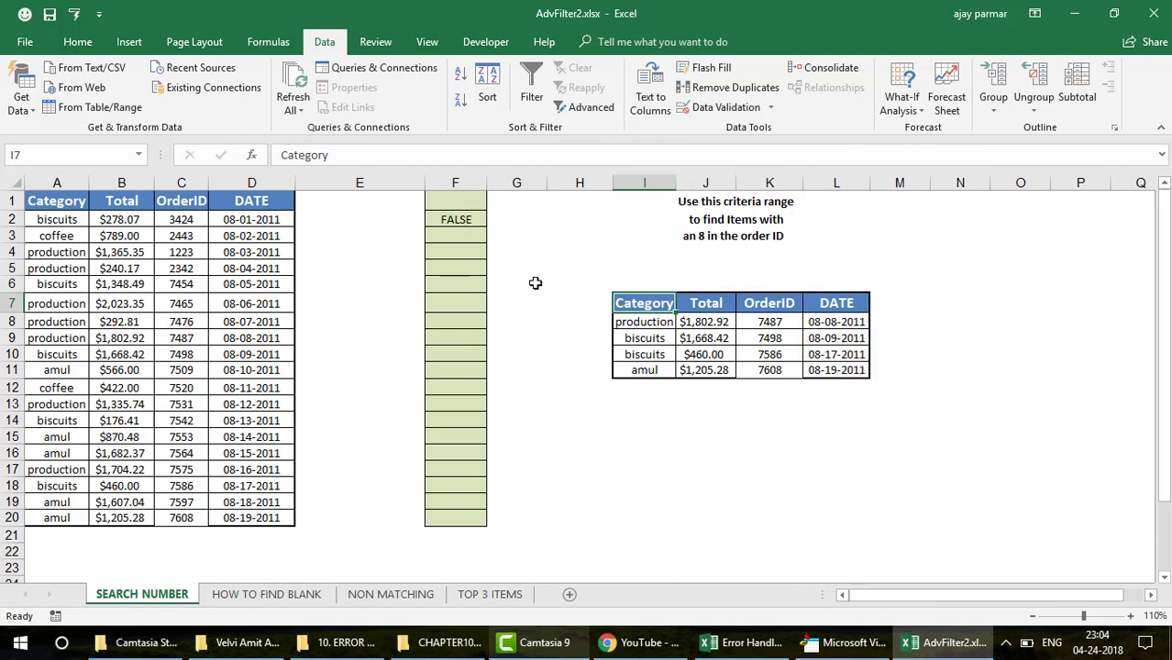
left_click(654, 324)
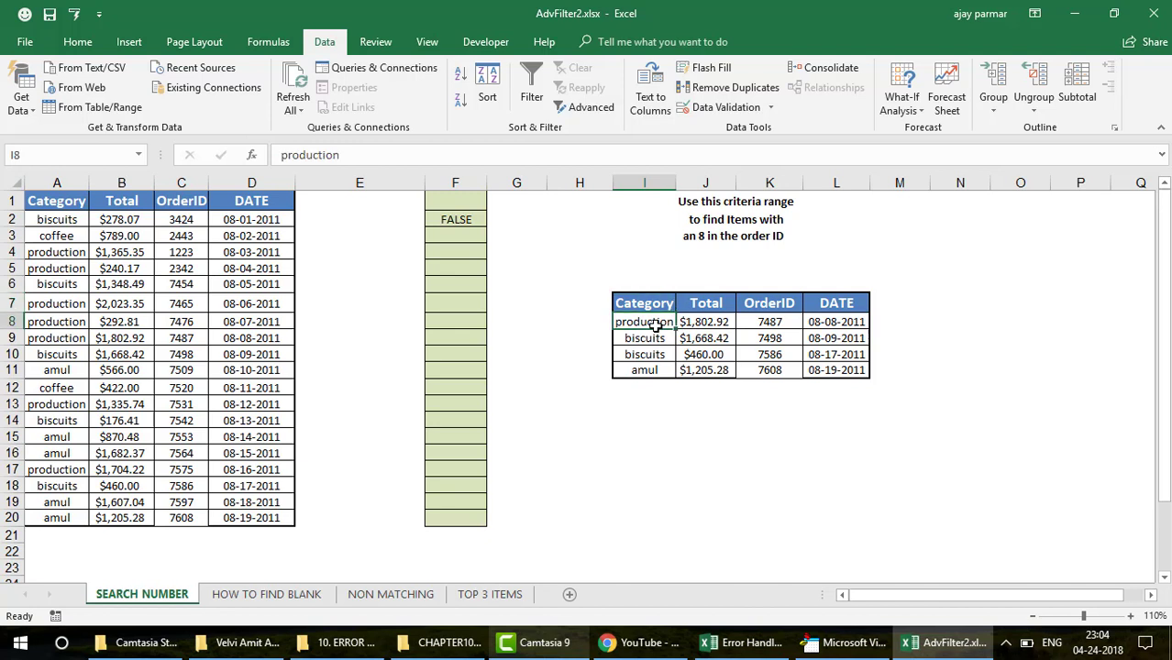
Step: Check the OrderIDs of the extracted records in I8:L11
left_click(850, 370, "shift")
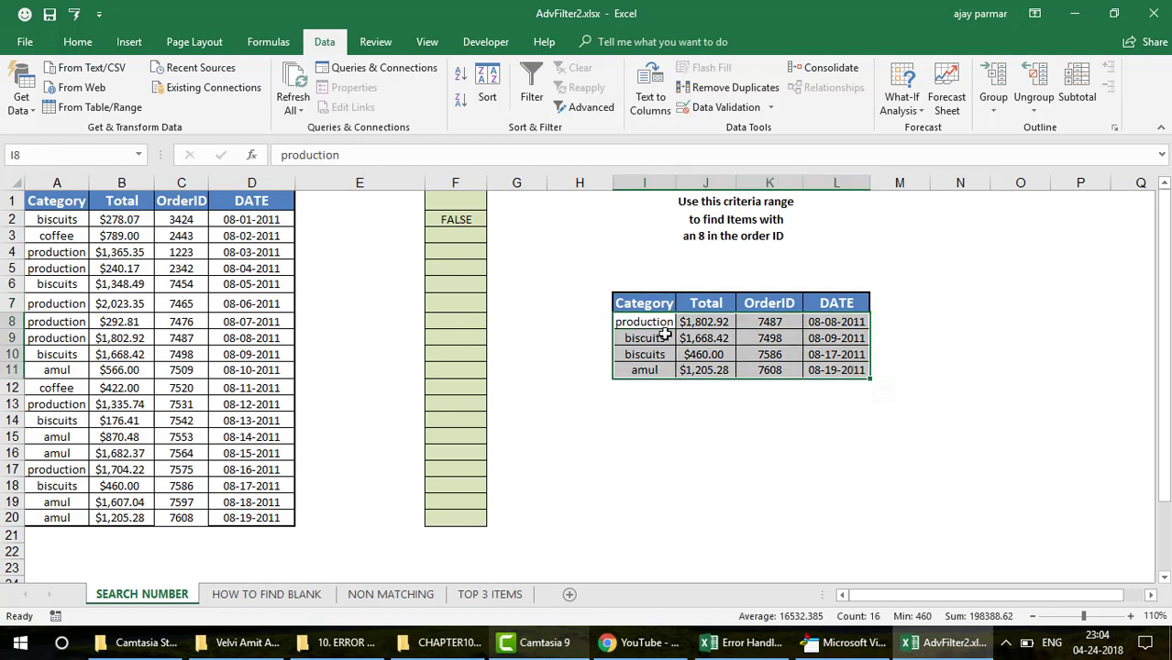
left_click(770, 323)
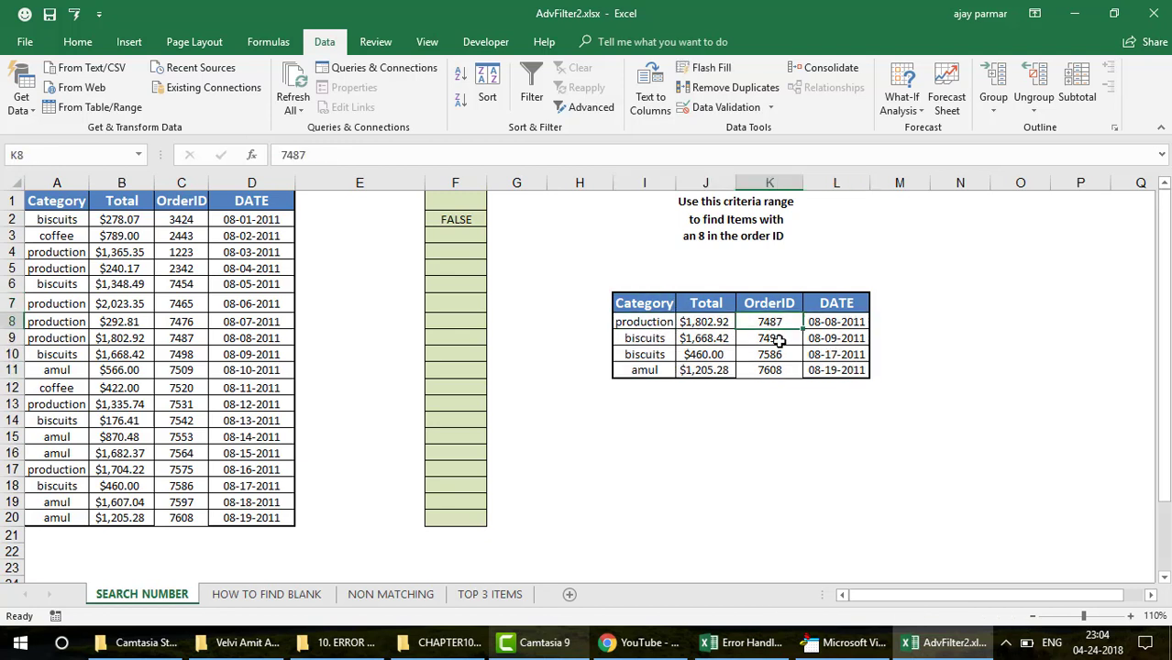
left_click(778, 340)
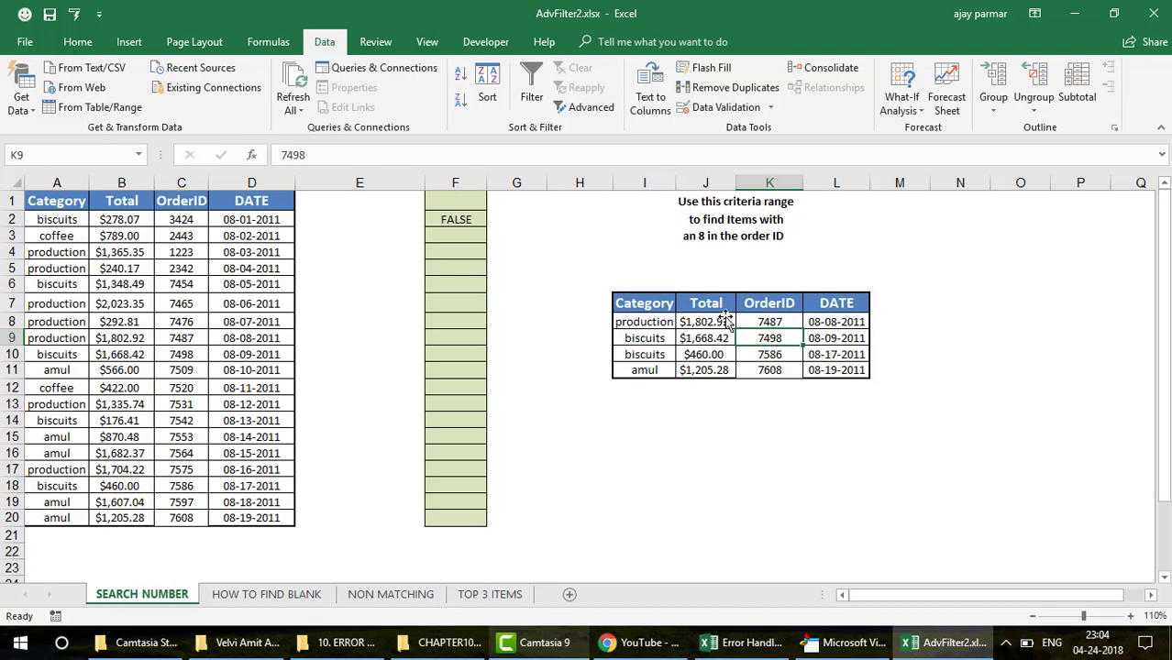
Step: Enter the formula =FIND(8,C2,1) in cell G2
left_click(511, 205)
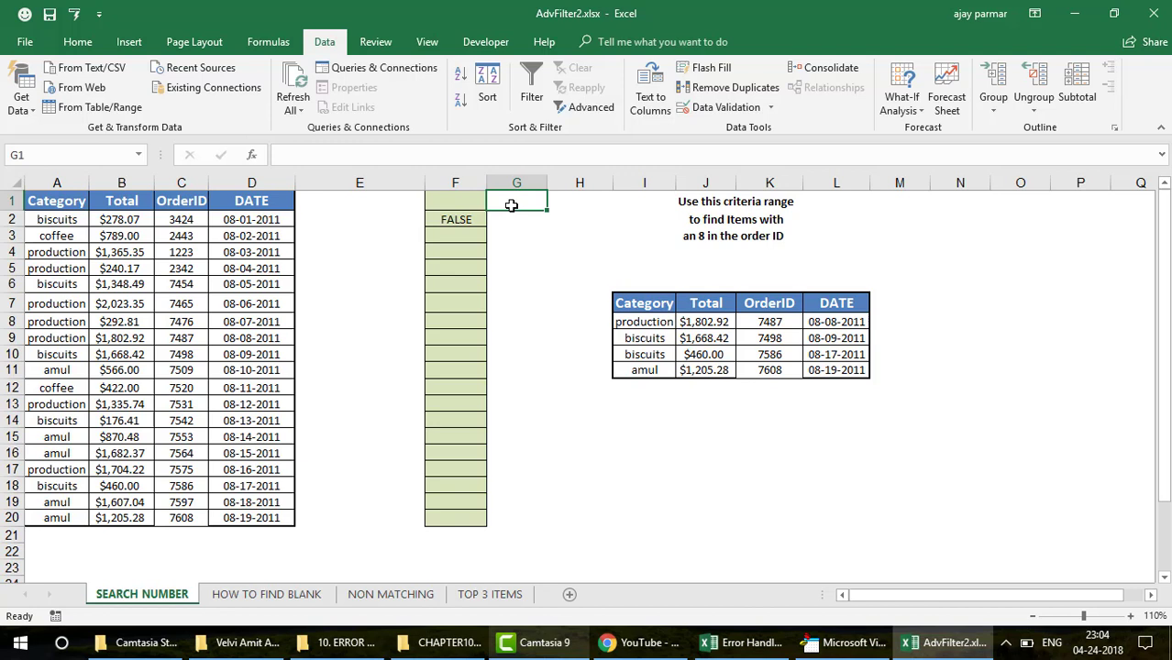
left_click(501, 224)
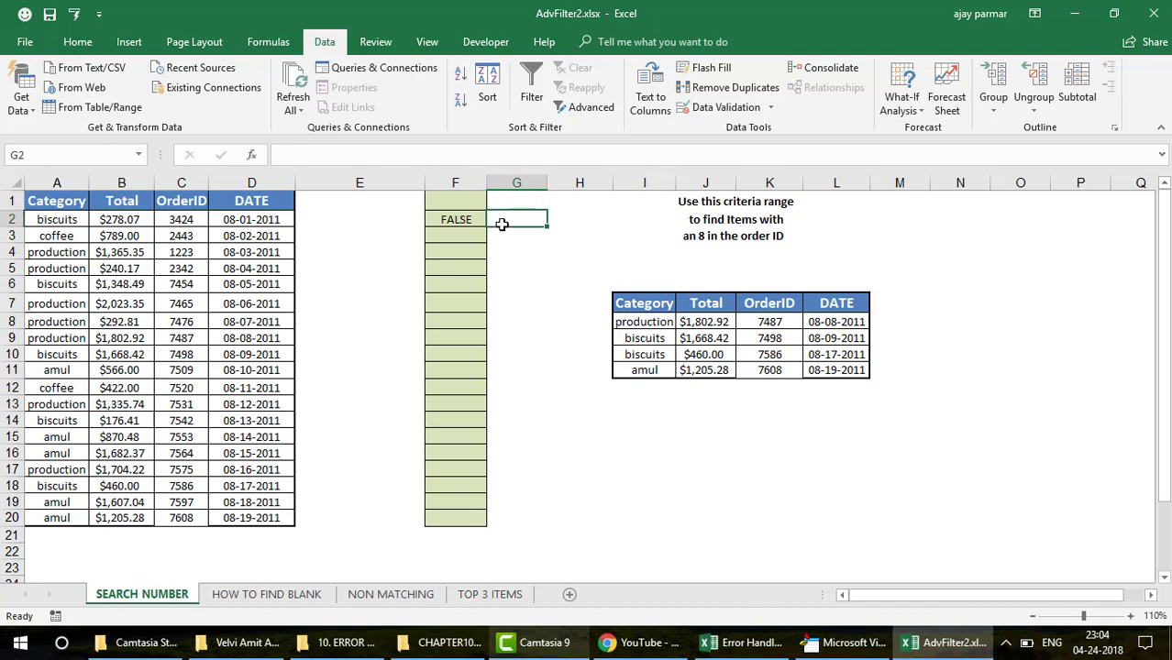
type("=FIND")
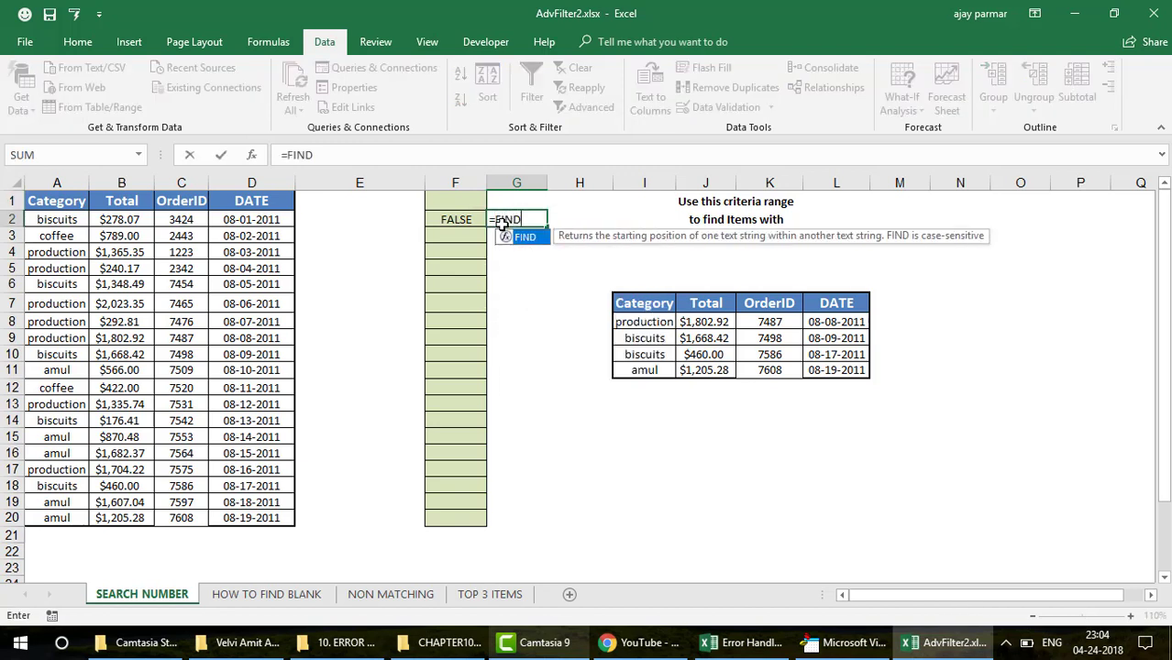
type("(8,")
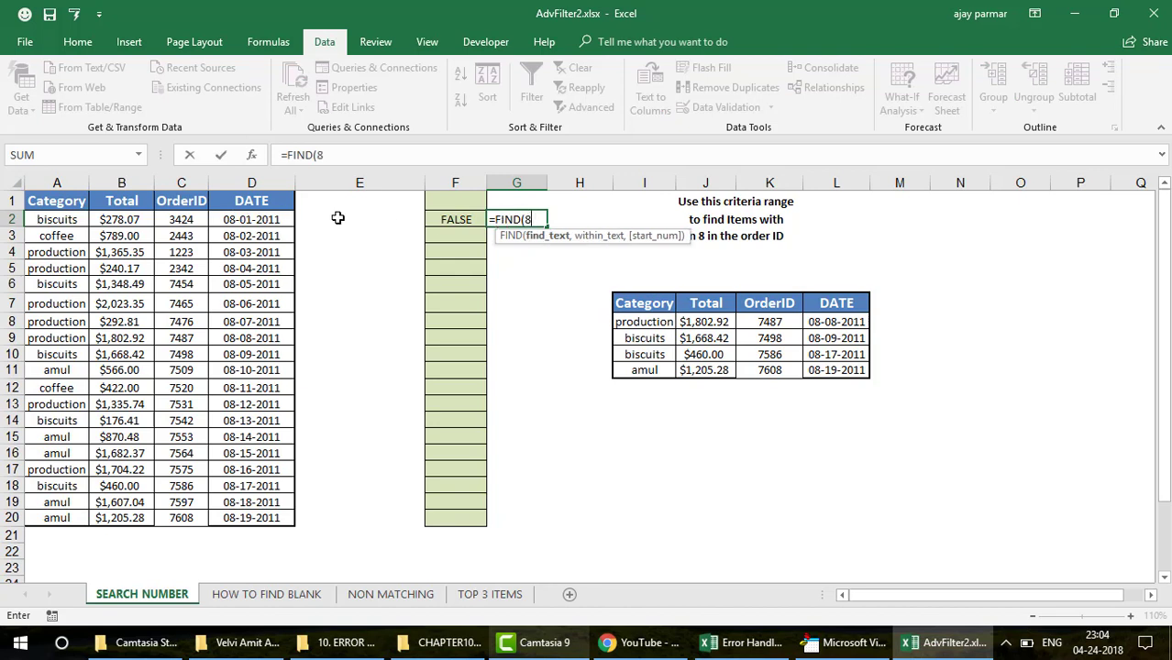
left_click(179, 220)
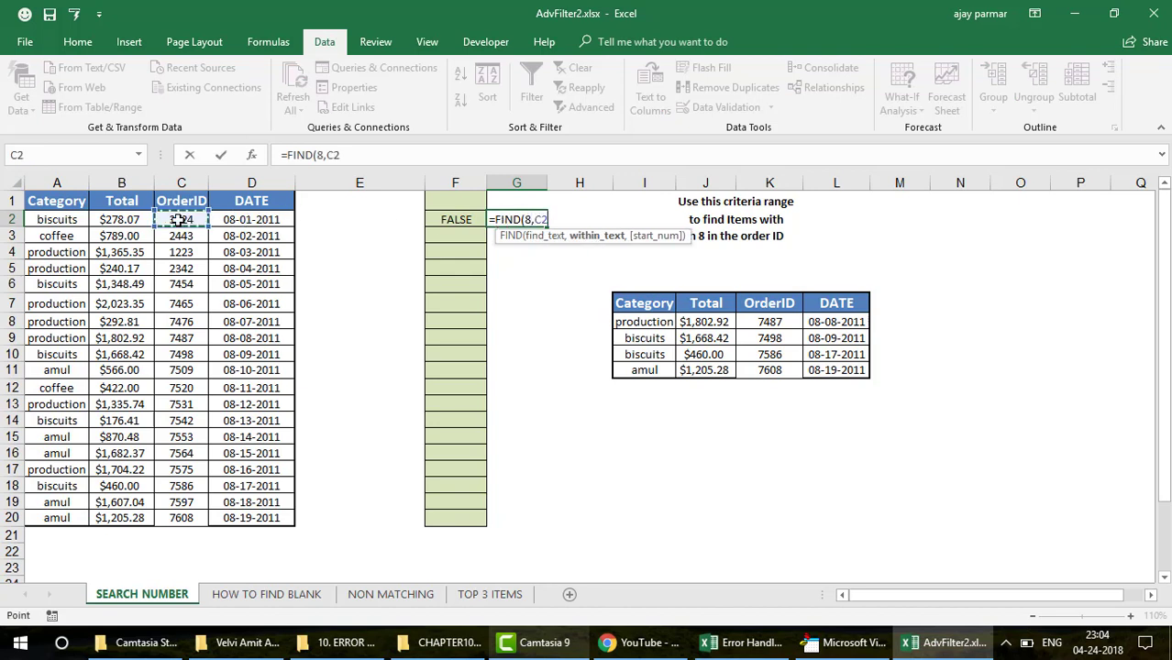
type(",1")
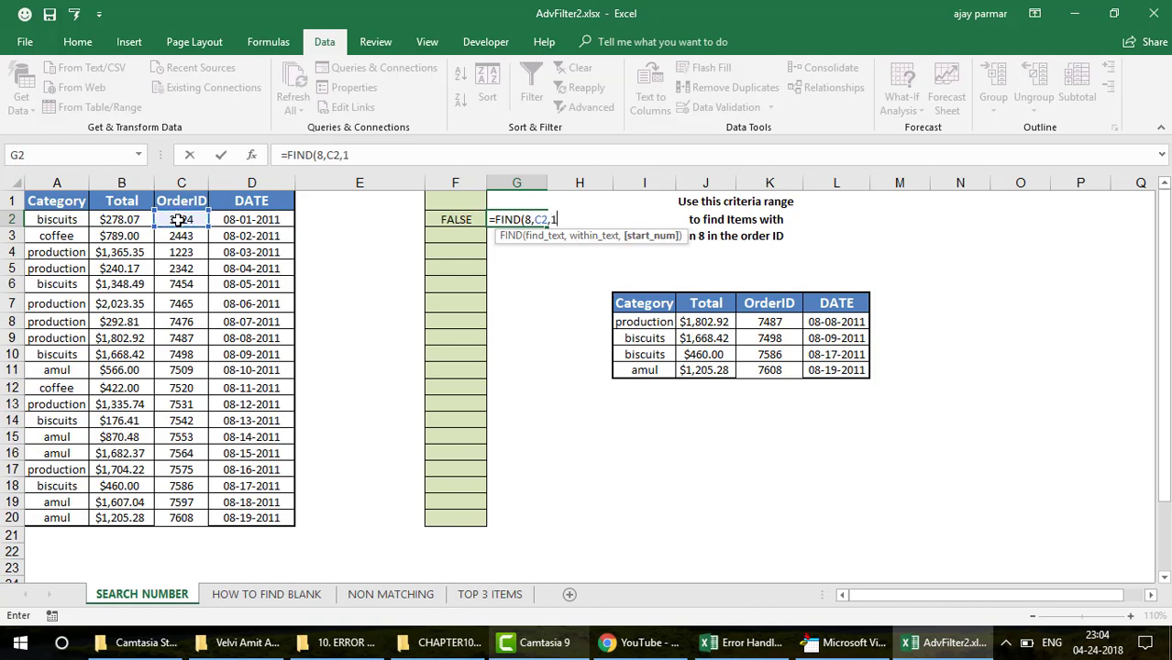
type(")")
key("ctrl+Return")
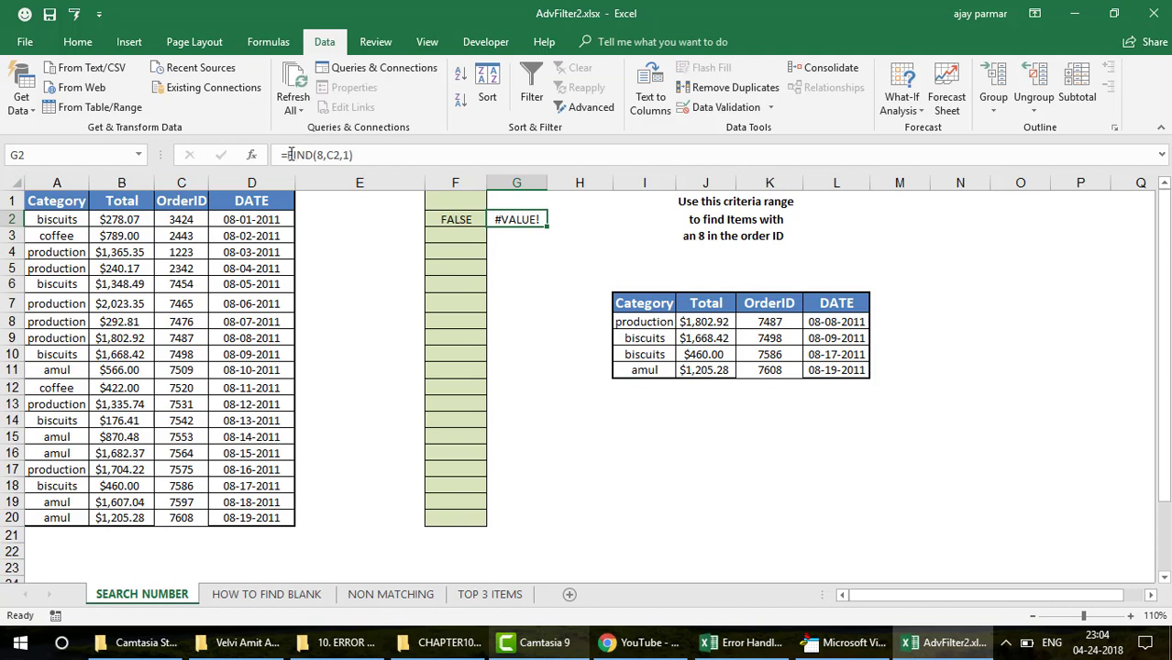
Step: Wrap the G2 formula as =ISERROR(FIND(8,C2,1)) and fill it down to G20
left_click(287, 155)
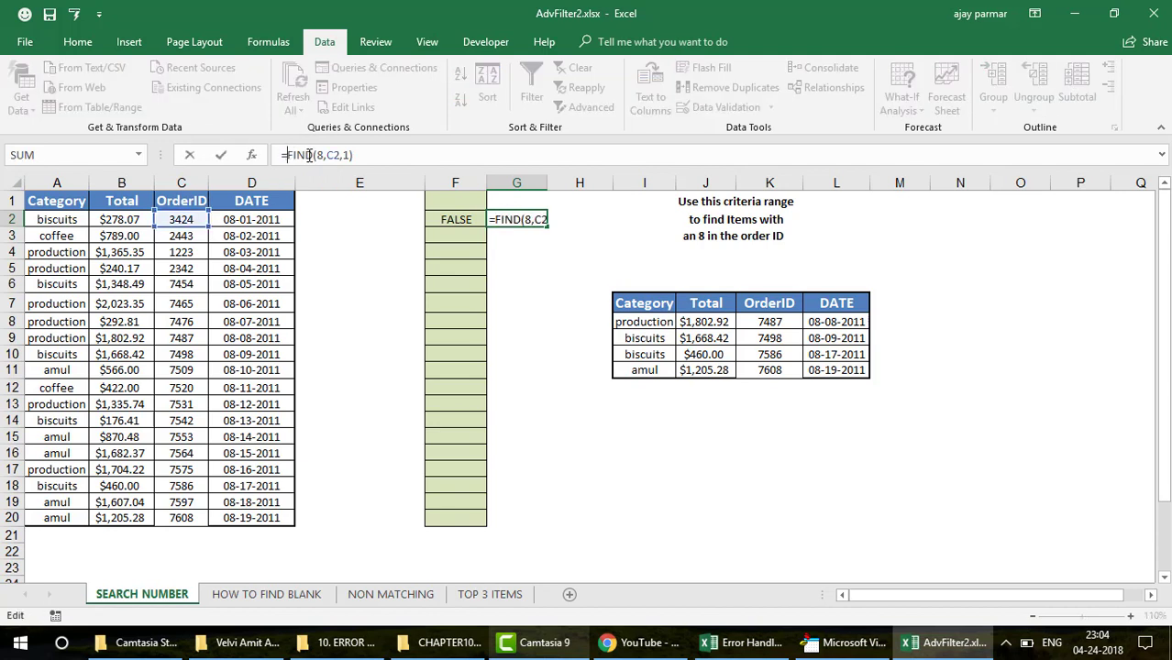
type("ISERROR(")
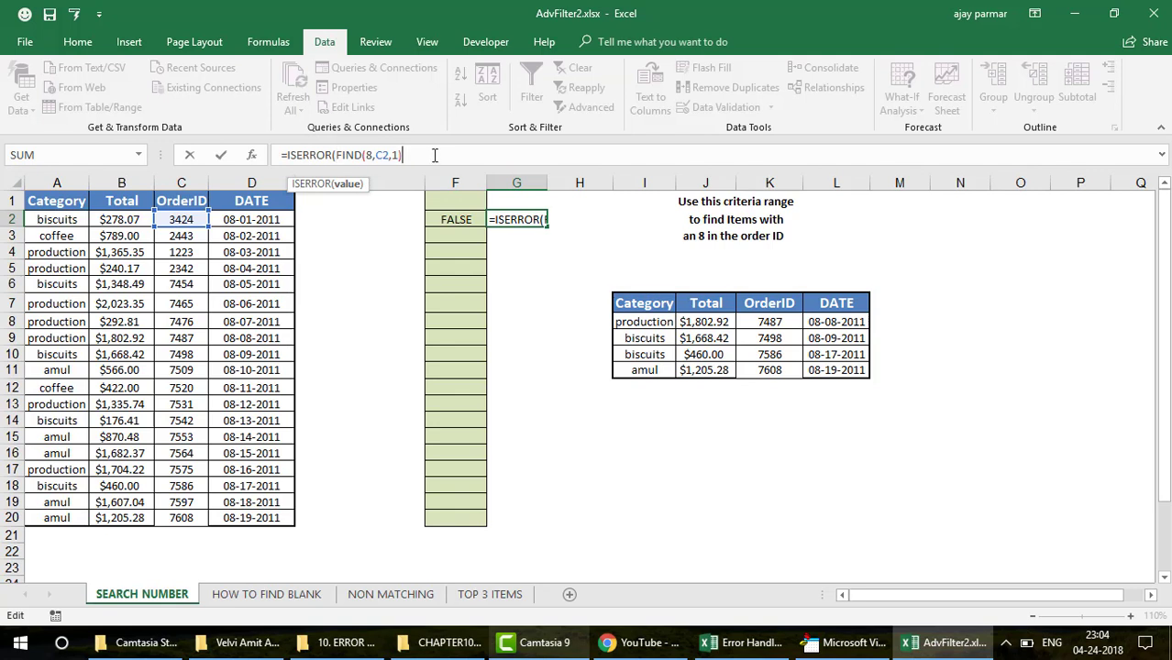
type(")")
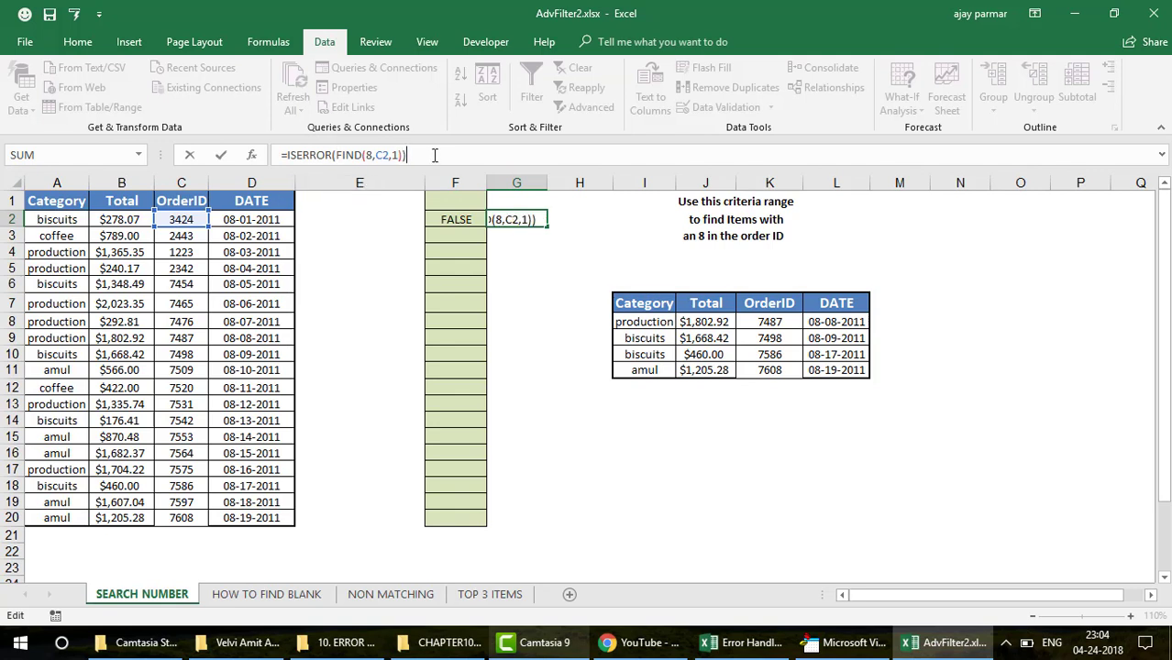
key("Return")
key("Up")
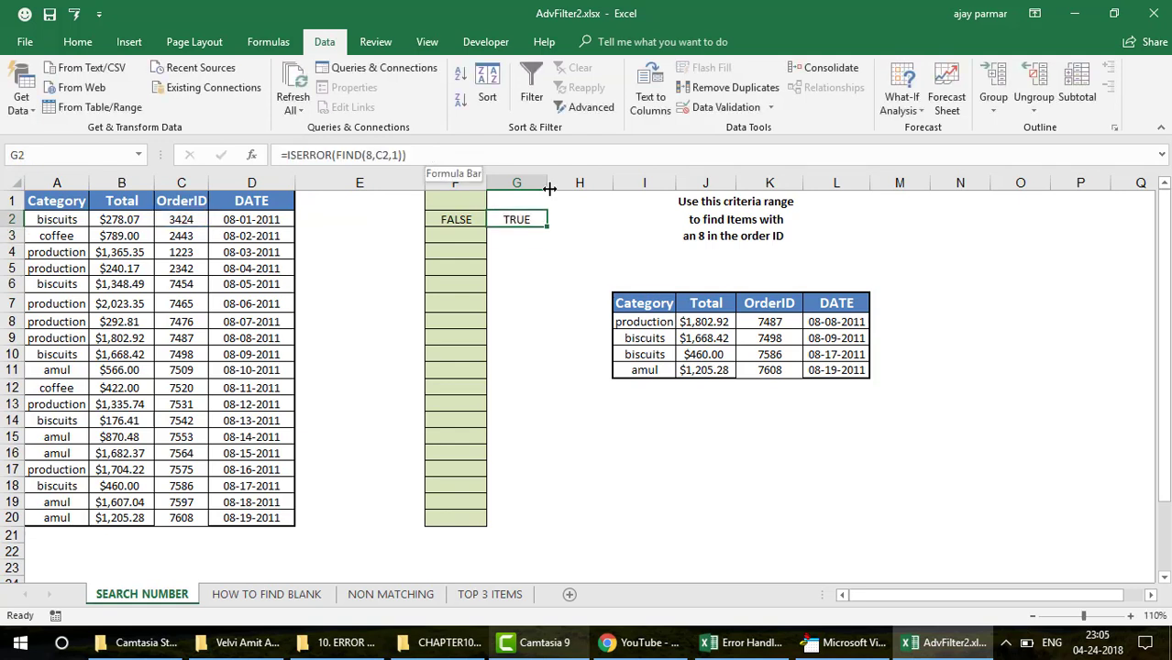
left_click_drag(546, 226, 532, 525)
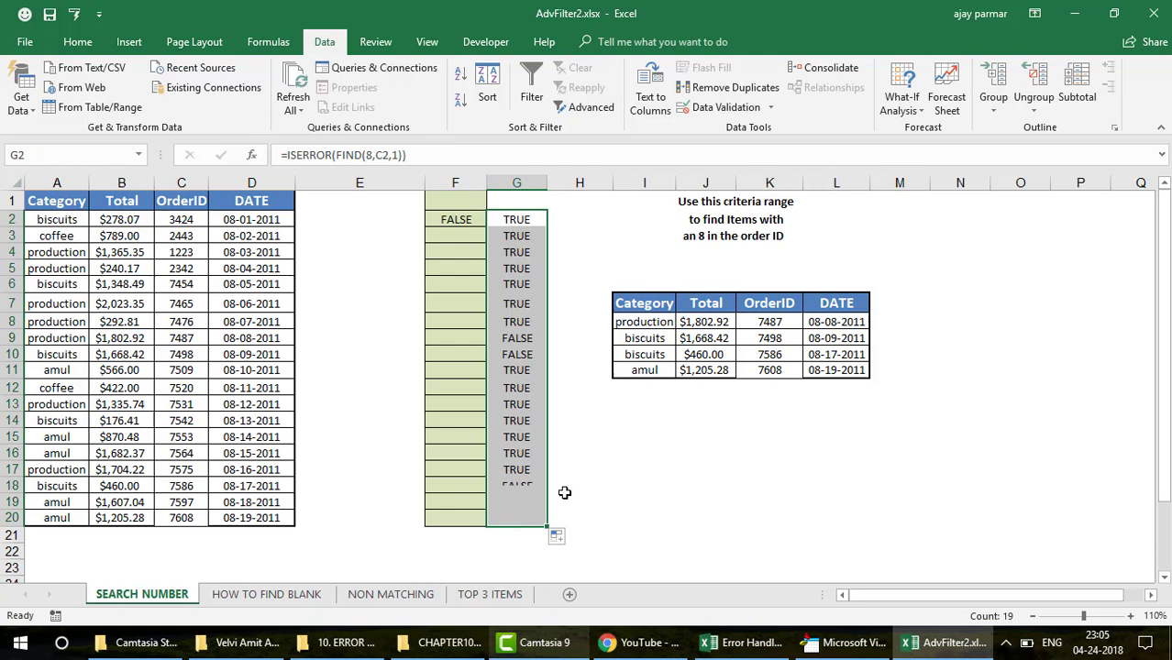
Step: Compare the column G formula results in rows 9 and 10 with the order data in those rows
left_click(520, 336)
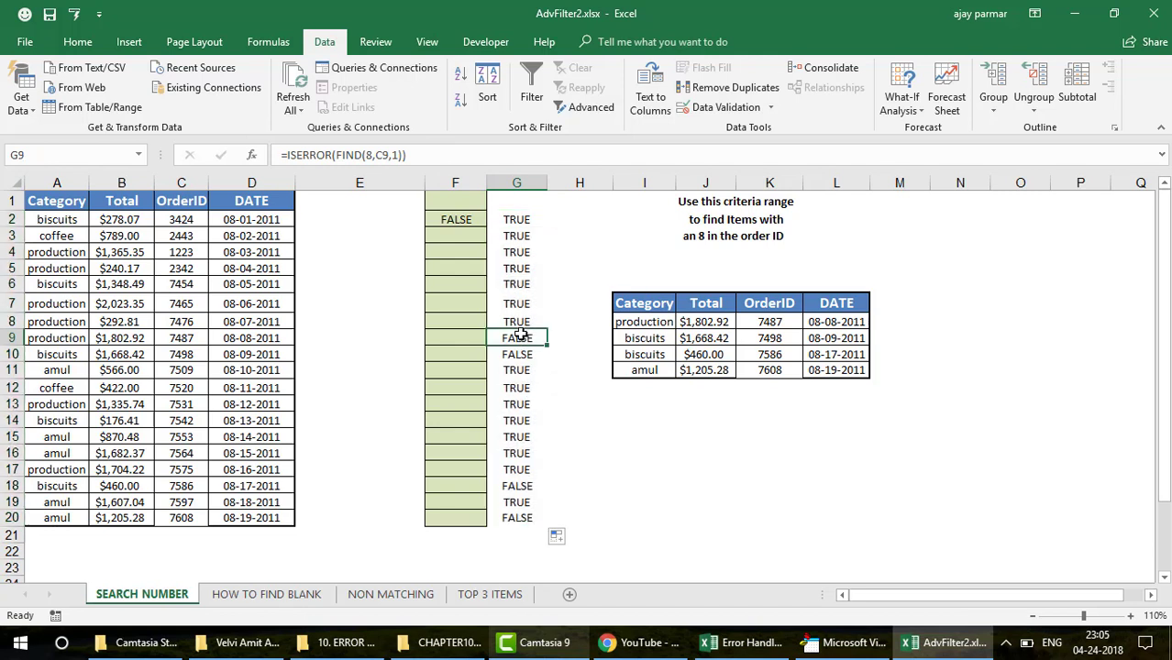
key("Left")
key("Home")
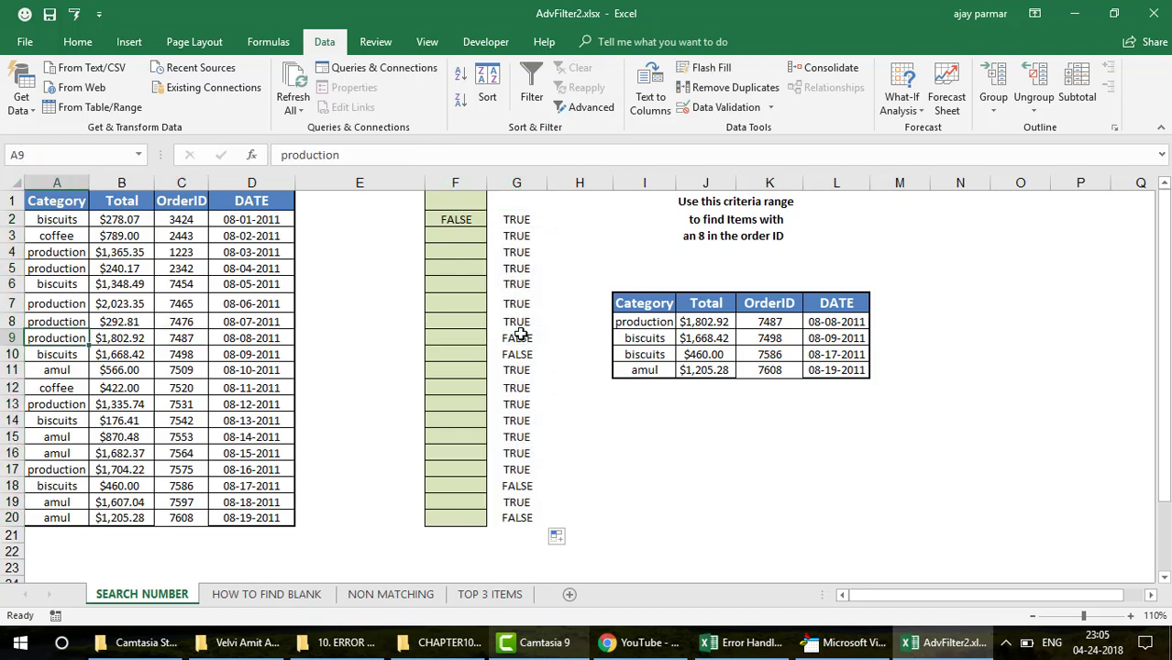
key("shift+Right")
key("shift+Right")
key("shift+Right")
key("shift+Right")
key("shift+Right")
key("shift+Right")
key("shift+Down")
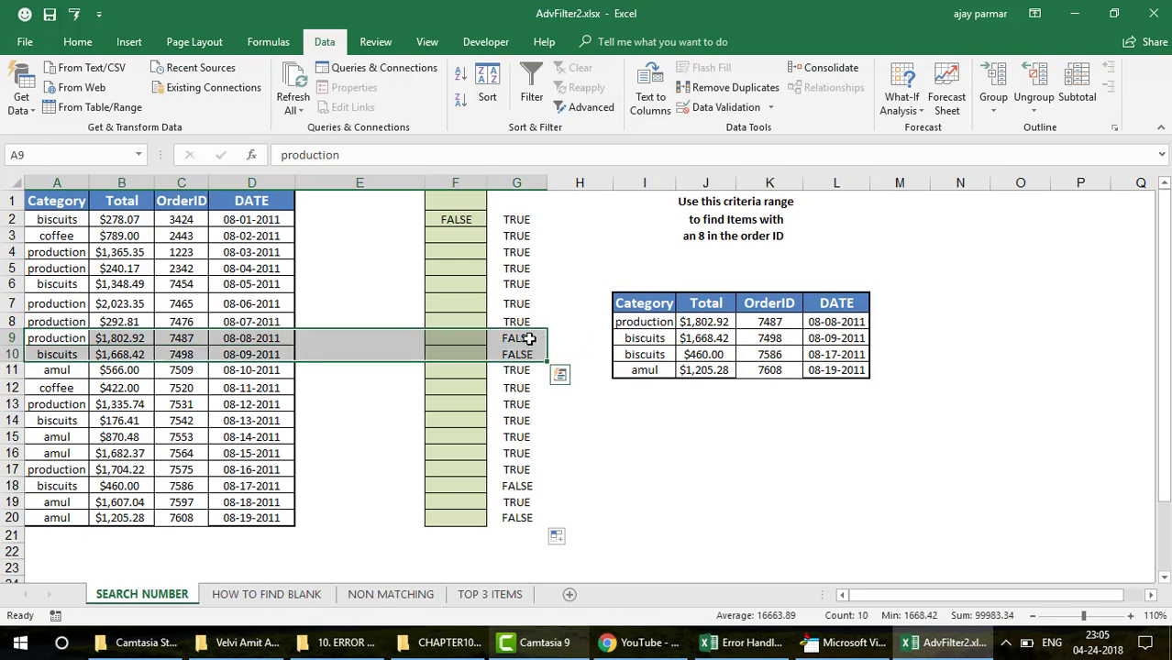
Step: Examine the ISERROR results in column G for the orders in rows 3 to 9
left_click(530, 338)
key("Up")
key("Up")
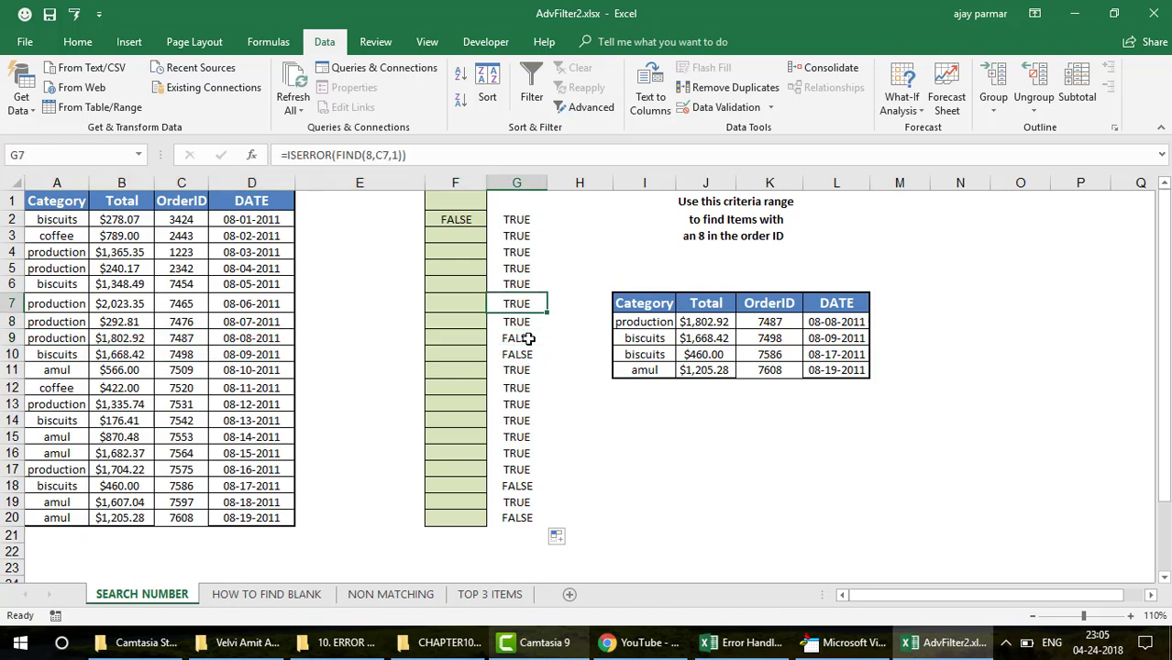
key("Up")
key("Up")
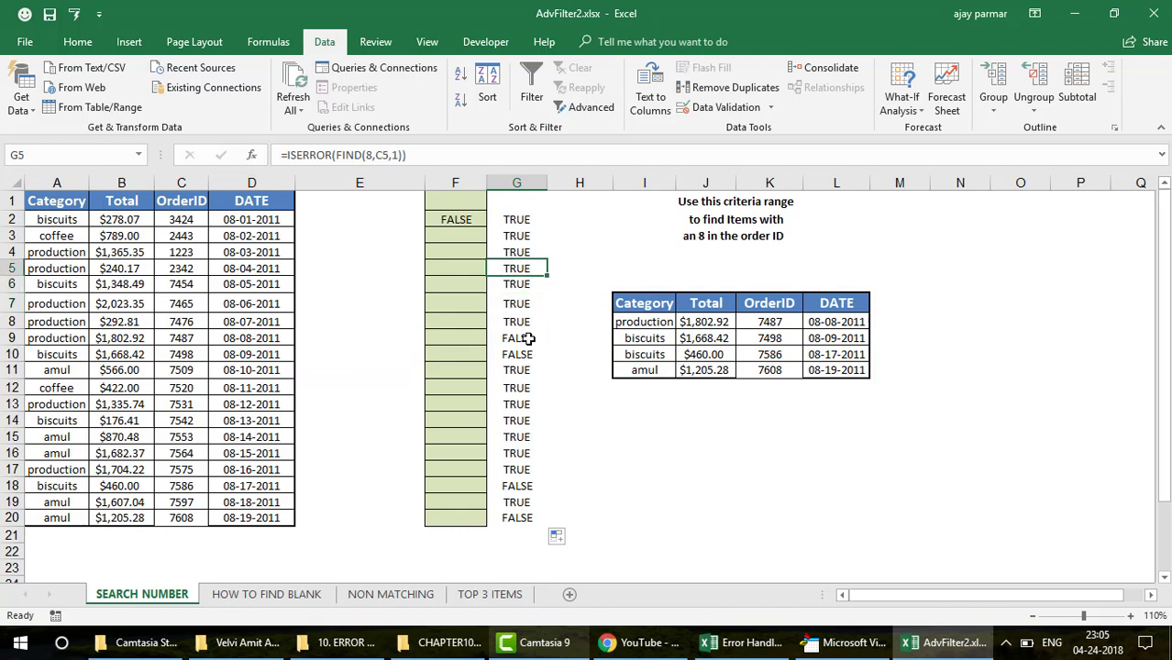
key("Down")
key("Down")
key("Down")
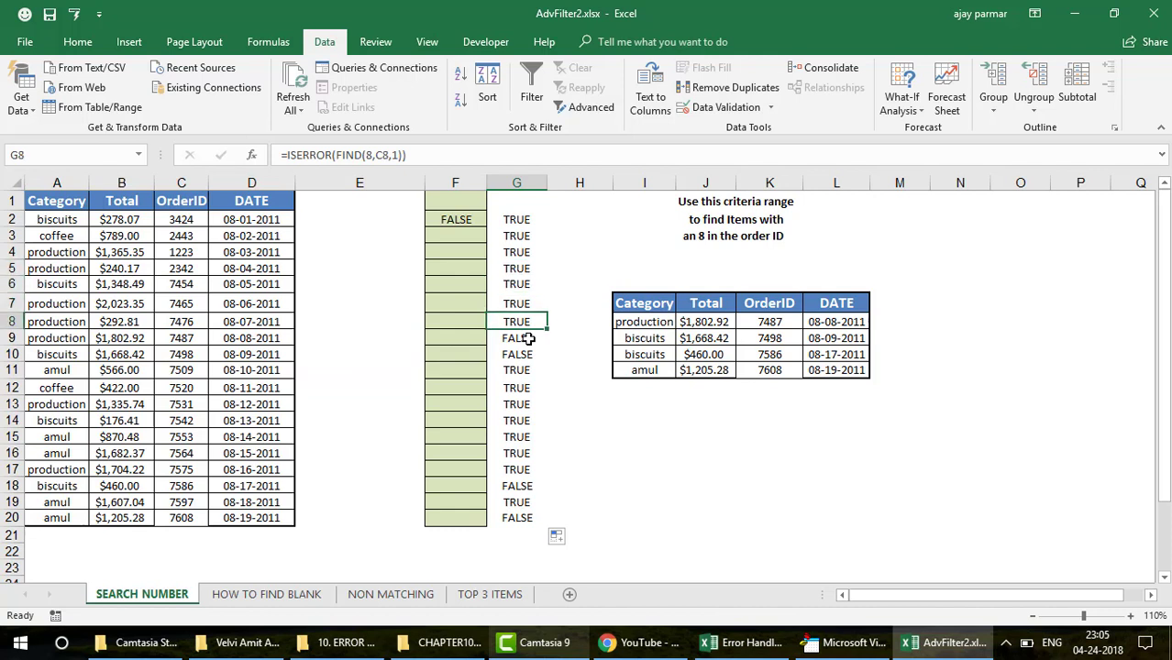
key("Down")
key("Up")
key("Up")
key("Up")
key("Up")
key("Up")
key("Up")
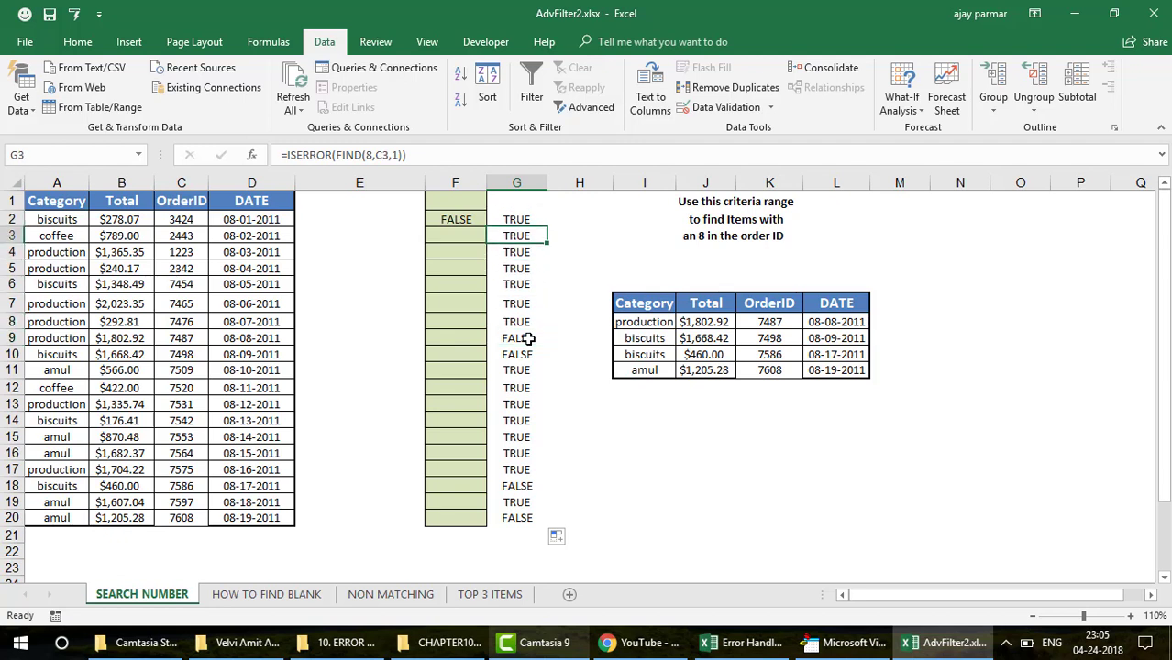
Step: Clear the contents of the previously extracted table in I7:L11
left_click(646, 302)
left_click(830, 369, "shift")
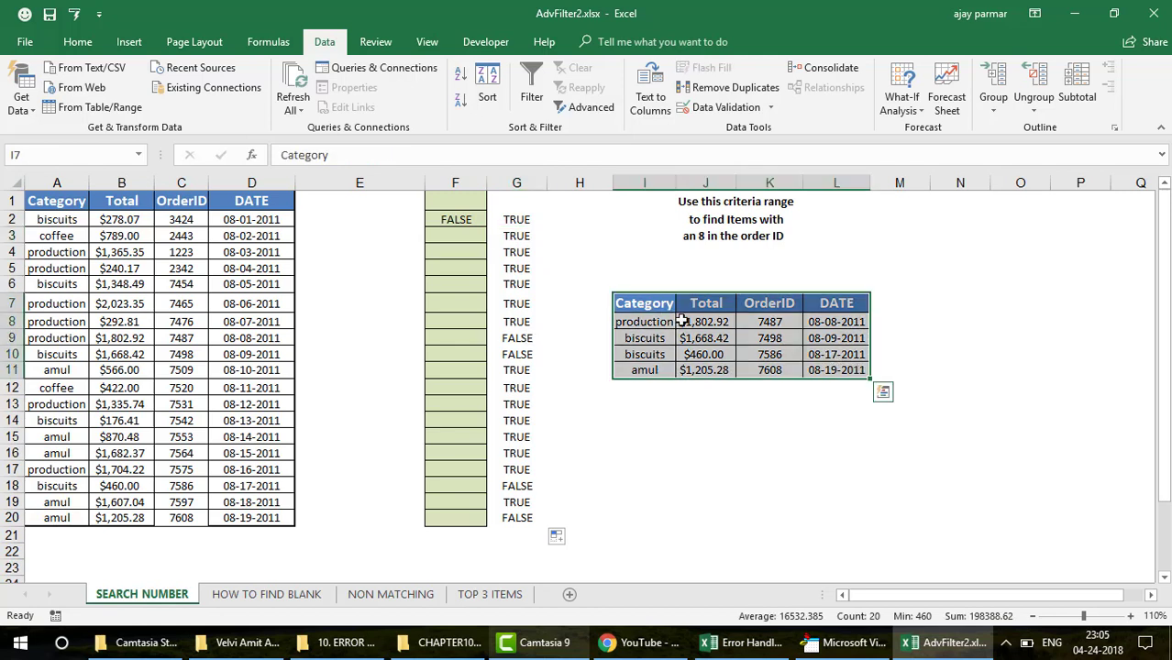
key("Delete")
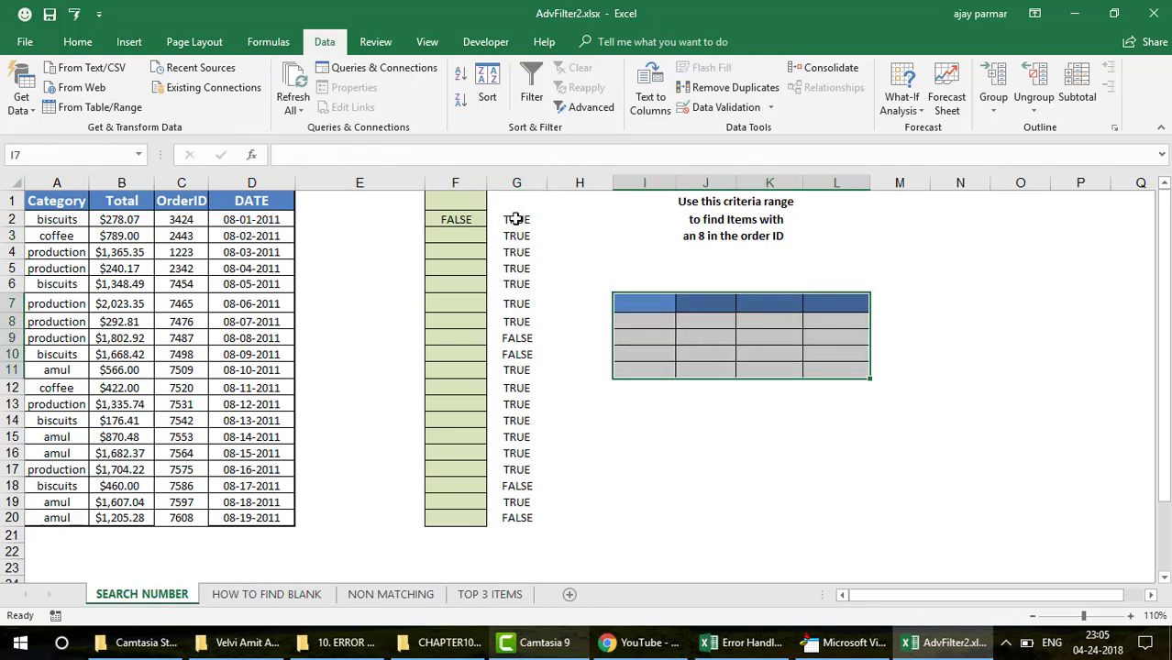
Step: Start an advanced filter on A1:D20 set to copy the results to another location
left_click(652, 301)
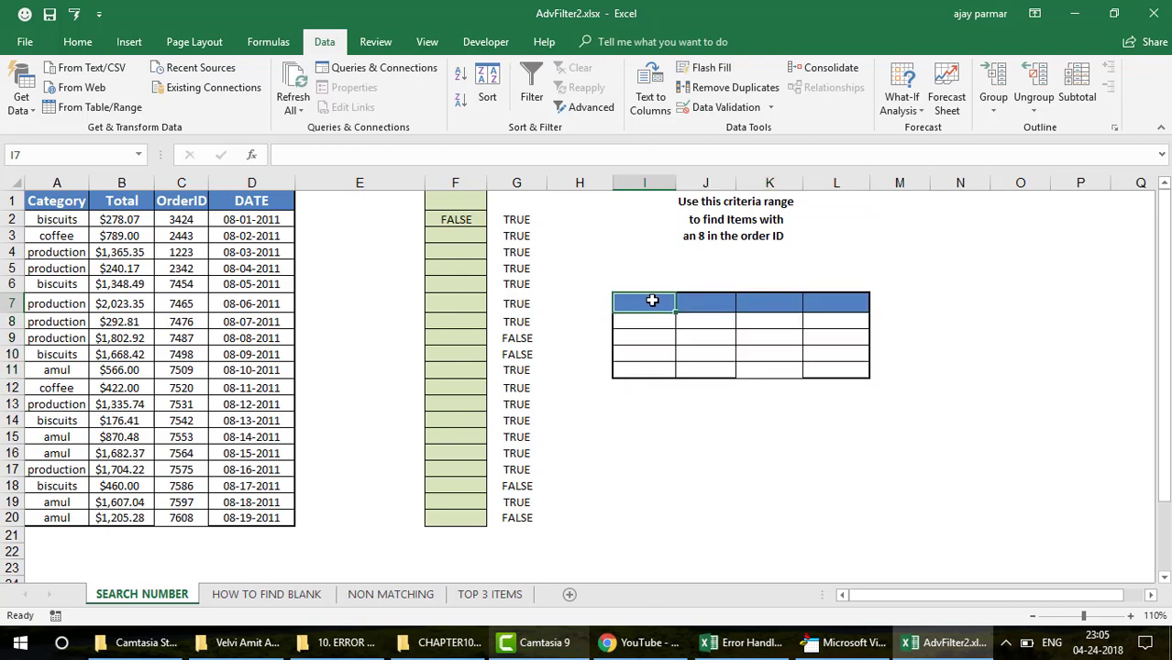
left_click(583, 110)
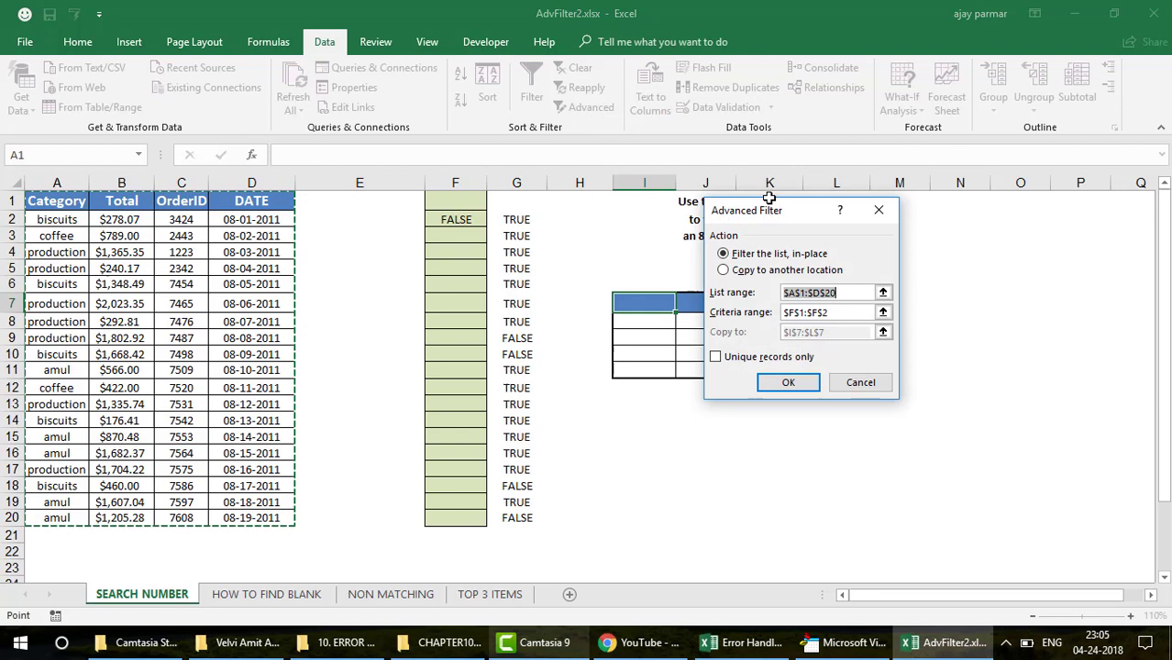
left_click(750, 270)
Step: Replace the advanced filter's criteria range with G1:G2
left_click(836, 317)
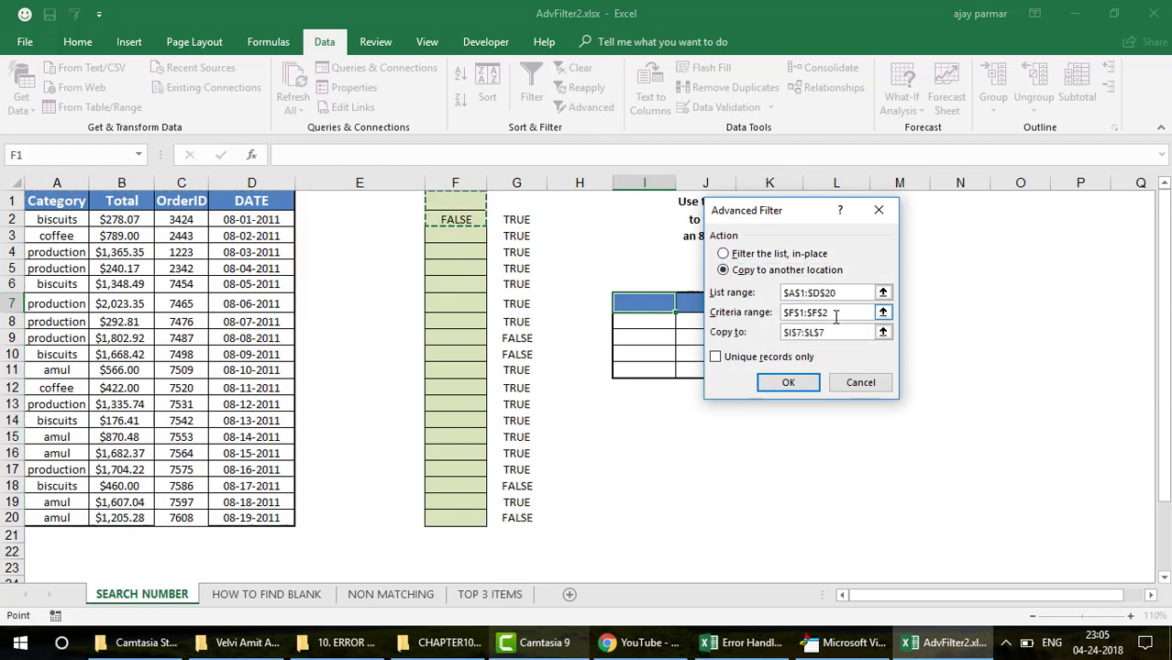
key("BackSpace")
key("BackSpace")
key("BackSpace")
key("BackSpace")
key("BackSpace")
key("BackSpace")
key("BackSpace")
key("BackSpace")
key("BackSpace")
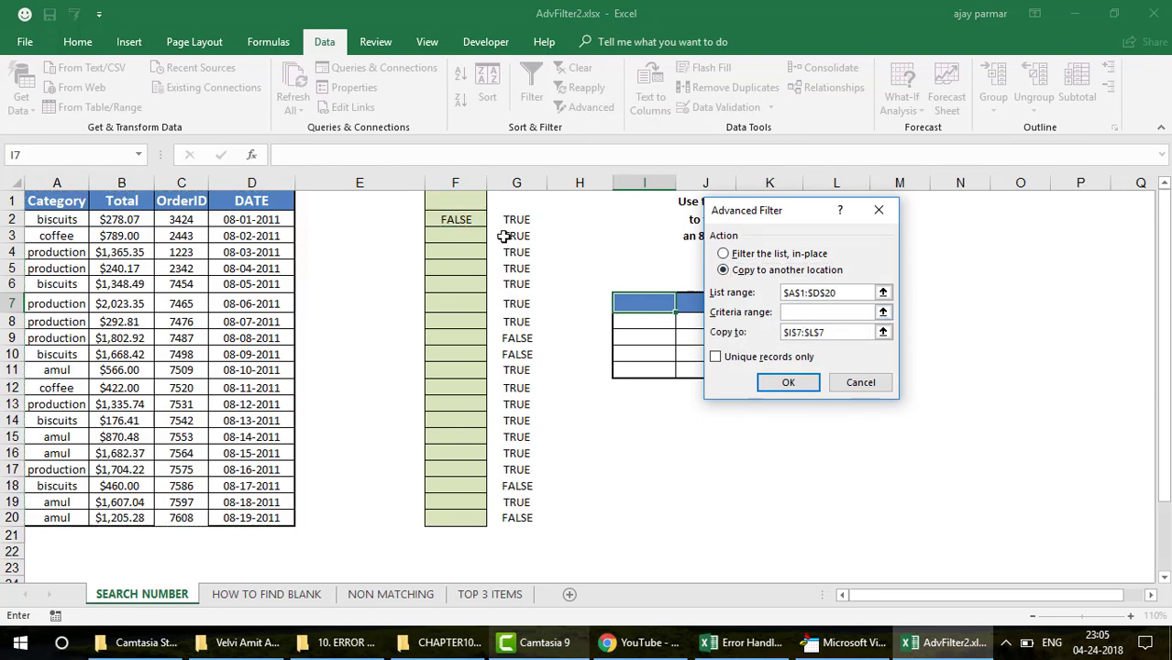
left_click(504, 201)
left_click_drag(519, 220, 518, 225)
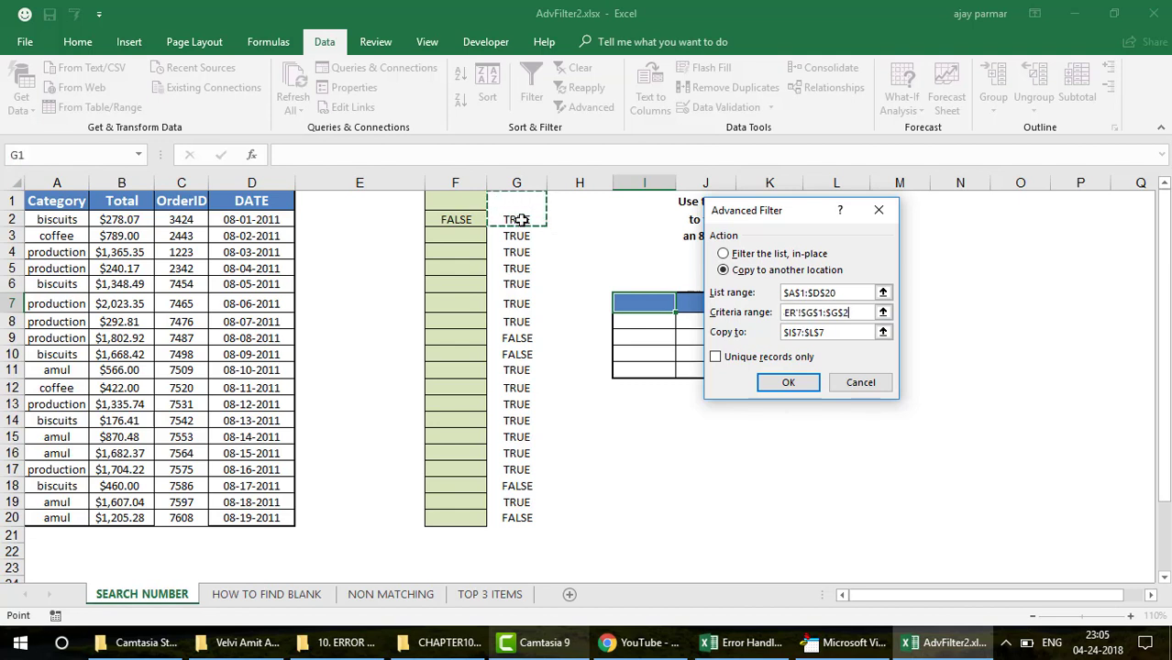
Step: Replace the advanced filter's copy destination with cell I7 and run it with unique records only
left_click(829, 333)
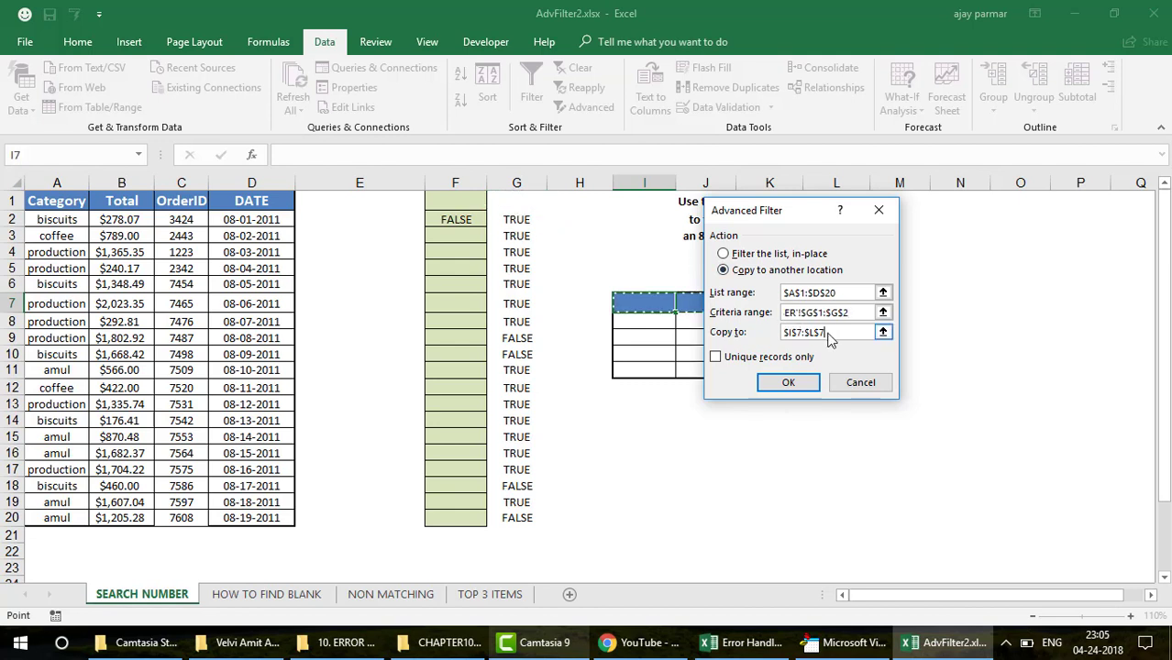
key("BackSpace")
key("BackSpace")
key("BackSpace")
key("BackSpace")
key("BackSpace")
key("BackSpace")
key("BackSpace")
key("BackSpace")
key("BackSpace")
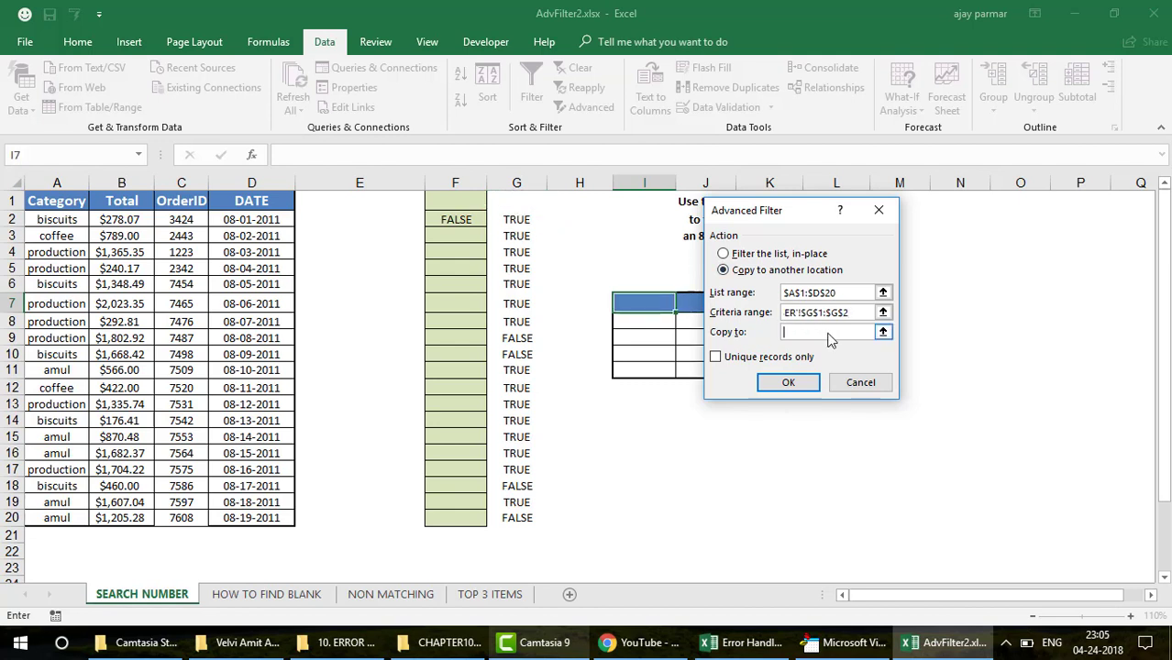
left_click(622, 304)
left_click(716, 357)
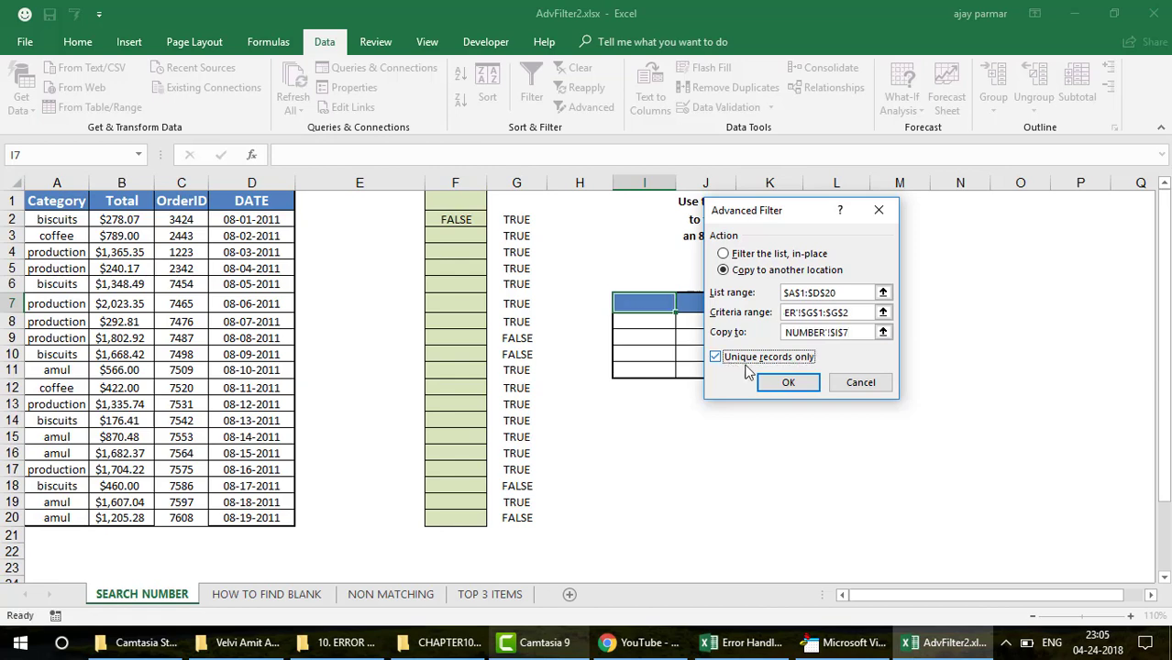
left_click(787, 383)
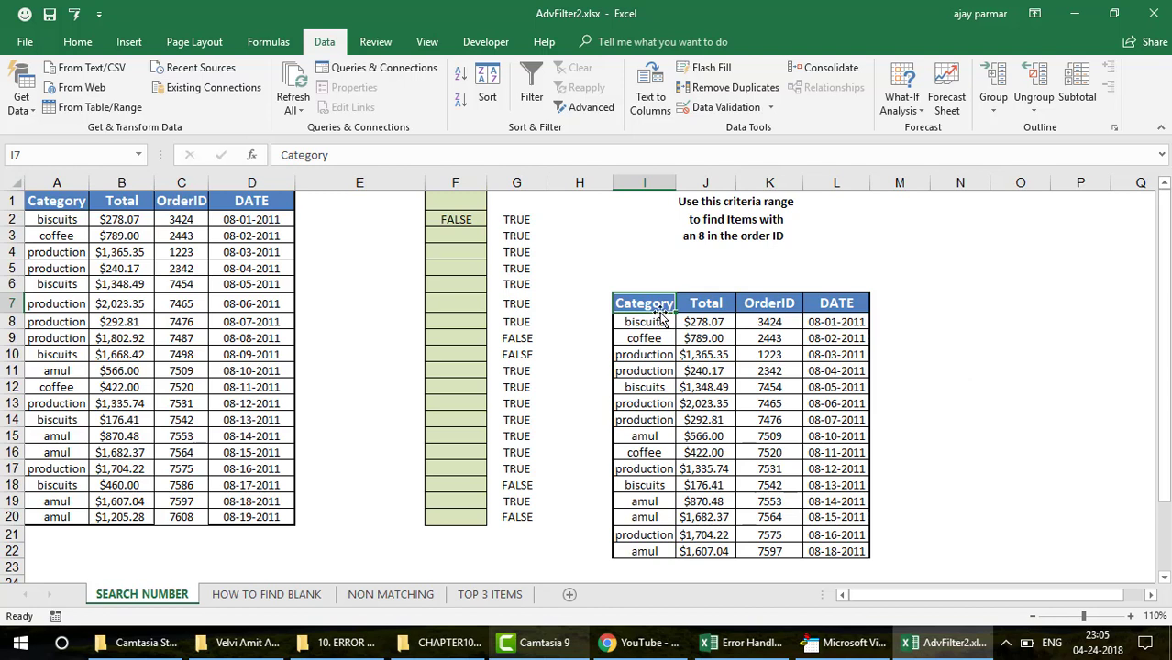
Step: Review the extracted records in I8:I22 against the source list's Category column
left_click_drag(653, 318, 653, 334)
key("shift+Down")
key("shift+Down")
key("shift+Down")
key("shift+Down")
key("shift+Down")
key("shift+Down")
key("shift+Down")
key("shift+Down")
key("shift+Down")
key("shift+Down")
key("shift+Down")
key("shift+Down")
key("shift+Down")
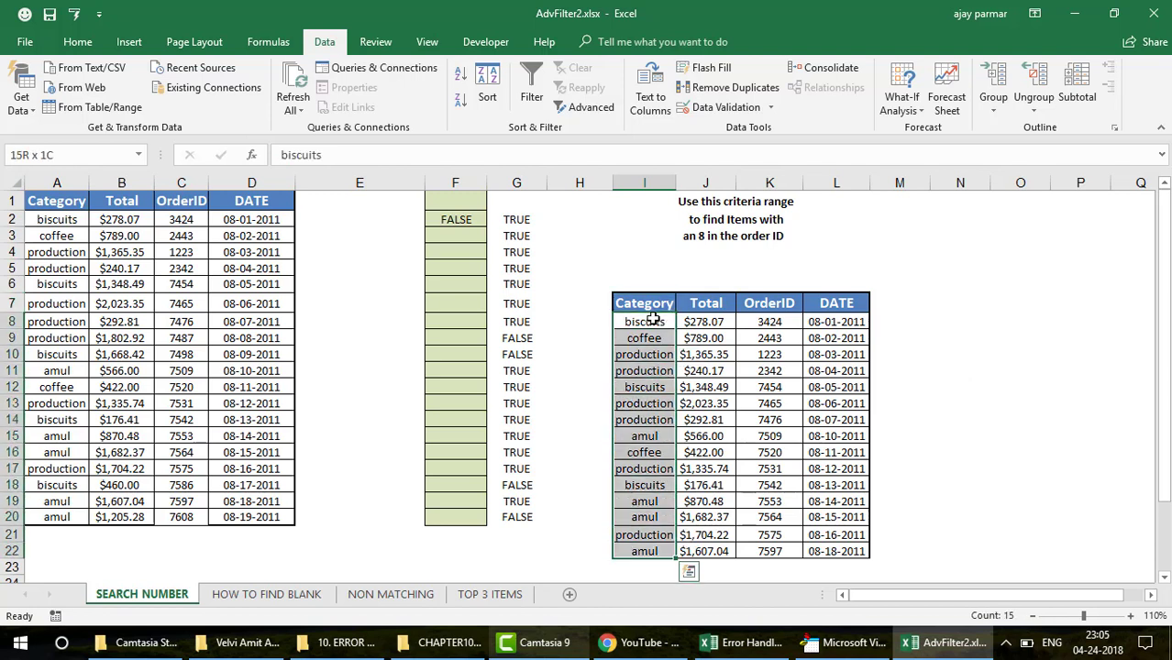
left_click(50, 221)
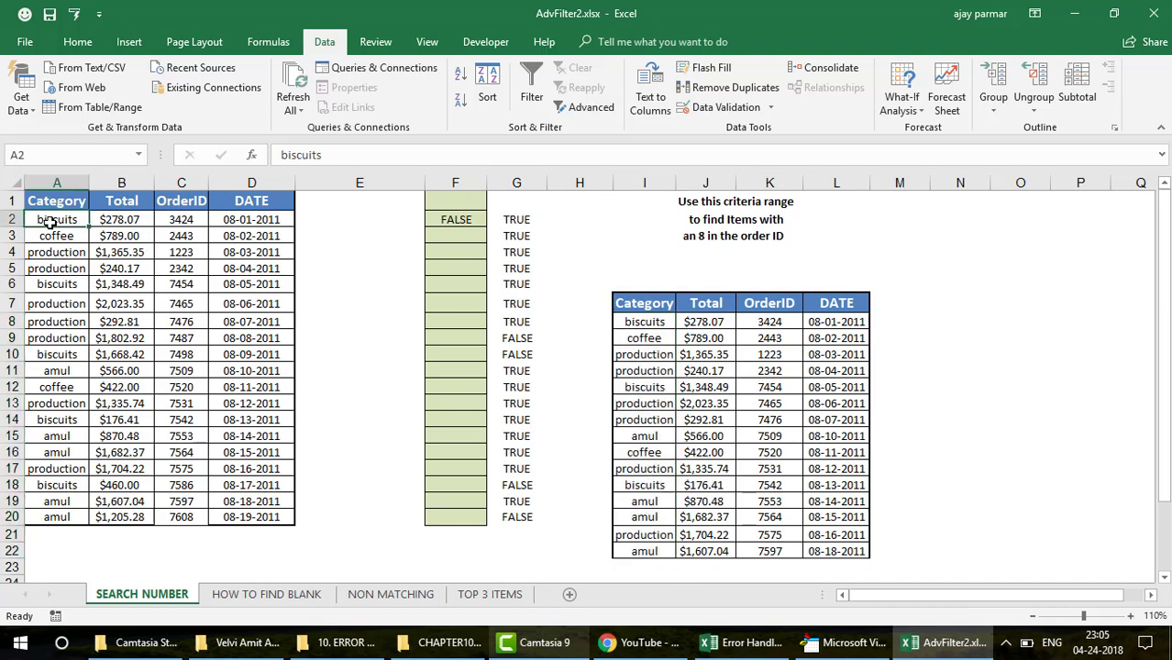
Step: Examine the source list's Category entries in A2:A20
key("shift+Down")
key("shift+Down")
key("shift+Down")
key("shift+Down")
key("shift+Down")
key("shift+Down")
key("shift+Down")
key("shift+Down")
key("shift+Down")
key("shift+Down")
key("shift+Down")
key("shift+Down")
key("shift+Down")
key("shift+Down")
key("shift+Down")
key("shift+Down")
key("shift+Down")
key("shift+Down")
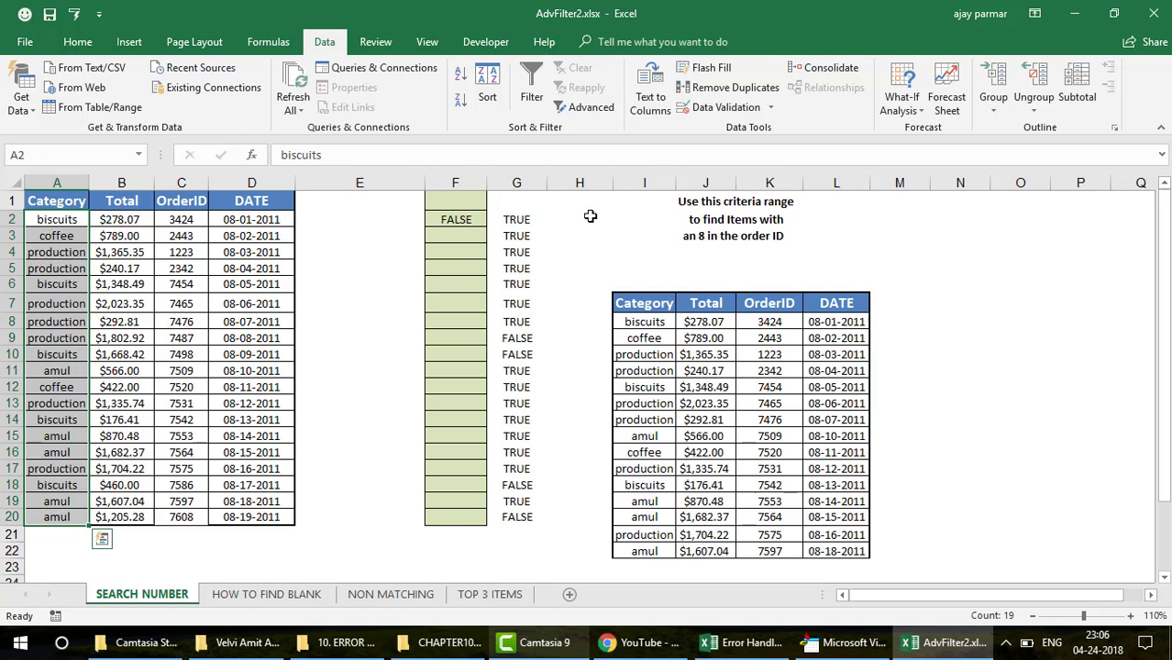
Step: Review the OrderID values of the extracted records in K8:K22 for any 8
left_click(653, 323)
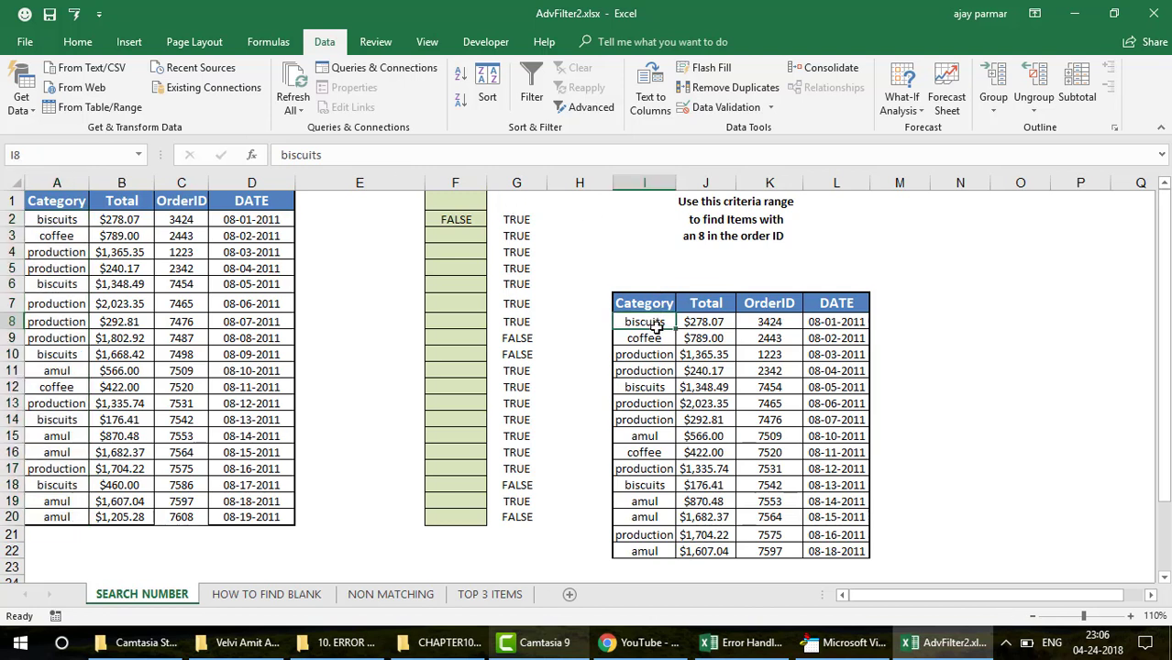
left_click(763, 332)
key("Down")
key("Down")
key("Down")
key("Down")
key("Down")
key("Down")
key("Down")
key("Down")
key("Down")
key("Down")
key("Down")
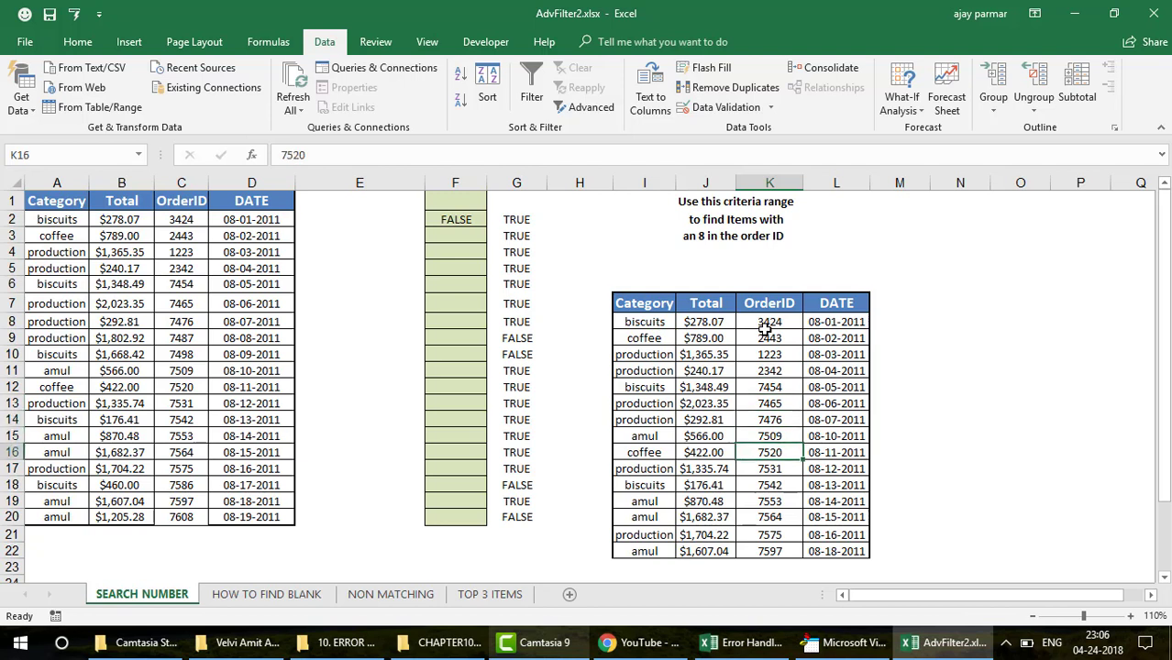
key("Up")
key("Up")
key("Up")
key("Up")
key("Up")
key("Up")
key("Up")
key("Up")
key("Up")
key("Up")
key("Up")
key("Up")
key("Up")
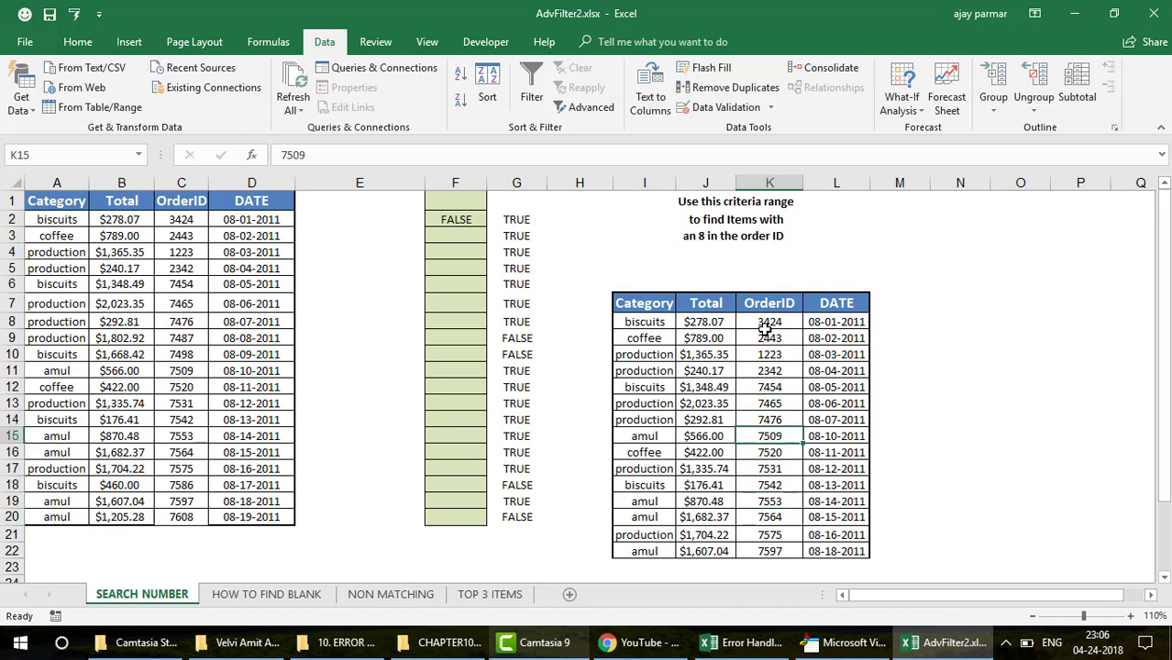
key("Left")
key("Left")
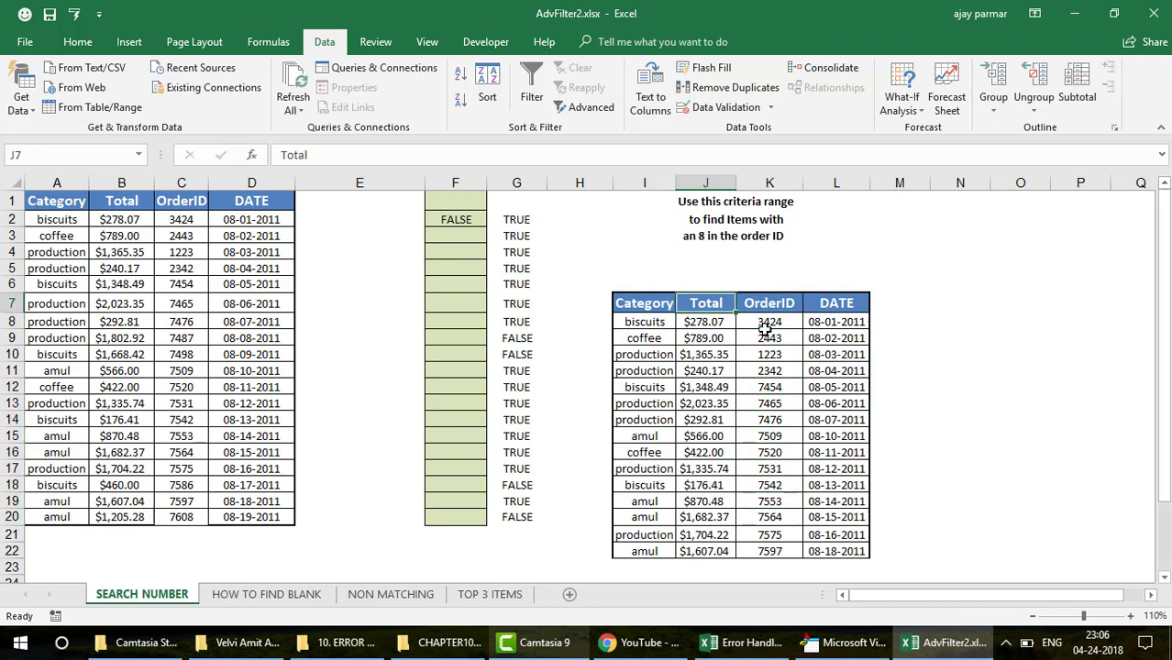
Step: Examine the extracted header row I7:L7 and the ISERROR criteria results in G2:G20
left_click(846, 305, "shift")
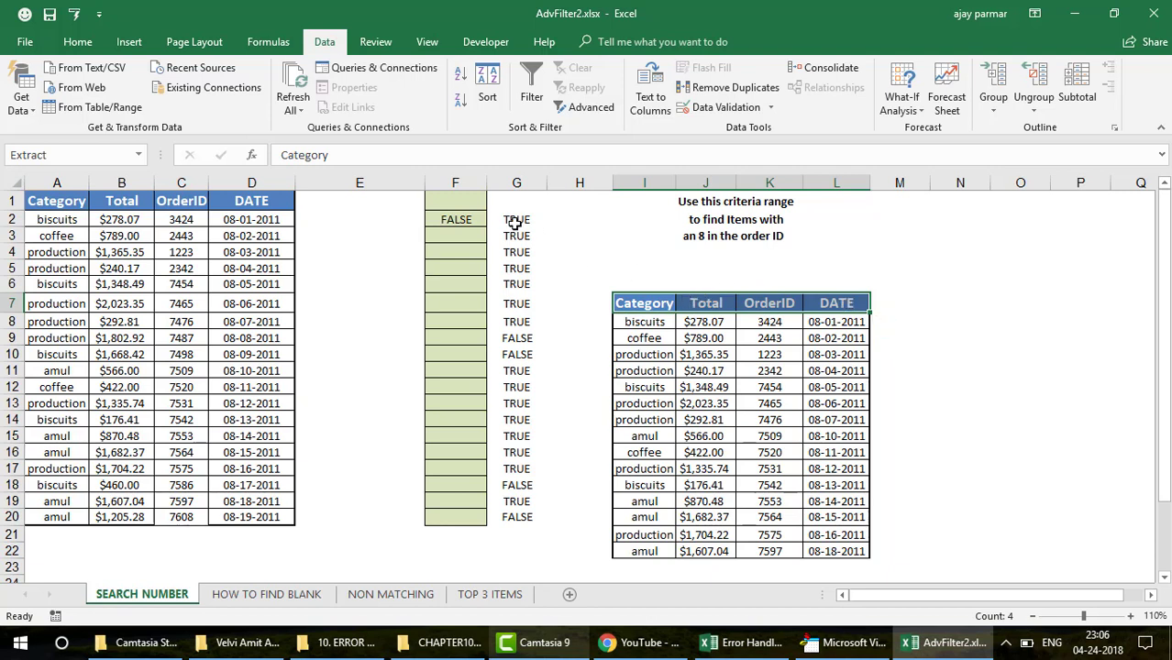
left_click(516, 221)
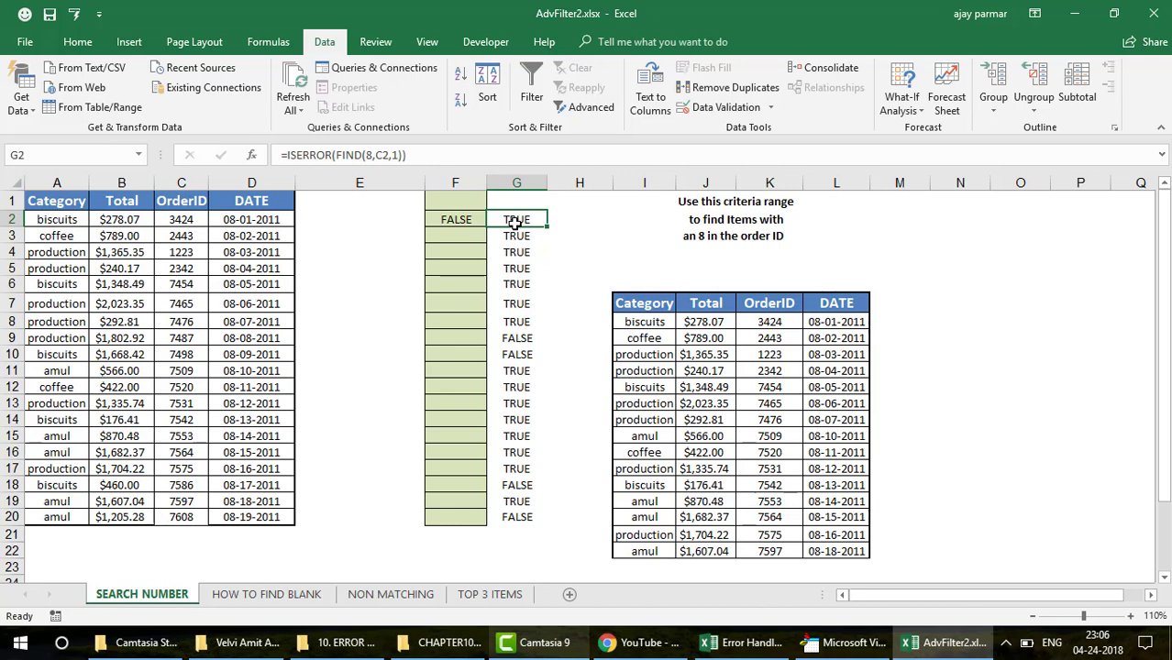
left_click(537, 510, "shift")
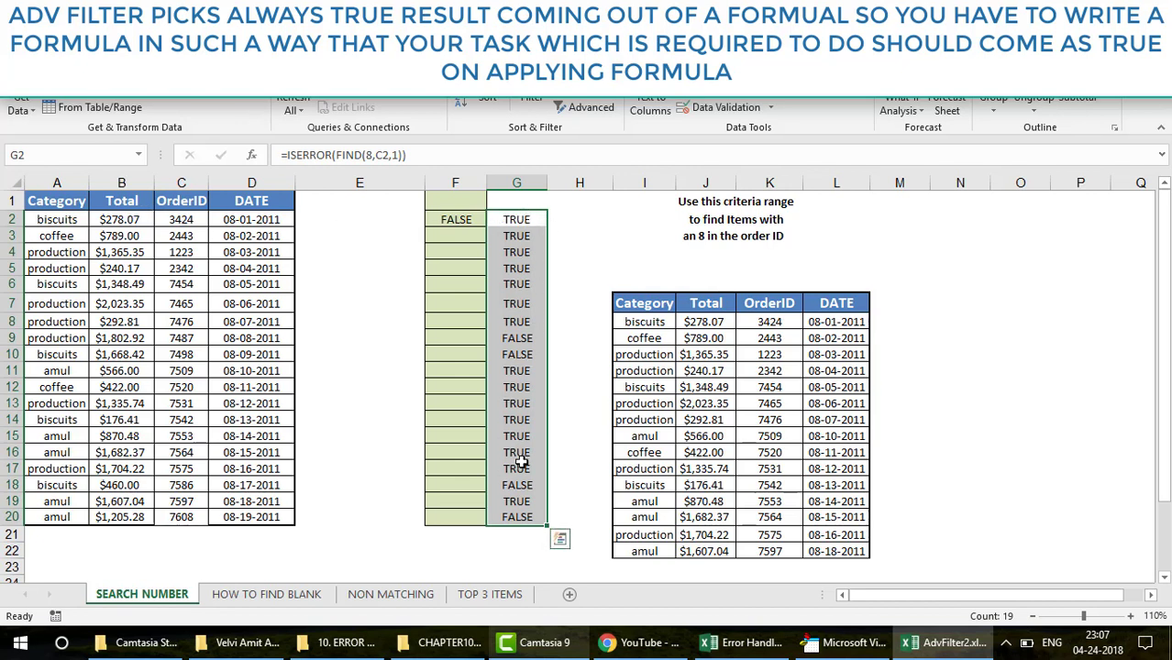
Step: Clear the contents of the extracted headers and records in I7:L22
left_click(634, 310)
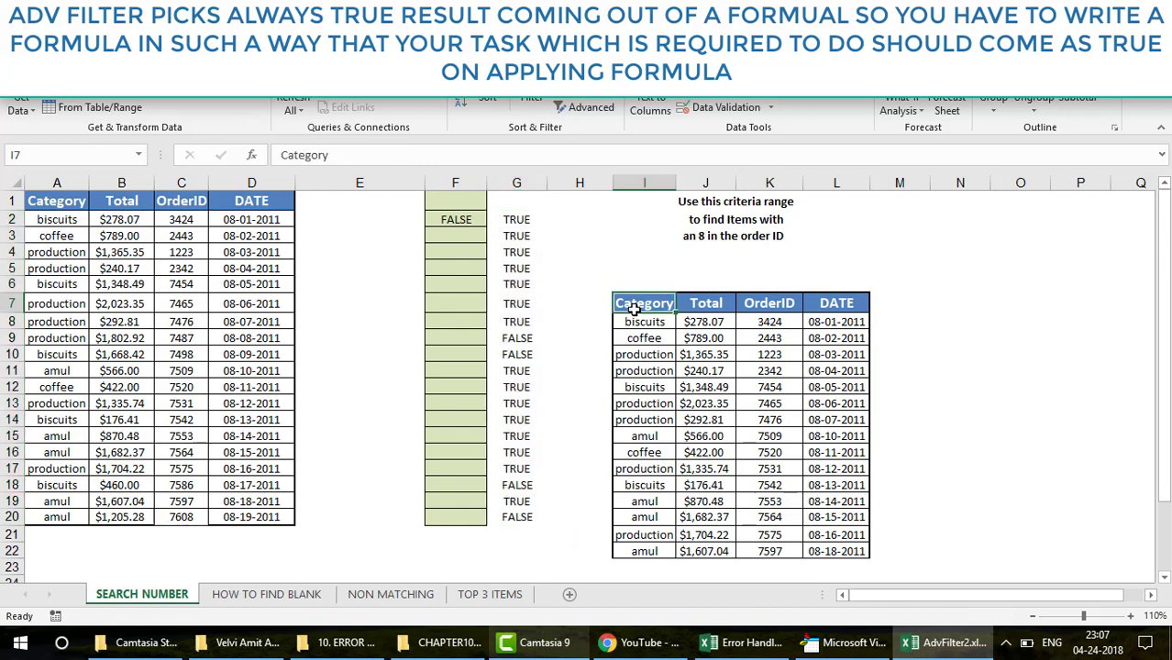
left_click(853, 547, "shift")
key("Delete")
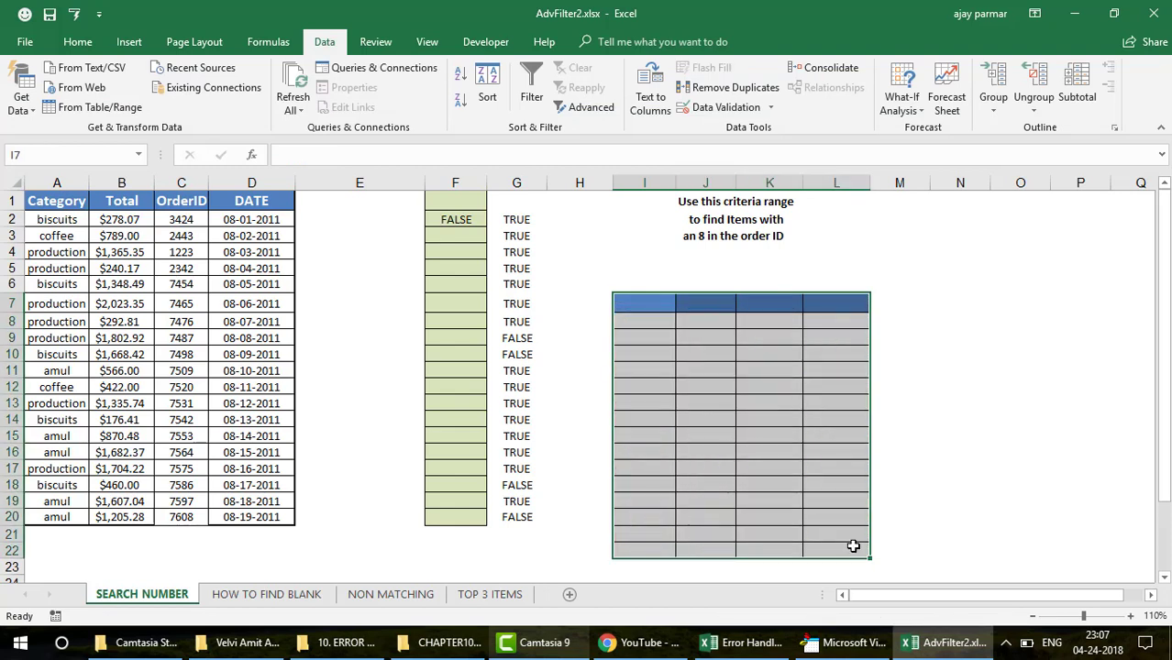
Step: Delete the filled-down ISERROR formulas from G3:G20, keeping only the one in G2
left_click(520, 220)
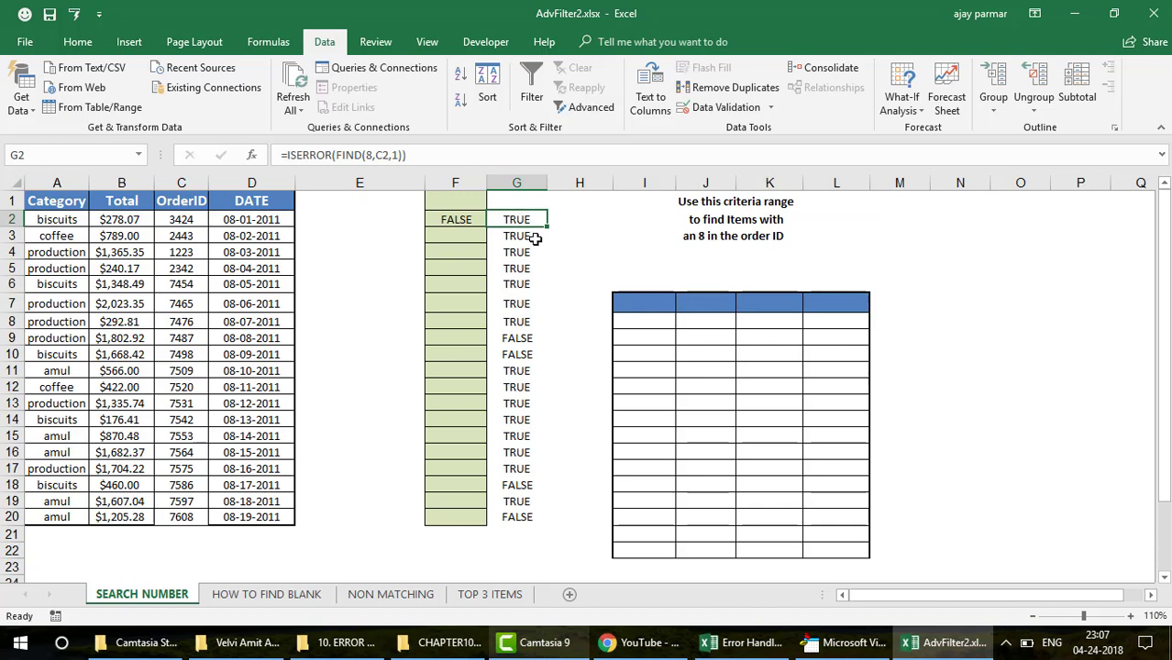
left_click(535, 237)
key("ctrl+shift+Down")
key("Delete")
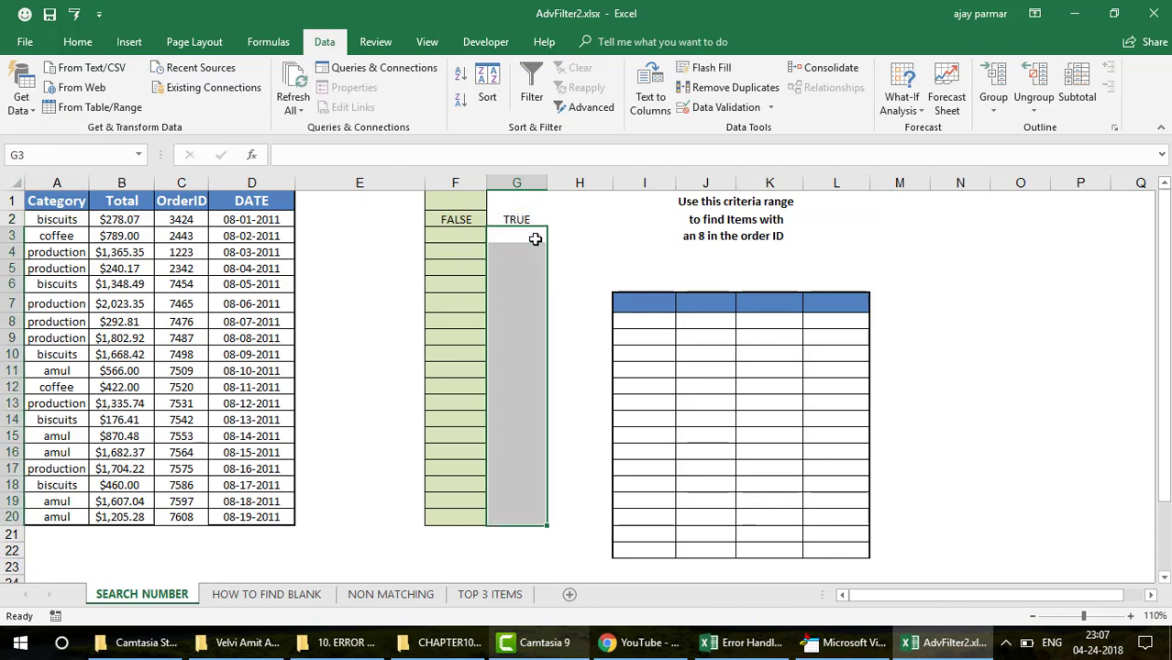
Step: Enter the formula =FIND(8,C2,1) in cell E2
key("Up")
key("Right")
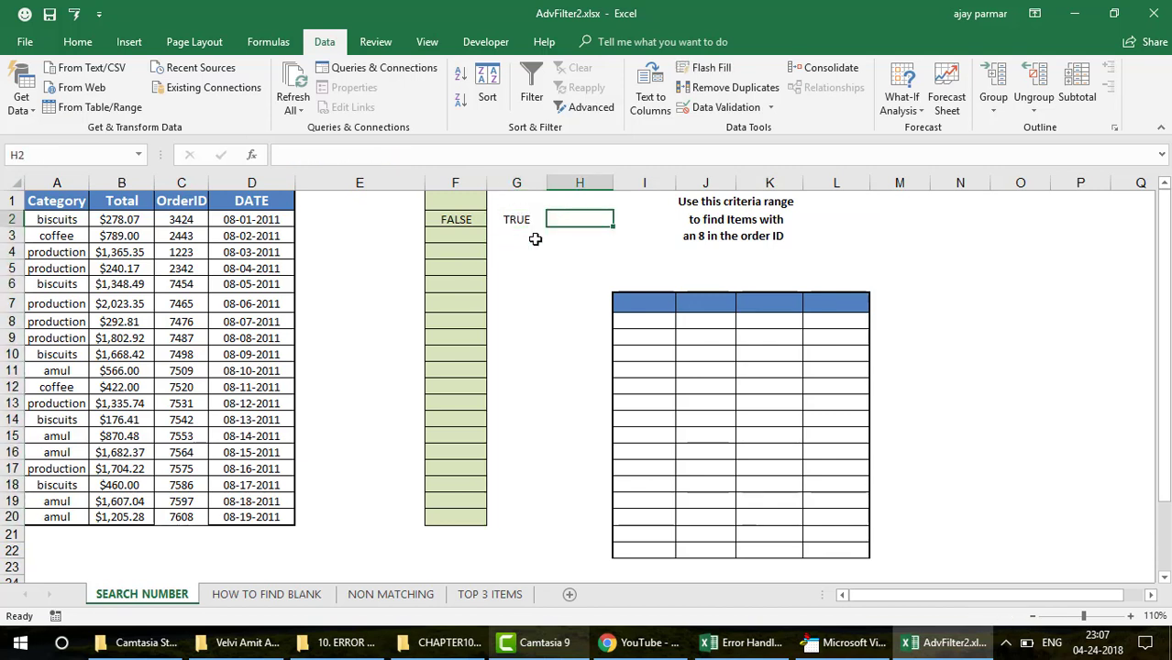
key("Left")
key("Left")
key("Left")
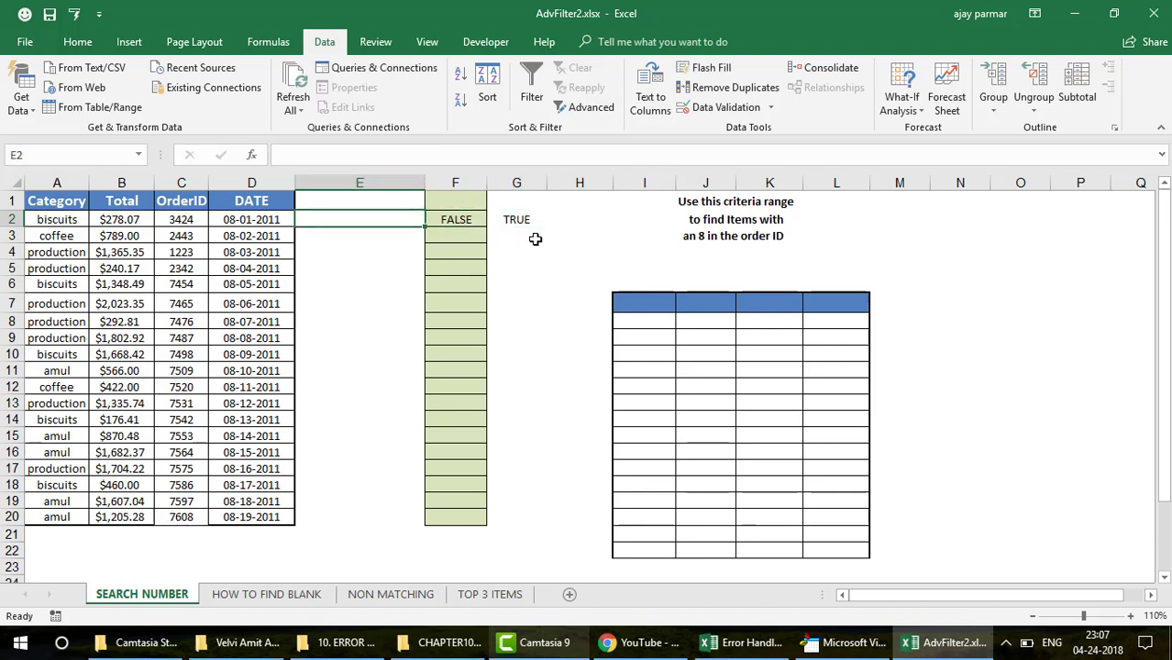
type("=")
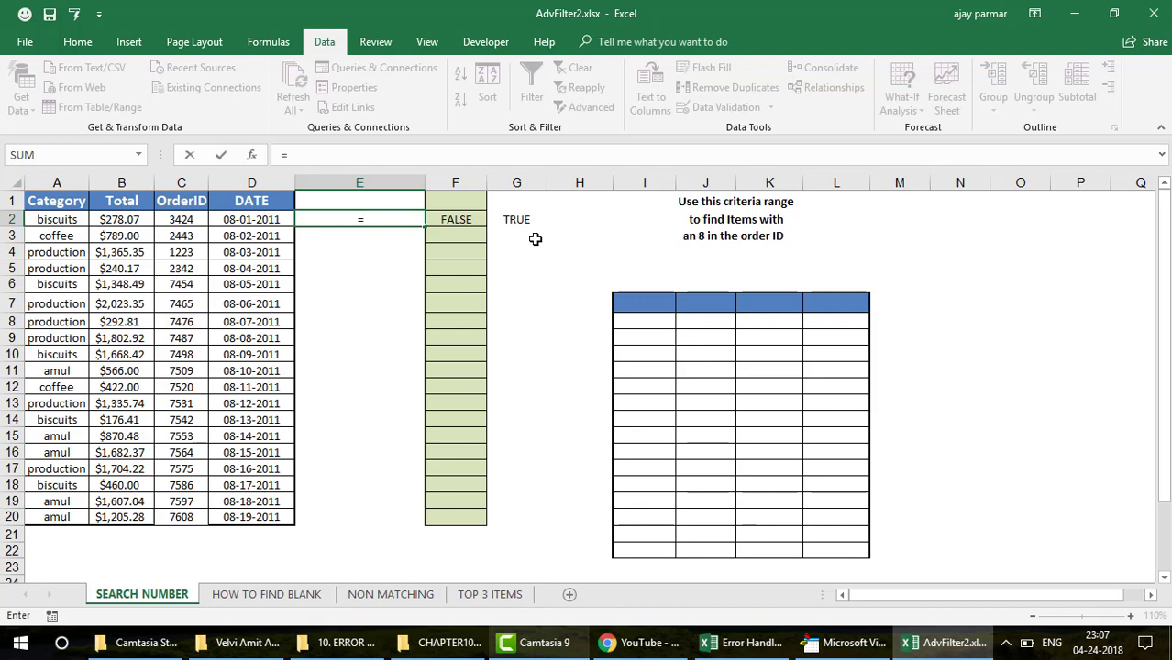
type("FIN")
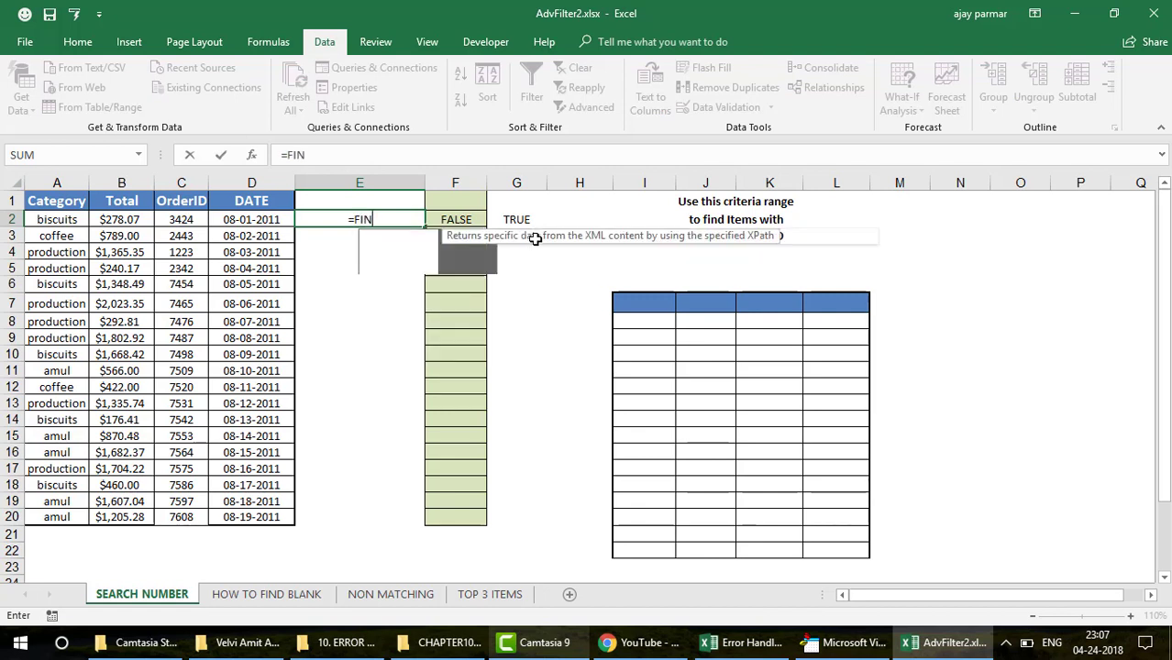
type("D(8")
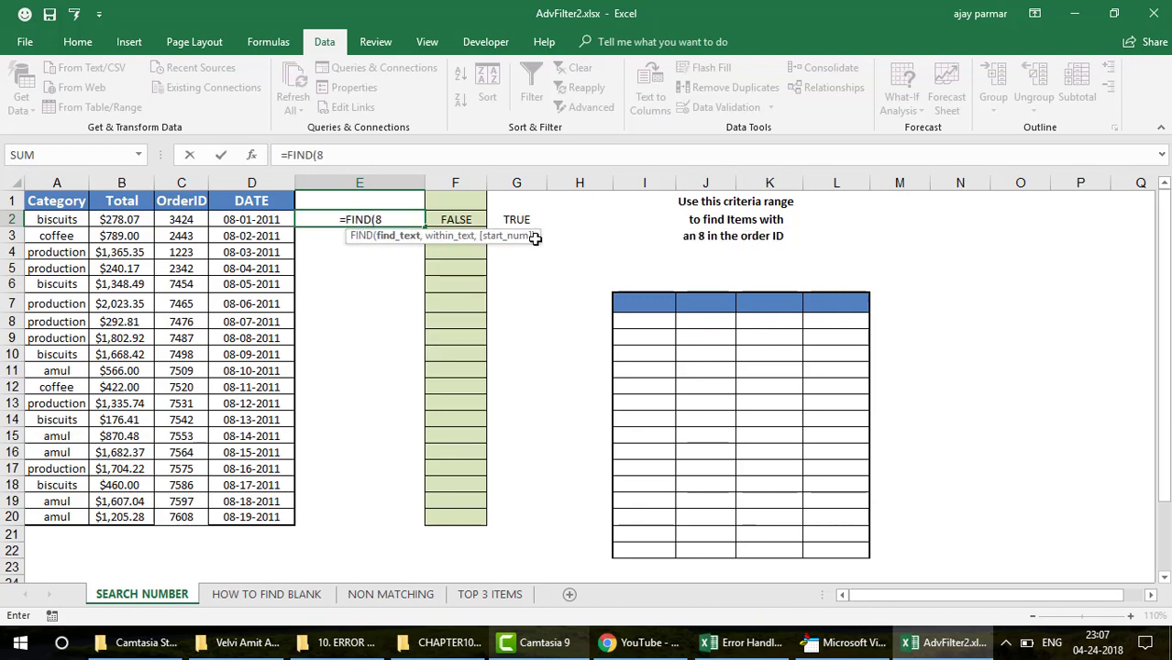
type(",")
key("Left")
key("Left")
type(",1")
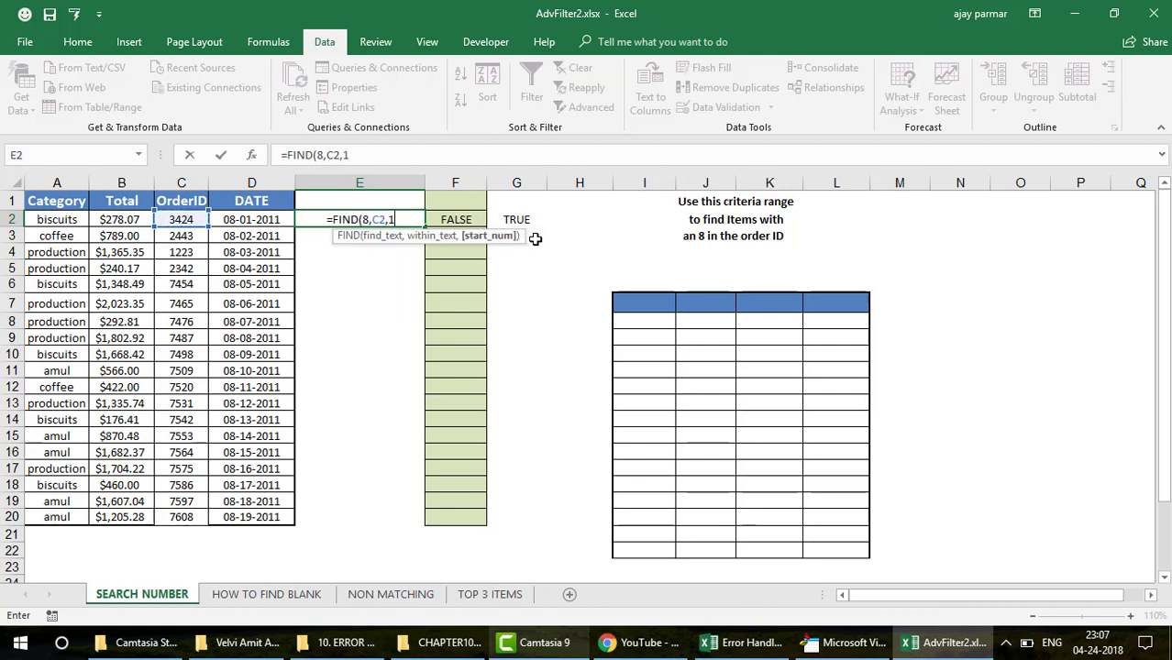
type(")")
key("ctrl+Return")
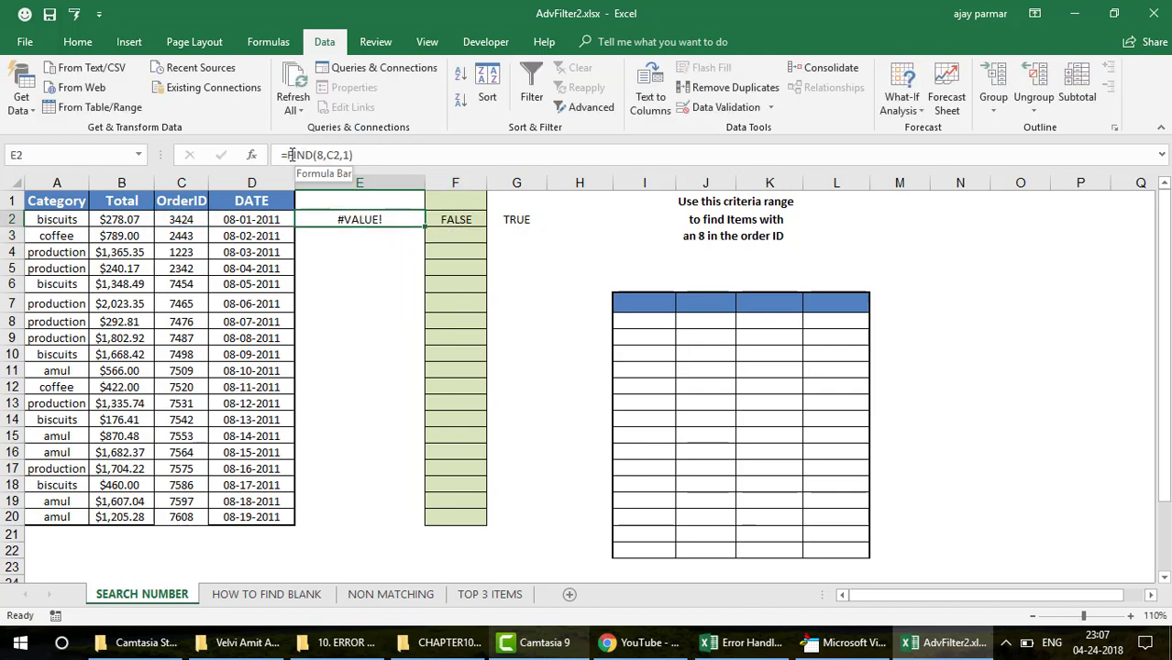
Step: Extend the E2 formula to =IF(ISERROR(FIND(8,C2,1)),FALSE,TRUE) and fill it down to E19
left_click(287, 155)
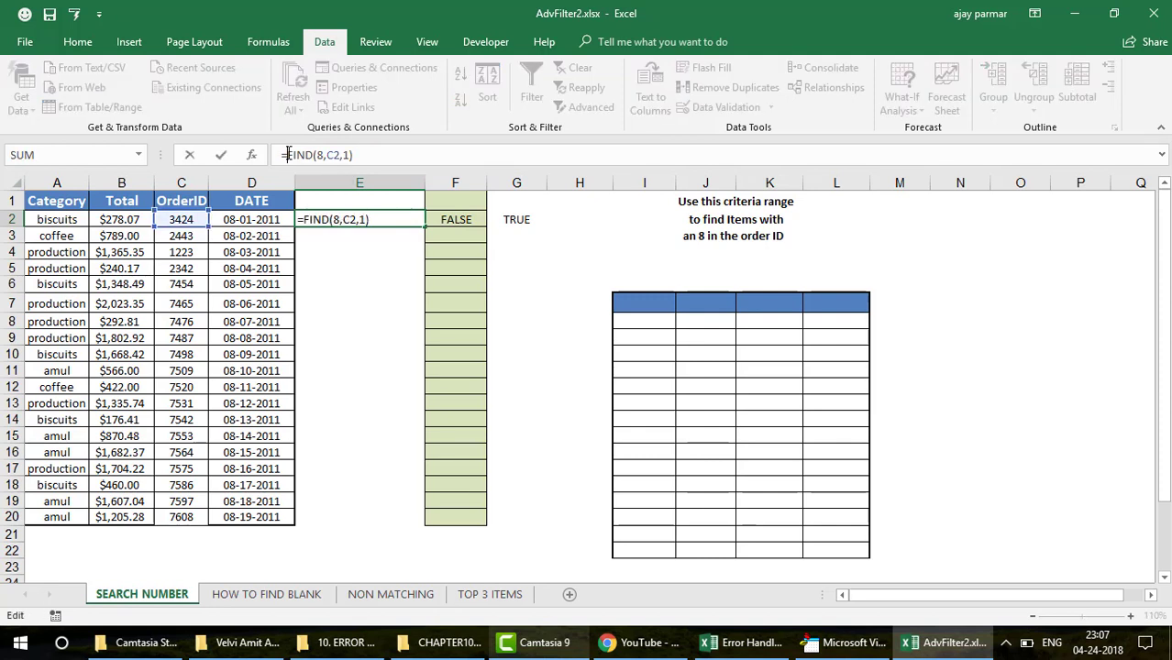
type("IF(IS")
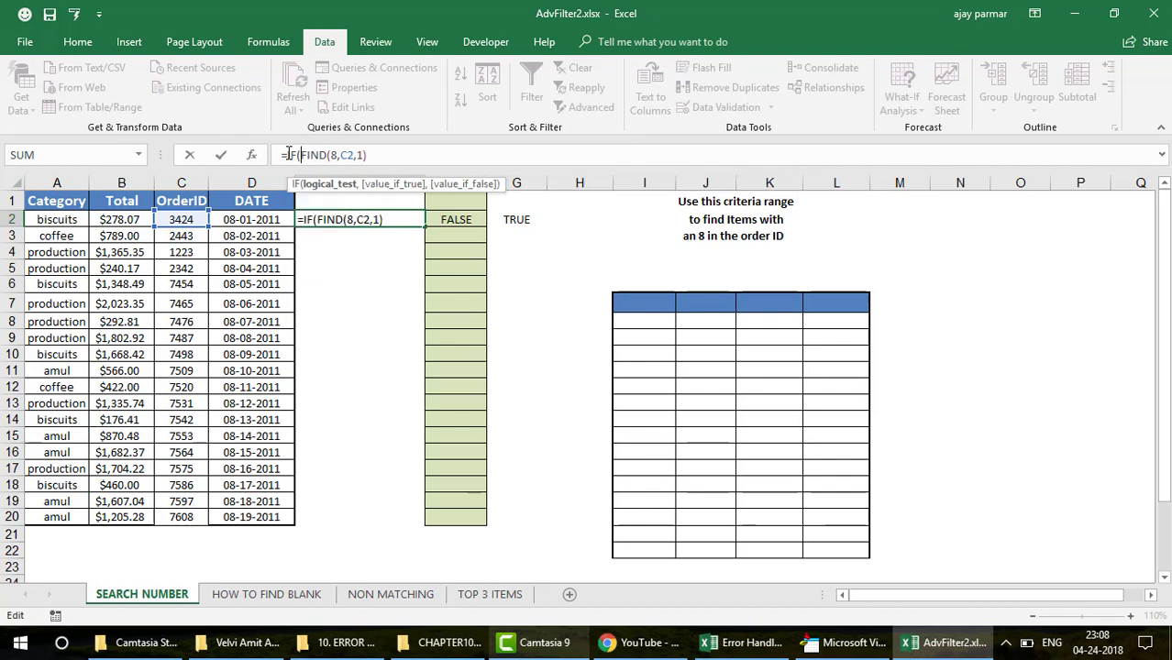
type("ERROR(")
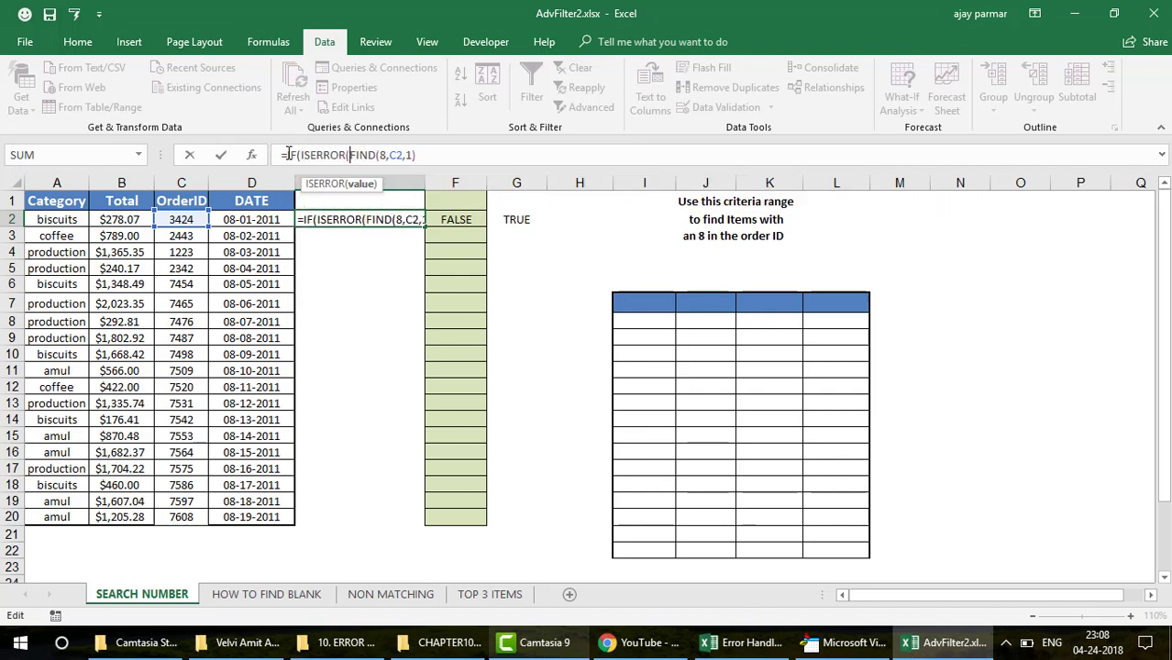
left_click(440, 154)
type("),")
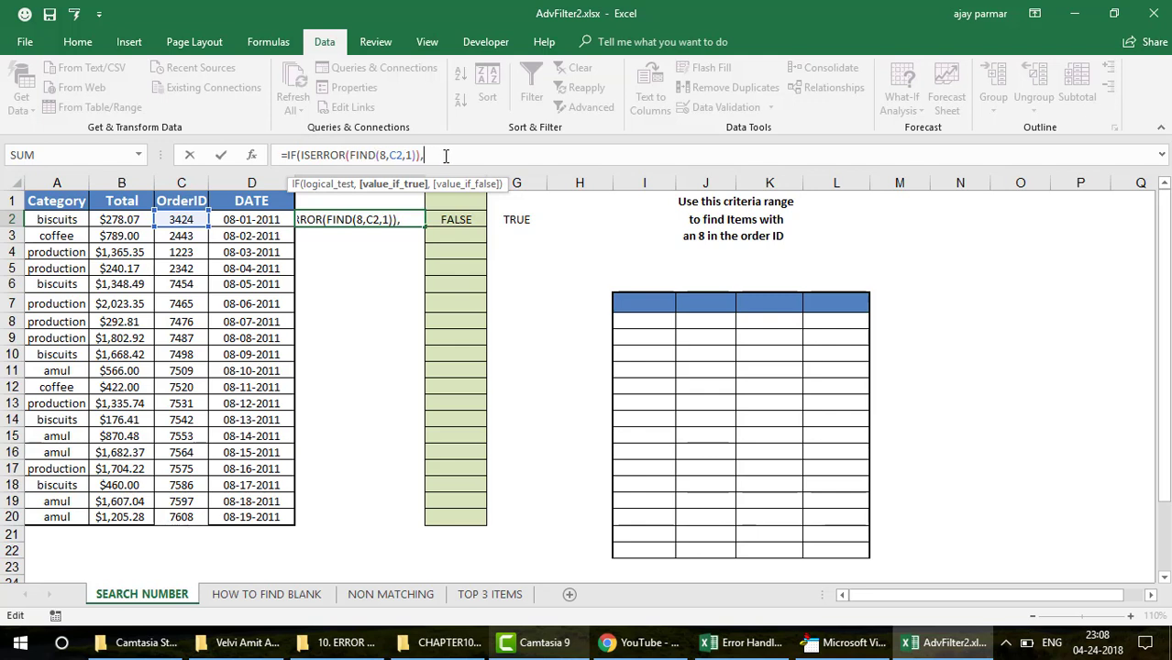
type("FALSE")
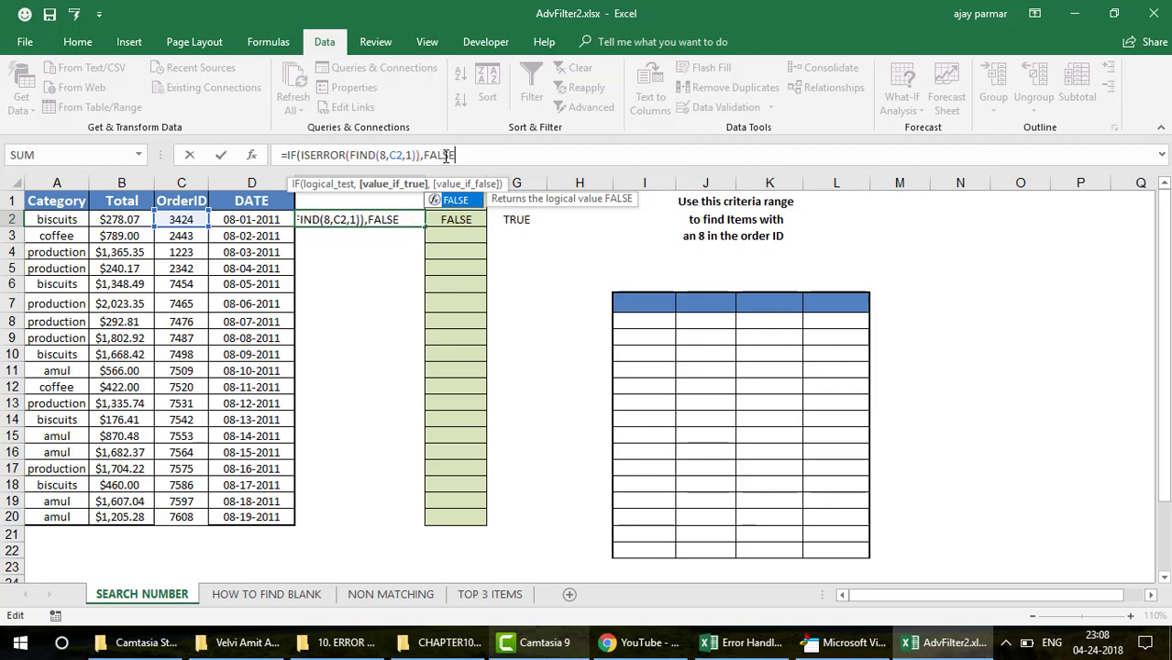
type(",TRU")
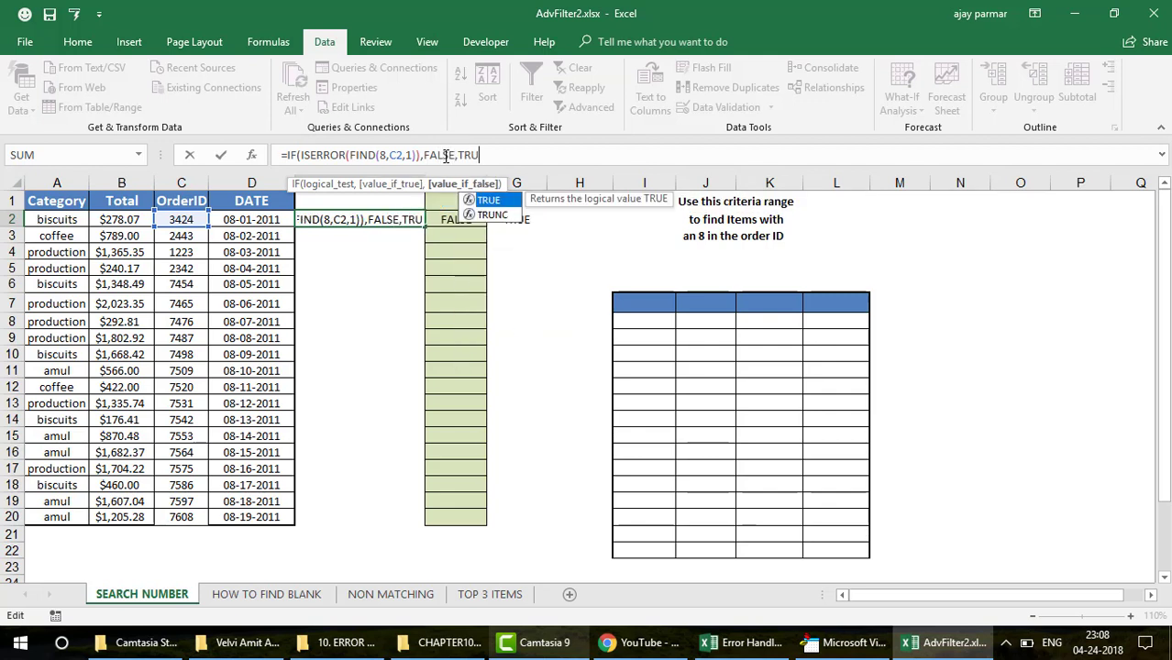
type("E)")
key("Return")
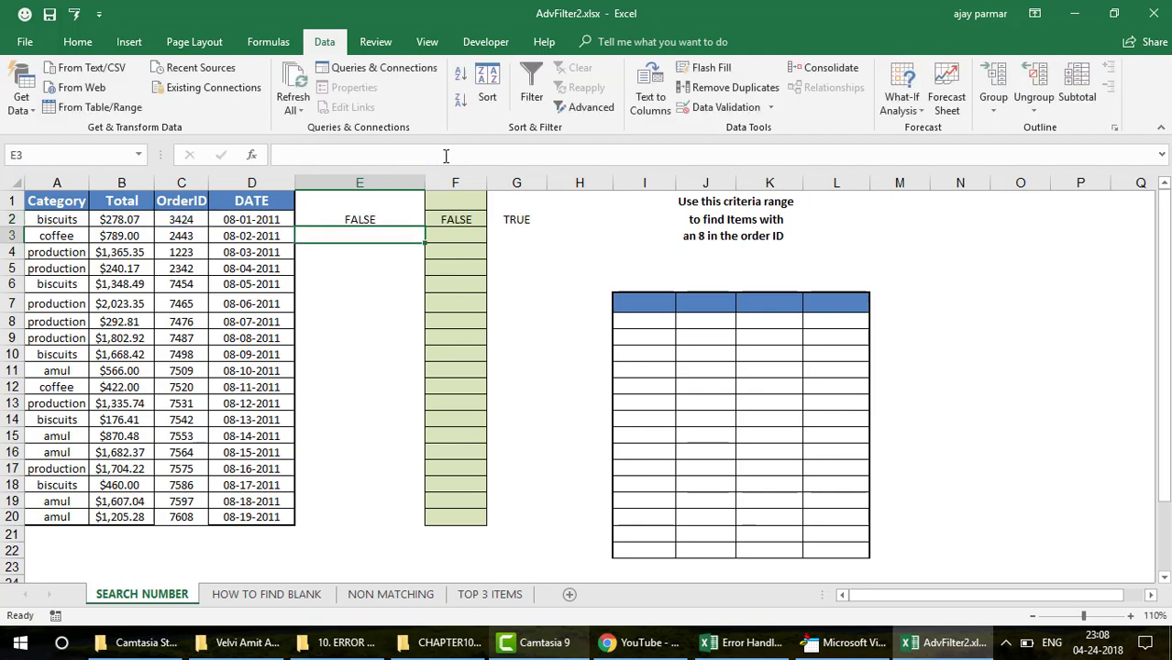
key("Up")
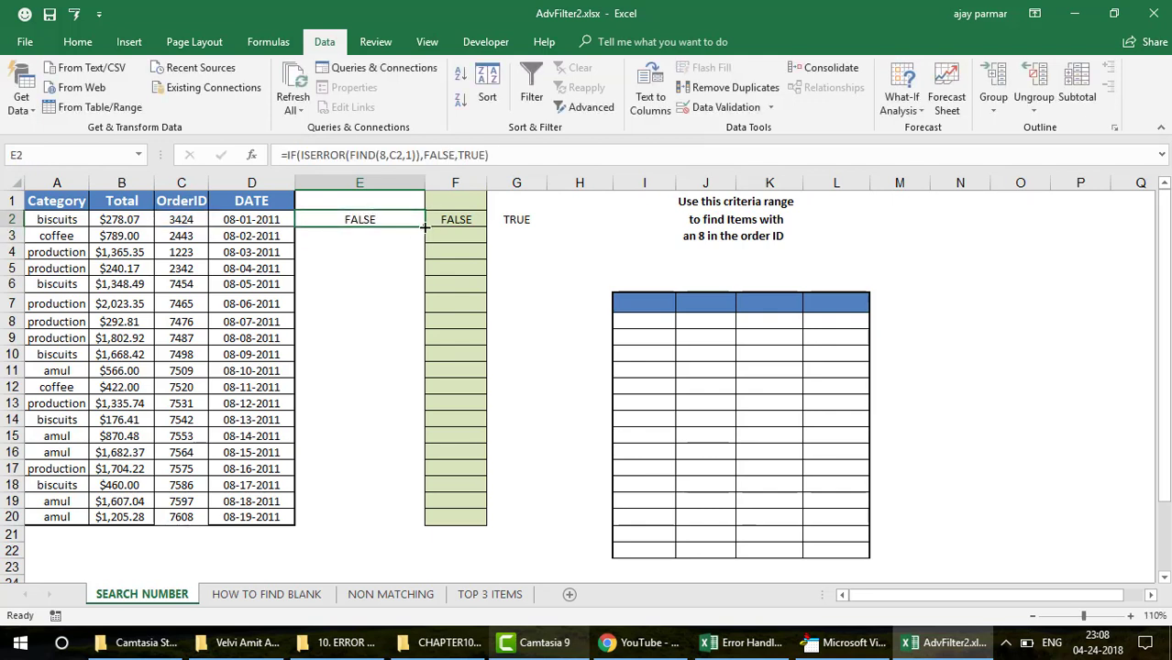
left_click_drag(425, 227, 408, 518)
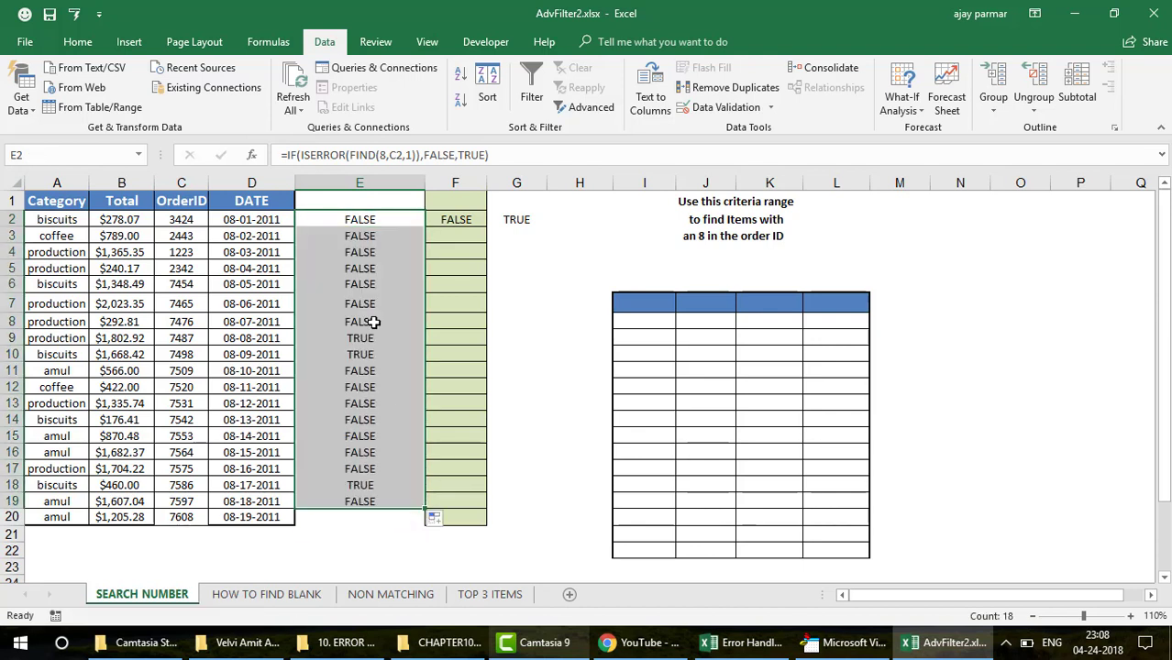
Step: Compare the formula results in E9, E10 and E18 with the source records and OrderIDs in those rows
left_click(371, 351)
left_click_drag(371, 338, 372, 345)
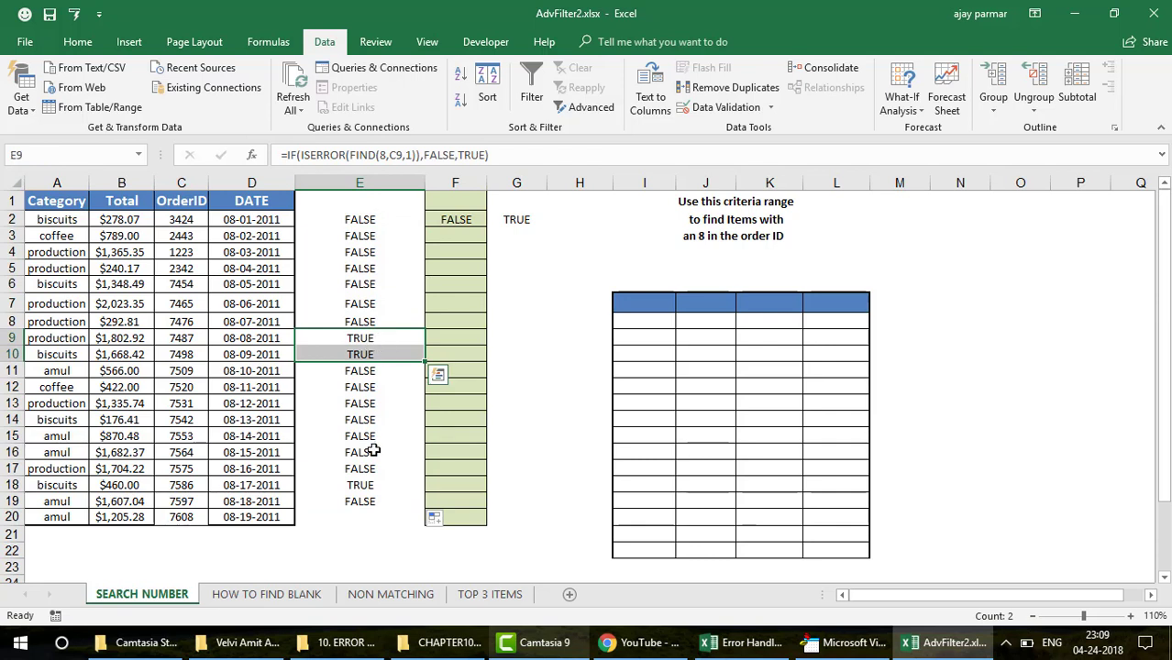
left_click(75, 338)
key("shift+Right")
key("shift+Right")
key("shift+Right")
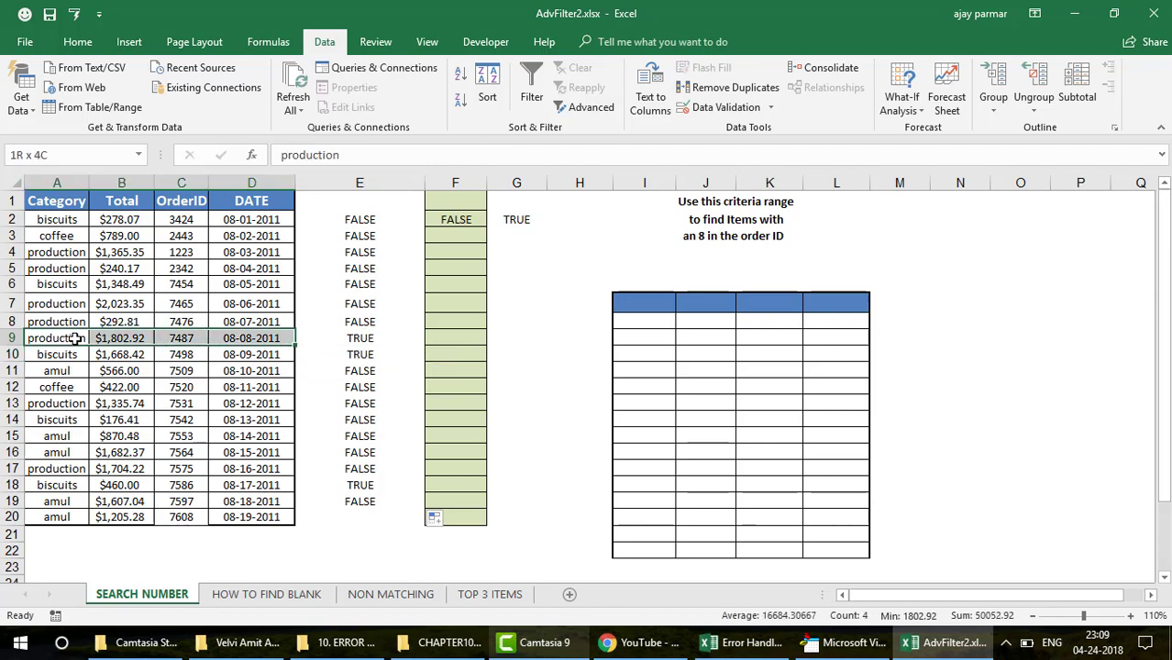
key("shift+Down")
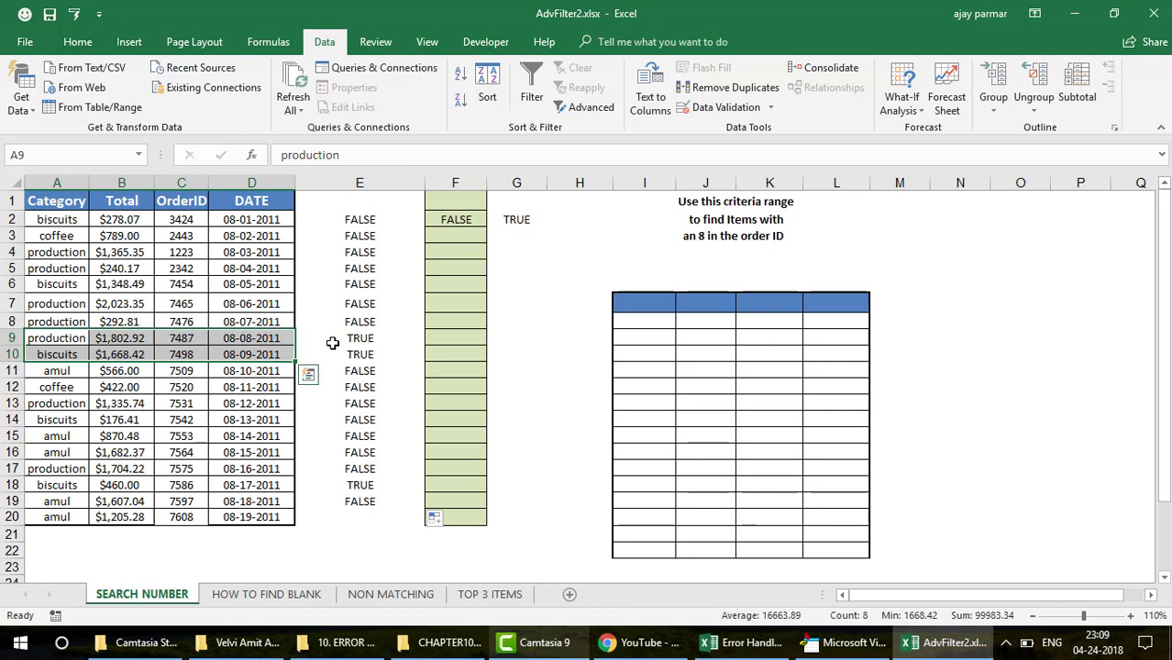
left_click(366, 484)
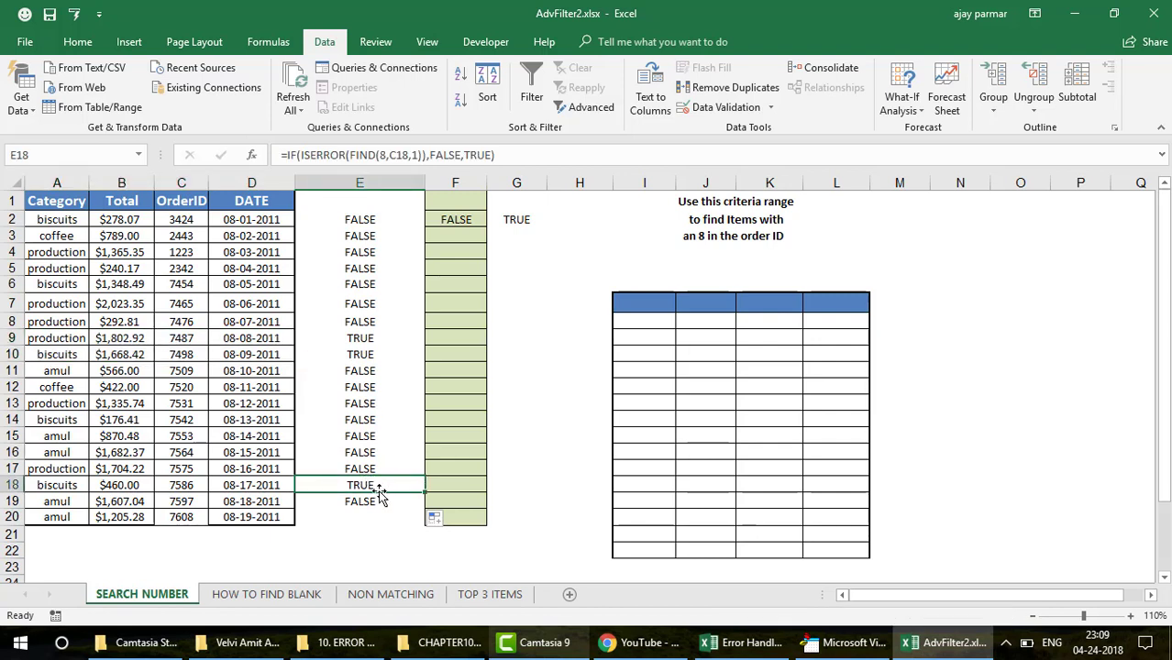
left_click(64, 486)
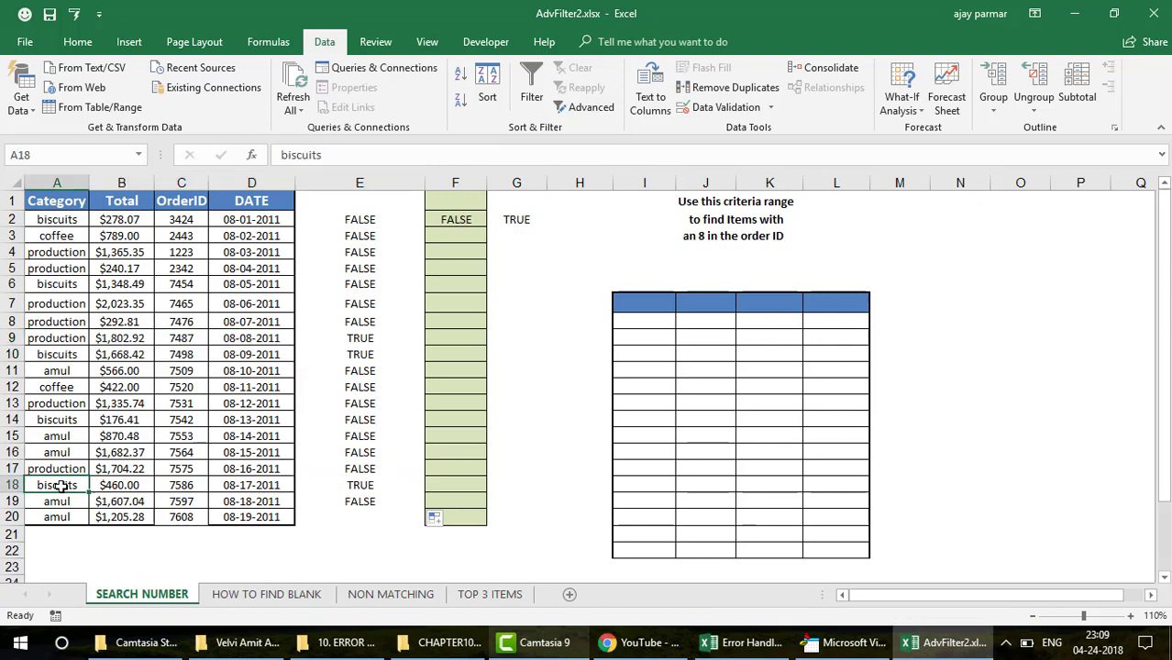
left_click(195, 484)
Step: Fill the IF(ISERROR(FIND)) formula from E19 down to the last record's row in E20
left_click(380, 512)
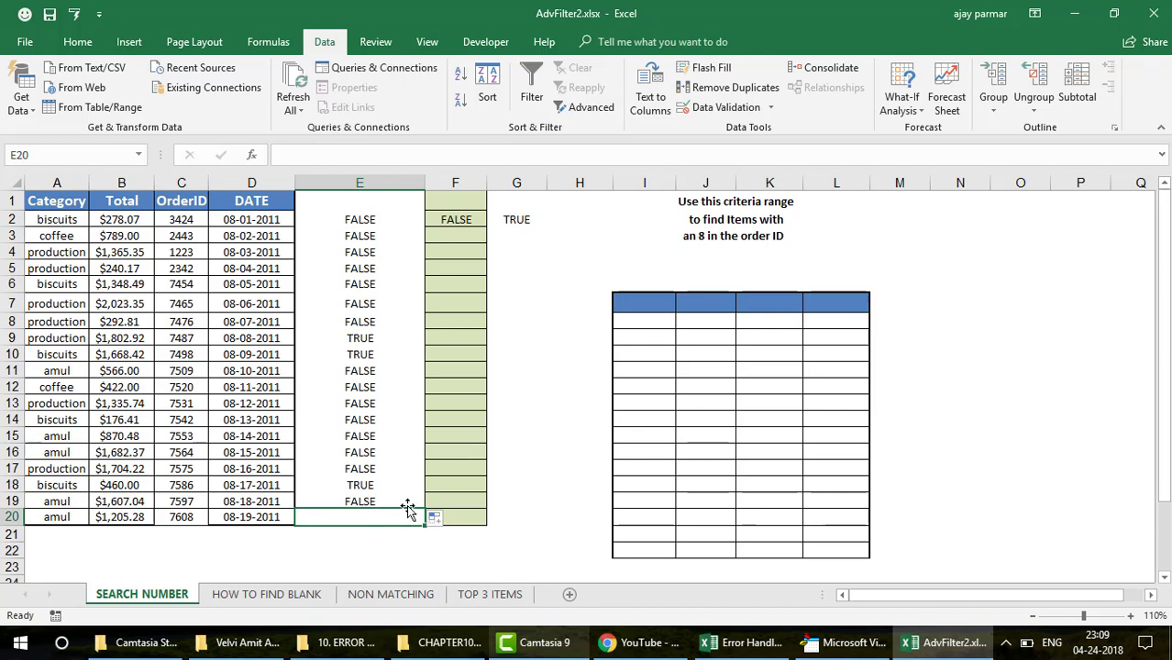
left_click_drag(405, 503, 427, 524)
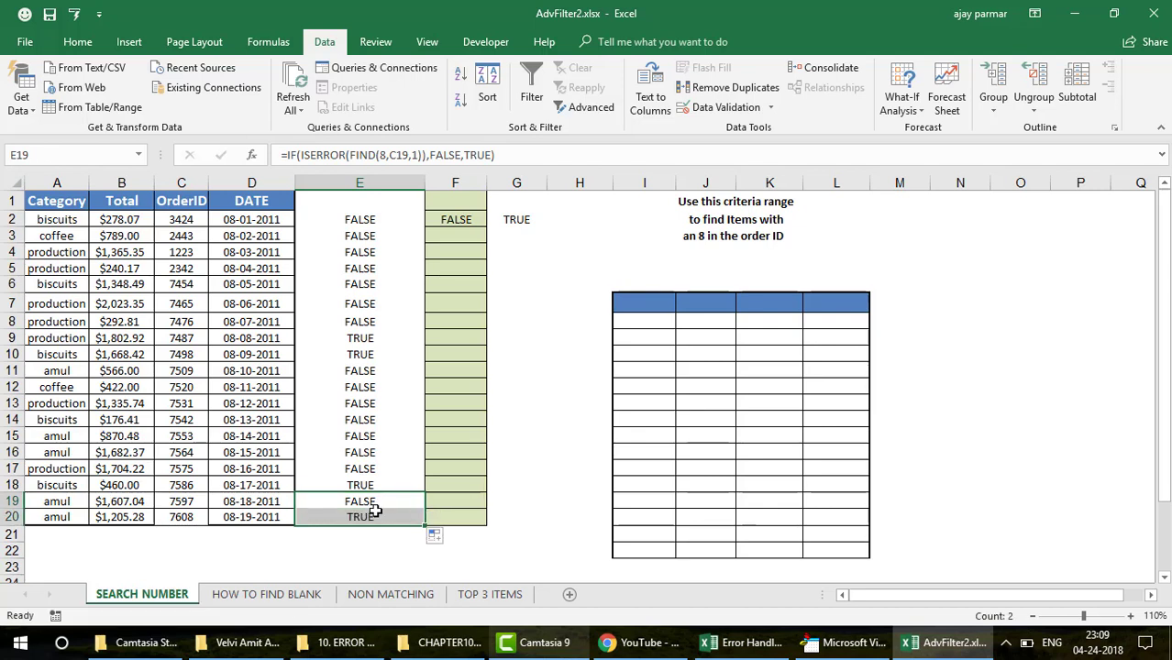
Step: Clear the filled-down formulas from E3:E20, keeping only the criteria formula in E2
left_click(376, 516)
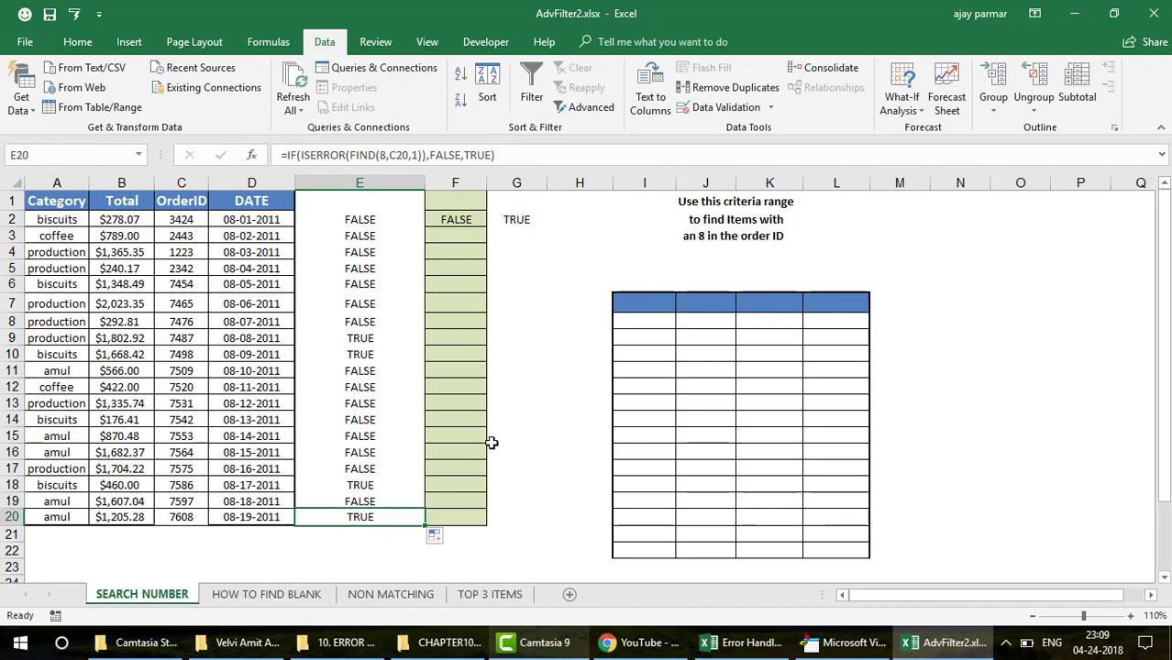
left_click(378, 237)
key("ctrl+shift+Down")
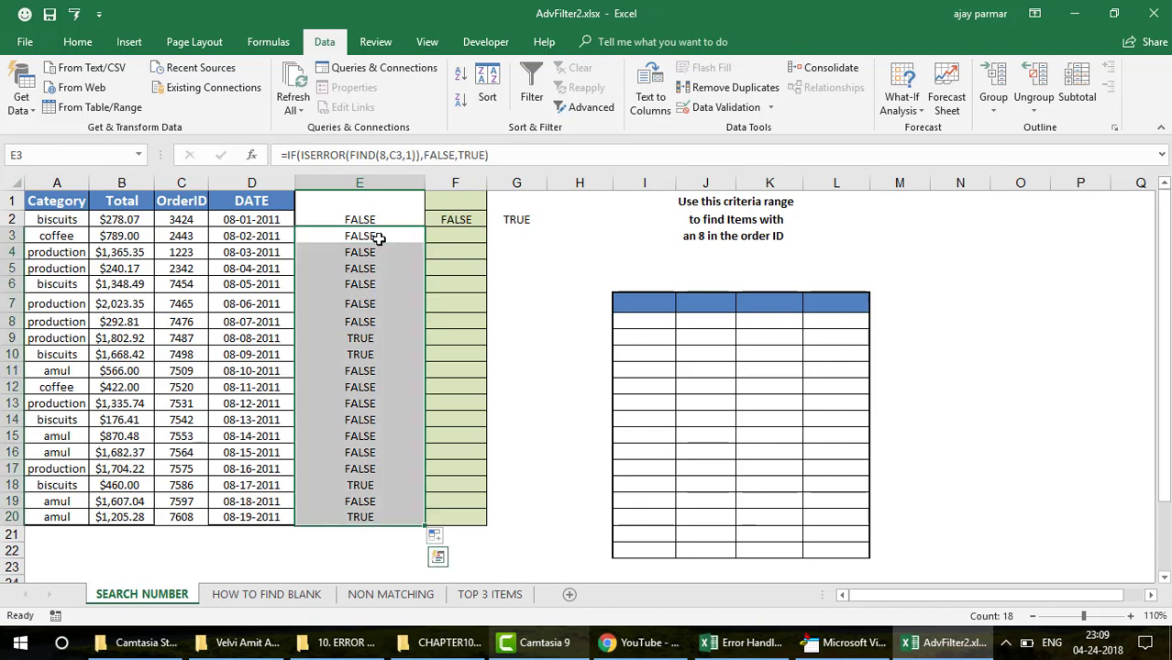
key("Delete")
left_click(390, 214)
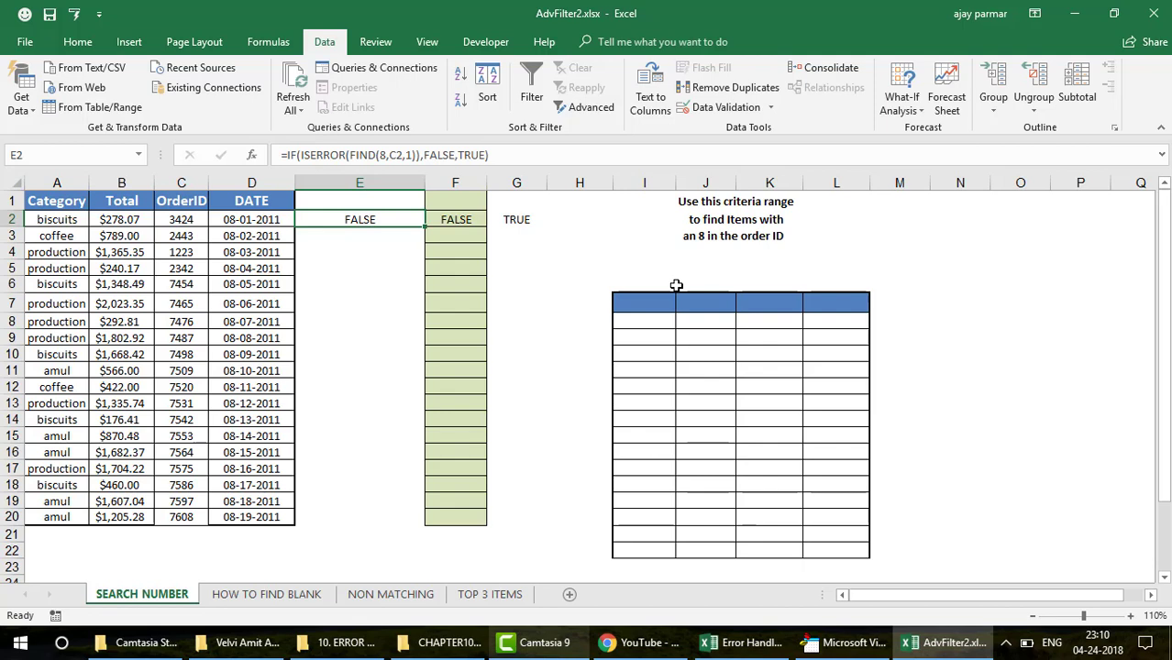
Step: Run an Advanced Filter on A1:D20 with criteria range E1:E2, copying unique records only to I7:L7
left_click(647, 302)
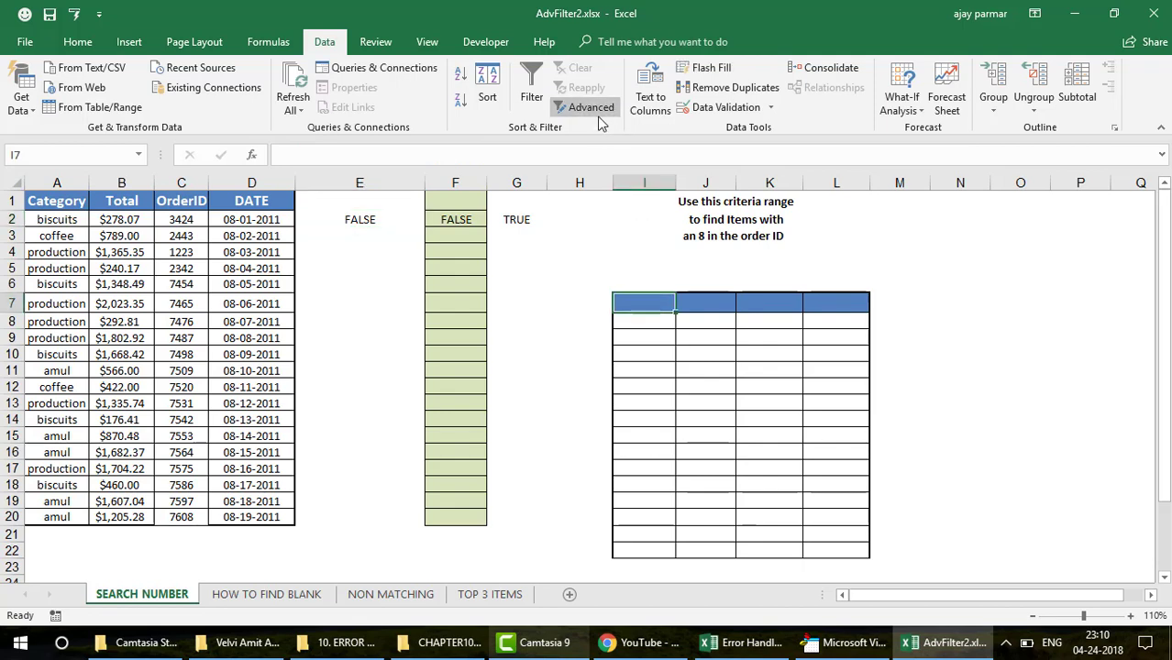
left_click(592, 110)
left_click(743, 270)
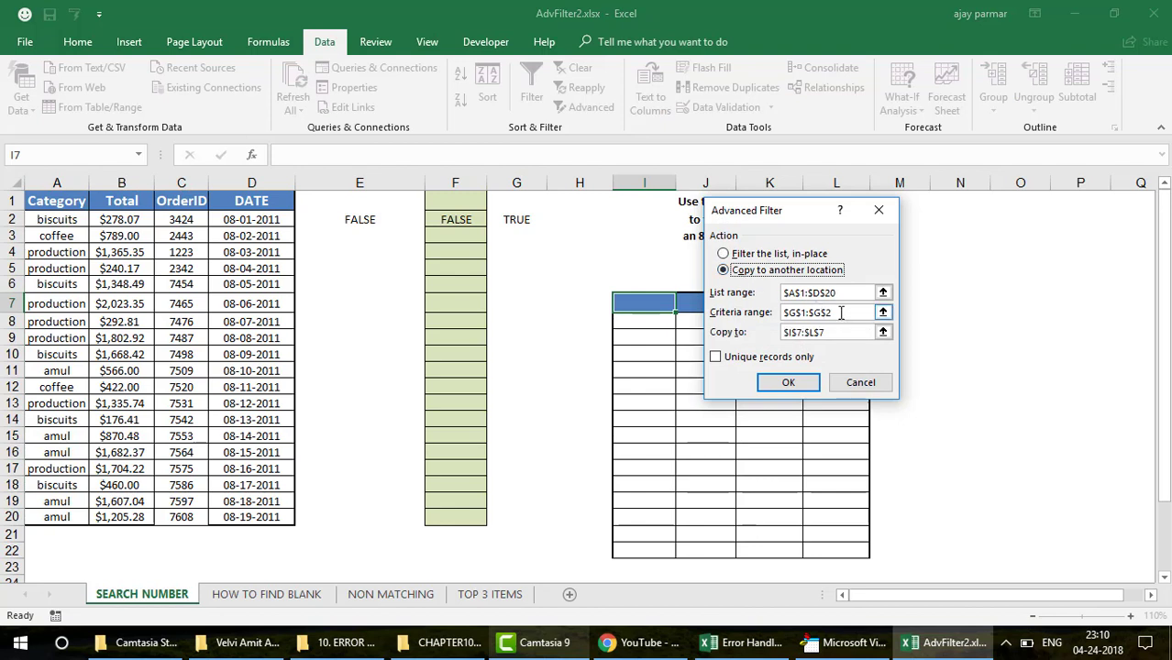
left_click(841, 312)
key("BackSpace")
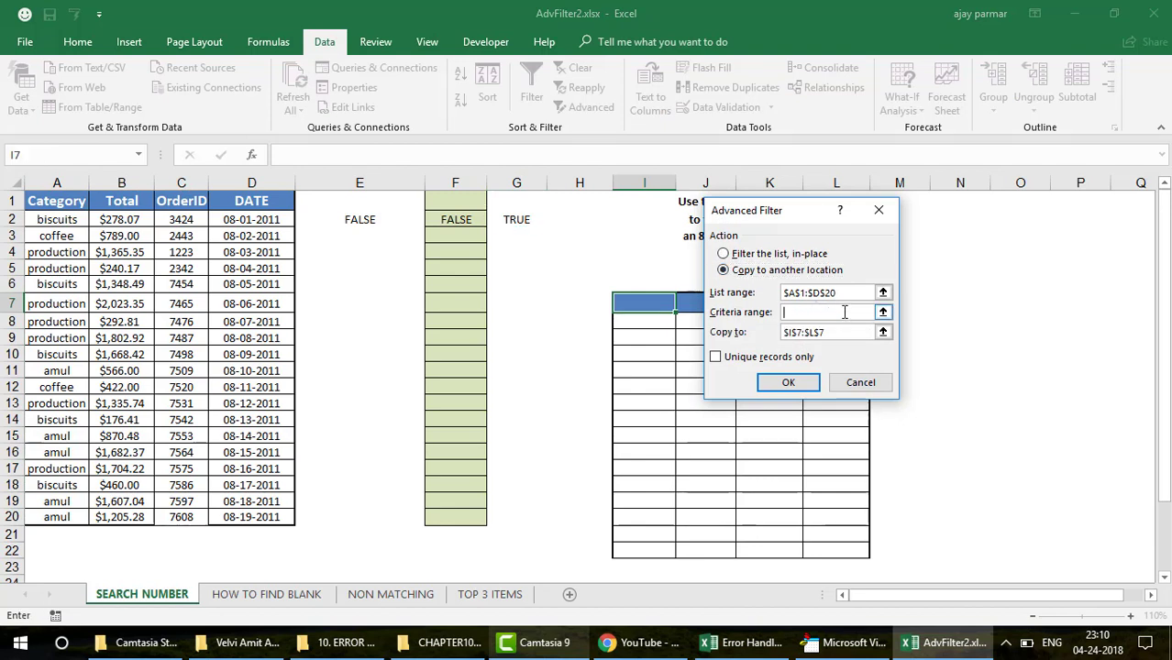
left_click(371, 204)
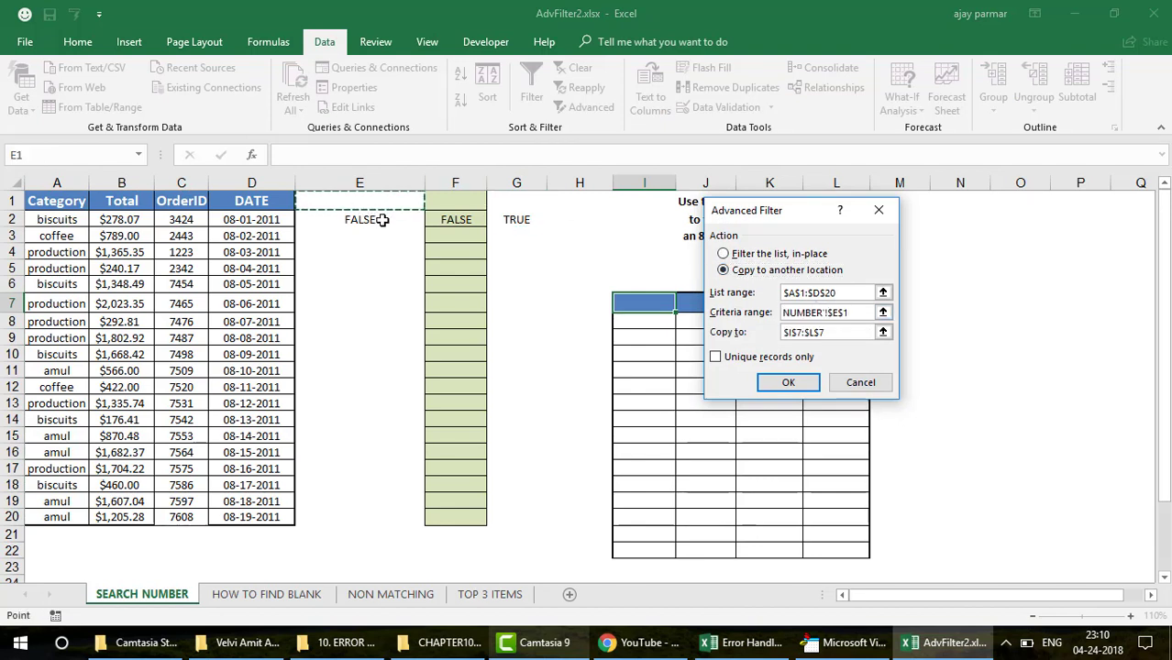
left_click_drag(383, 220, 389, 224)
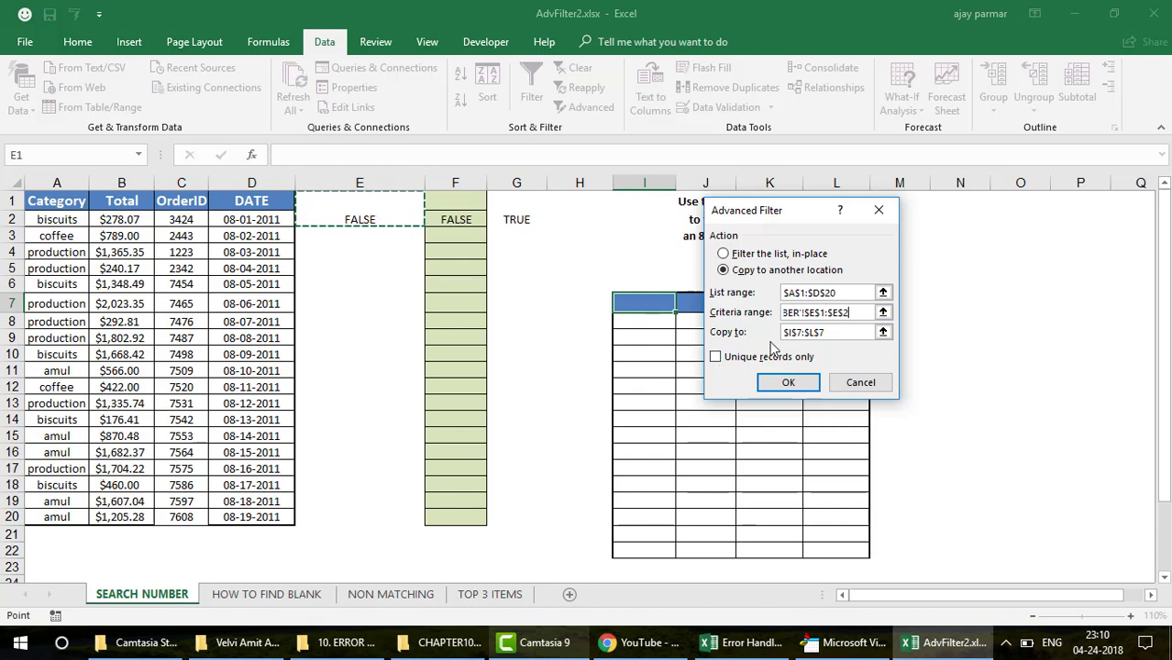
left_click(837, 335)
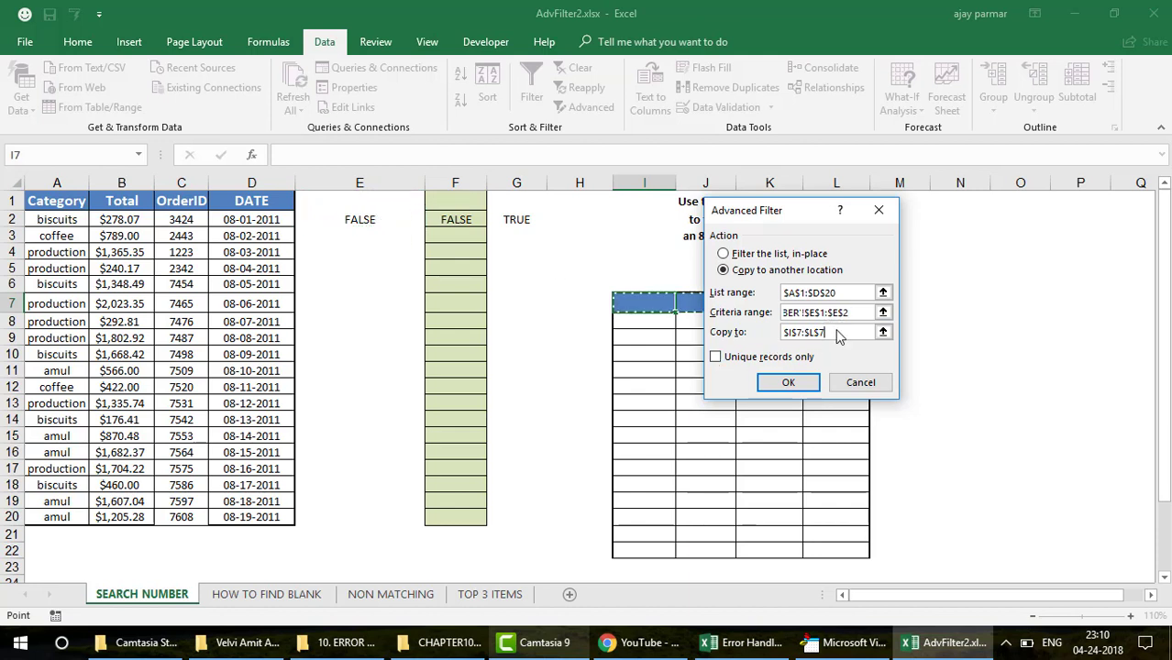
left_click(717, 356)
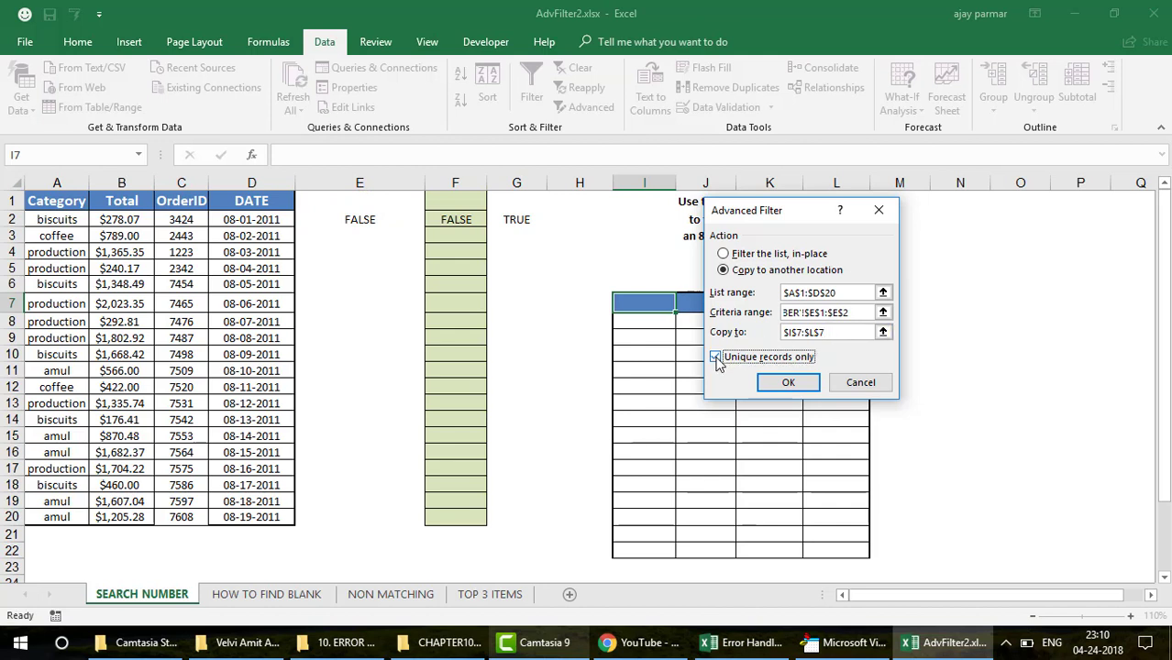
left_click(789, 383)
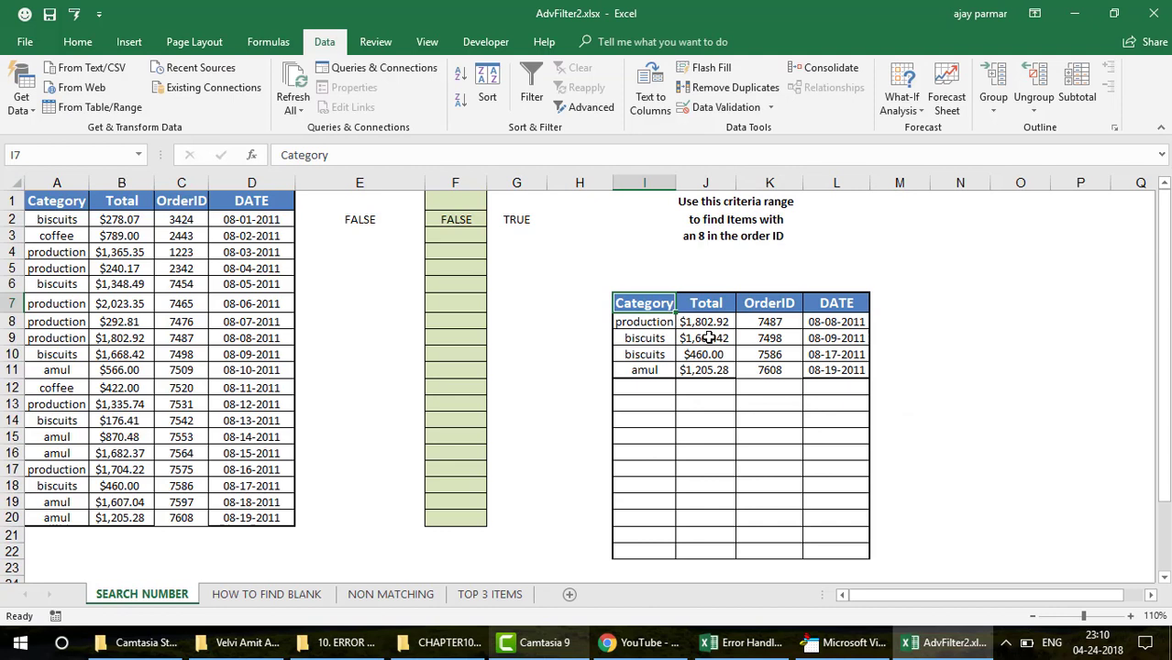
Step: Review the criteria formulas in E2, F2 and G2, the criteria range E1:E2 and the list range A1:D20
left_click(394, 220)
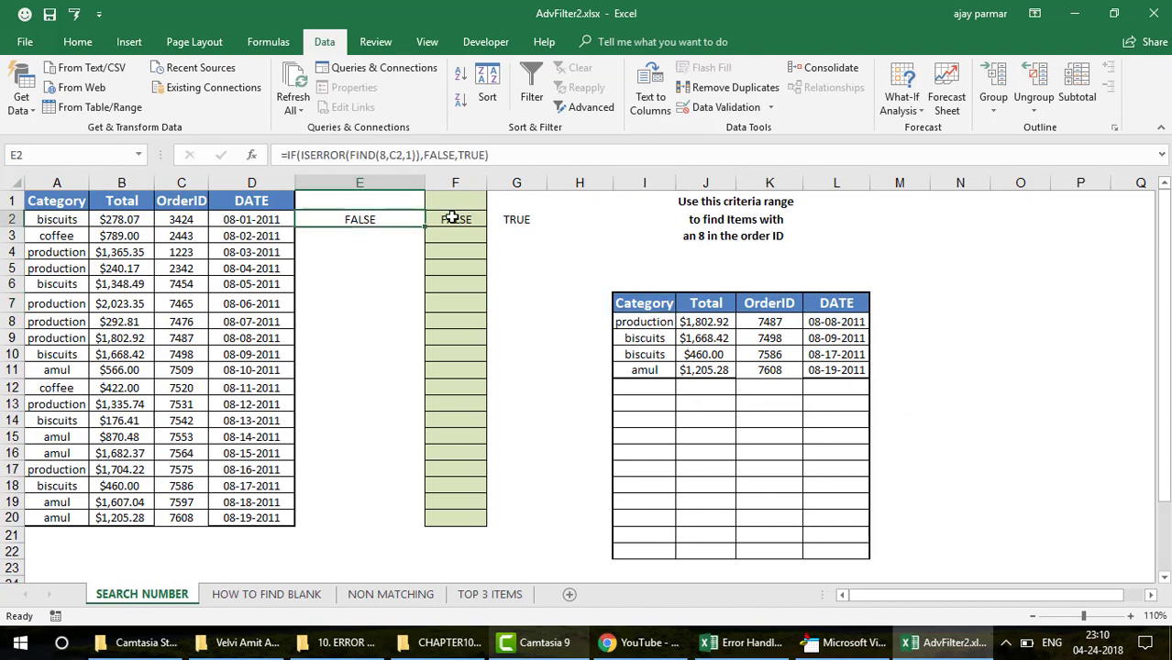
left_click(453, 218)
left_click(519, 220)
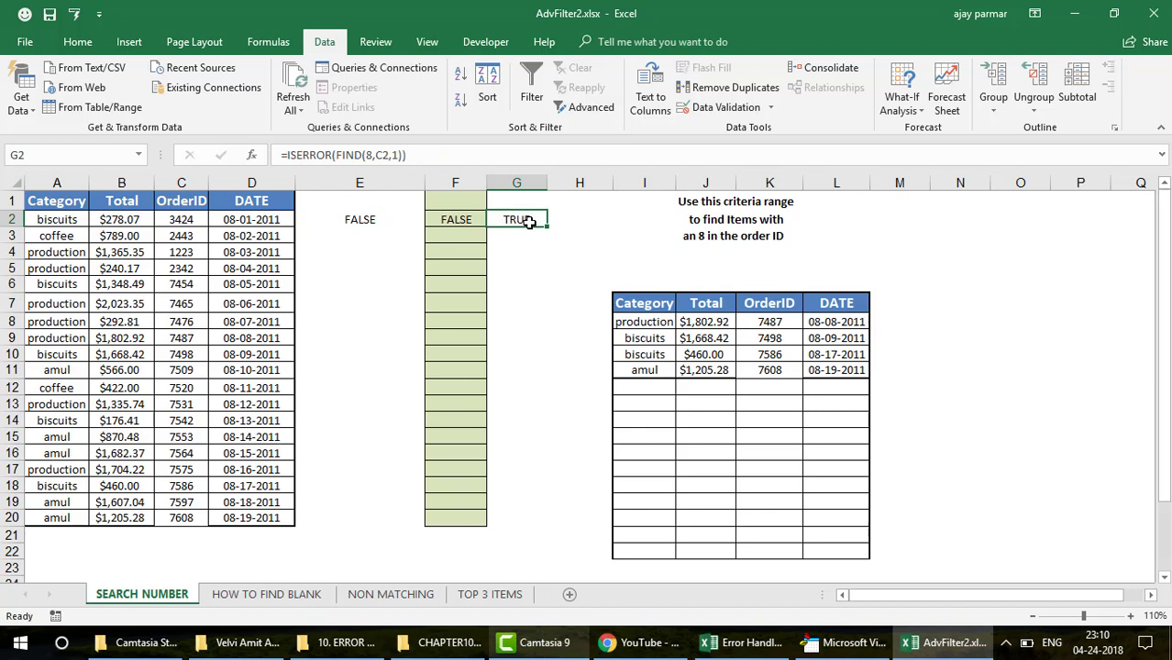
left_click(383, 220)
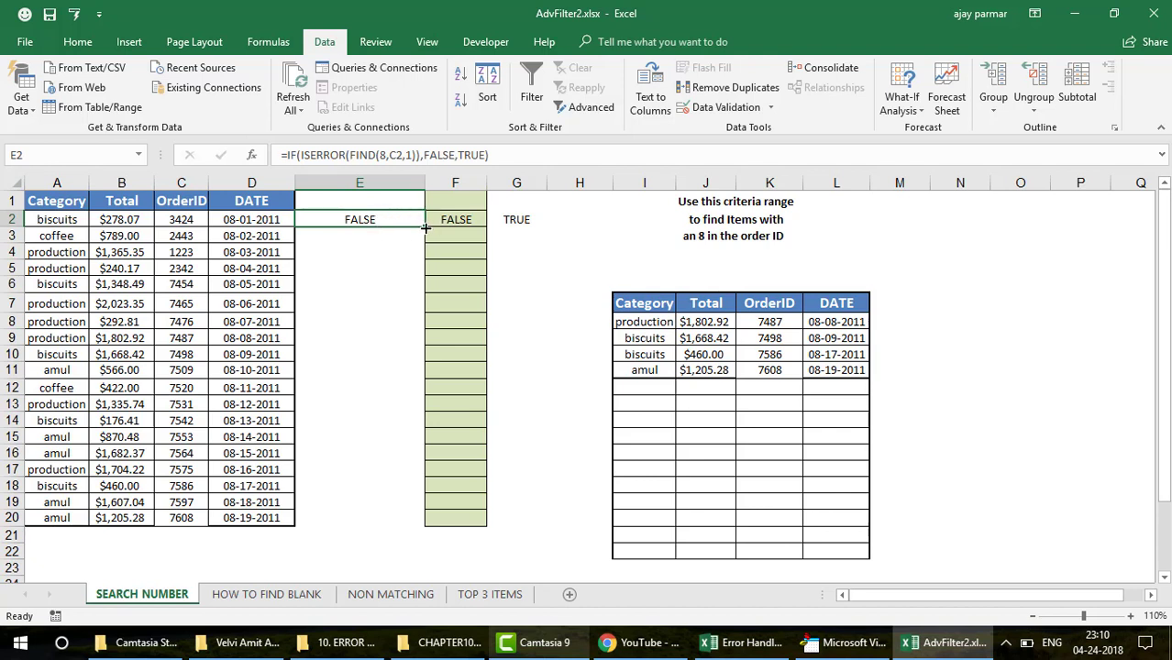
mouse_move(425, 228)
left_mouse_down()
mouse_move(412, 405)
mouse_move(405, 227)
left_mouse_up()
left_click_drag(364, 194, 367, 220)
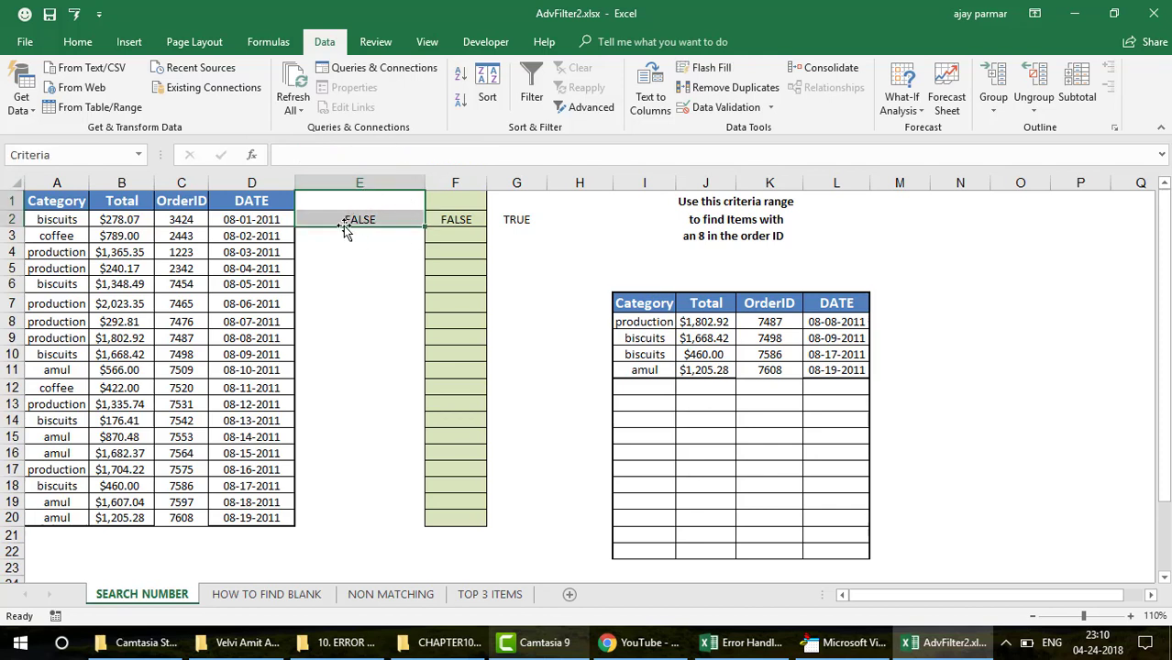
left_click(62, 204)
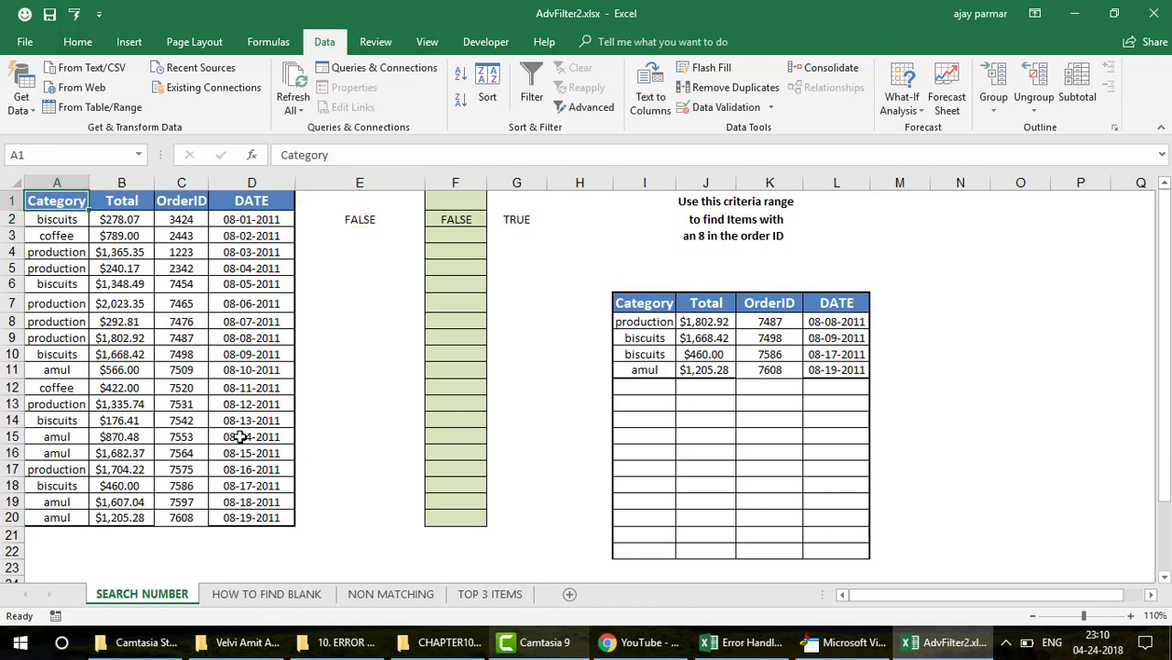
left_click(267, 515, "shift")
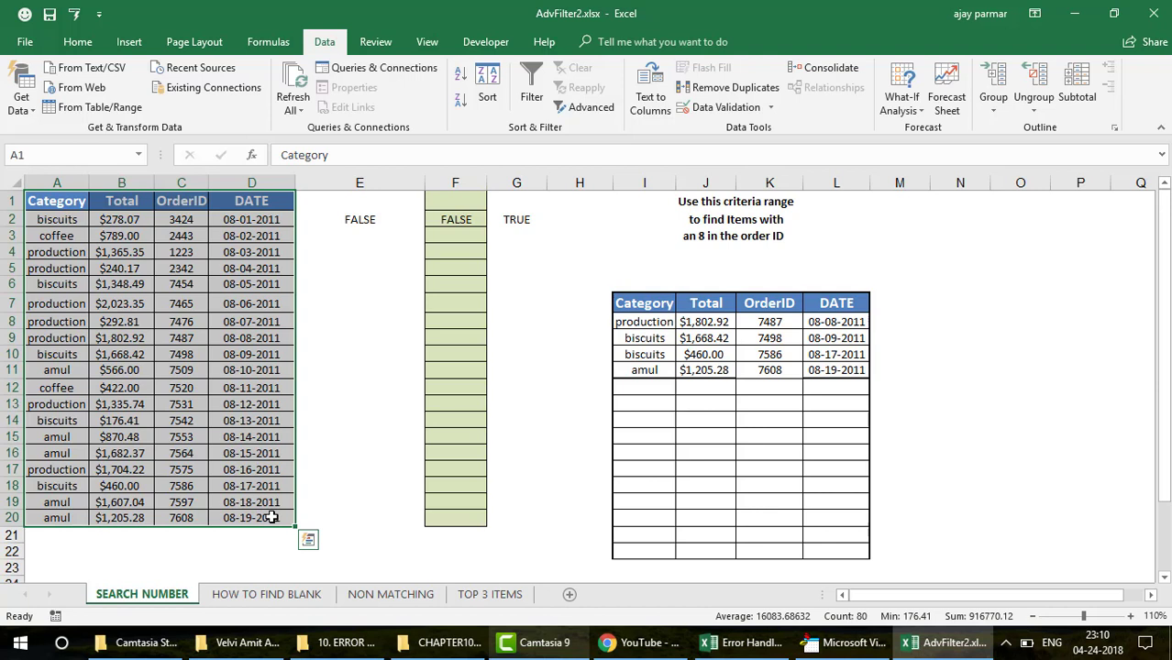
Step: On the HOW TO FIND BLANK sheet, clear the Item entries in C11 and C15 to create more blanks
left_click(287, 597)
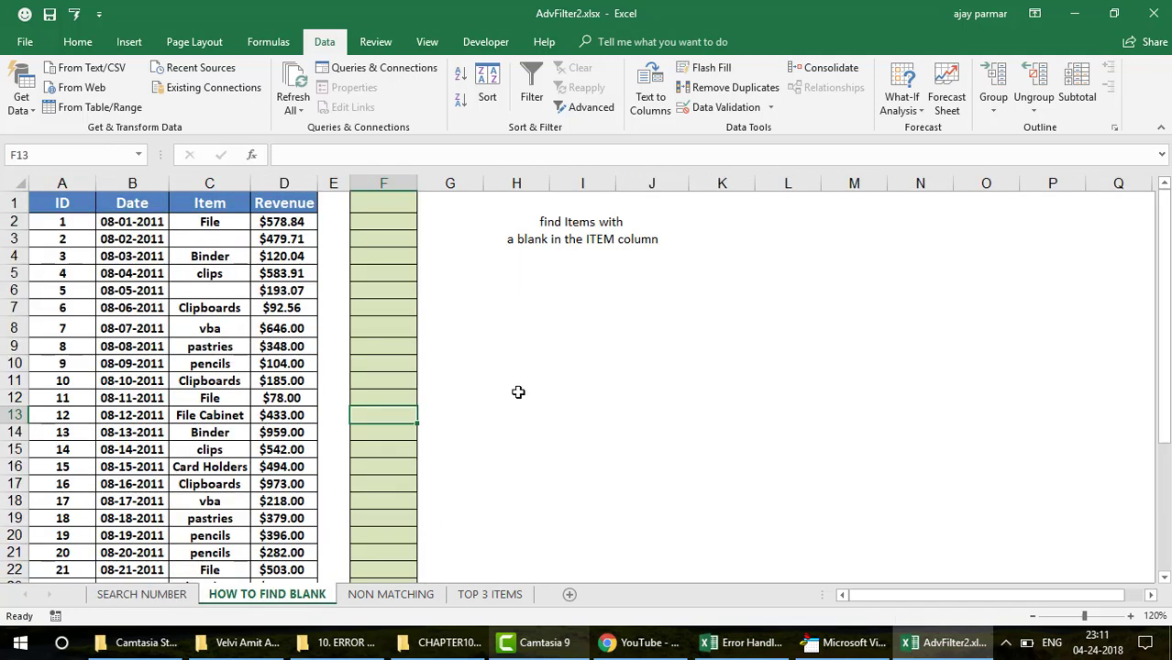
left_click(224, 206)
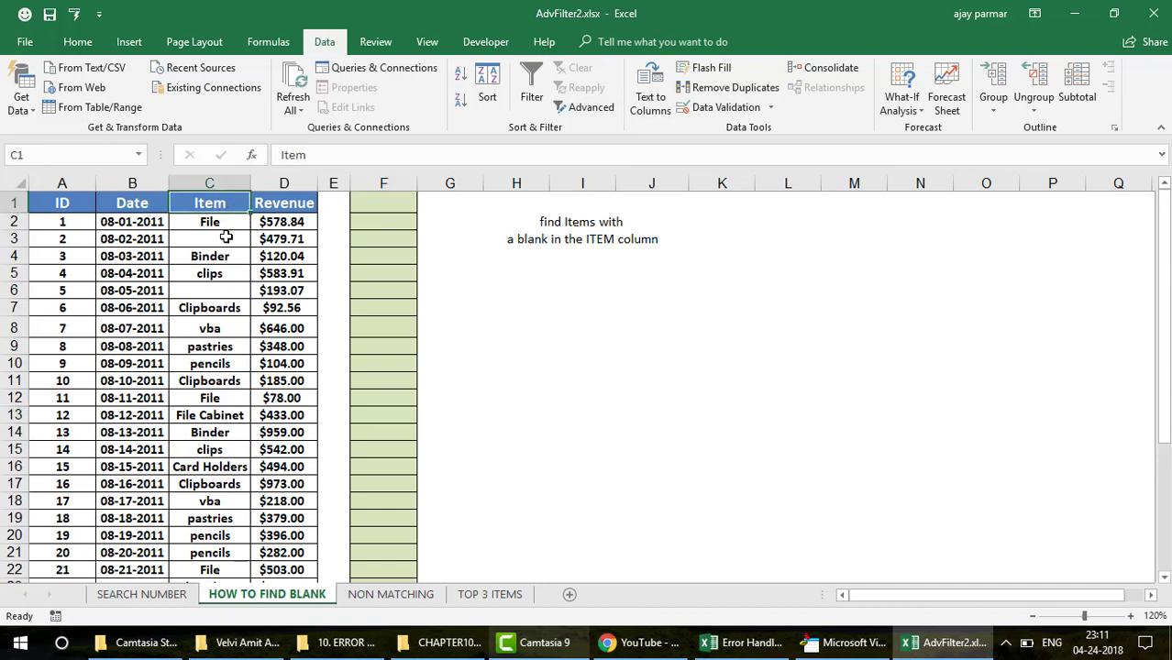
left_click(226, 237)
left_click(228, 291)
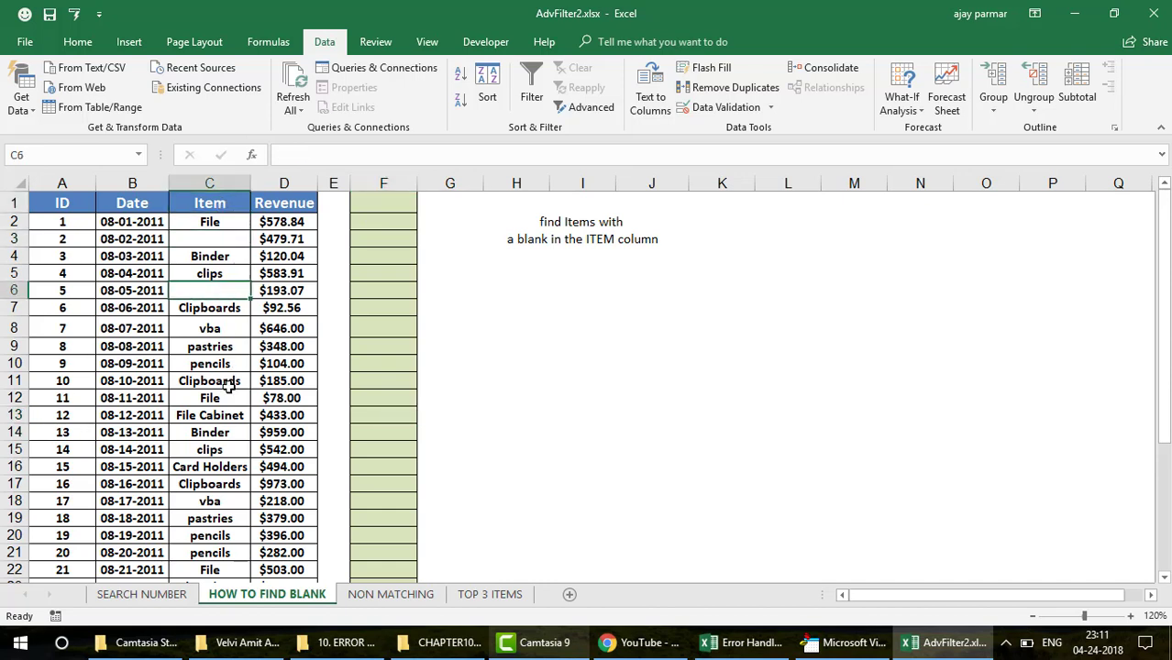
left_click(229, 387)
key("Delete")
key("Down")
key("Down")
key("Down")
key("Down")
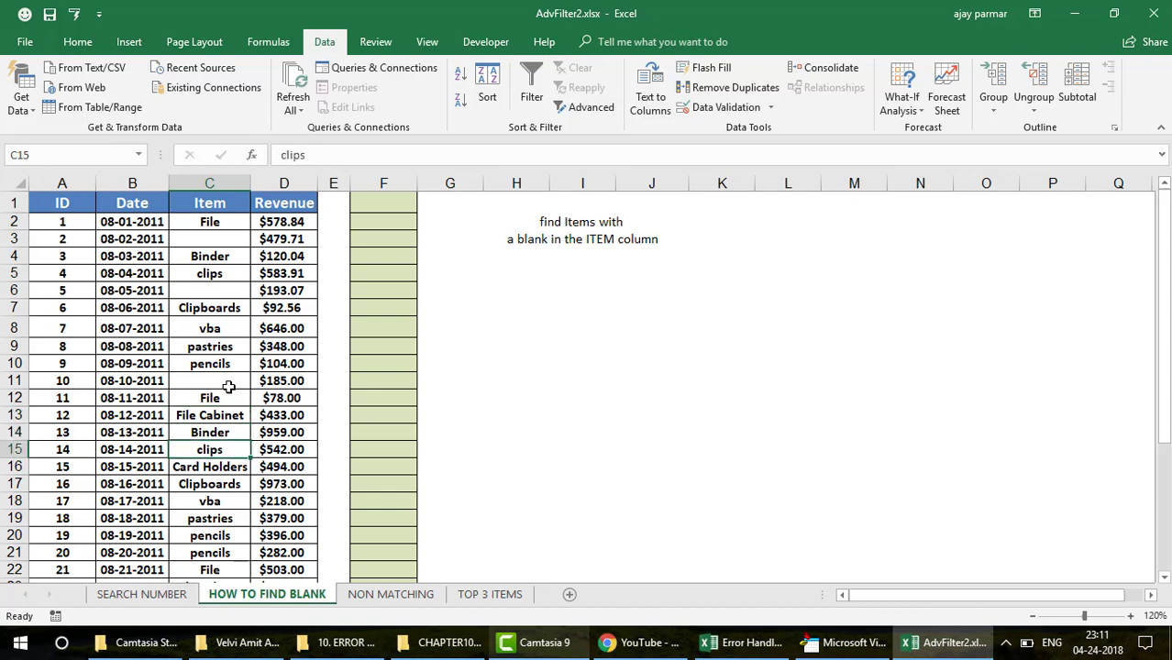
key("Delete")
key("Down")
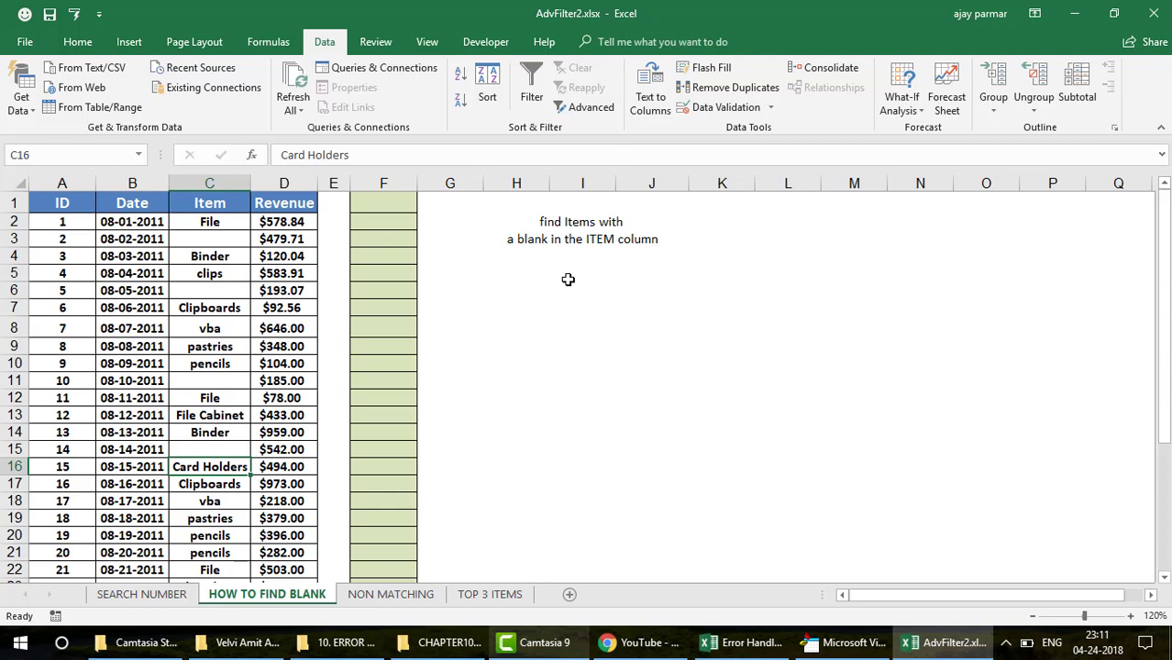
Step: Enter the criteria formula =C2="" in F2 and fill it down to F20
left_click(394, 222)
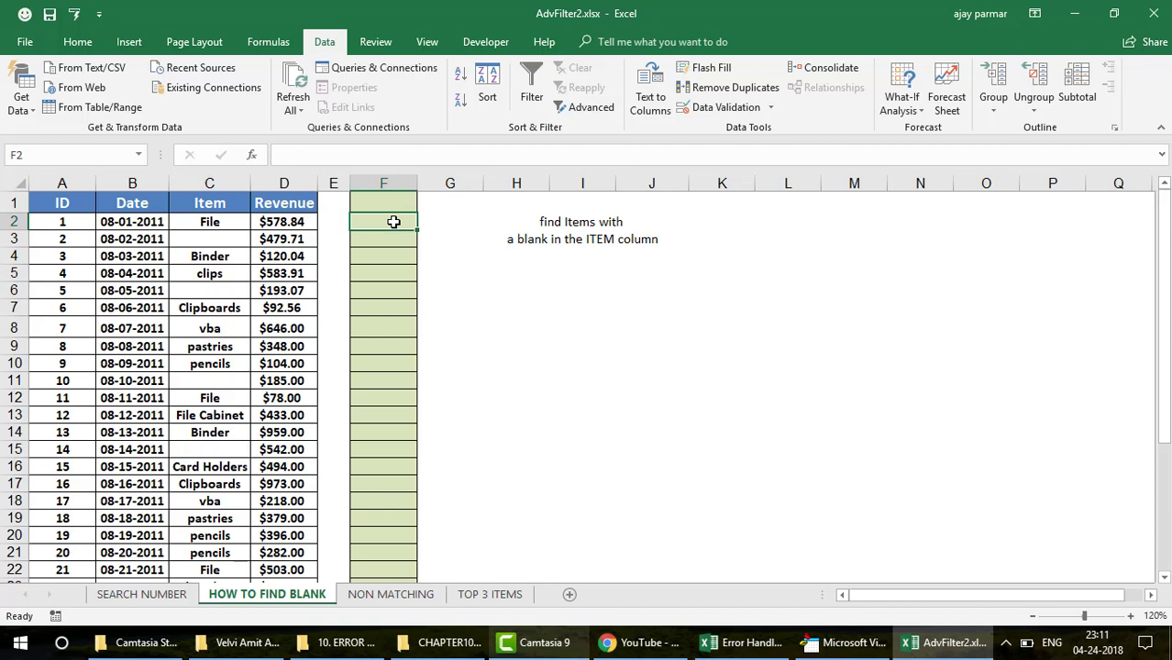
type("=")
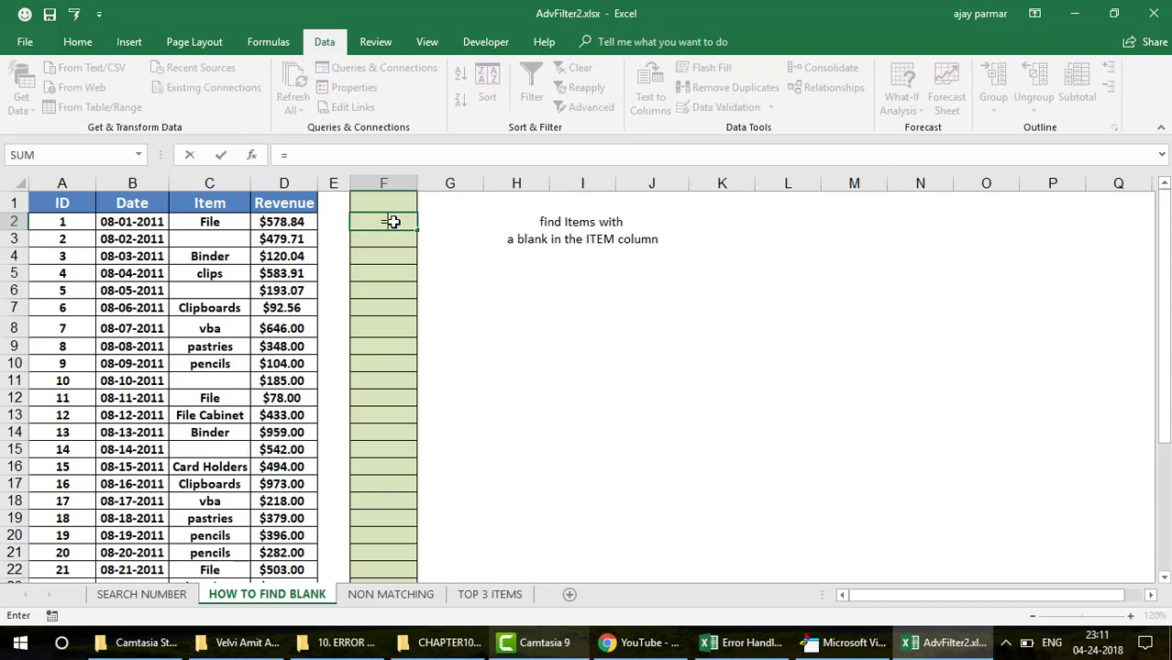
key("Left")
key("Left")
key("Left")
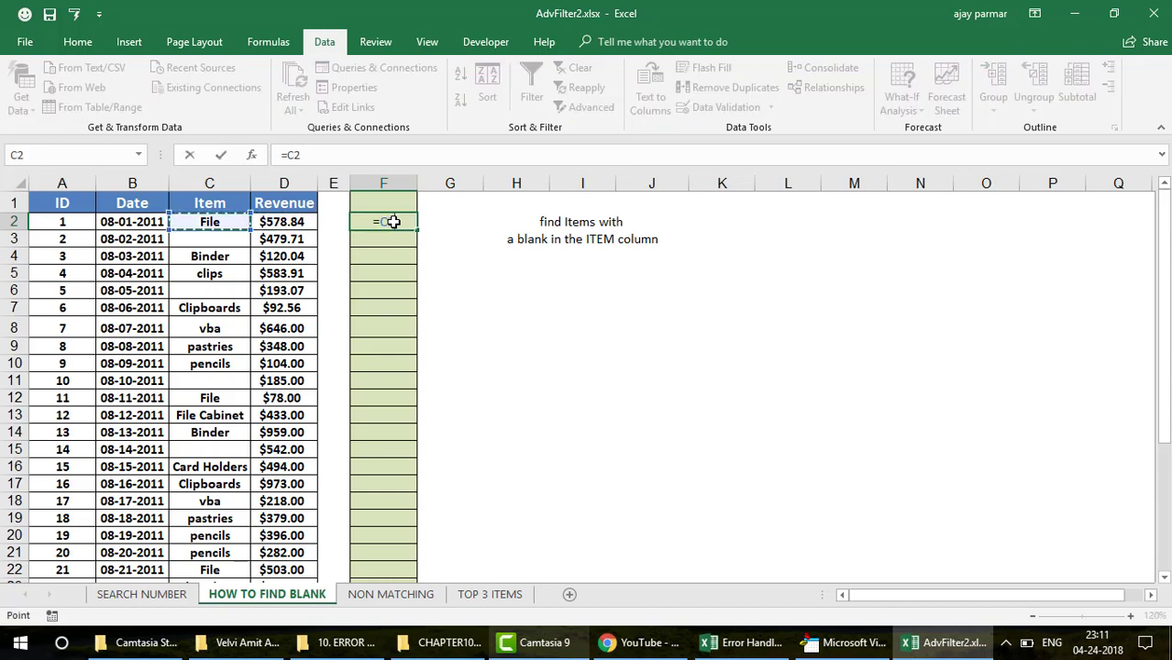
type("=\"\"")
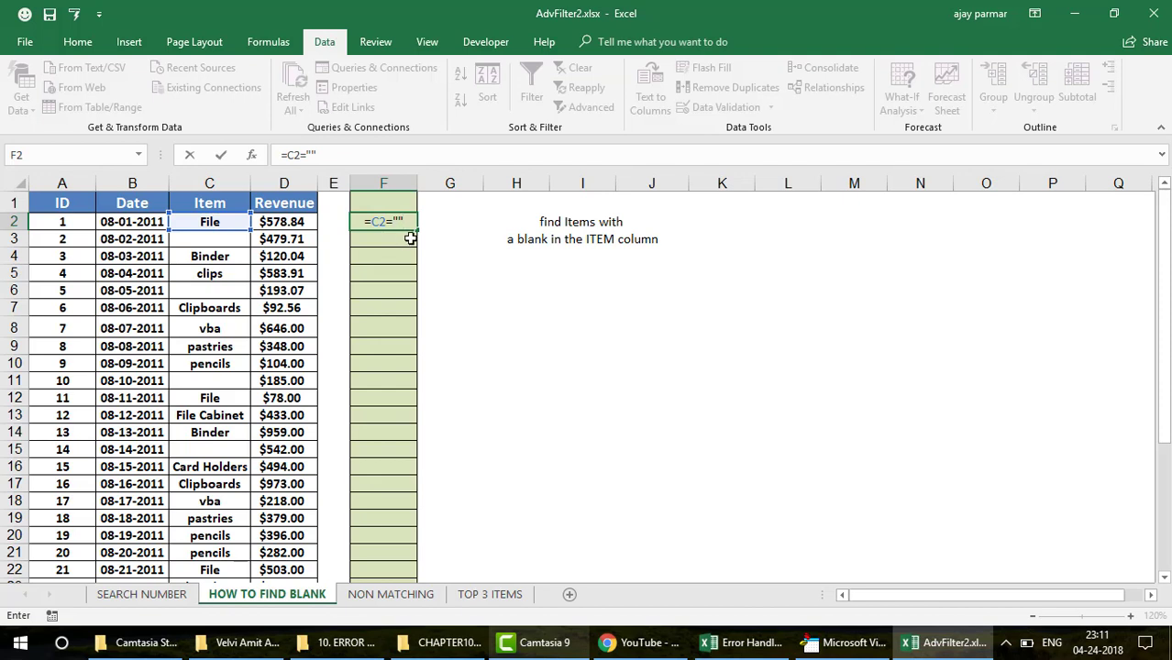
key("ctrl+Return")
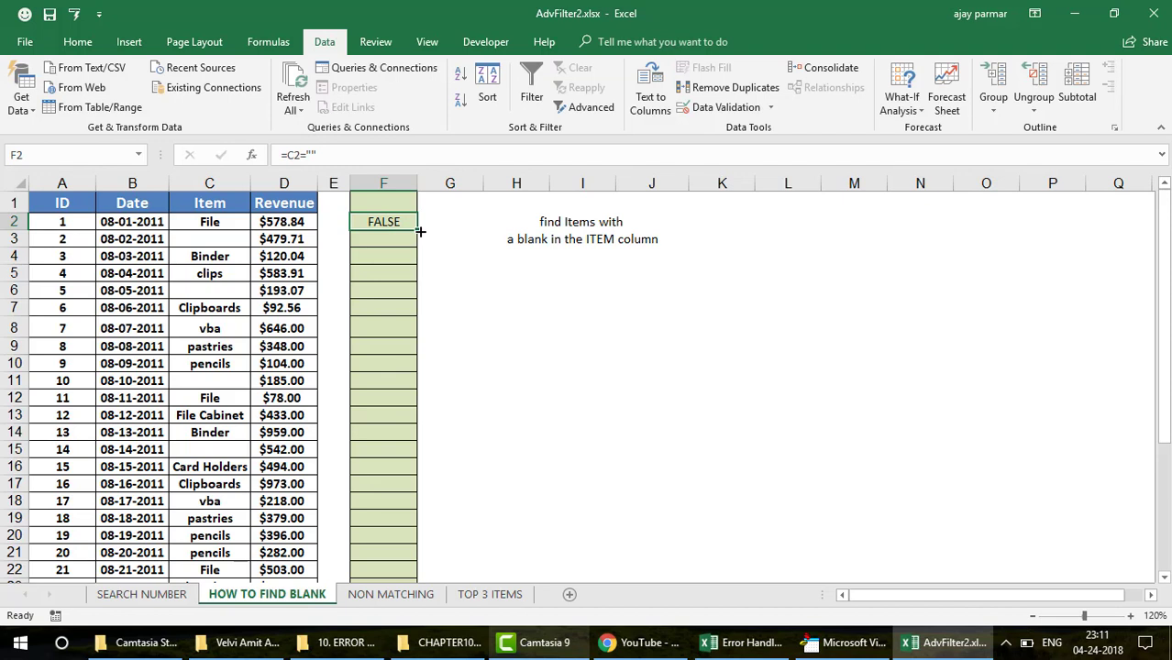
left_click_drag(420, 232, 427, 543)
Step: Compare the formula results in F3, F6 and F11 with the Item cells in the same rows
left_click(394, 234)
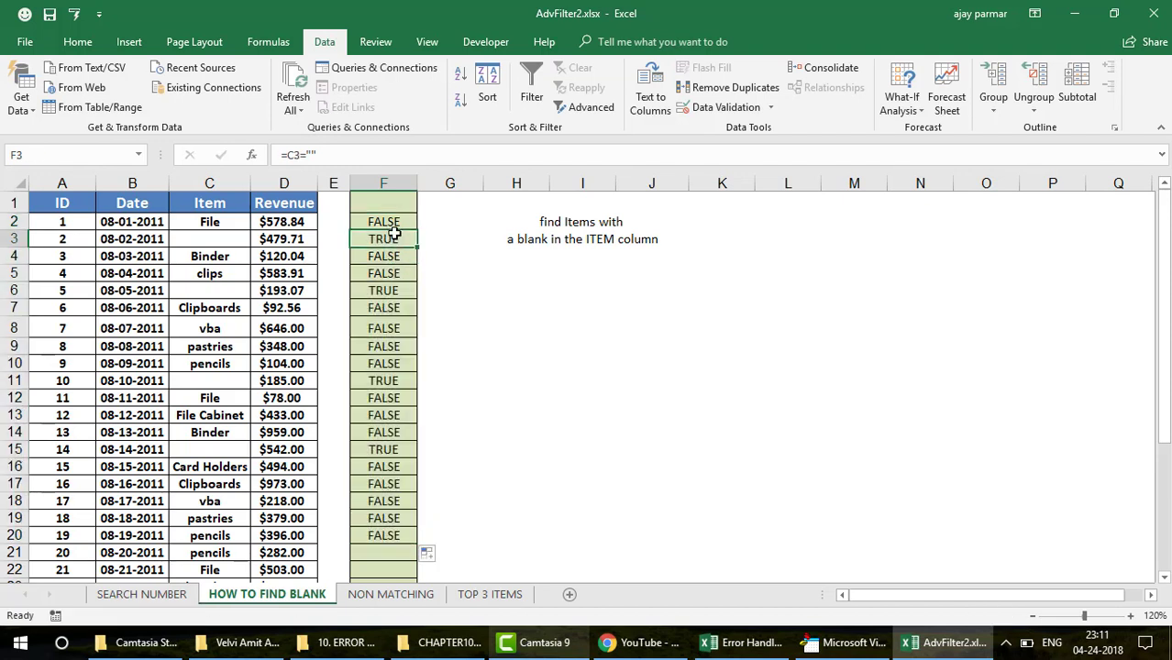
key("Left")
key("Left")
key("Left")
key("Right")
key("Right")
key("Right")
key("Down")
key("Down")
key("Down")
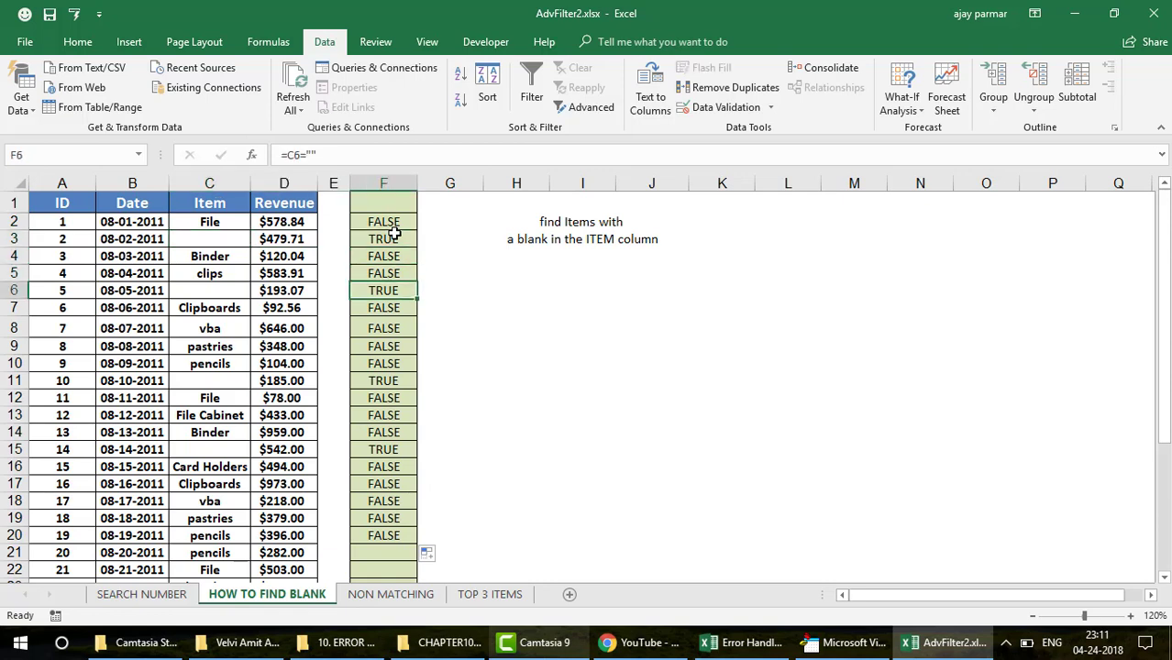
key("Left")
key("Left")
key("Left")
key("Down")
key("Down")
key("Down")
key("Down")
key("Down")
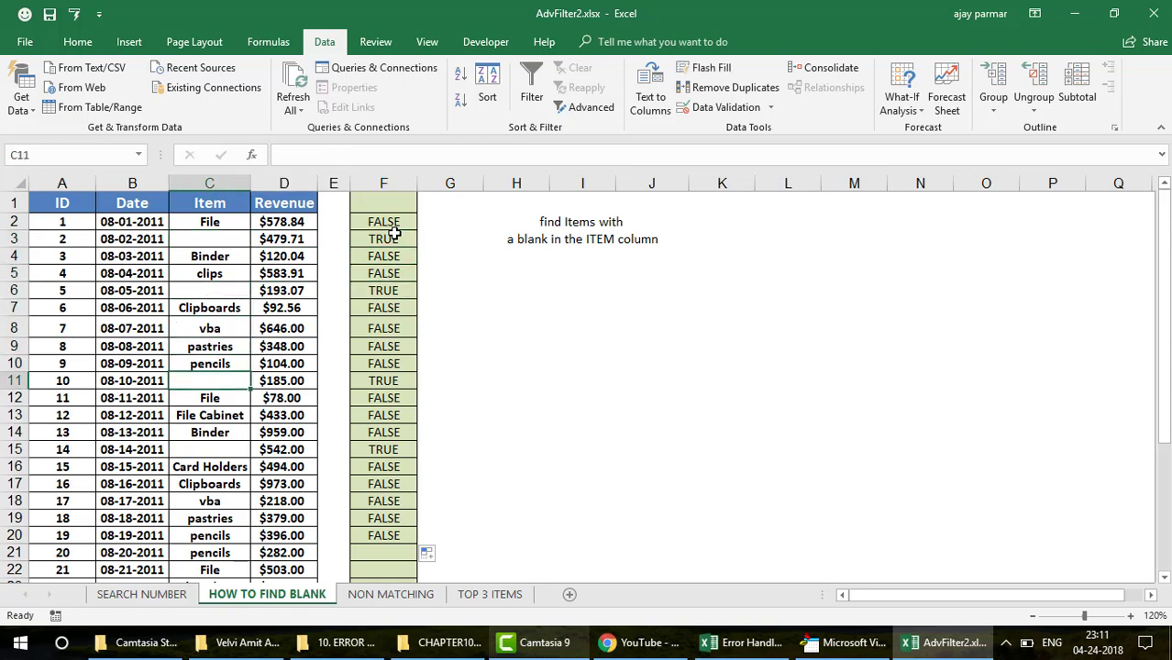
key("Right")
key("Right")
key("Right")
key("Down")
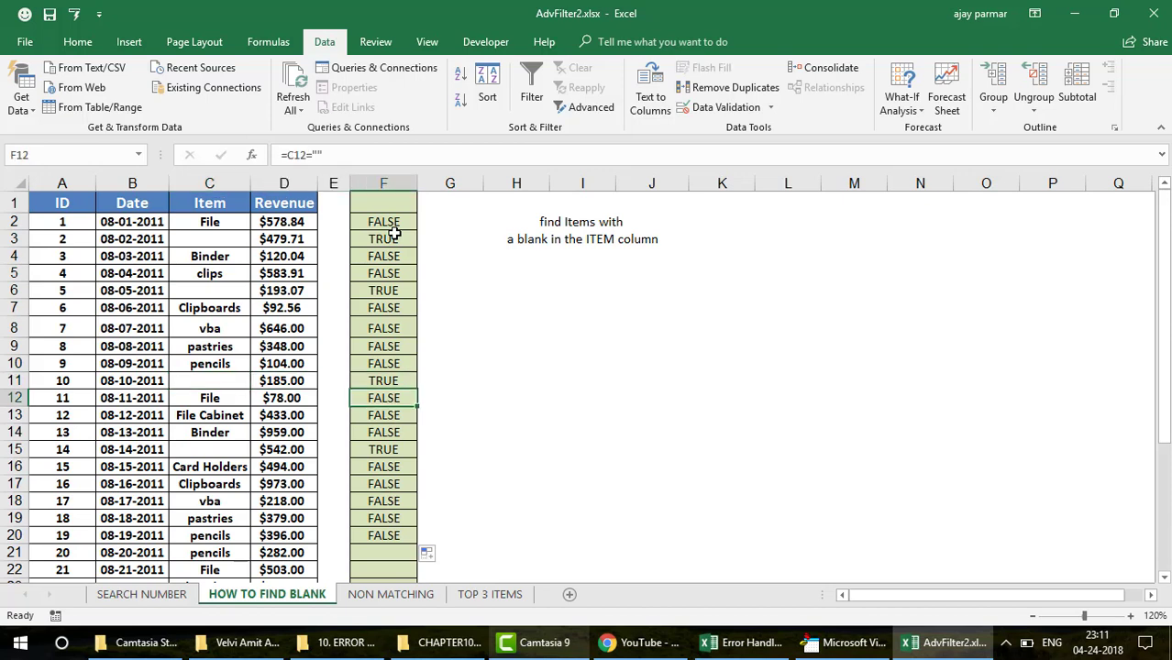
key("Up")
Step: Clear the filled-down formulas from F3:F20, keeping only the criteria formula in F2
left_click(392, 233)
key("ctrl+shift+Down")
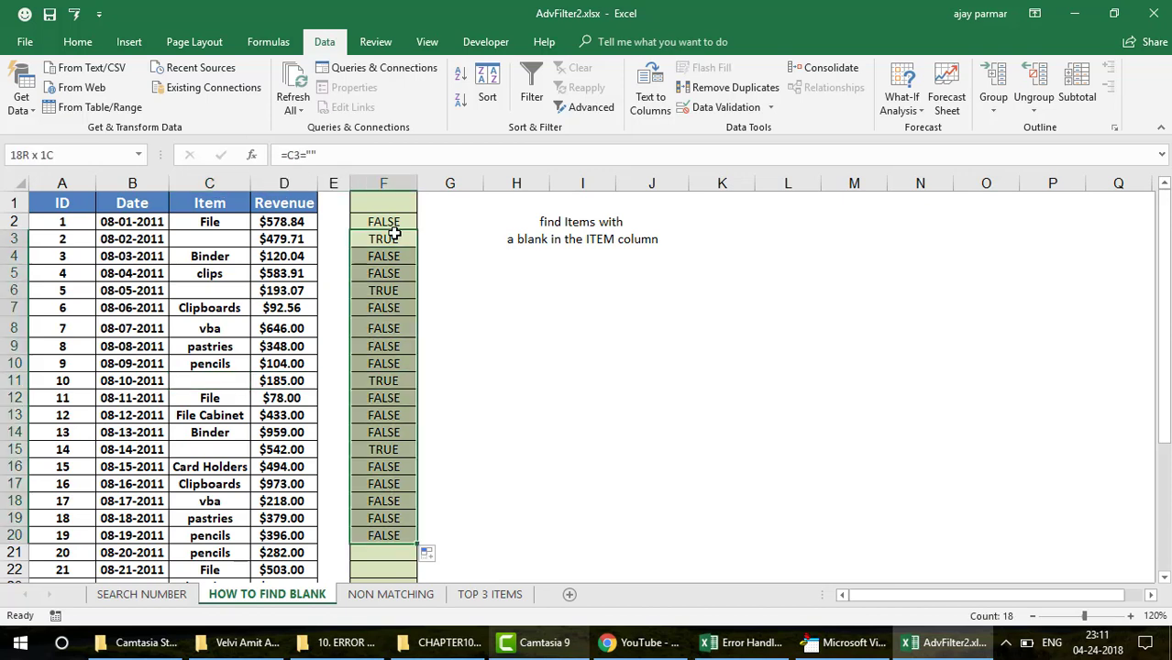
key("Delete")
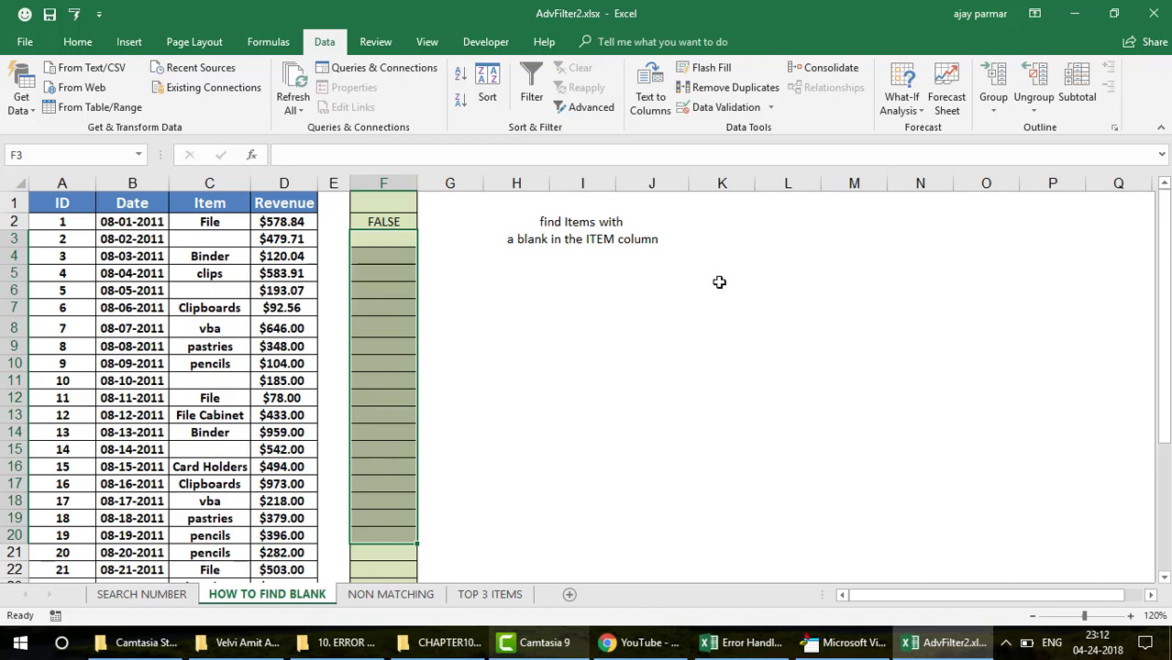
Step: Run Advanced Filter on A1:D28 with criteria range F1:F2, copying unique records only to I6
left_click(672, 293)
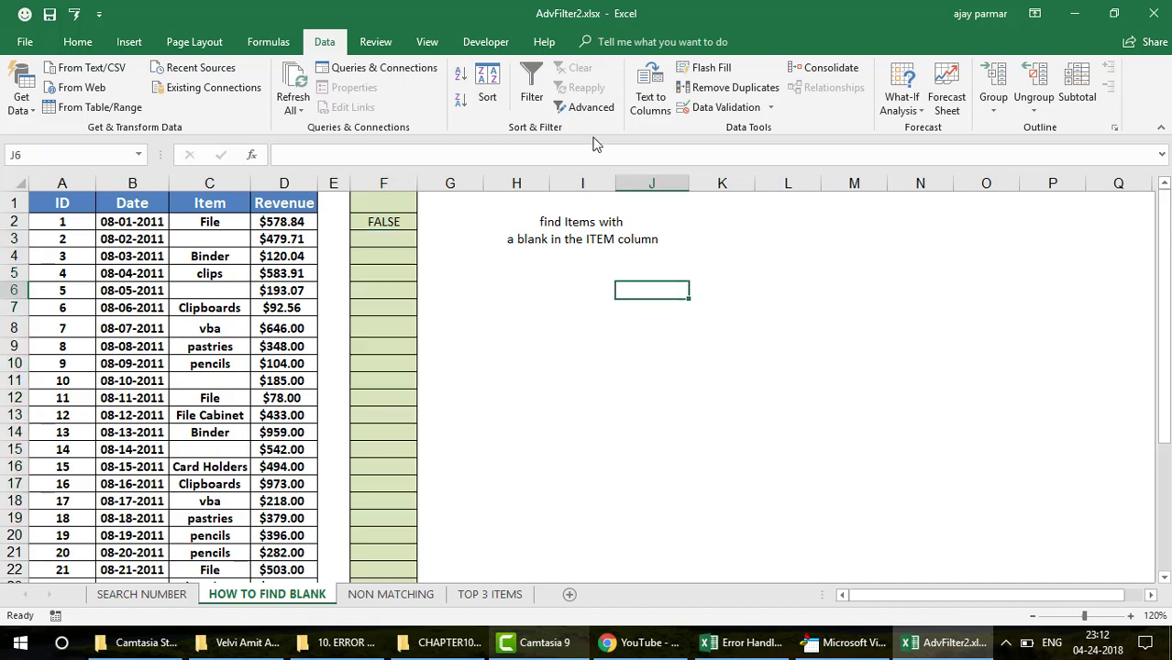
left_click(586, 107)
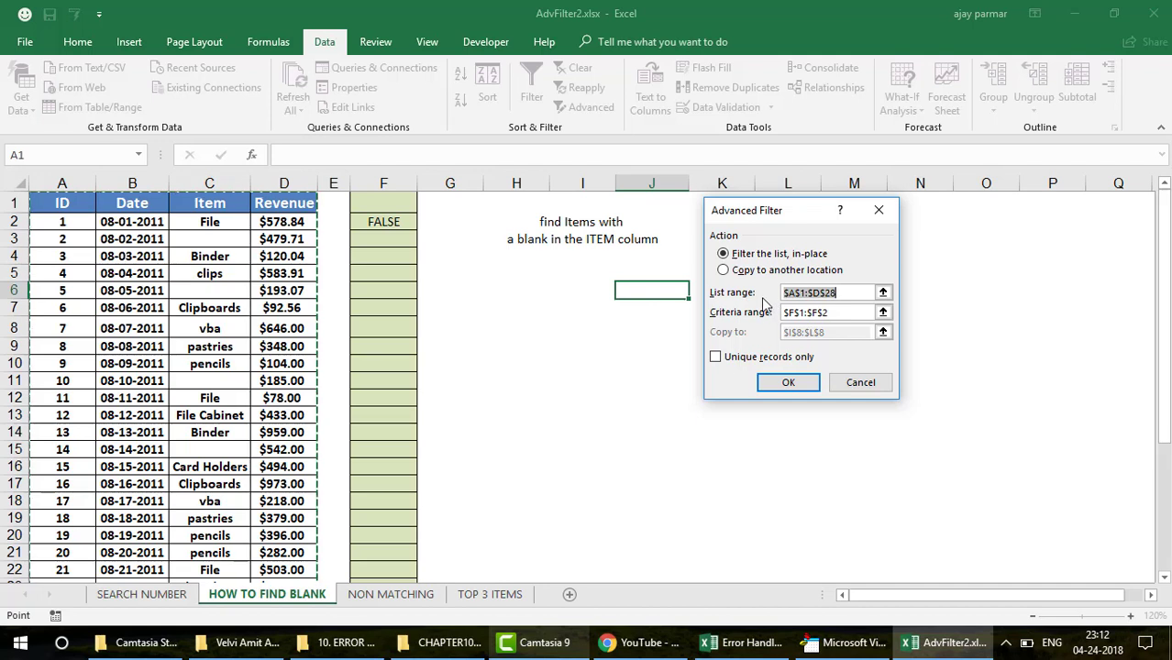
left_click(723, 271)
left_click(841, 310)
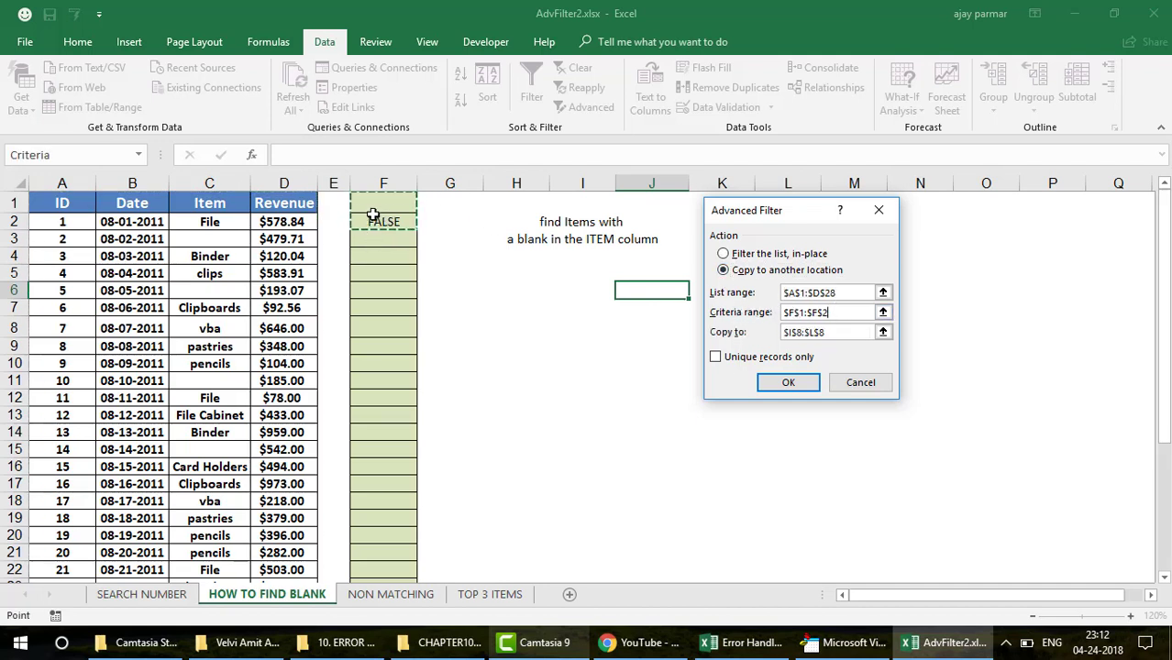
left_click(830, 332)
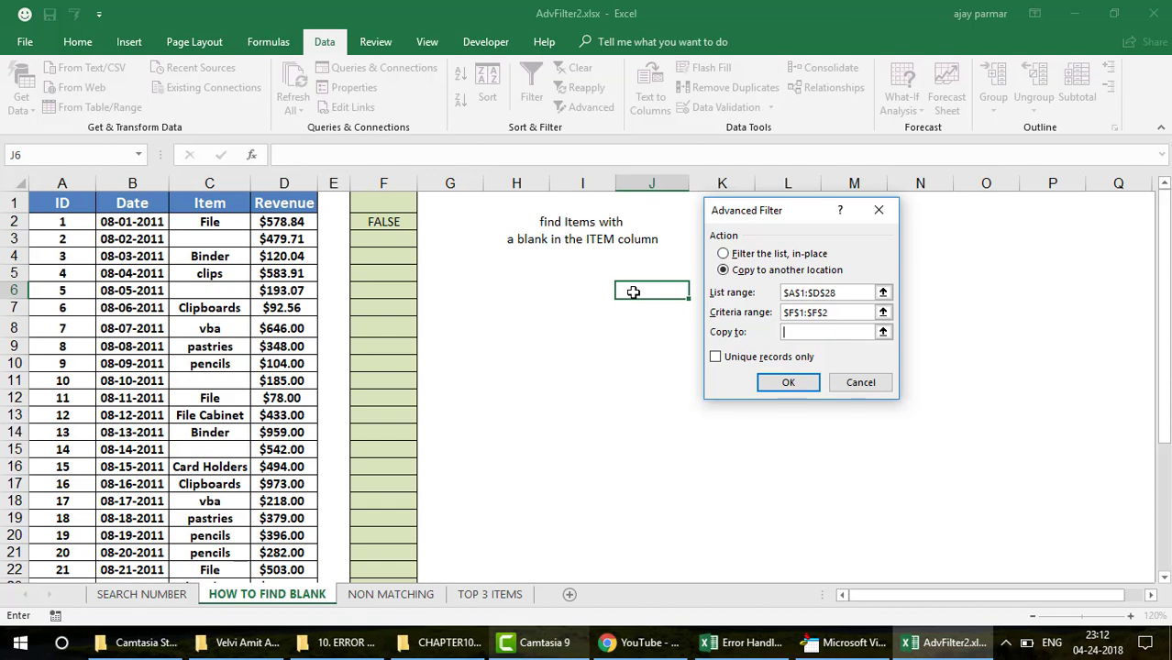
left_click(561, 295)
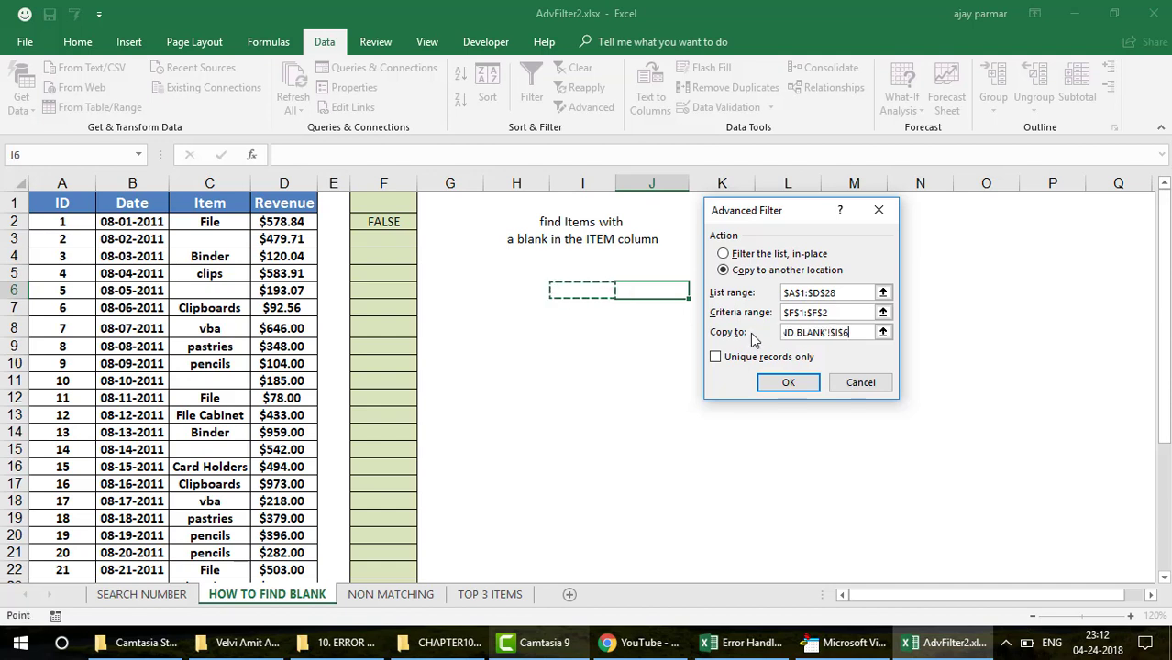
left_click(732, 358)
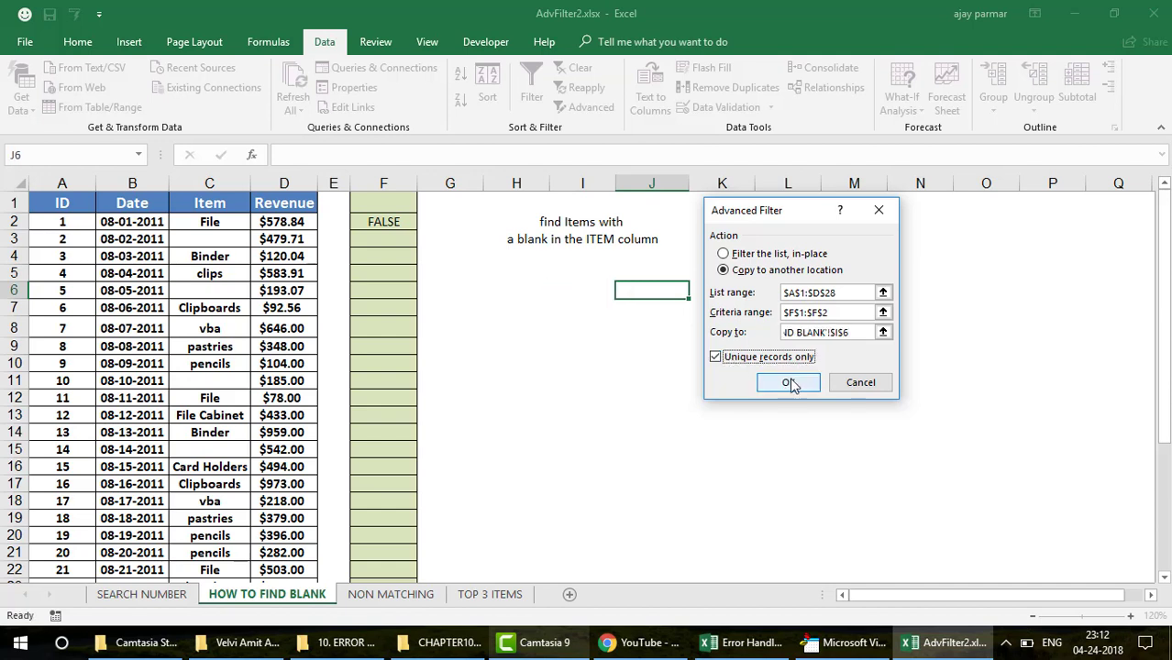
left_click(790, 385)
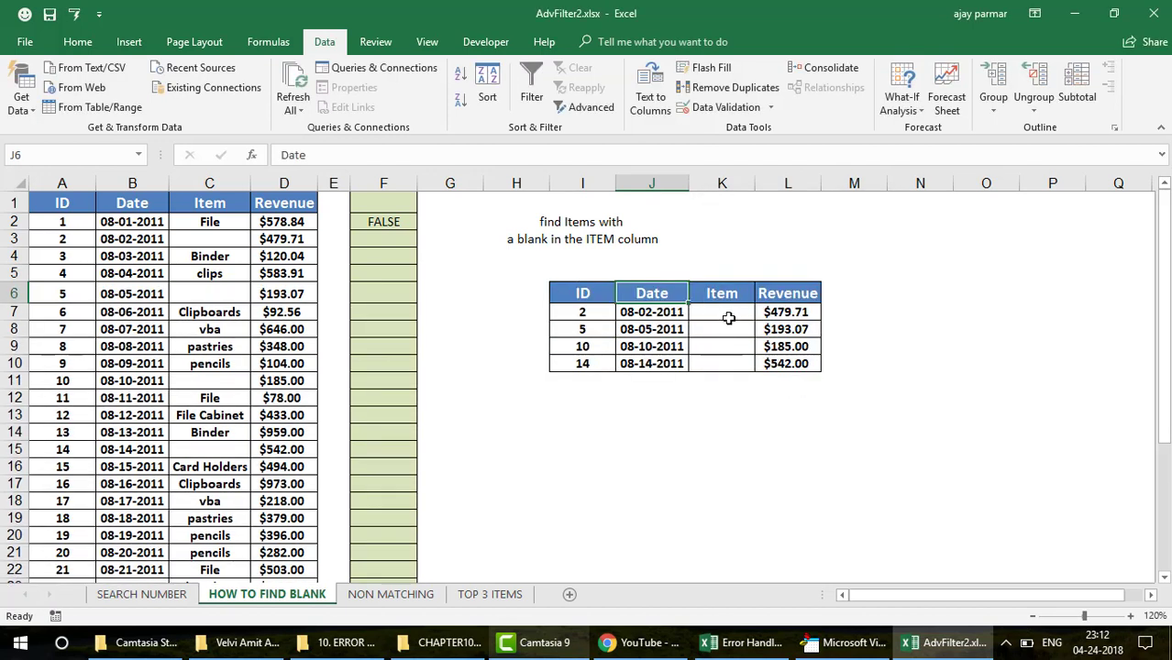
left_click(582, 316)
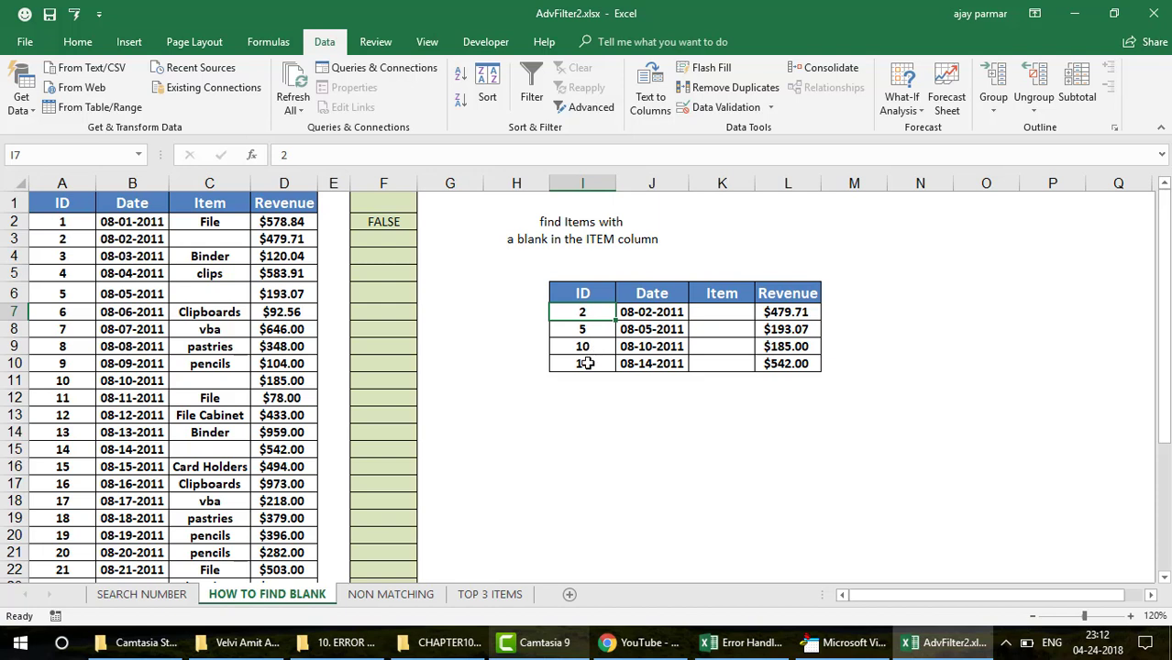
Step: Enter the alternative criteria formula =ISBLANK(C2) in G2 and fill it down to G20
left_click(447, 225)
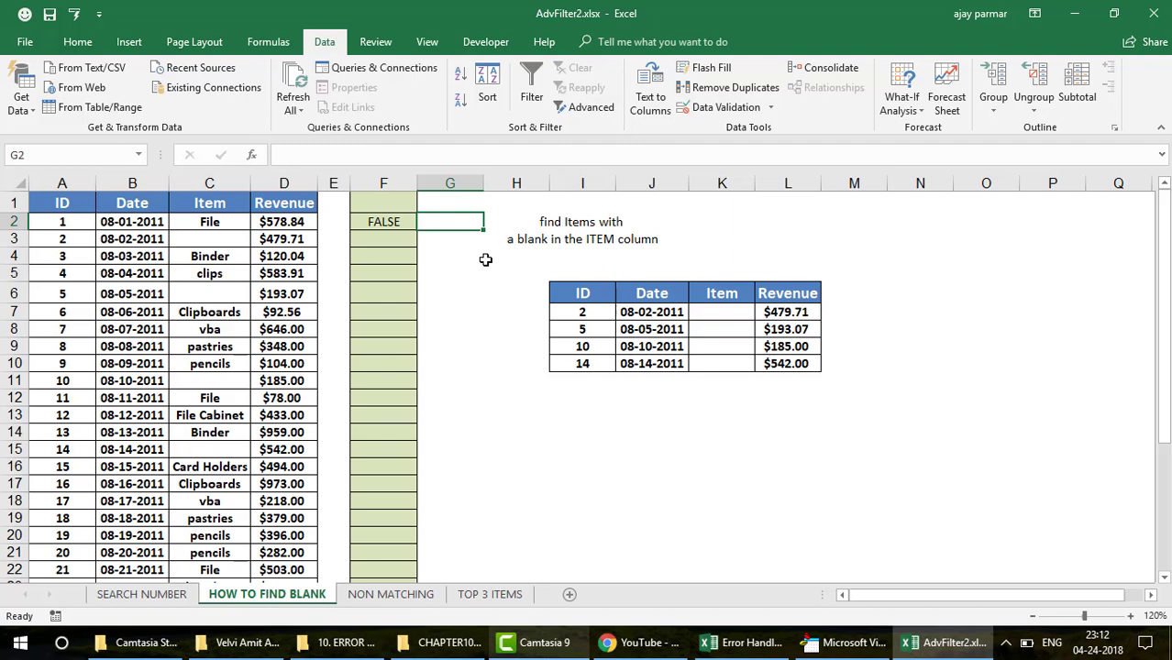
type("=ISB")
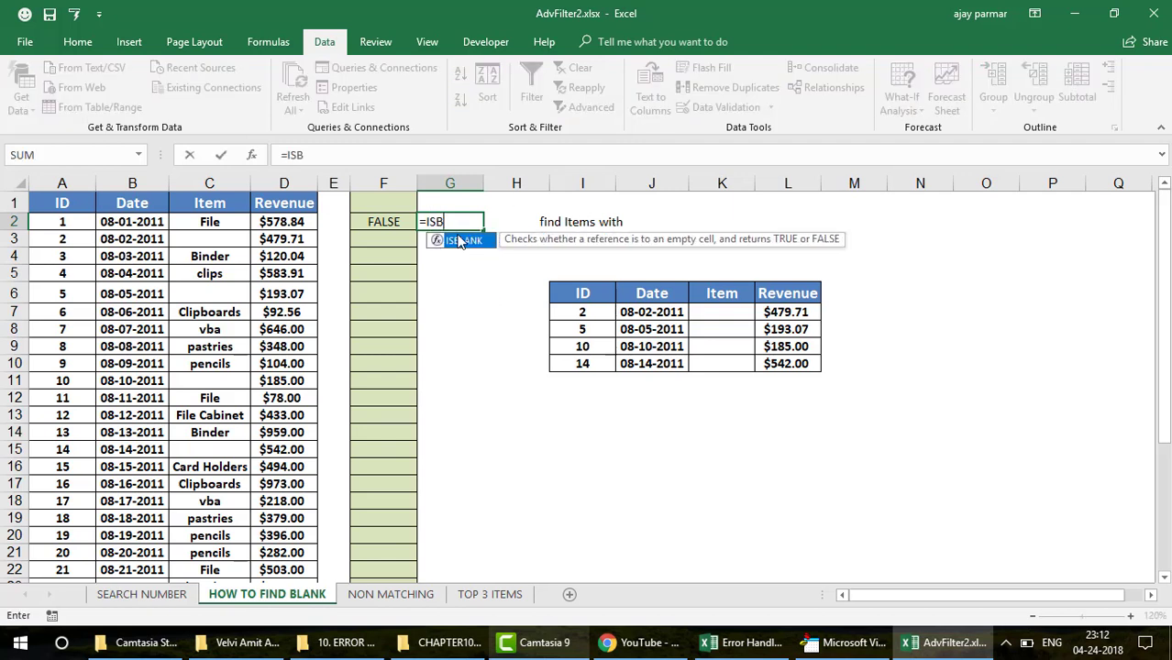
double_click(462, 241)
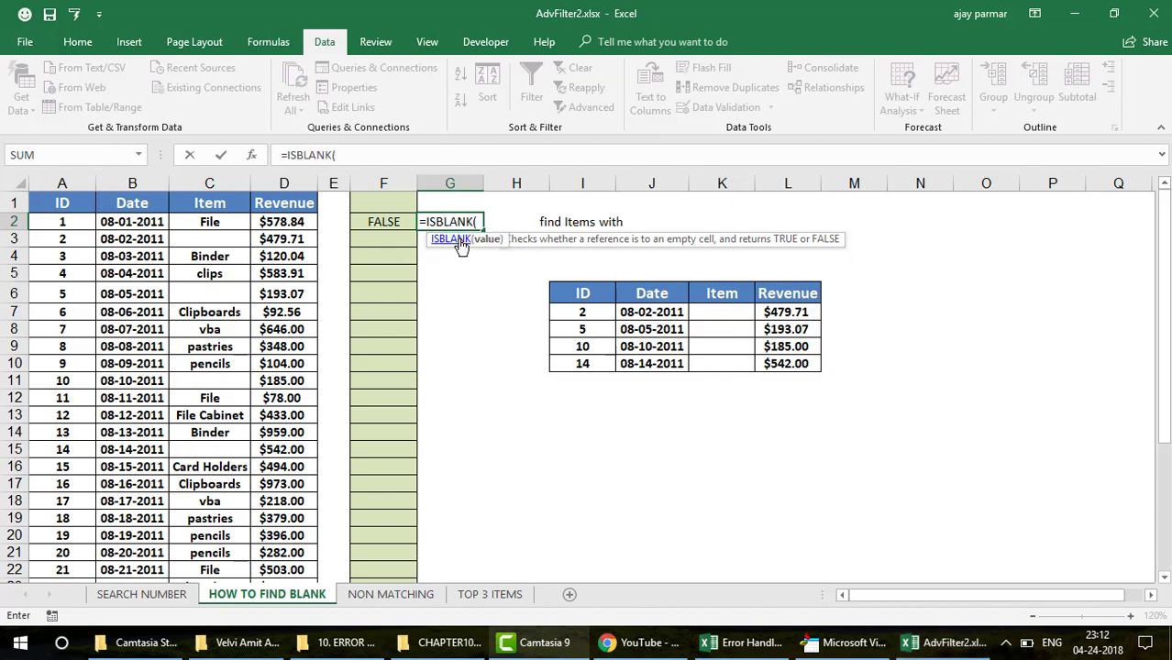
left_click(211, 223)
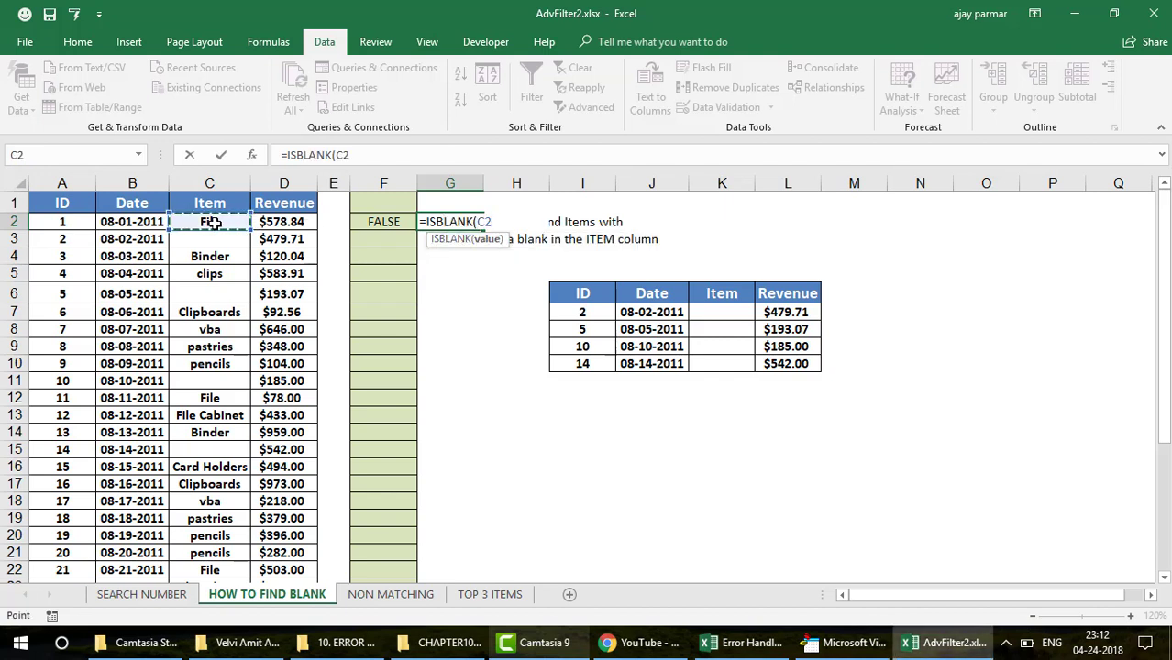
type(")")
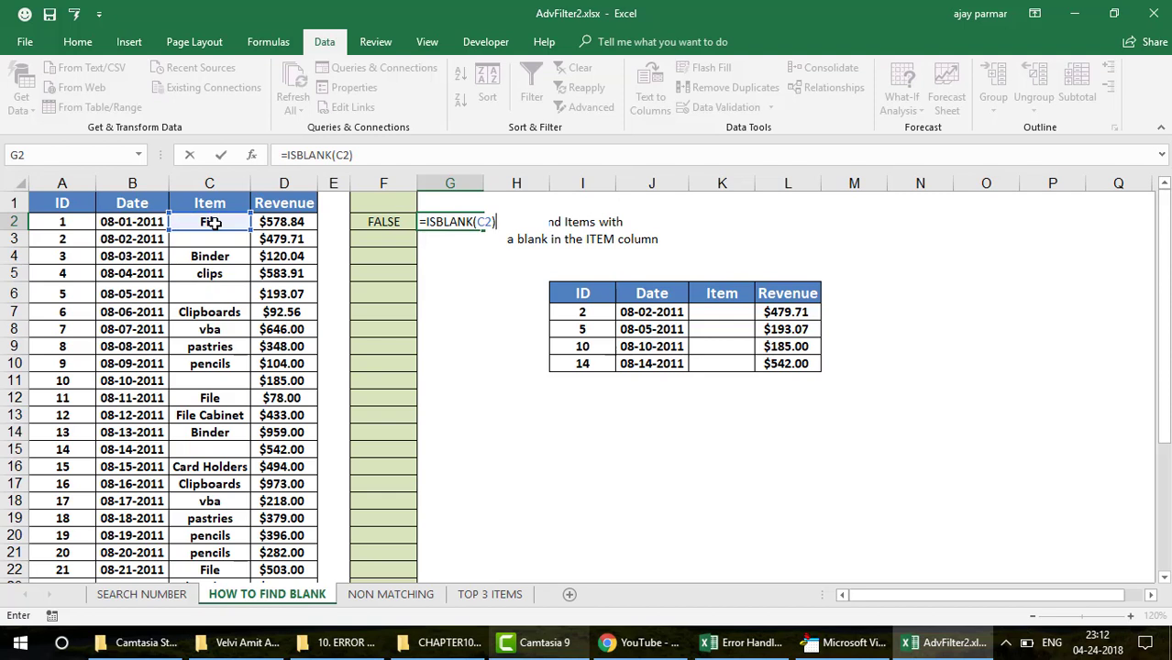
key("Return")
key("Up")
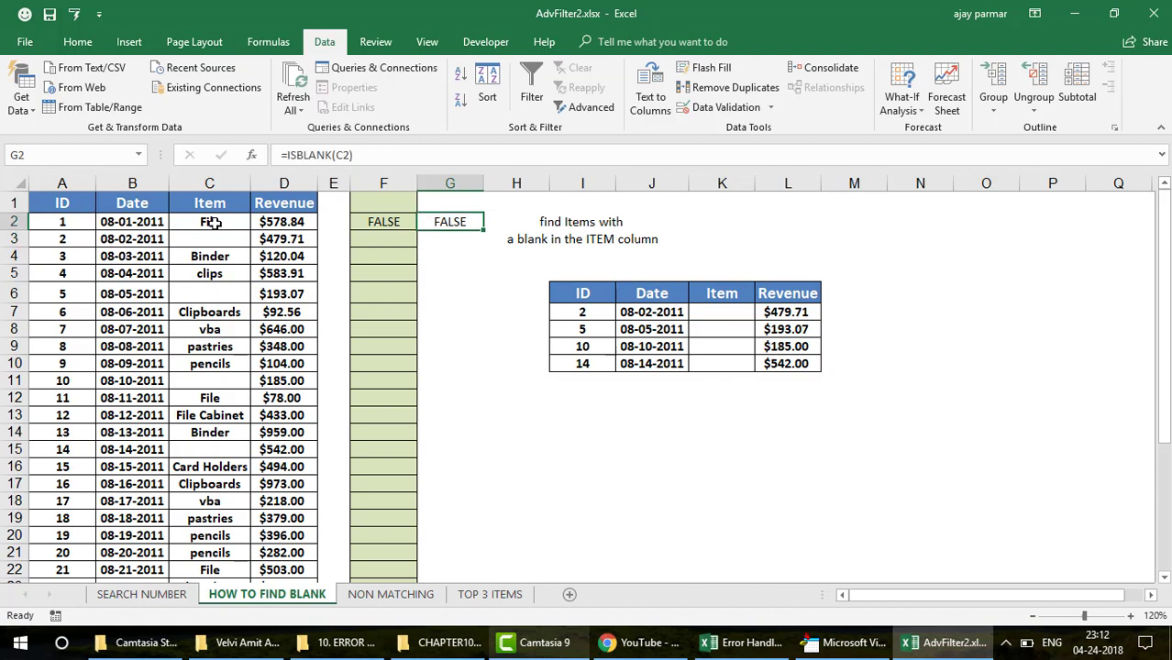
left_click(483, 232)
left_click_drag(484, 232, 495, 541)
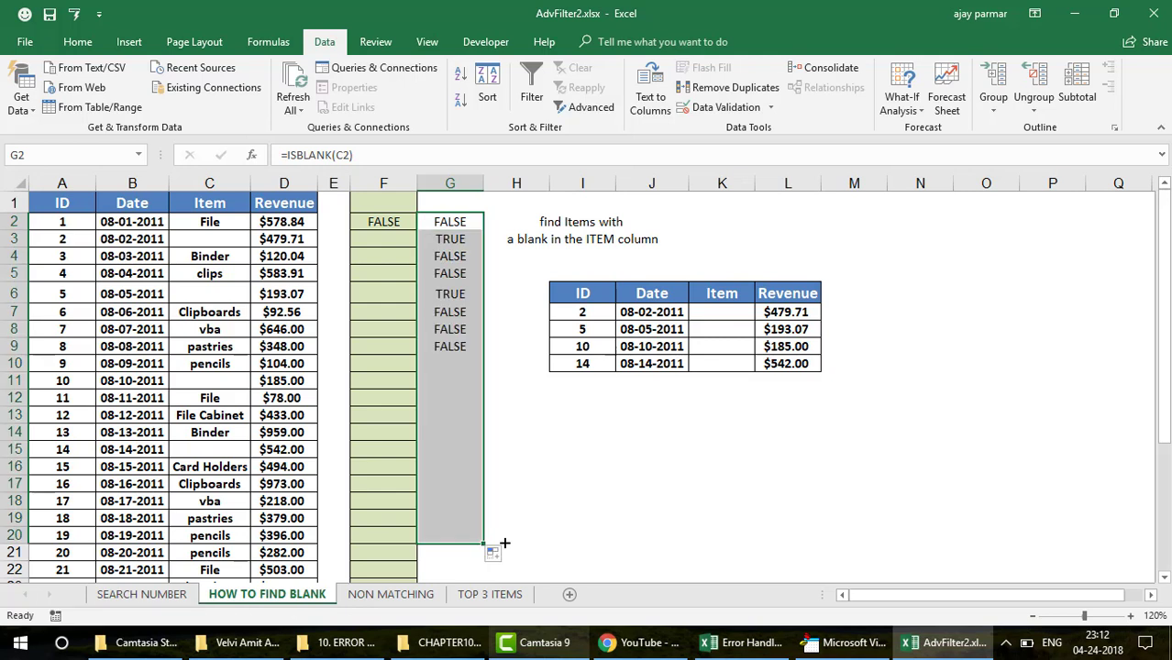
Step: Compare the empty Item cell C6 with the ISBLANK result in the same row
left_click(203, 287)
key("Right")
key("Right")
key("Right")
key("Right")
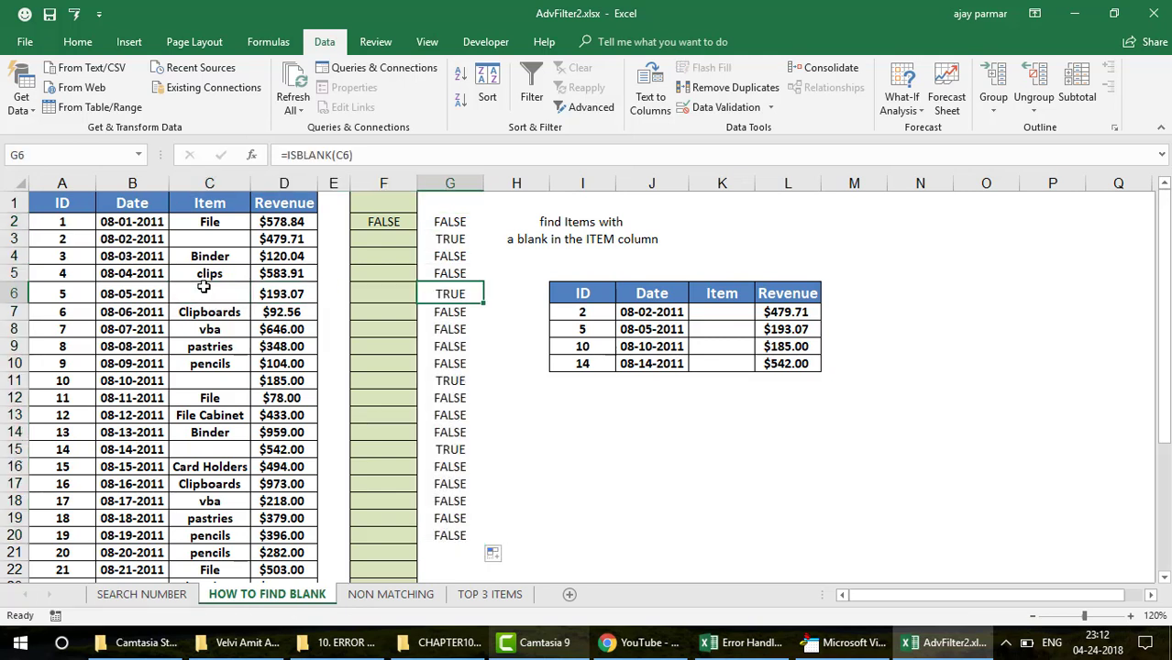
key("Down")
key("Down")
Step: Clear the filled-down ISBLANK formulas from G3:G20, keeping only the one in G2
key("Up")
key("Up")
key("Up")
key("Up")
key("Up")
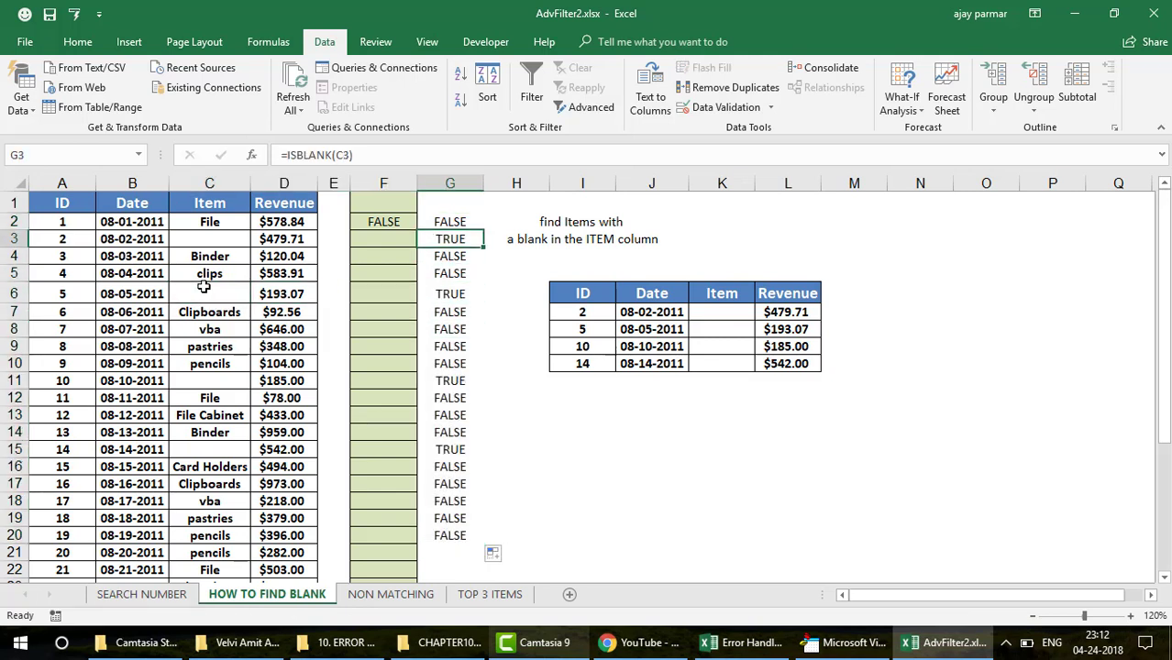
key("ctrl+shift+Down")
key("Delete")
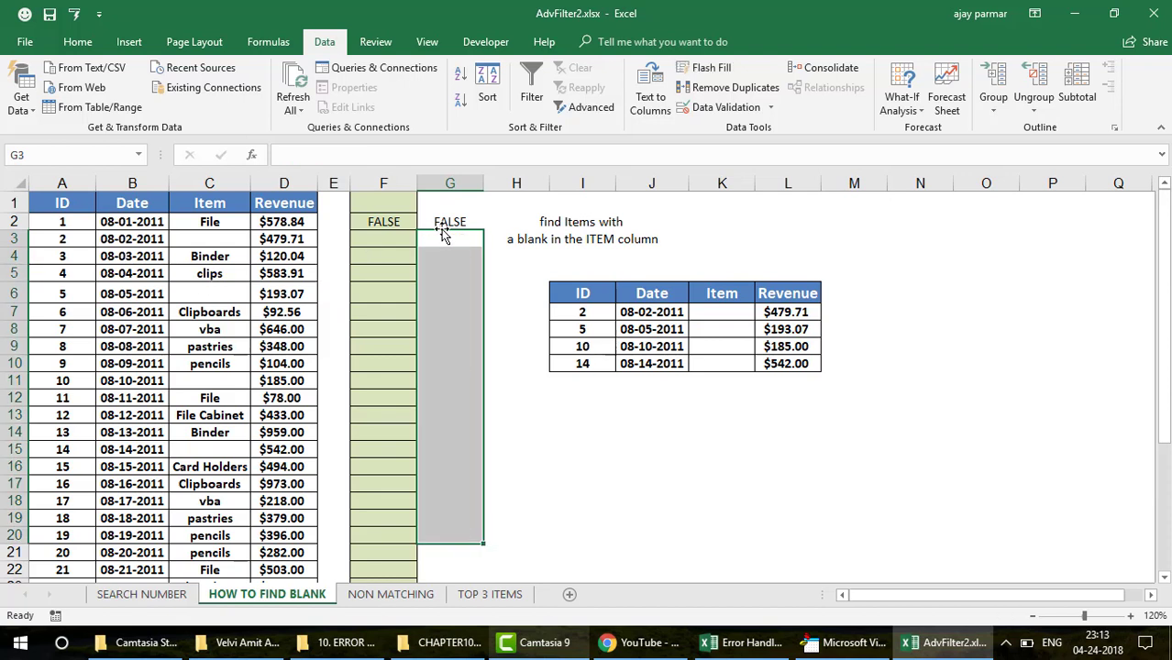
left_click(467, 225)
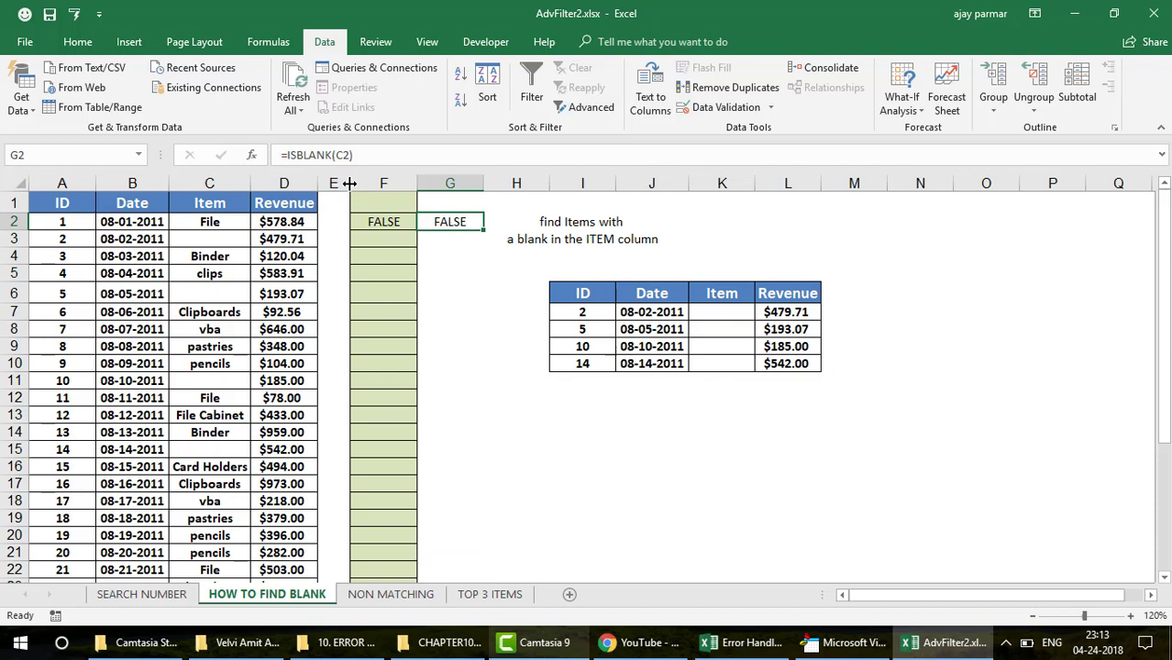
Step: Widen column E and enter the non-blank criteria formula =C2<>"" in E2
left_click_drag(351, 185, 384, 188)
left_click(366, 226)
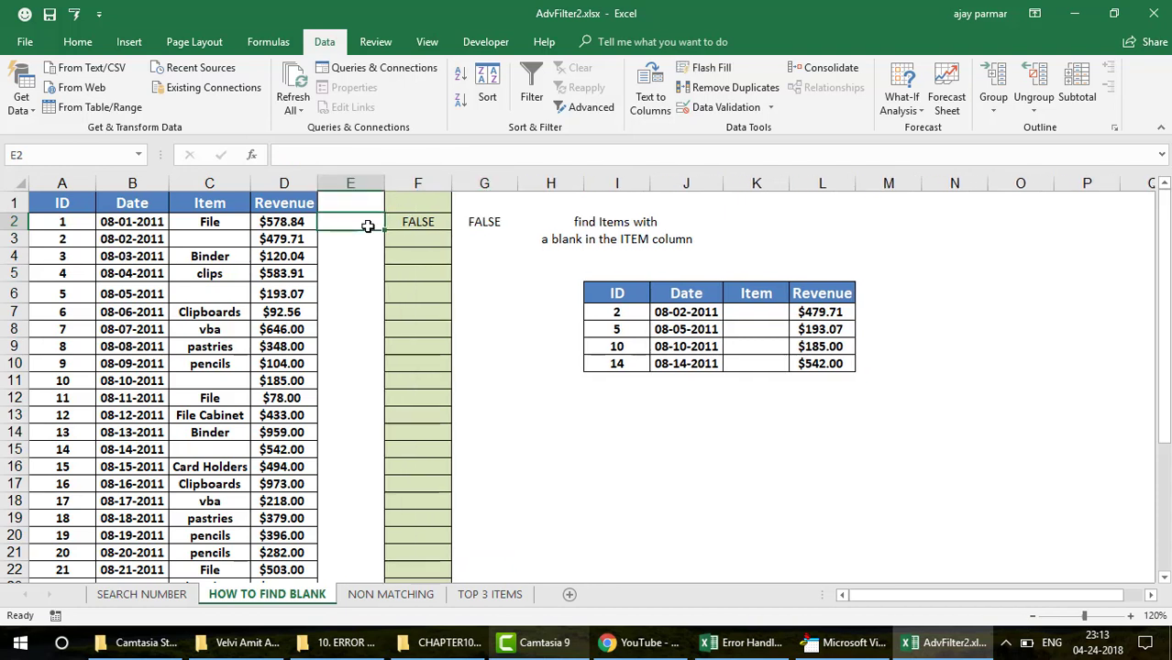
type("=")
key("Left")
key("Left")
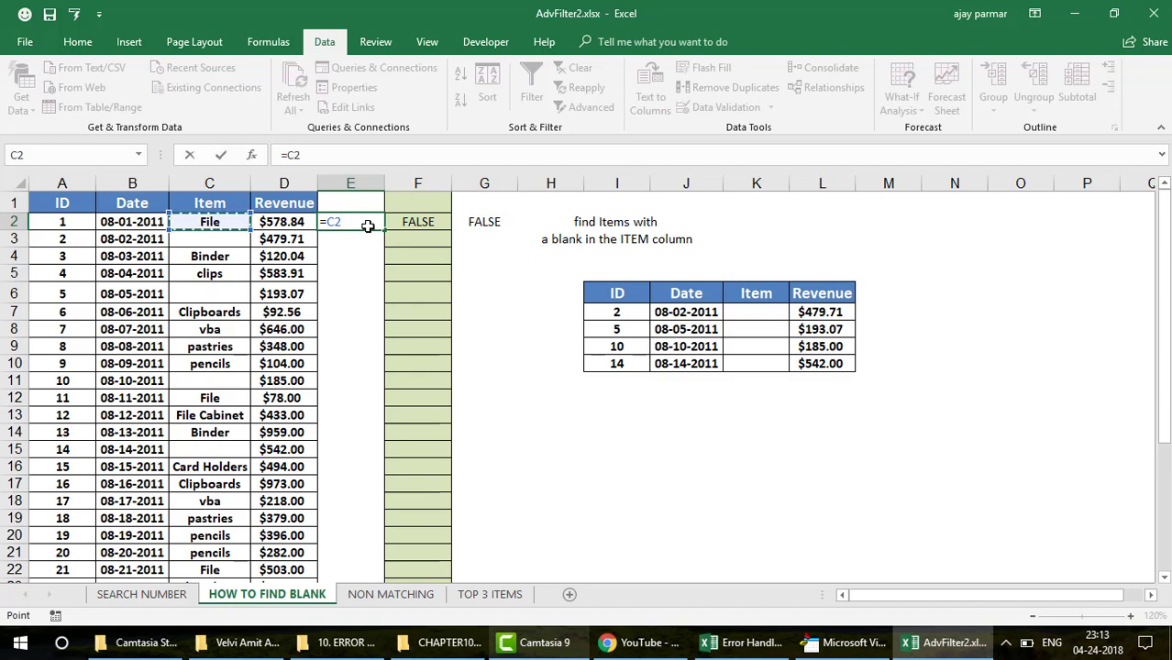
type("<>")
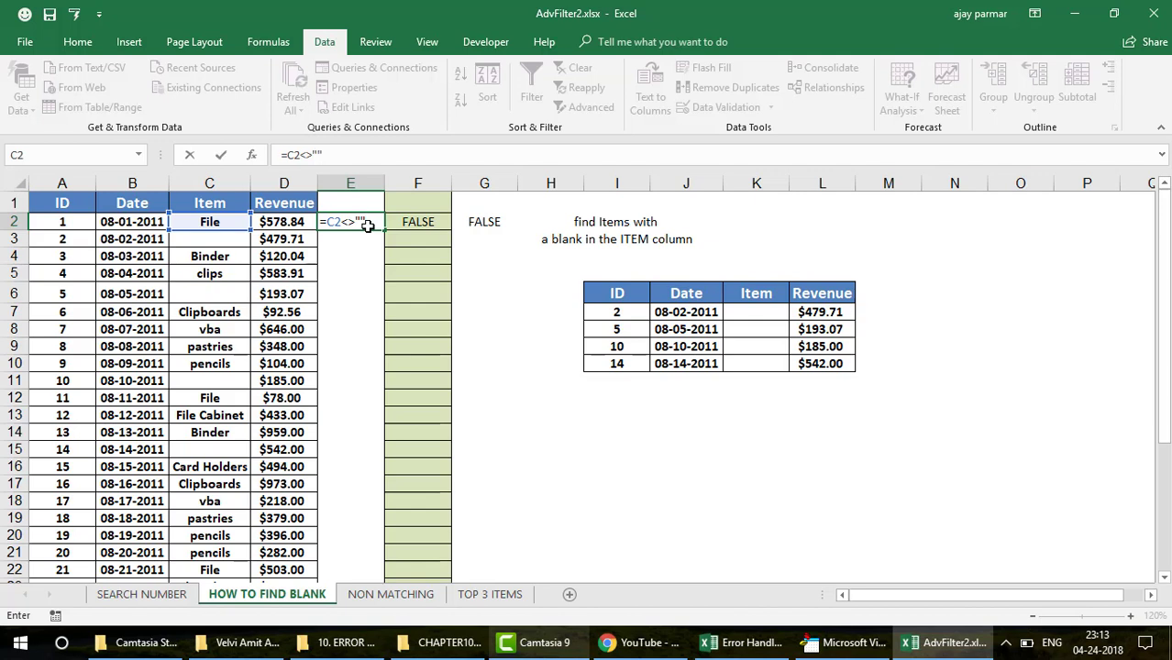
key("ctrl+Return")
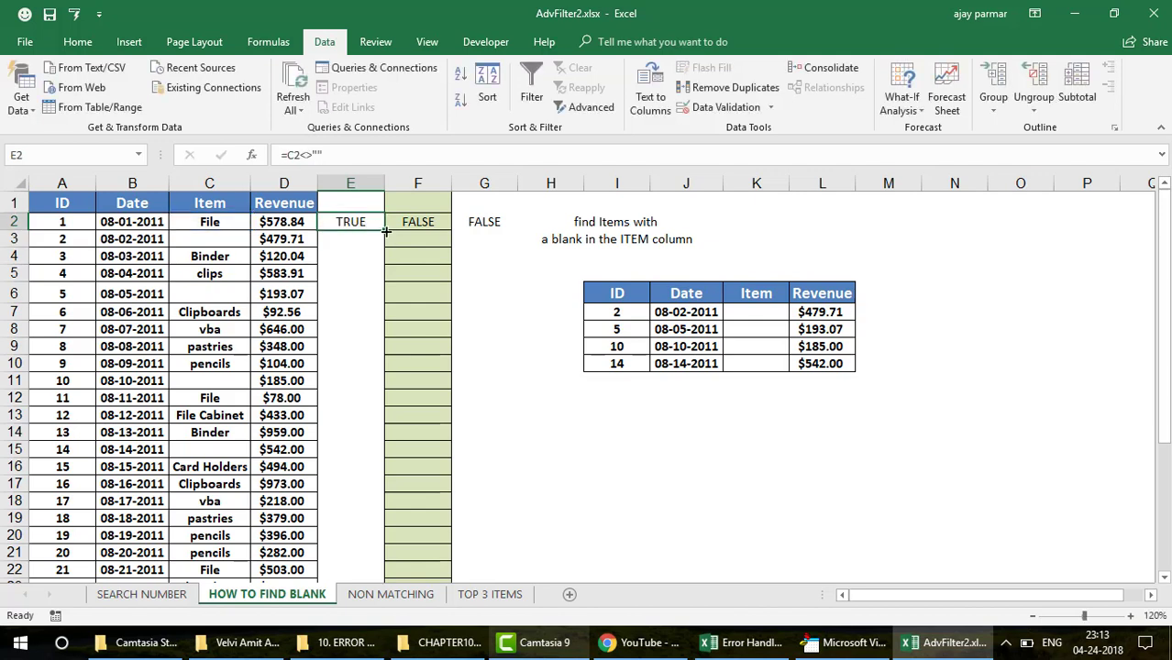
Step: Fill the non-blank formula from E2 down to E20
left_click_drag(386, 232, 389, 552)
left_click(389, 553)
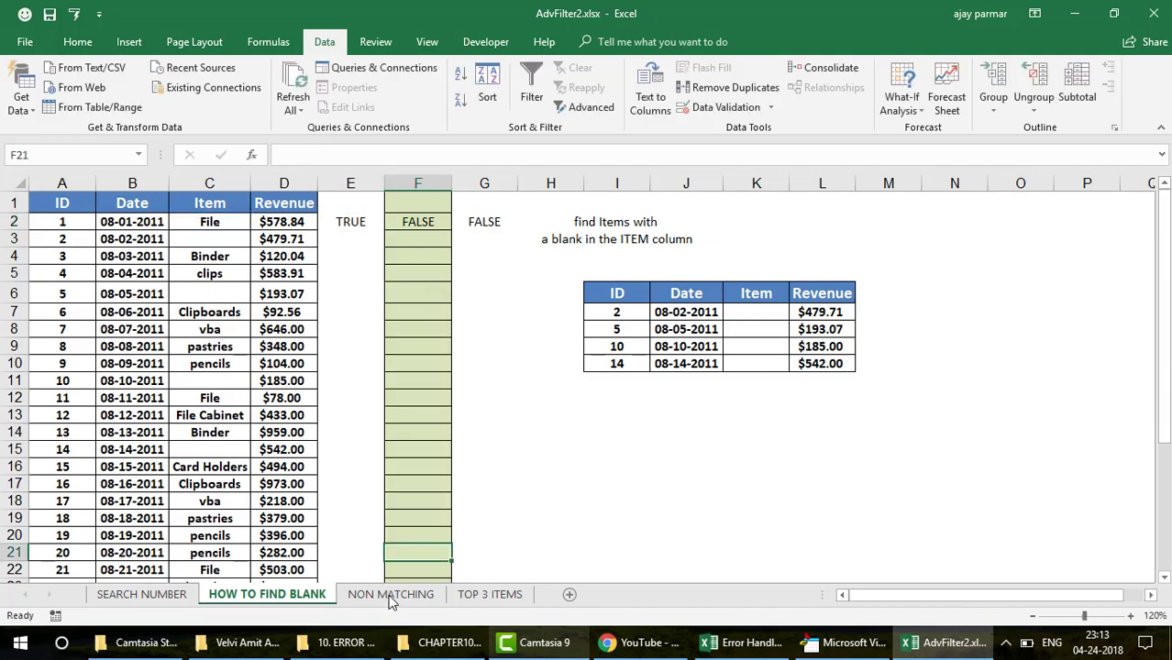
right_click(387, 553)
key("Escape")
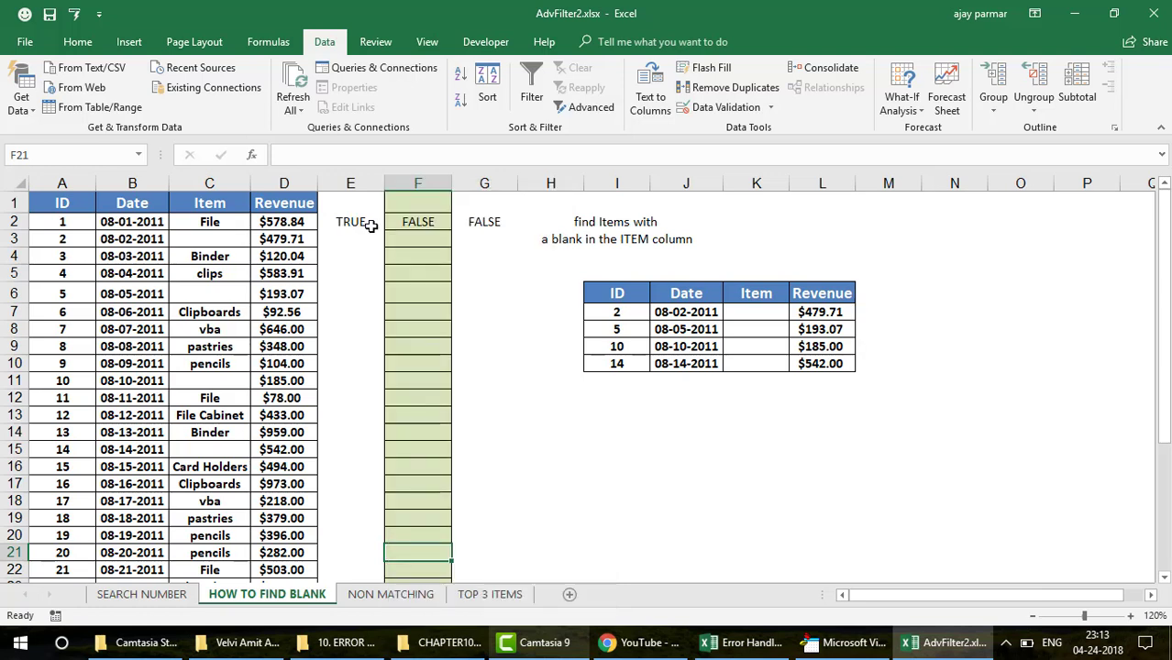
left_click(370, 226)
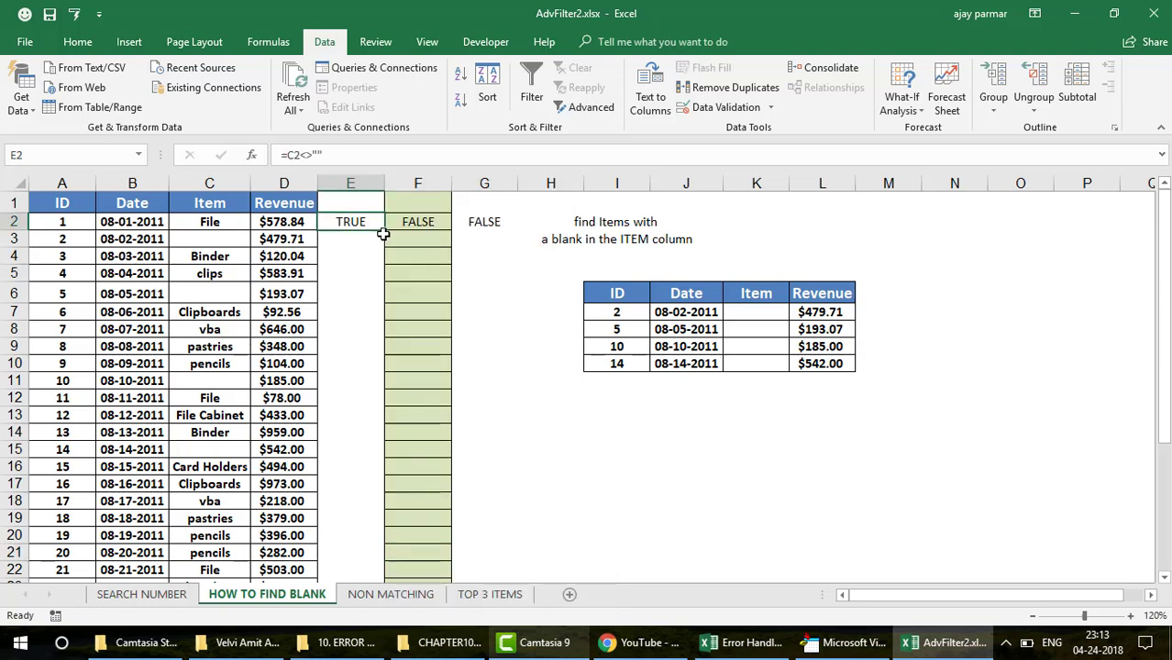
left_click_drag(384, 233, 381, 532)
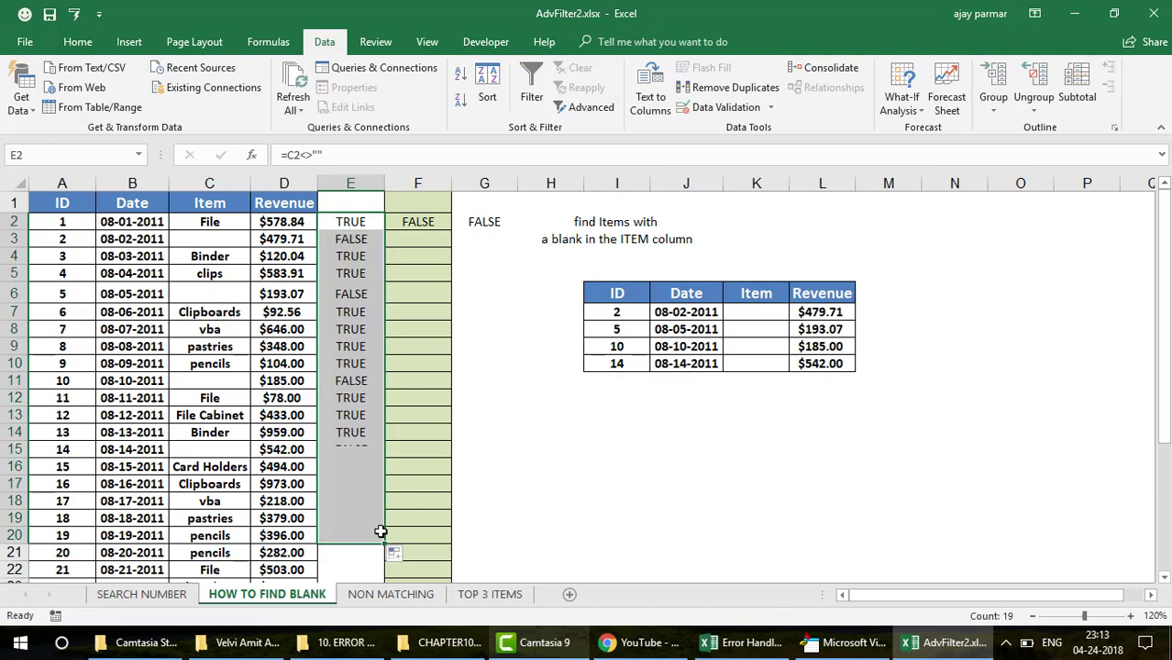
Step: Start a new Advanced Filter on A1:D28 and replace its criteria range with E1:E2
left_click(622, 296)
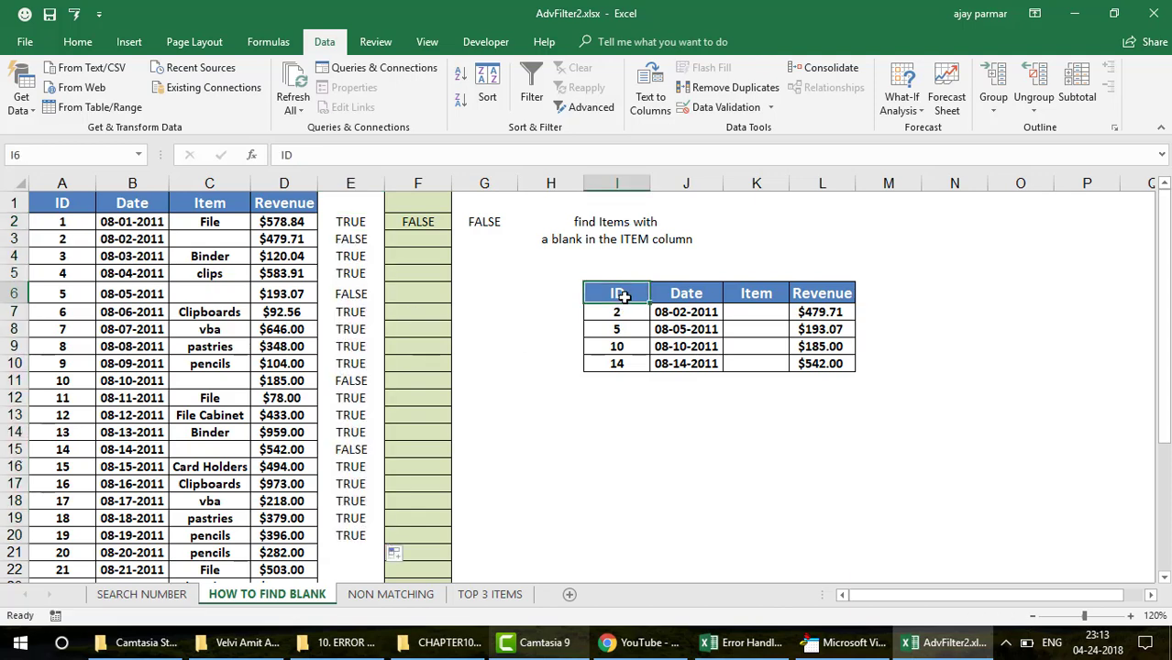
left_click(591, 107)
left_click(831, 314)
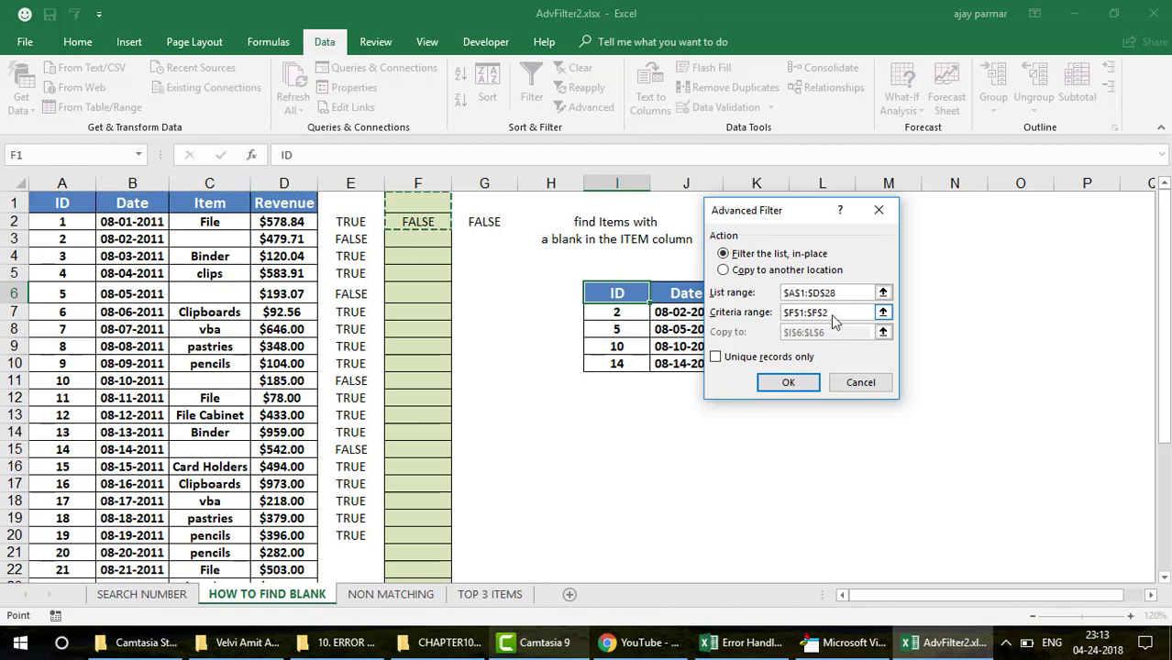
key("BackSpace")
key("BackSpace")
key("BackSpace")
key("BackSpace")
key("BackSpace")
key("BackSpace")
key("BackSpace")
key("BackSpace")
key("BackSpace")
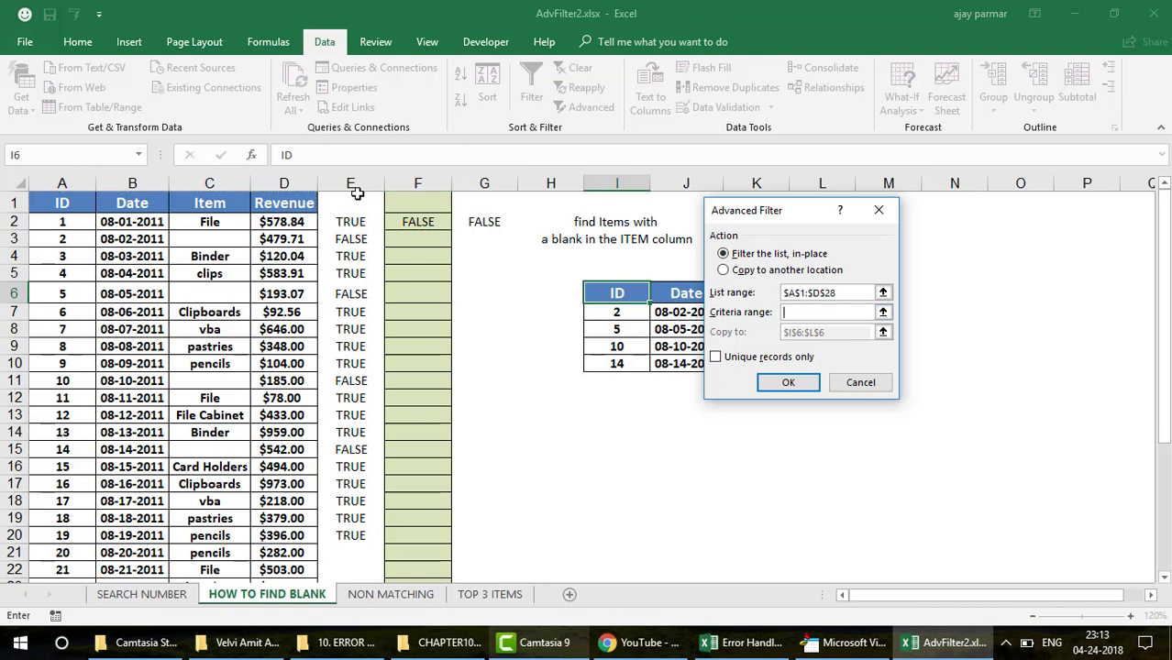
left_click_drag(347, 201, 341, 221)
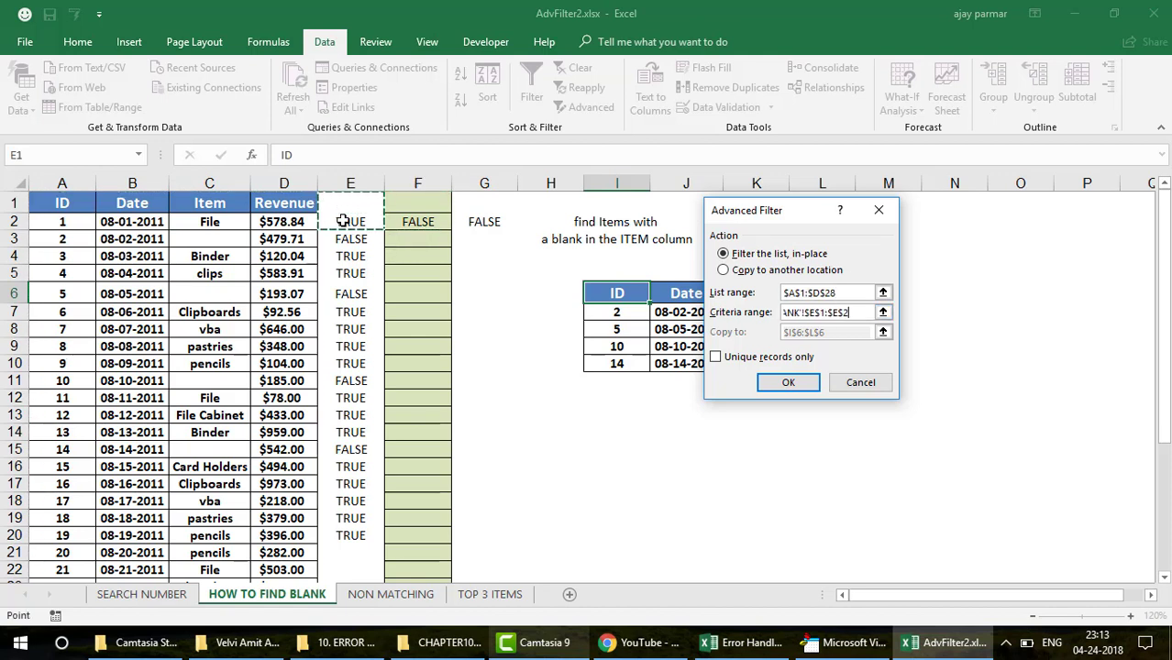
Step: Set the filter to copy unique records only to the extract headers in I6:L6, and run it
left_click(727, 271)
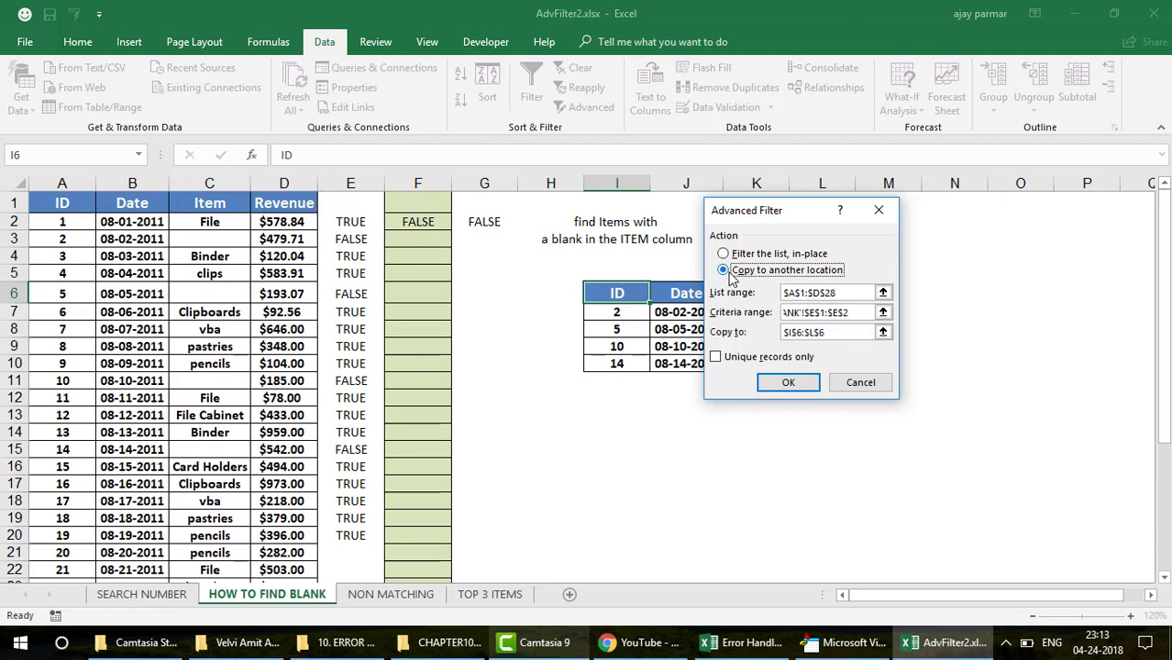
left_click(830, 332)
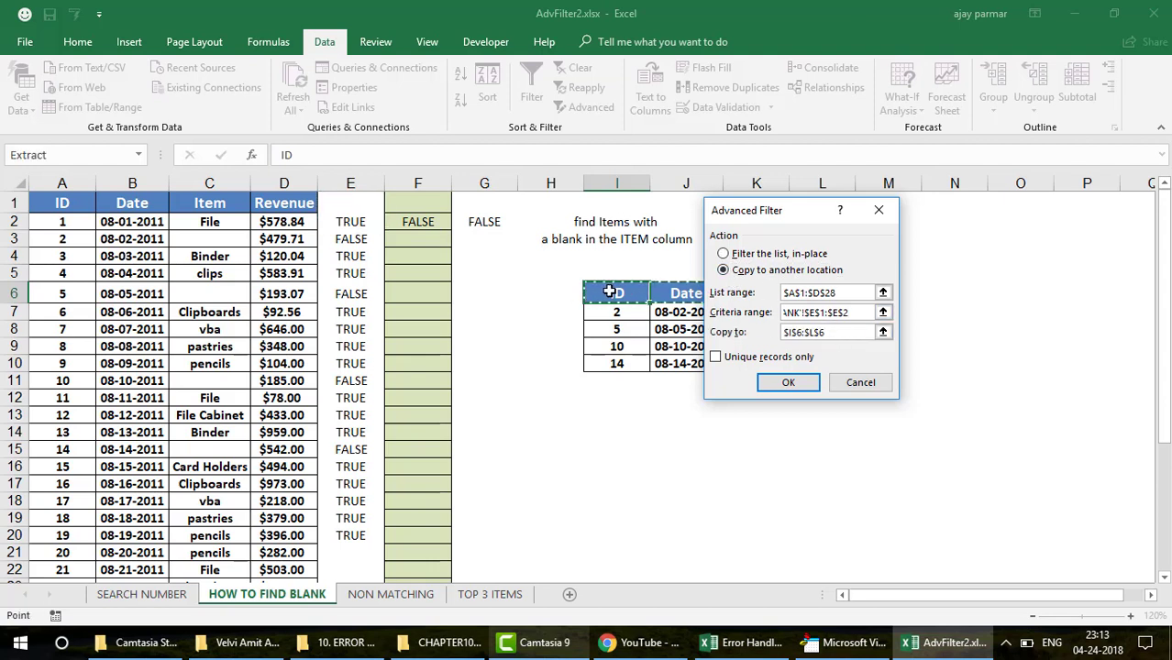
left_click(716, 357)
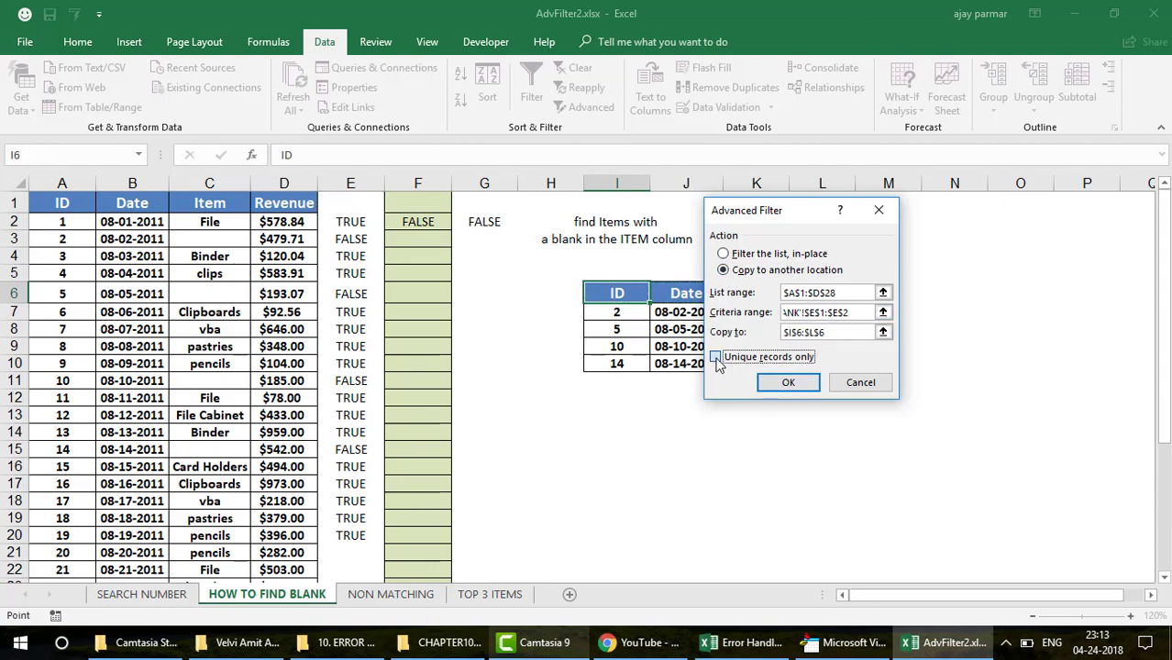
left_click(790, 383)
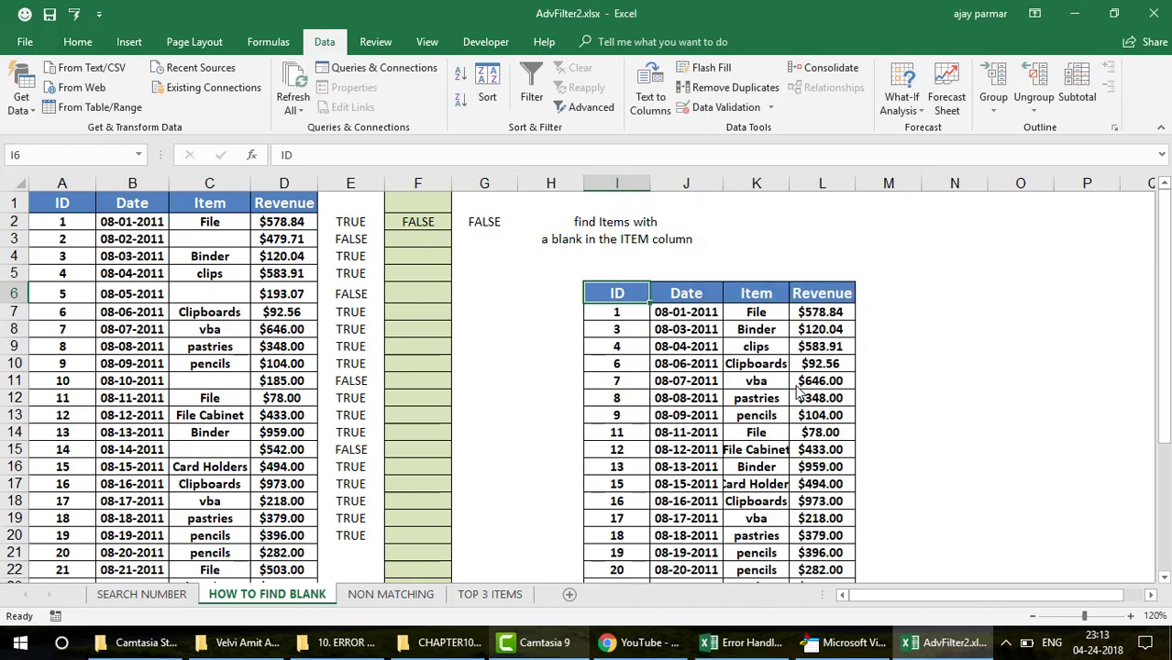
Step: Widen column K to fit the item names and examine the extracted Item values
left_click_drag(791, 179, 816, 180)
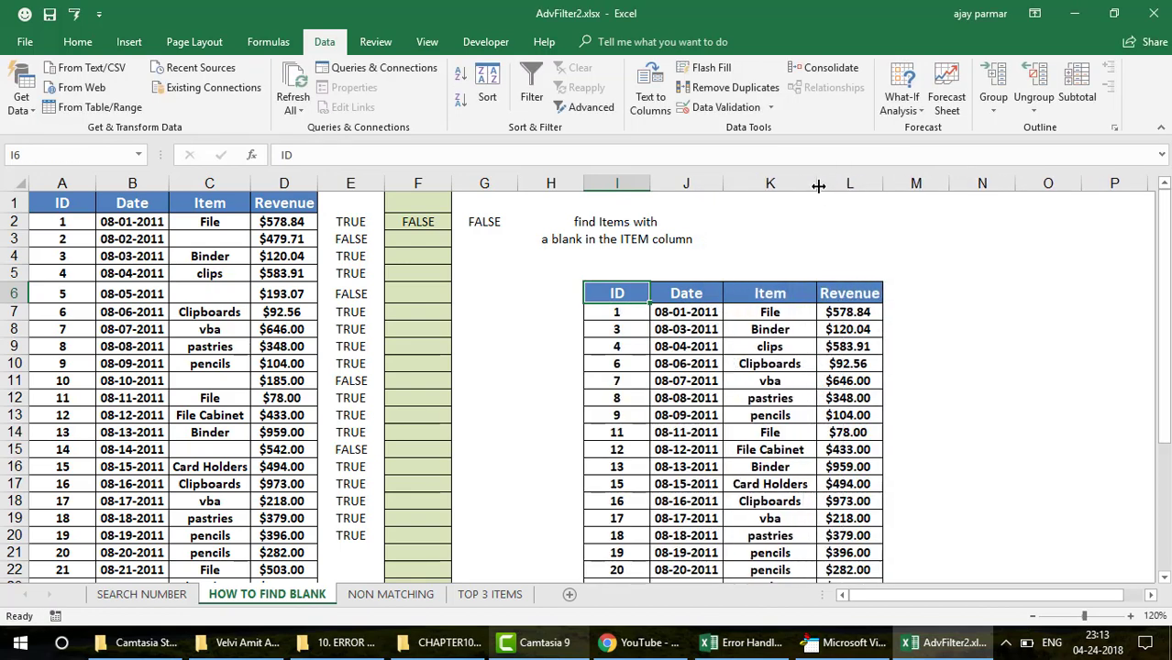
left_click(779, 301)
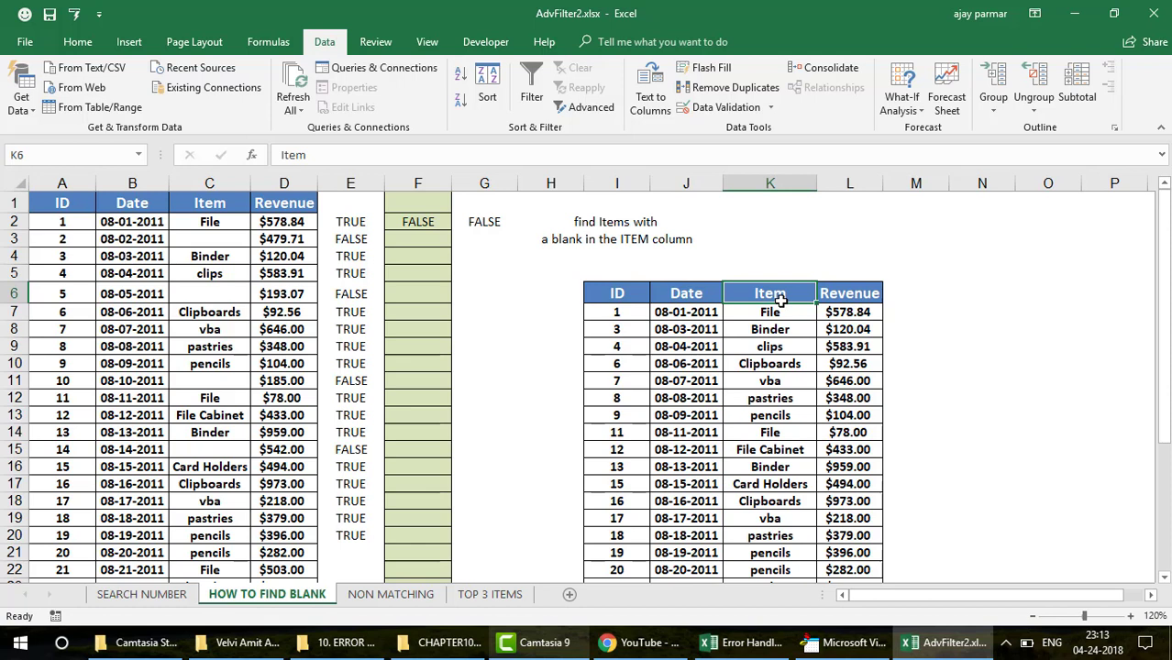
key("Down")
key("Down")
key("Down")
key("Down")
key("Down")
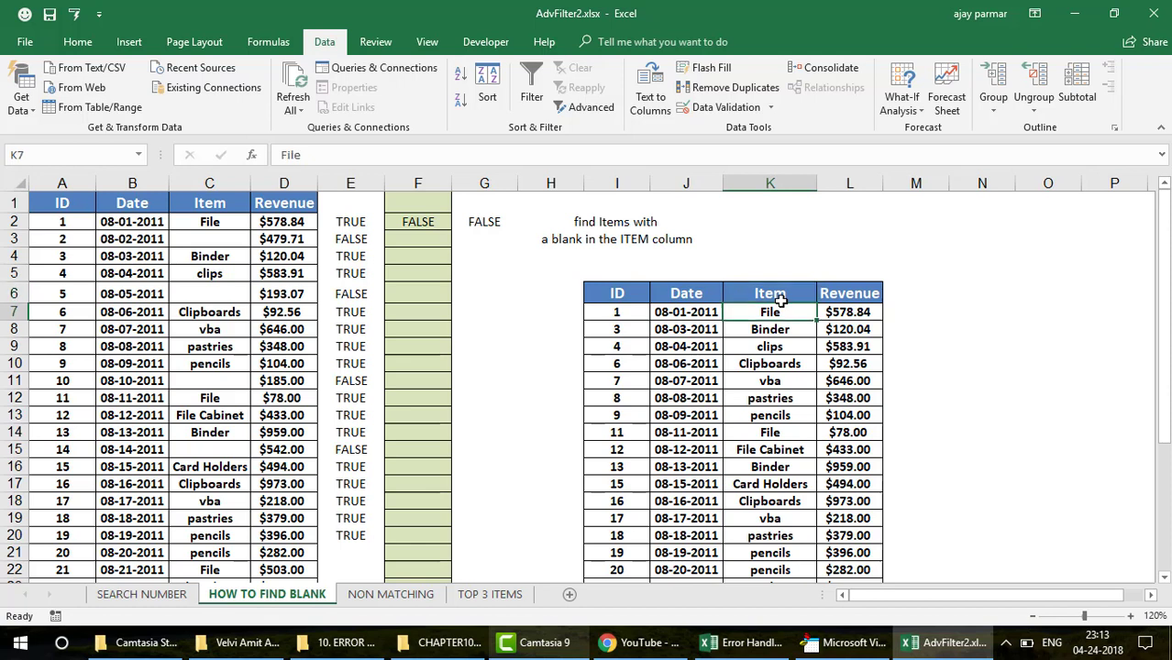
key("Down")
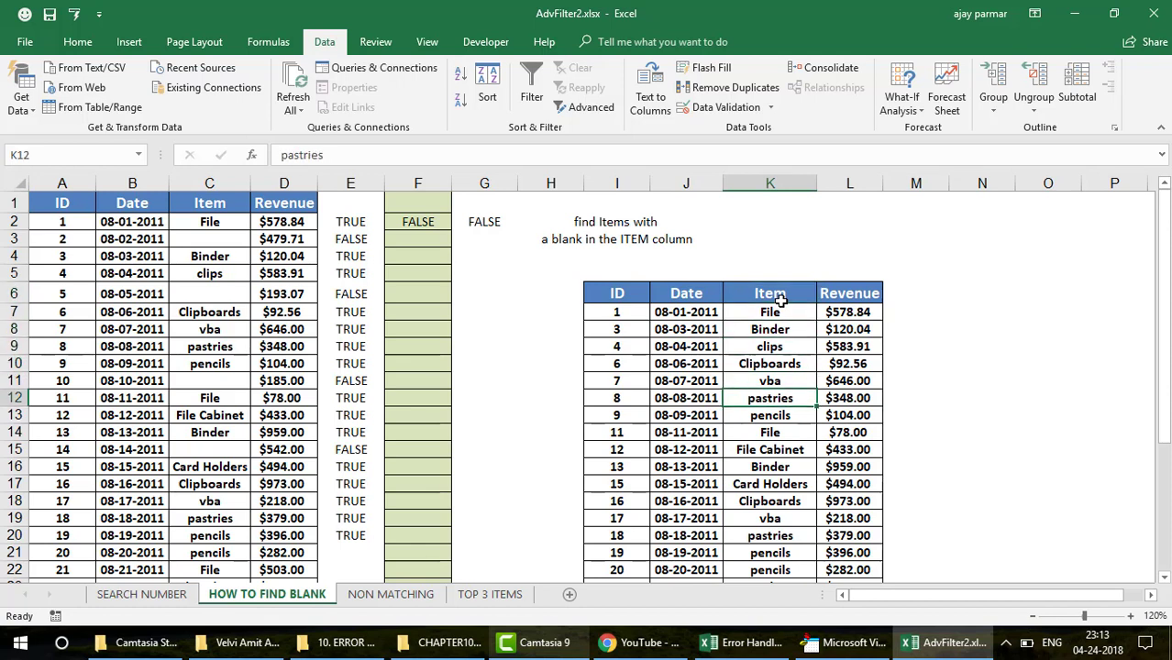
Step: Compare the criteria formulas in E2 and E3 with their Item cells in column C
left_click(350, 222)
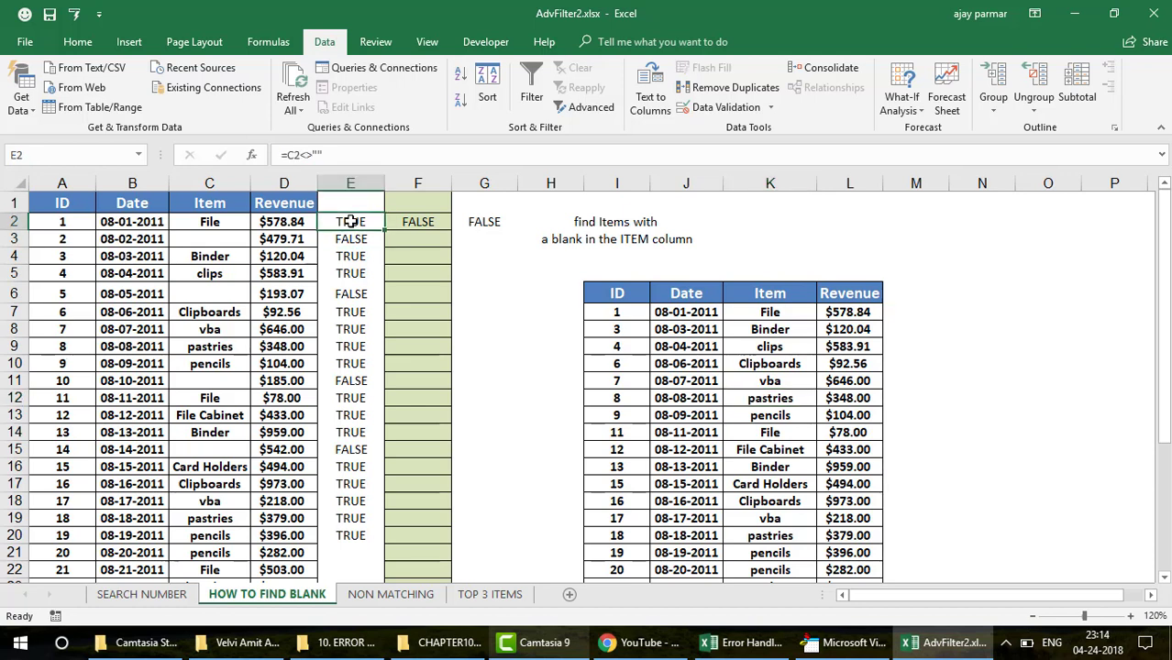
key("Down")
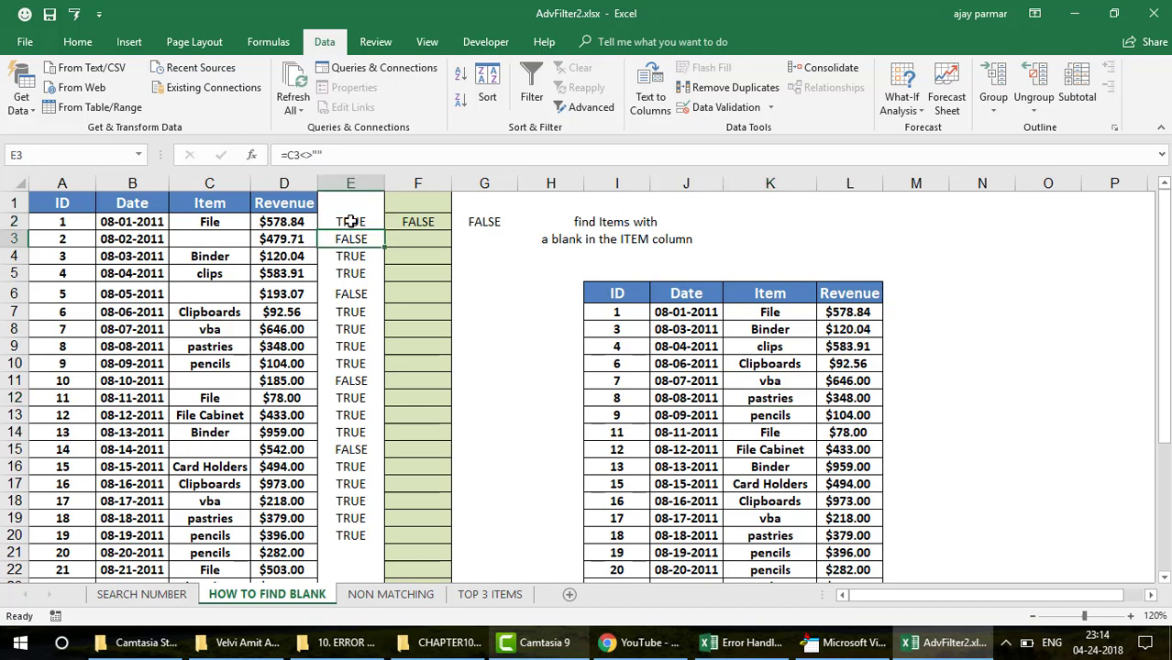
key("Left")
key("Left")
key("Right")
key("Right")
Step: Examine the extracted Item column down to its last record to check for blank entries
left_click(780, 357)
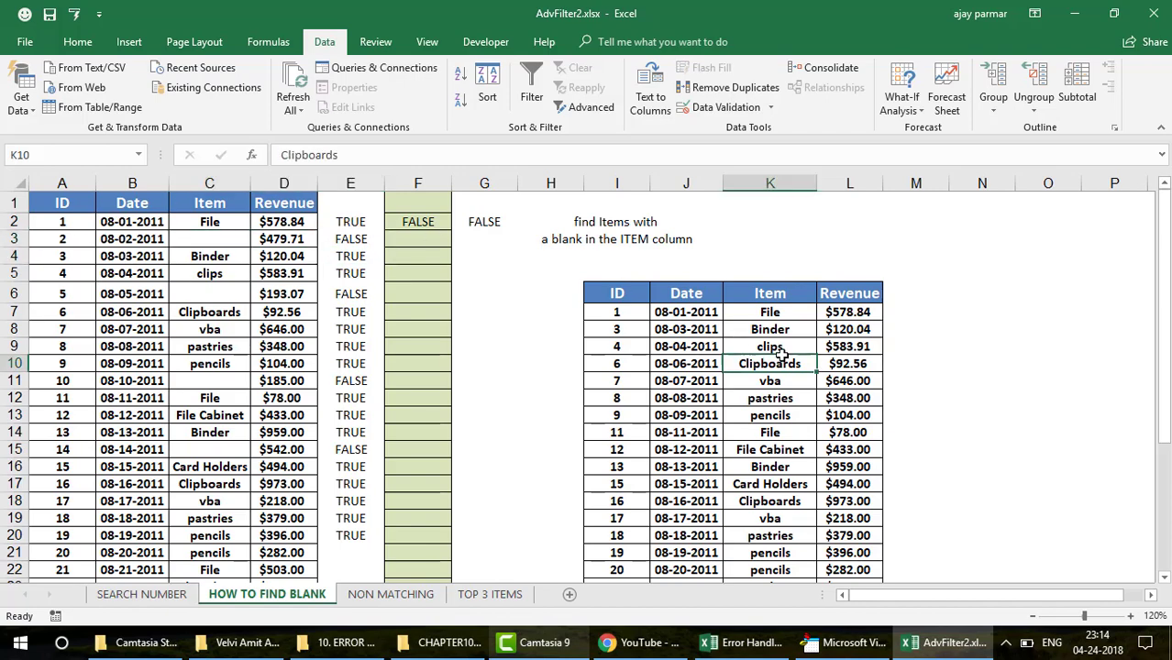
key("Down")
key("Down")
key("Down")
key("Down")
key("Down")
key("Down")
key("Down")
key("Down")
key("Down")
key("Down")
key("Down")
key("Down")
key("Down")
key("Down")
key("Down")
key("Down")
key("Down")
key("Down")
key("Down")
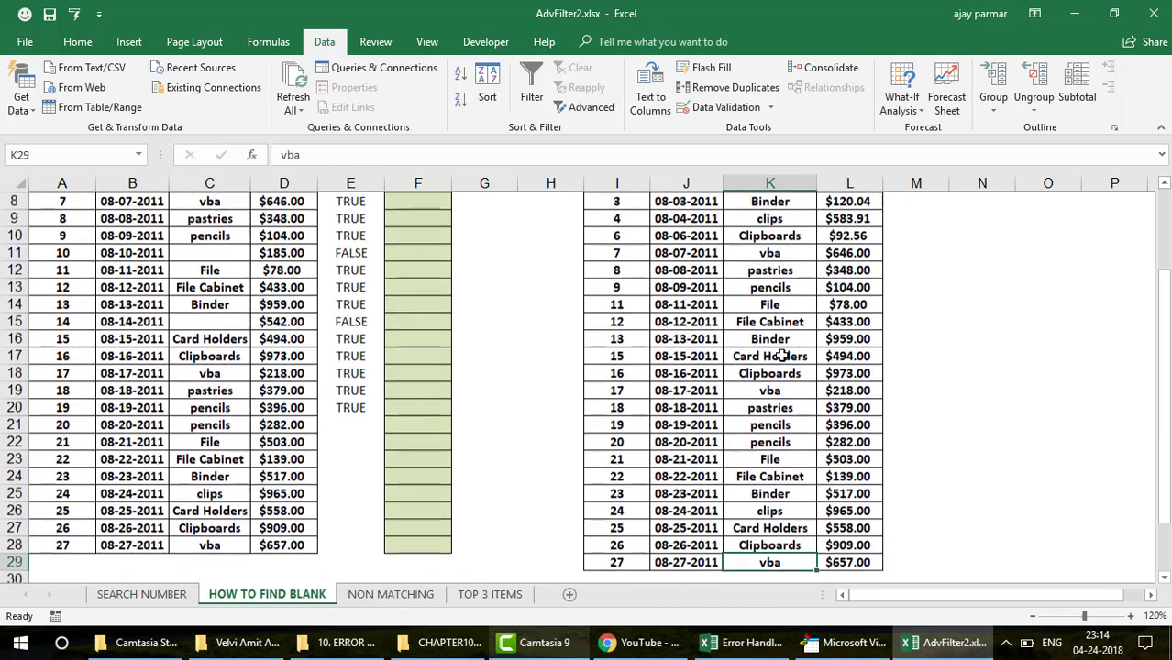
key("Down")
key("Up")
key("Up")
key("Up")
key("Up")
key("Up")
key("Up")
key("Up")
key("Up")
key("Up")
key("Up")
key("Up")
key("Up")
key("Up")
key("Up")
key("Up")
key("Up")
key("Up")
key("Up")
key("Up")
key("Up")
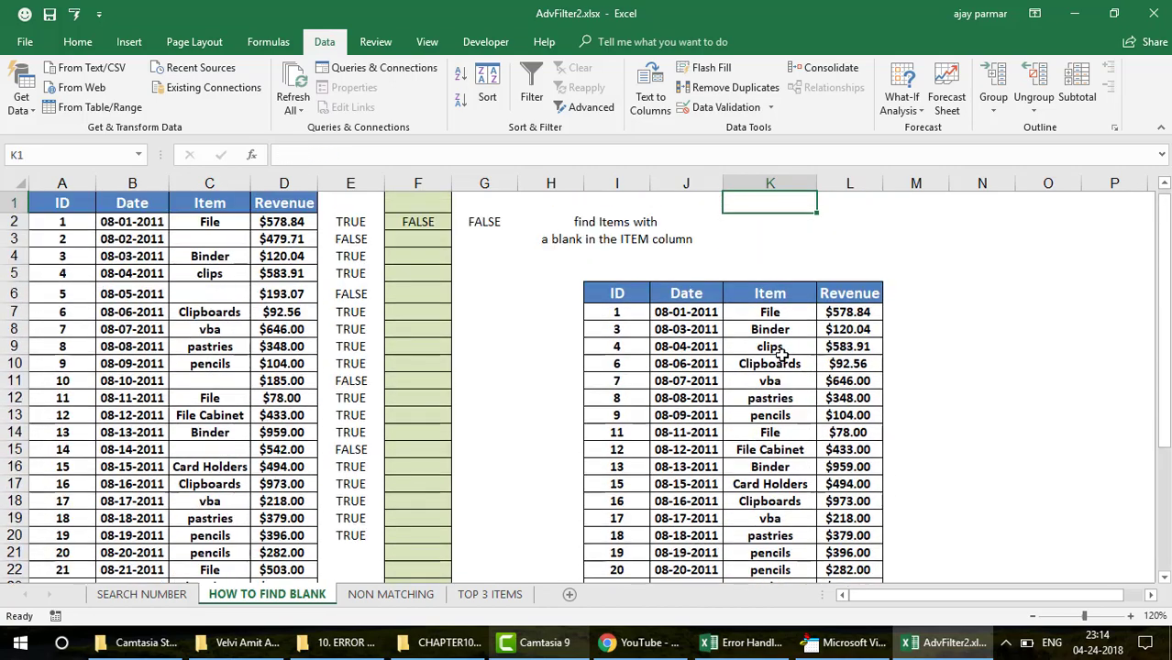
Step: Undo the widening of column K and clear the contents of the extracted table from I6:L6 down to its last row
left_click(633, 290)
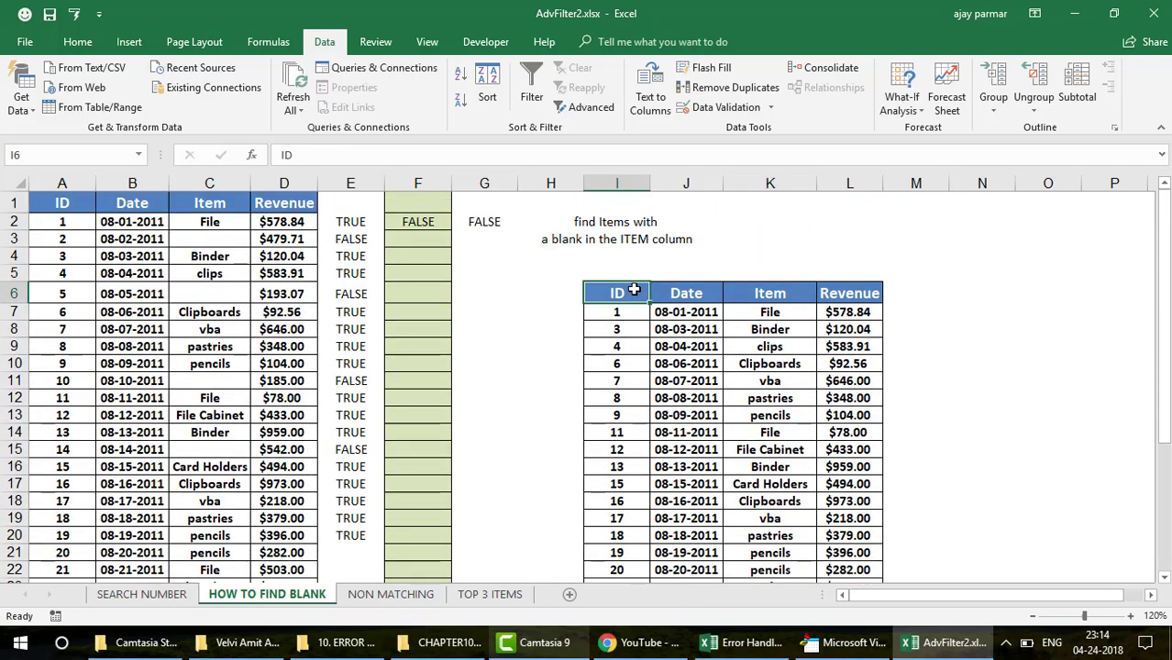
key("ctrl+z")
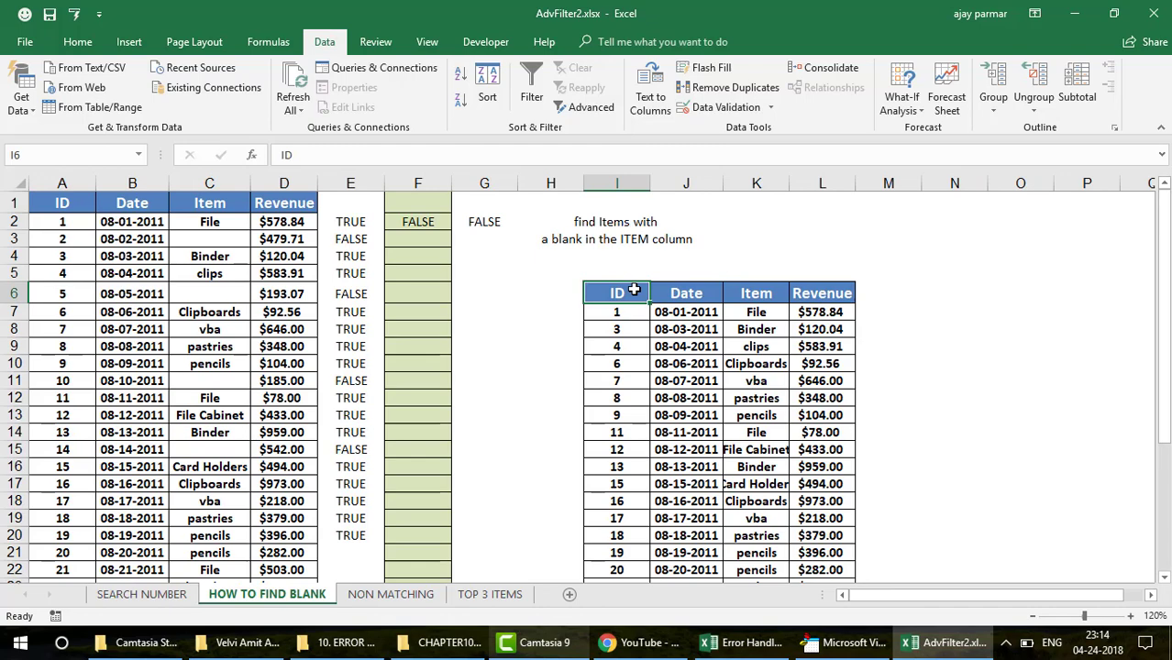
key("ctrl+shift+Right")
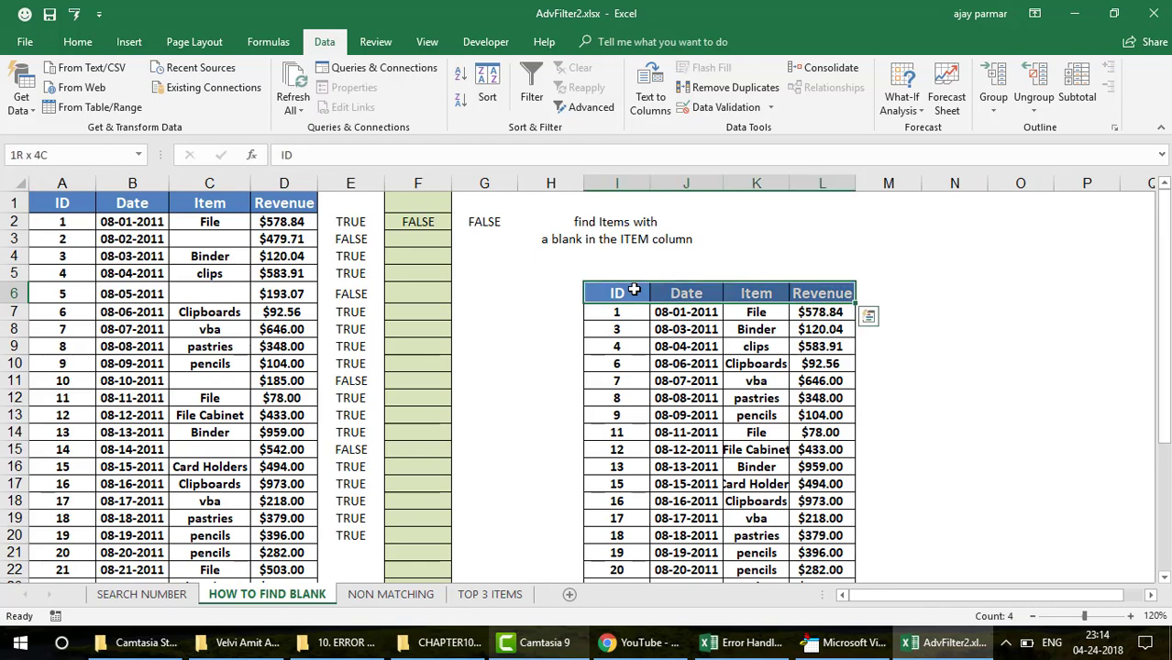
key("ctrl+shift+Down")
scroll(634, 290, "down", 2)
key("Delete")
scroll(634, 290, "up", 2)
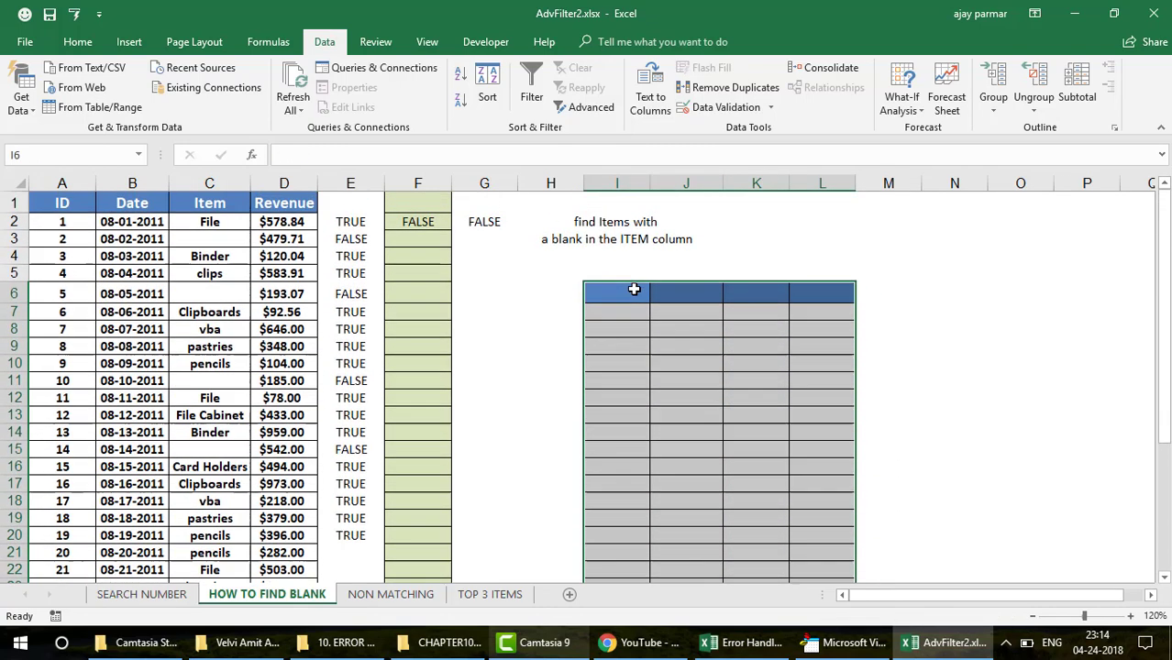
Step: Start a new Advanced Filter on A1:D28 that copies to another location, with its criteria range replaced by F1:F2
left_click(634, 290)
left_click(598, 108)
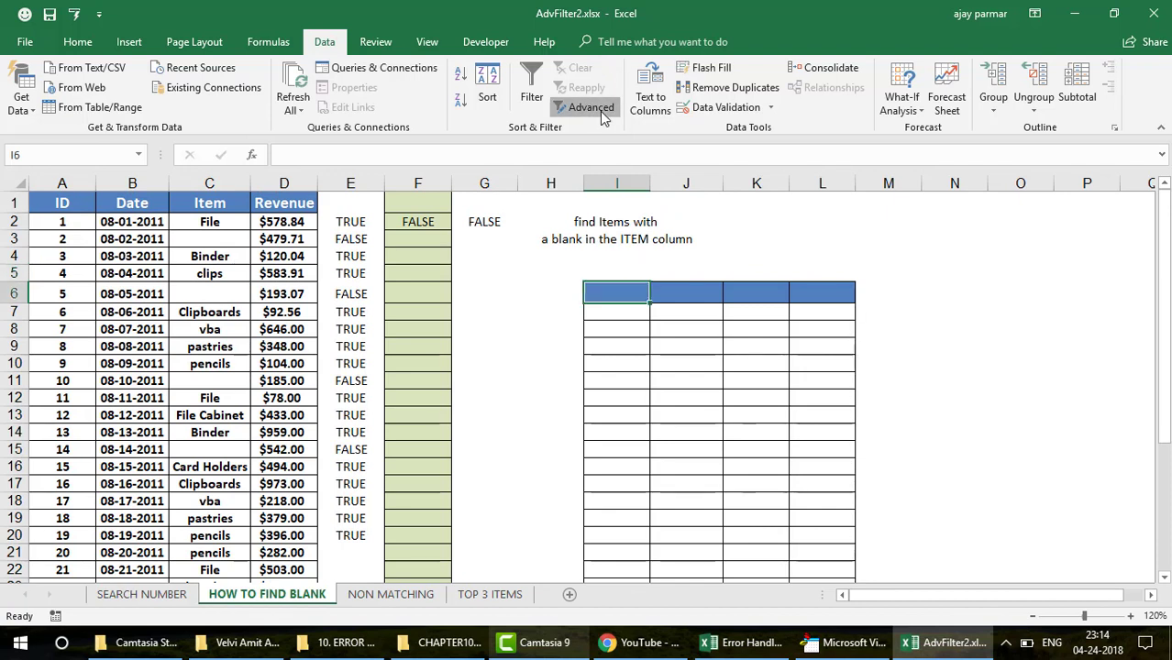
left_click(739, 269)
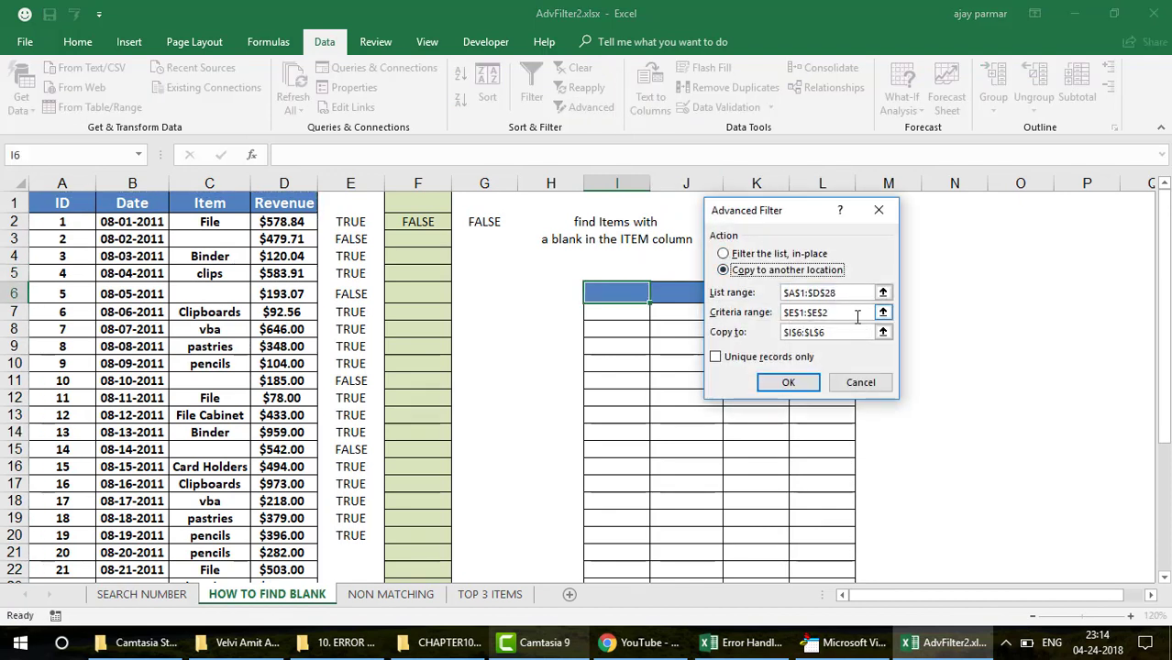
left_click(857, 314)
key("End")
key("BackSpace")
key("BackSpace")
key("BackSpace")
key("BackSpace")
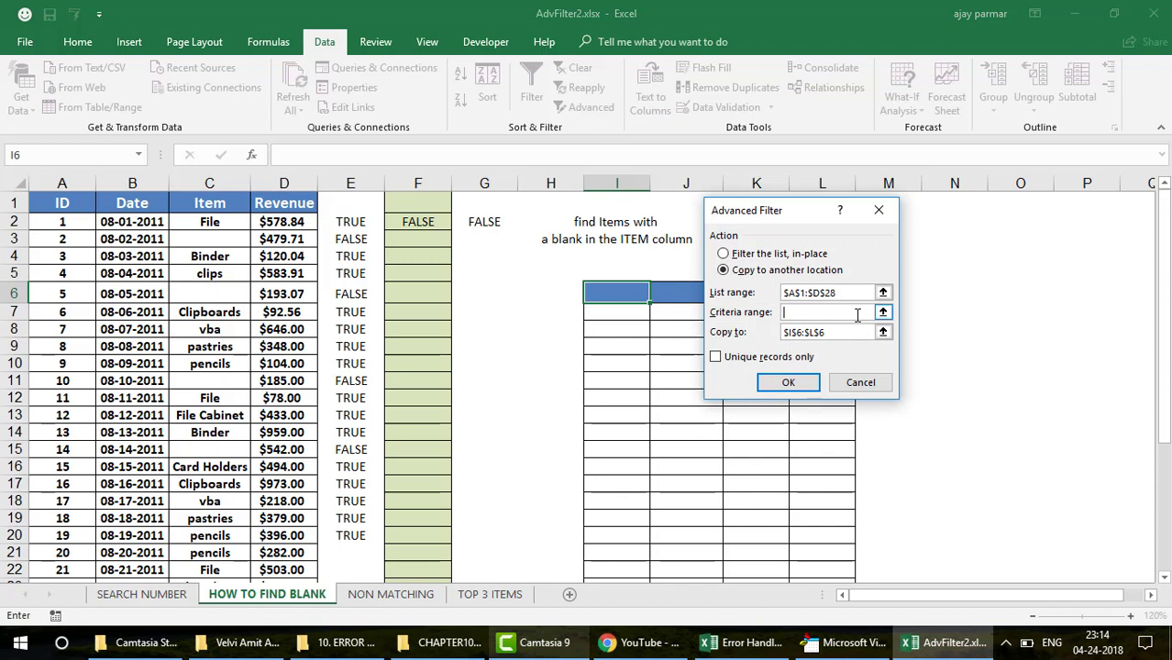
left_click(426, 202)
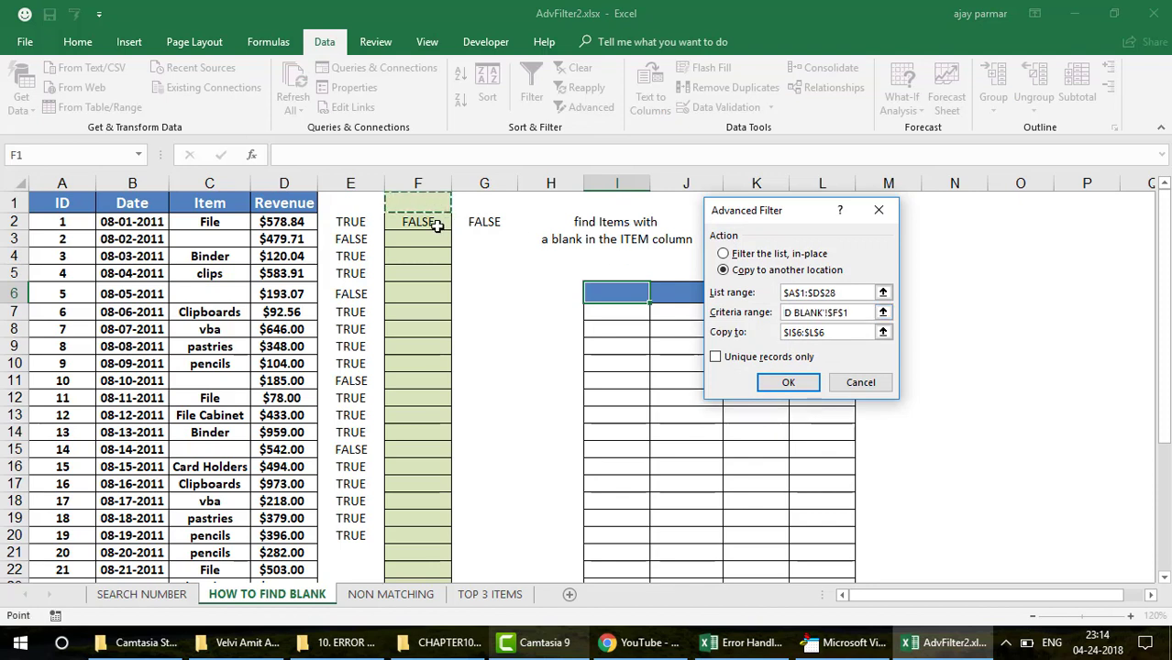
left_click_drag(438, 226, 432, 226)
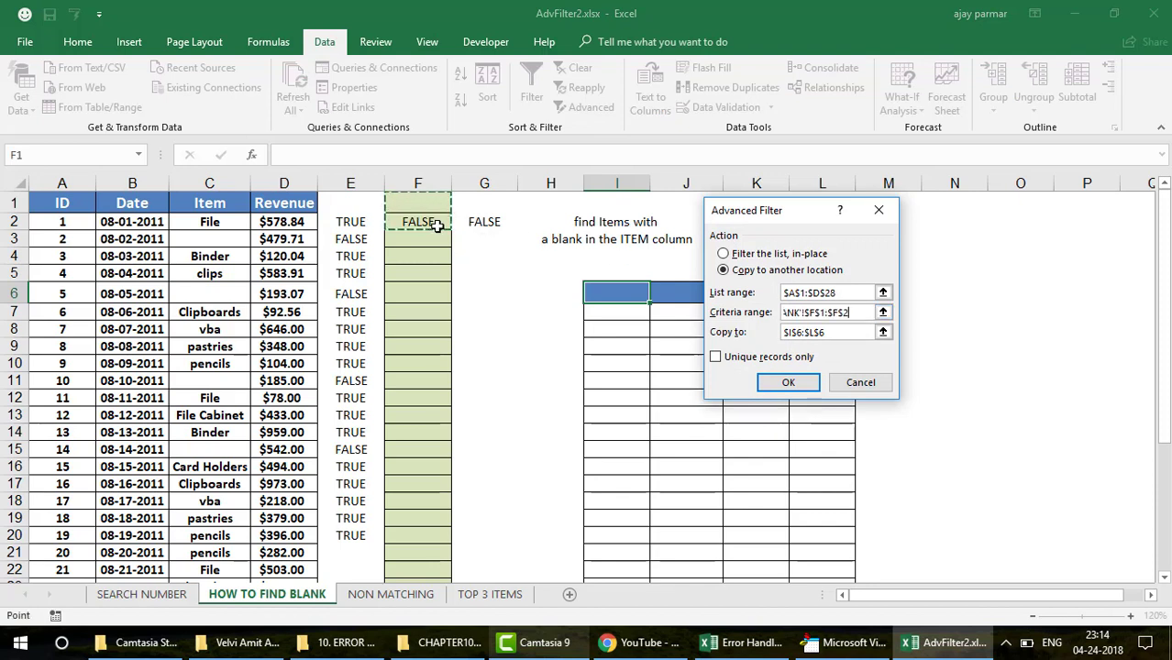
Step: Restrict the filter to unique records only and run it with I6:L6 as the copy destination
left_click(720, 357)
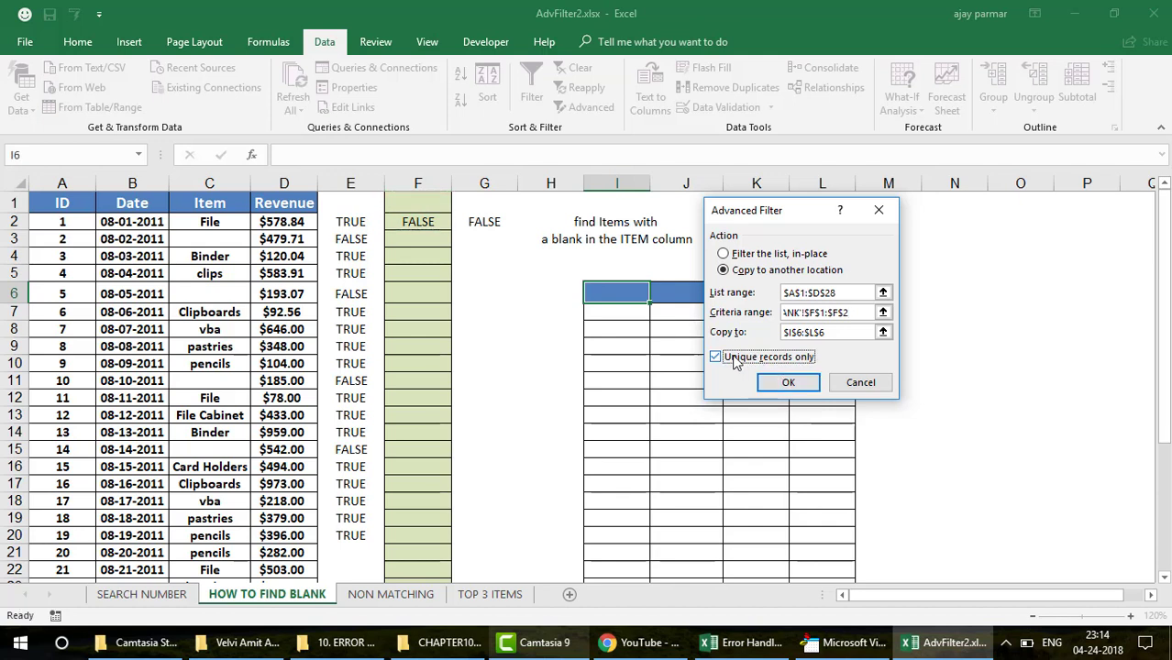
left_click(798, 389)
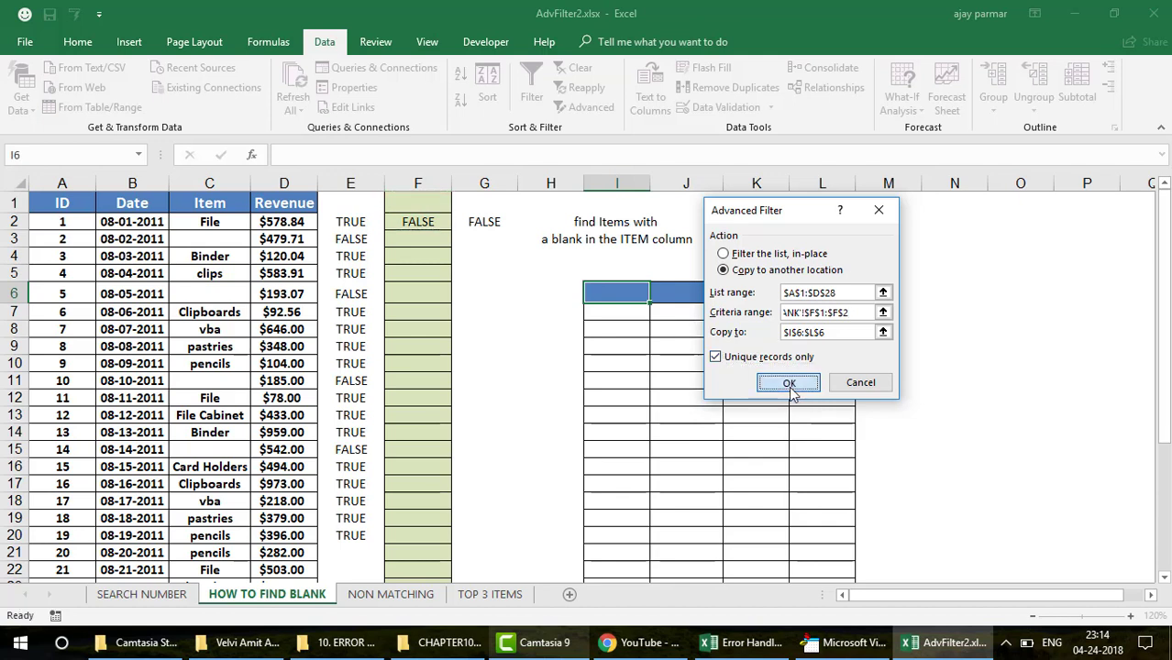
left_click(650, 413)
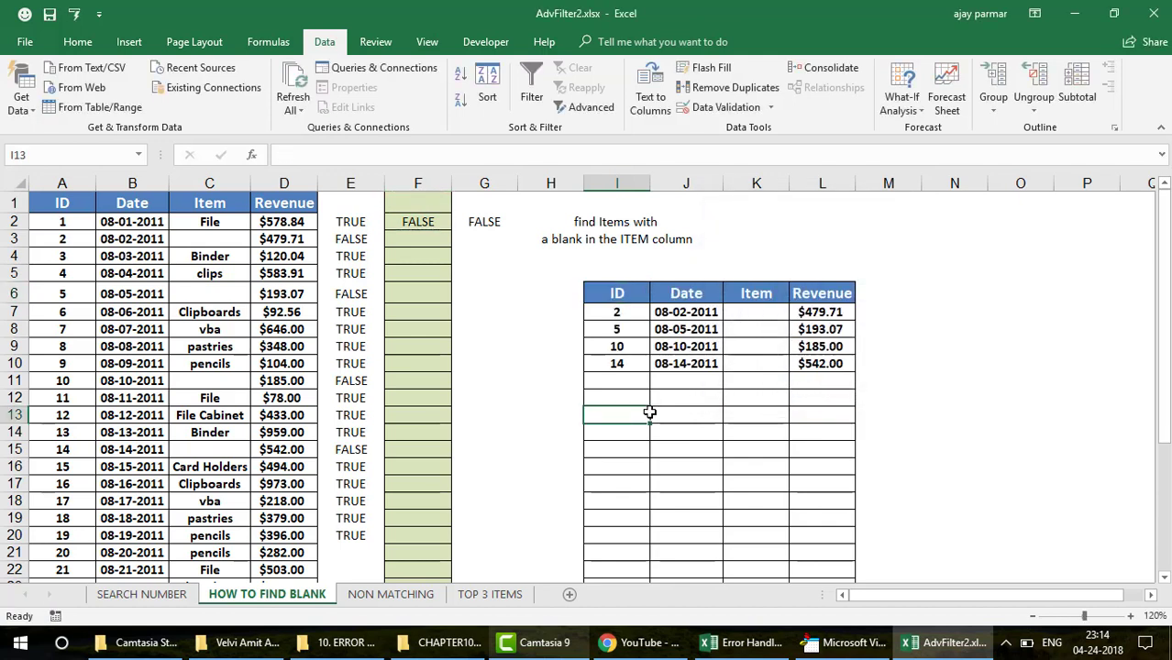
Step: Delete the filled-down criteria formulas in E3:E20, keeping only the one in E2
left_click(352, 241)
key("ctrl+shift+Down")
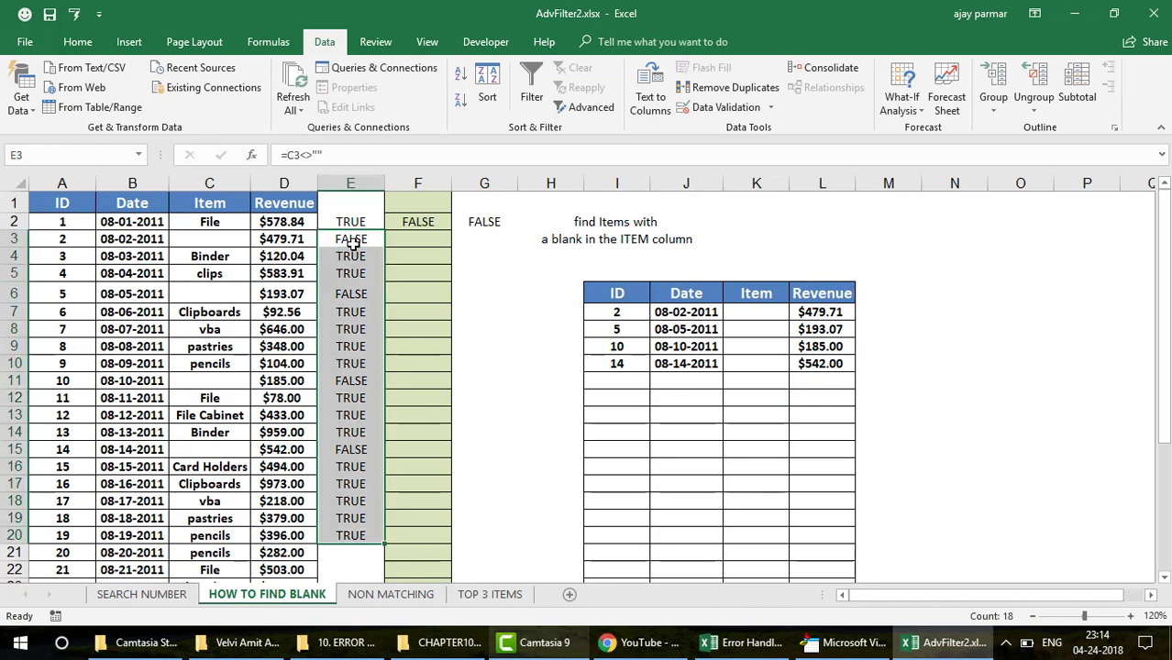
key("Delete")
key("Up")
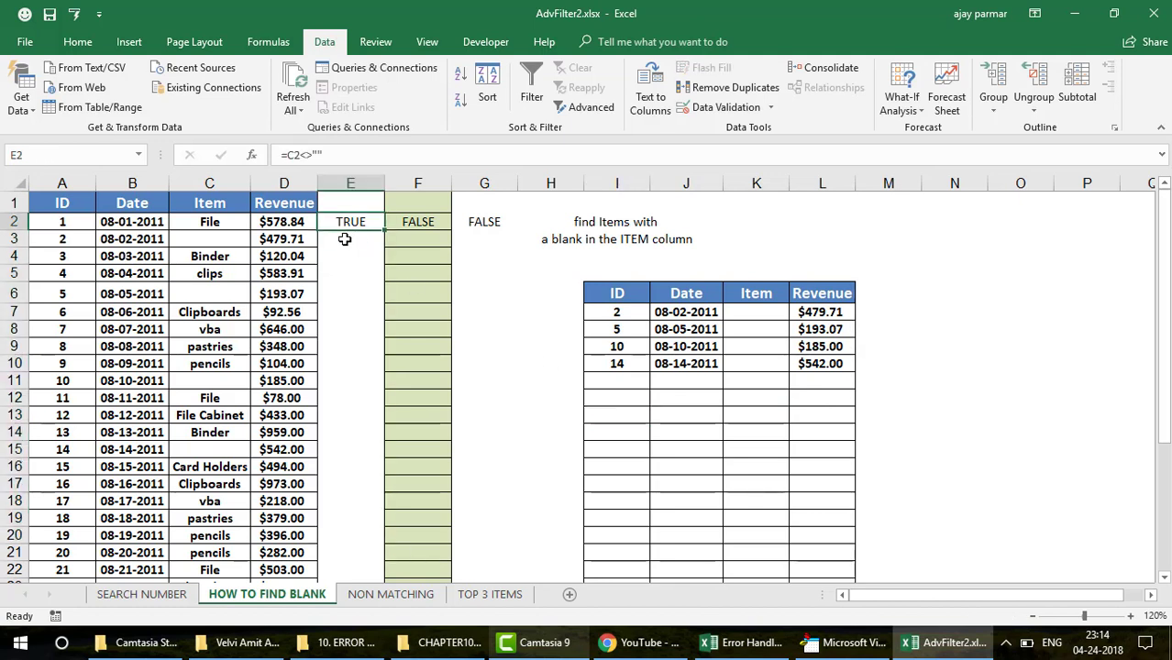
Step: Switch to the NON MATCHING sheet, widen the Amount1 and Amount2 columns, and select the criteria note in I3
left_click(400, 596)
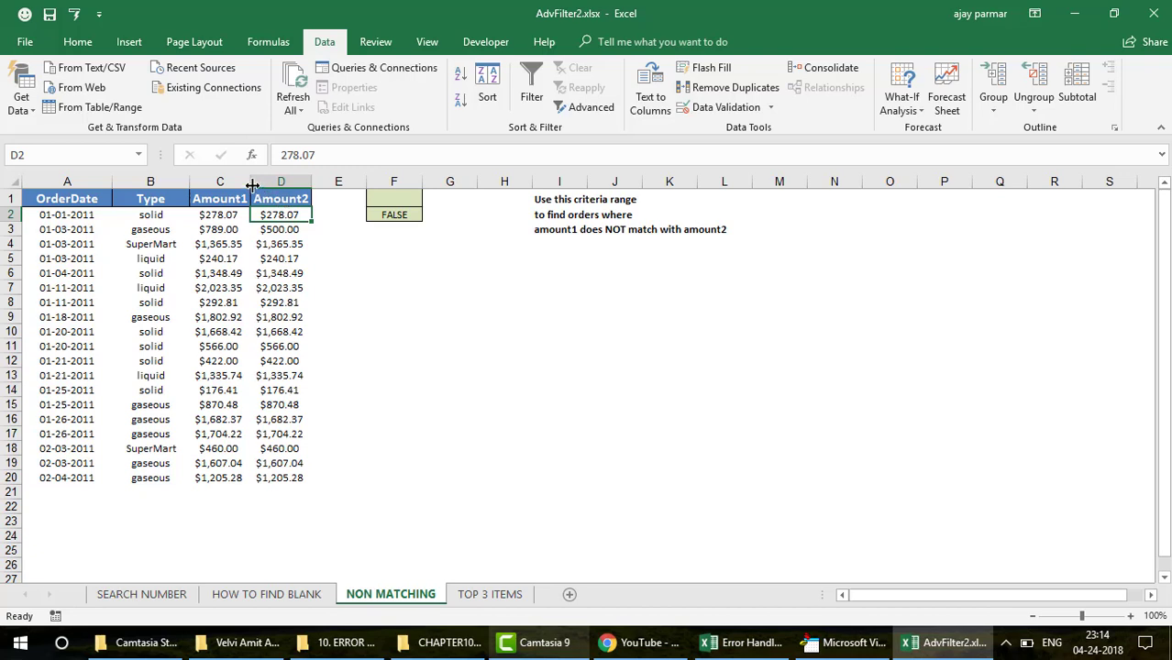
left_click_drag(251, 186, 391, 182)
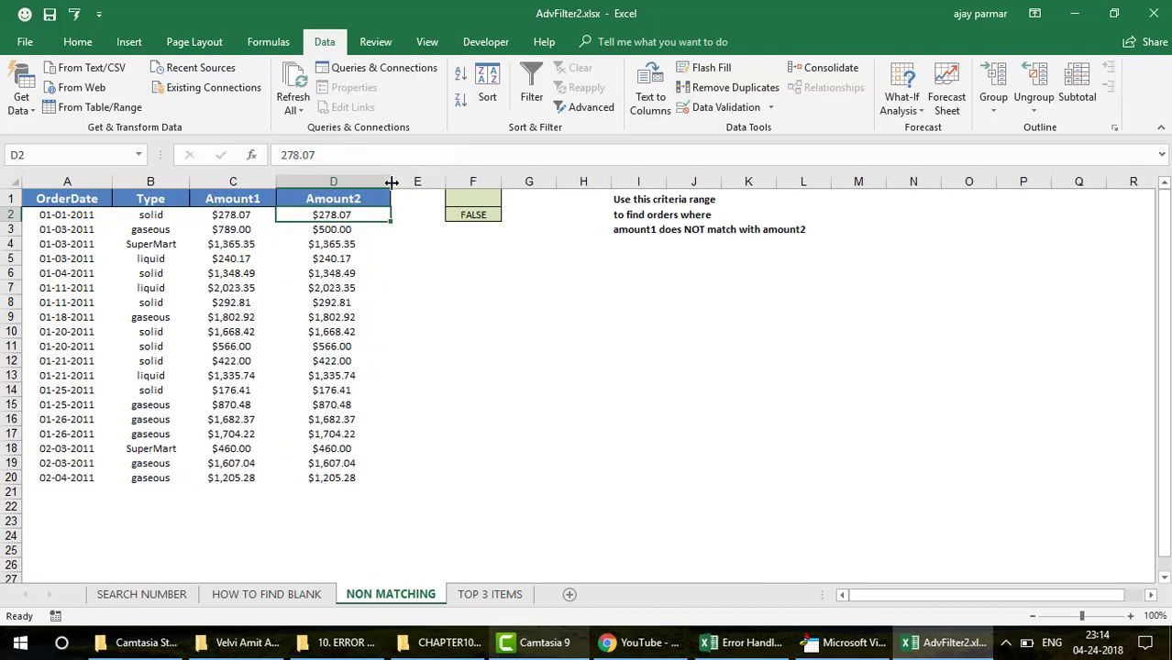
left_click(645, 229)
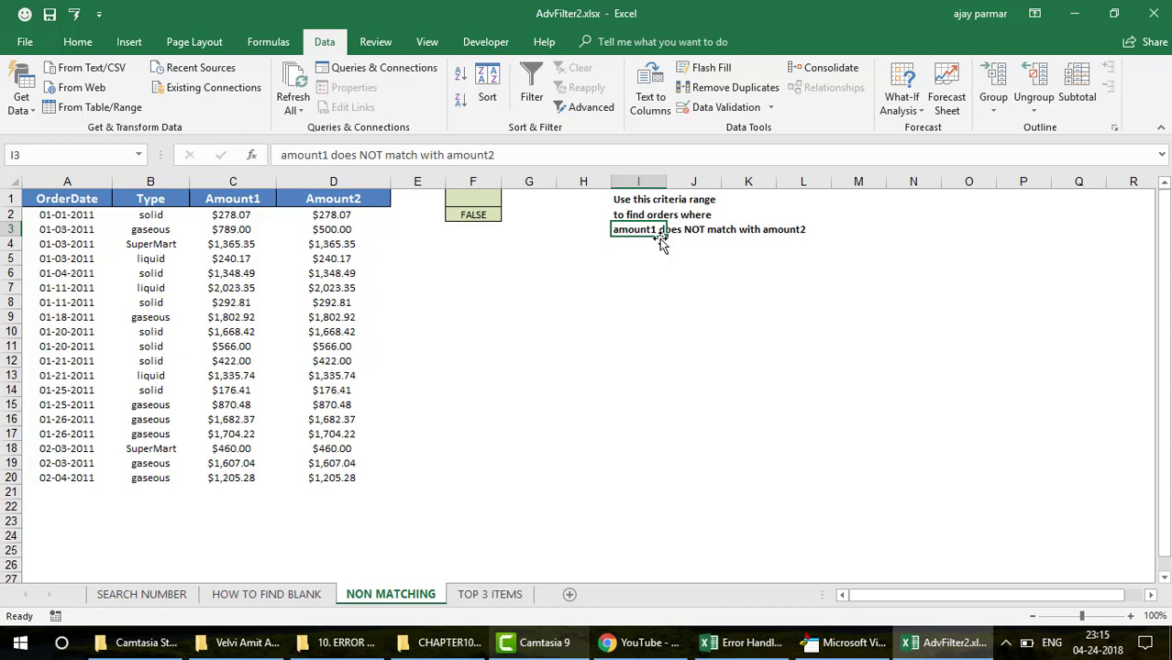
Step: Enter the non-matching criteria formula =C2<>D2 in E2 and fill it down to E20
left_click(408, 220)
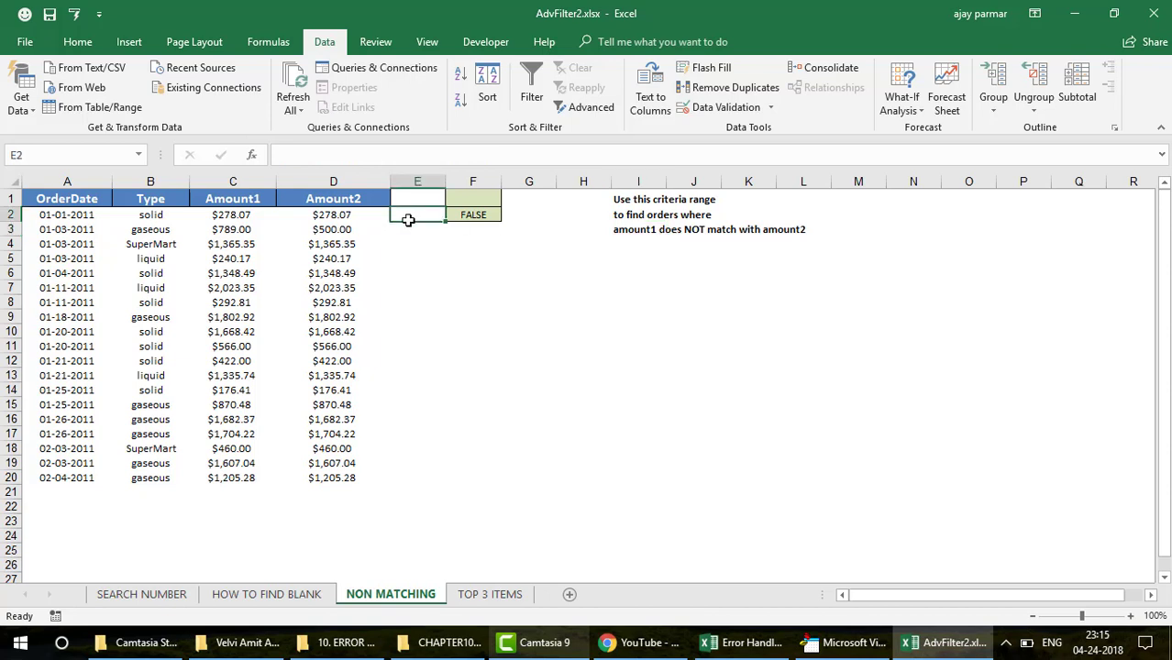
type("=")
key("Left")
key("Left")
type("<")
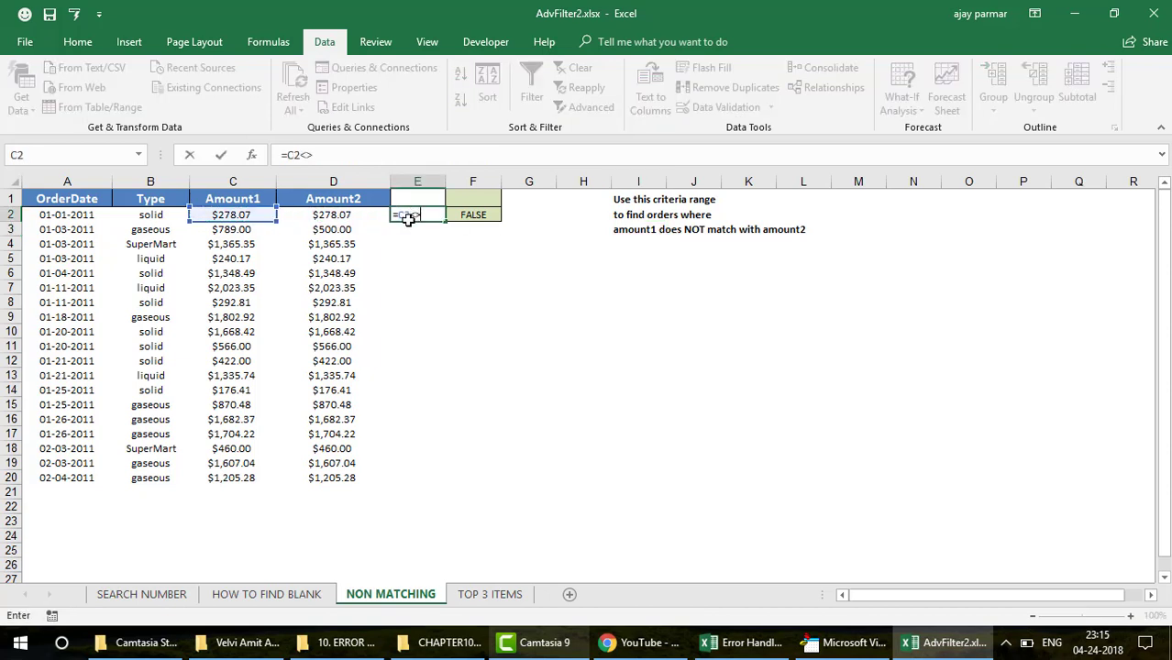
type(">")
key("Left")
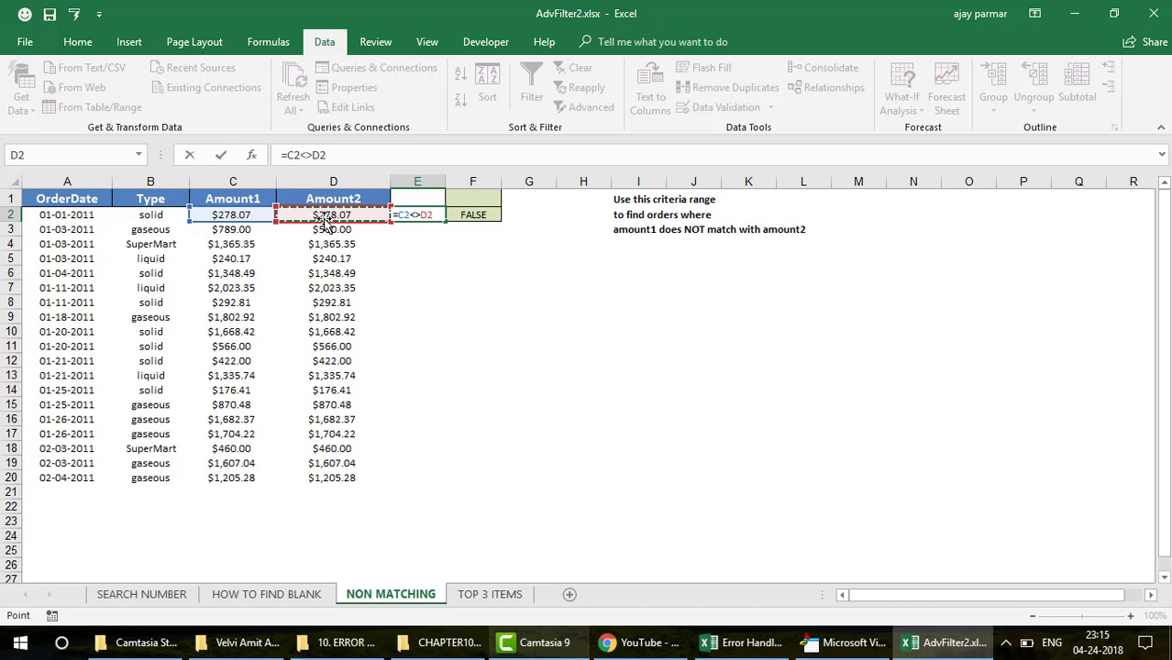
key("Return")
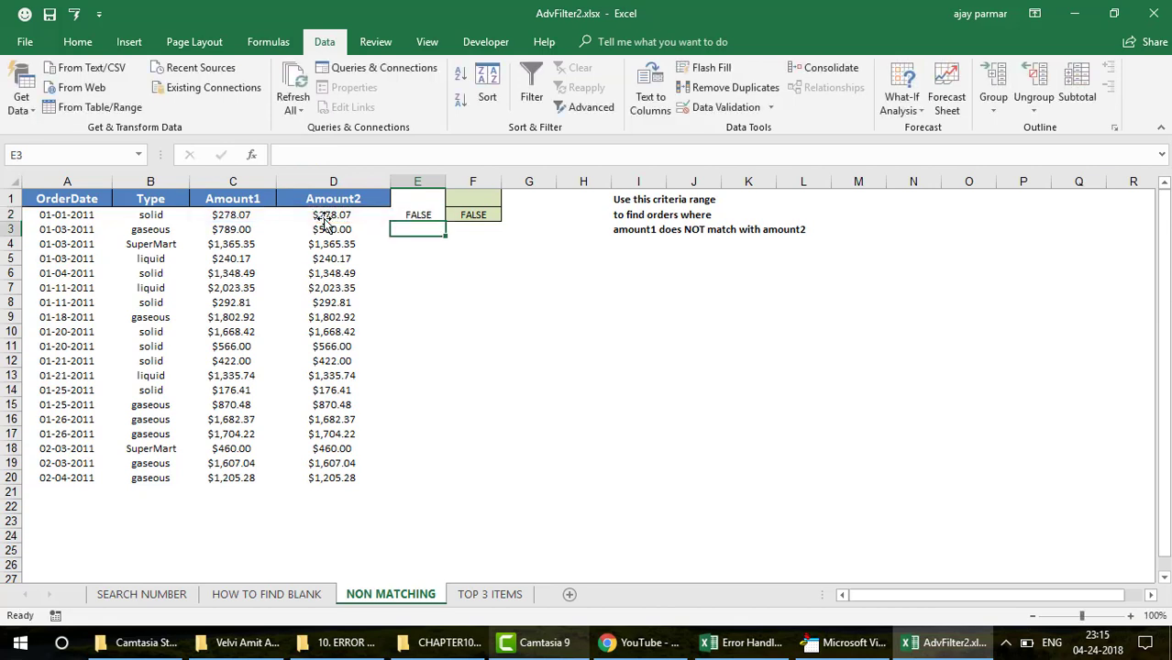
key("Up")
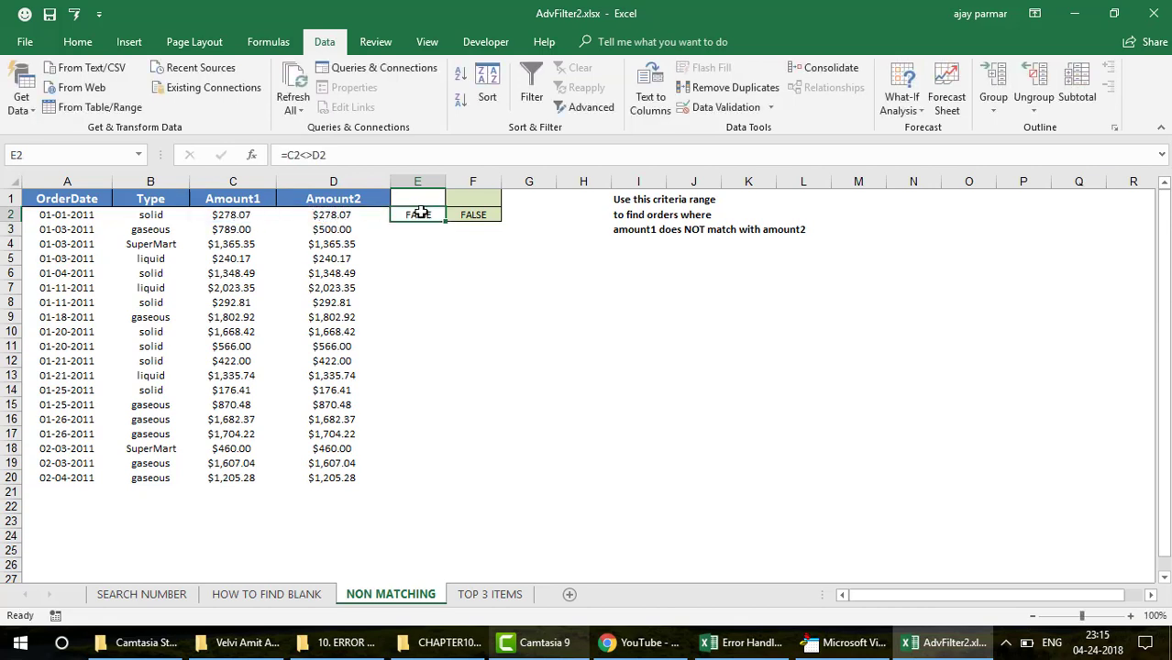
left_click_drag(445, 222, 449, 489)
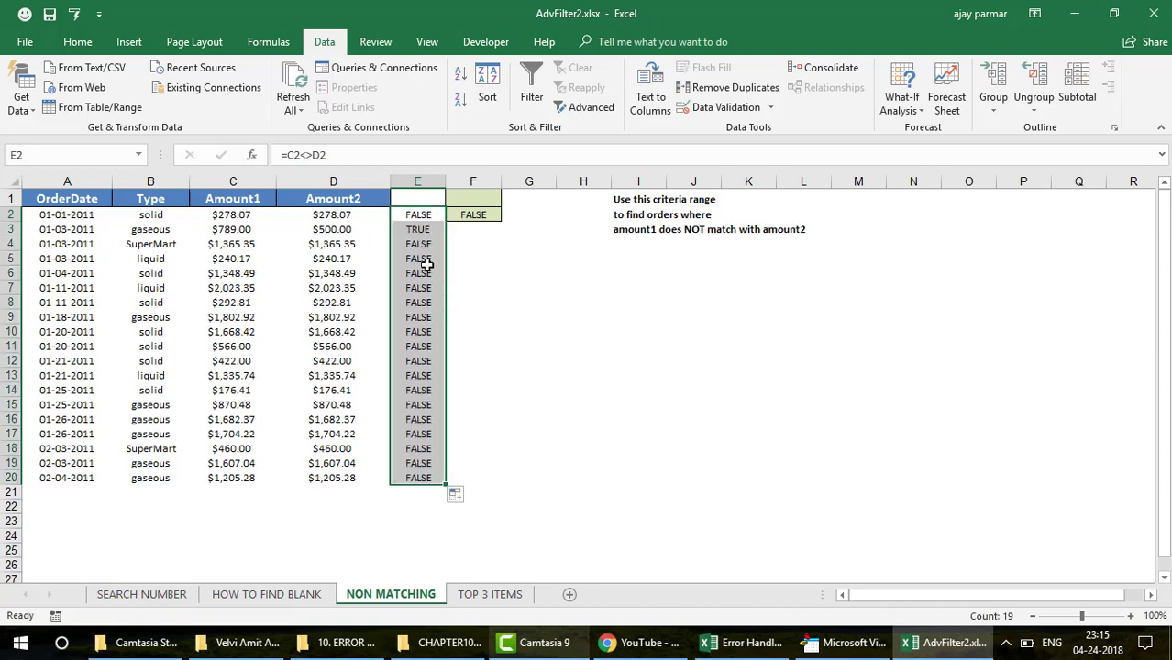
Step: Compare the formula result in E3 with the two amounts in row 3, and check the results in the rows below
left_click(417, 231)
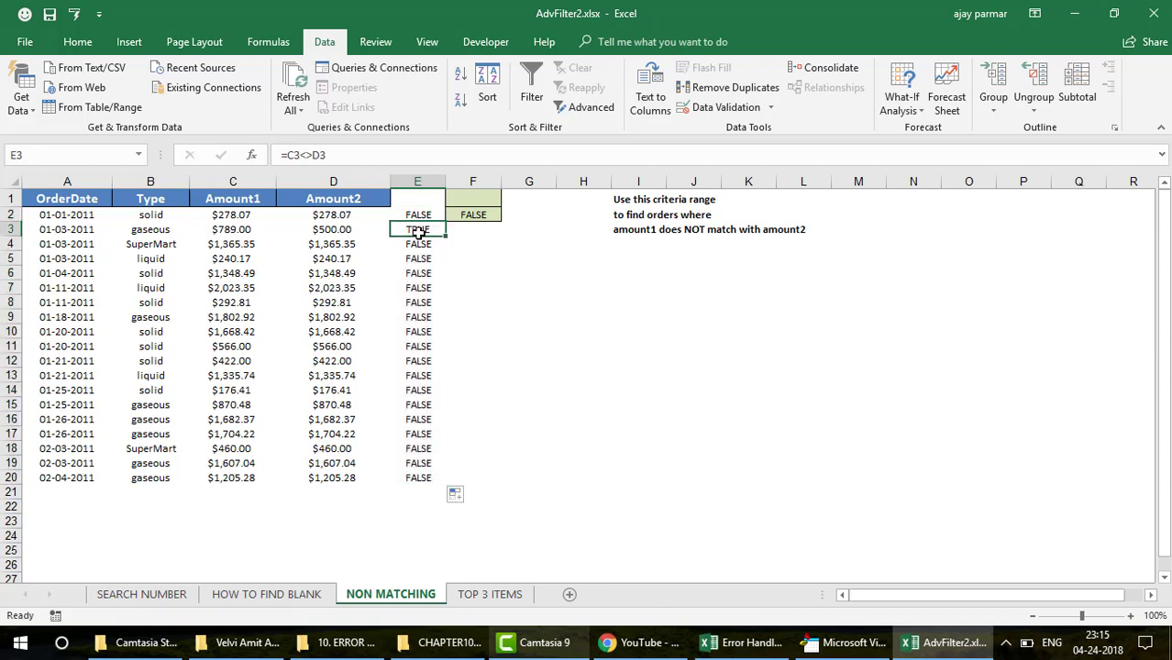
key("Left")
key("Left")
key("shift+Right")
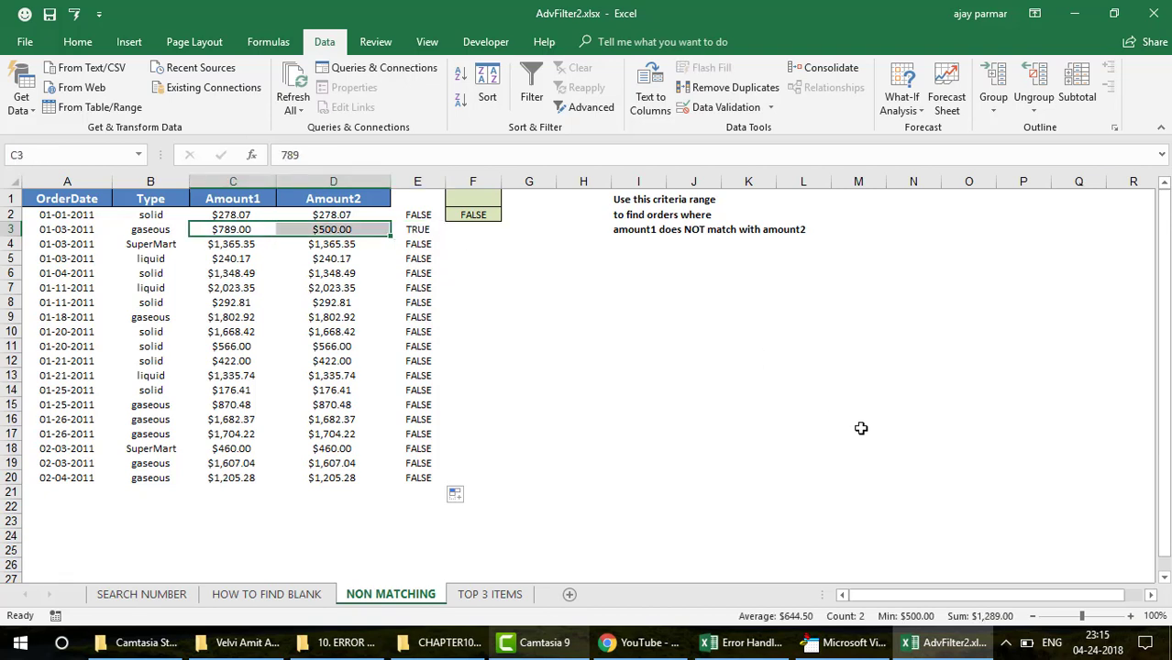
key("Down")
key("Right")
key("Right")
key("Down")
key("Down")
key("Down")
key("Down")
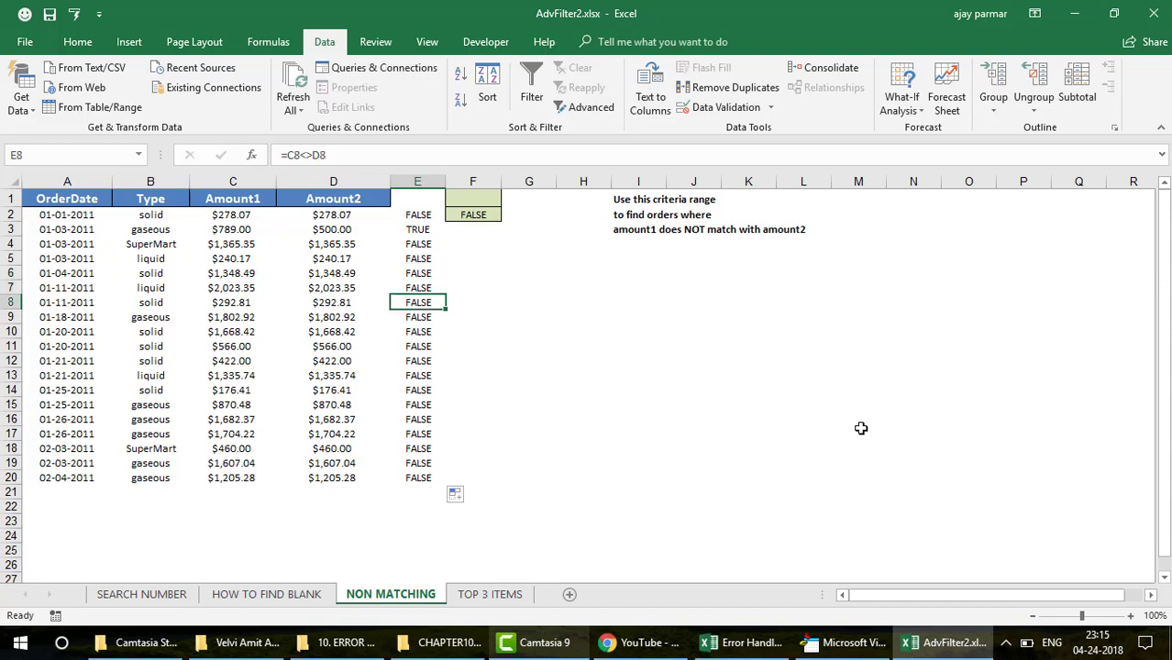
Step: Check the TRUE/FALSE results of the non-matching formula in column E from row 9 down to row 19
key("Down")
key("Down")
key("Down")
key("Down")
key("Down")
key("Down")
key("Down")
key("Down")
key("Down")
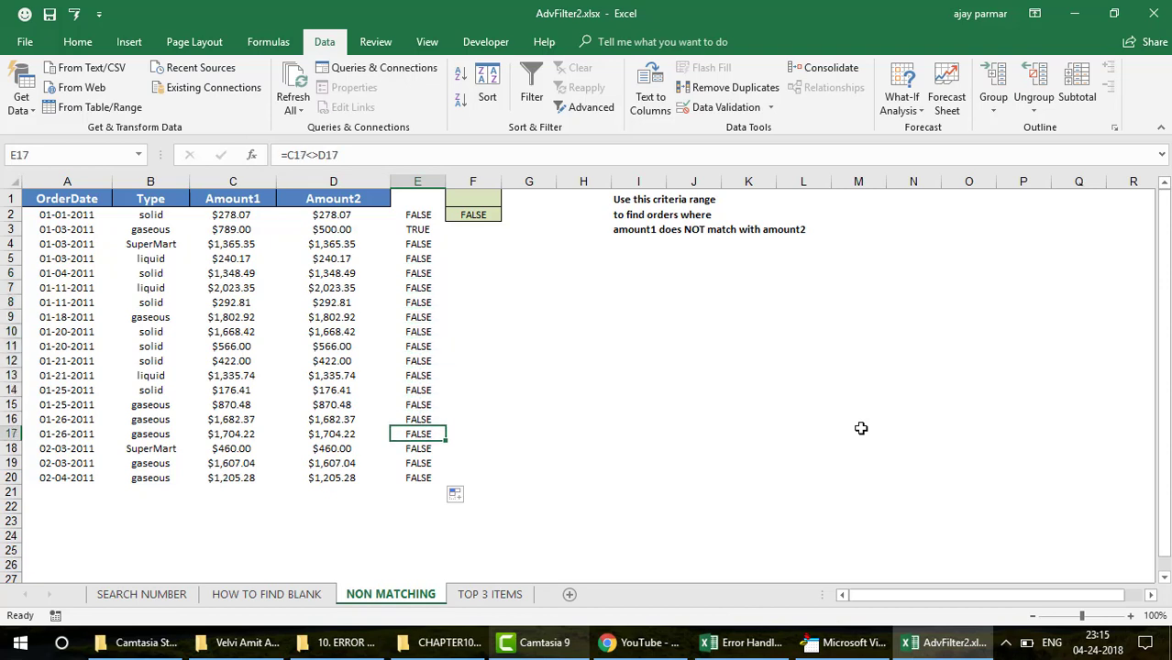
key("Down")
key("Down")
key("Left")
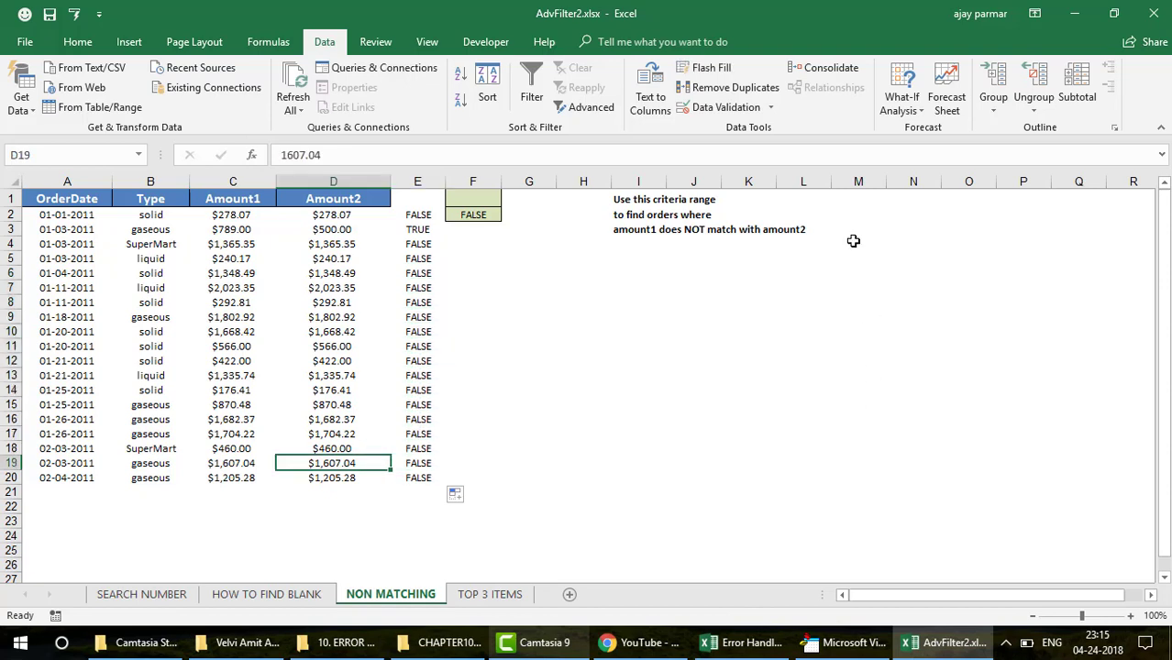
Step: Open Advanced Filter from I8, choose to copy to another location, and set the criteria range to E1:E2
left_click(664, 297)
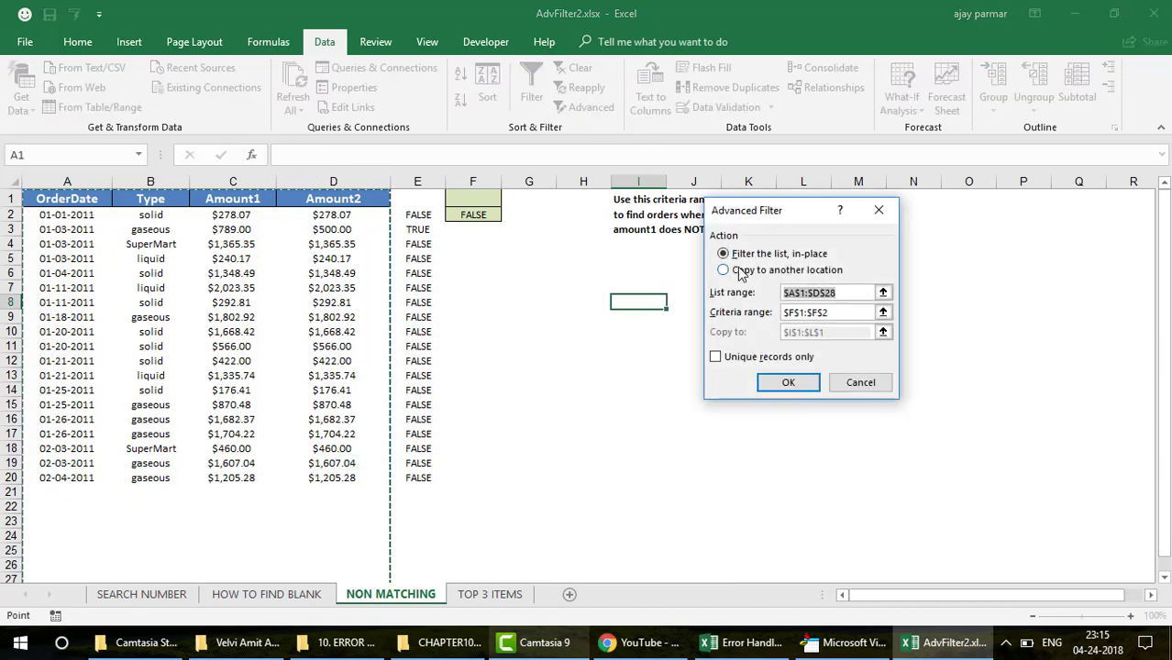
left_click(739, 270)
left_click(842, 311)
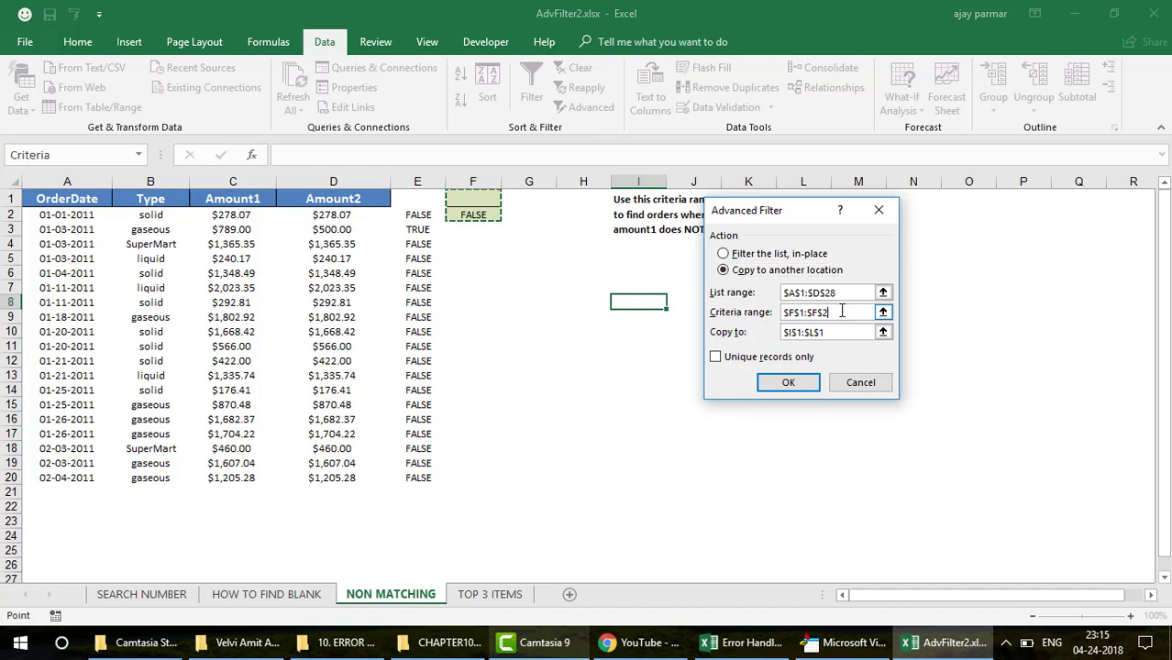
key("BackSpace")
key("BackSpace")
key("BackSpace")
key("BackSpace")
key("BackSpace")
key("BackSpace")
key("BackSpace")
key("BackSpace")
key("BackSpace")
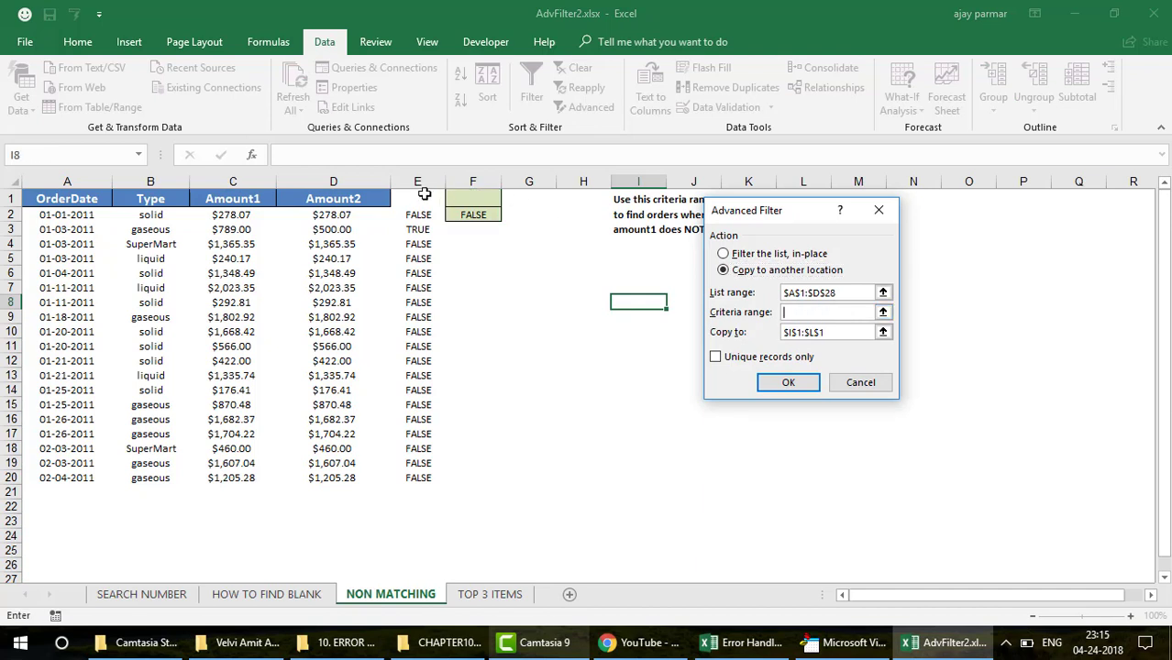
left_click(424, 195)
left_click_drag(423, 195, 422, 218)
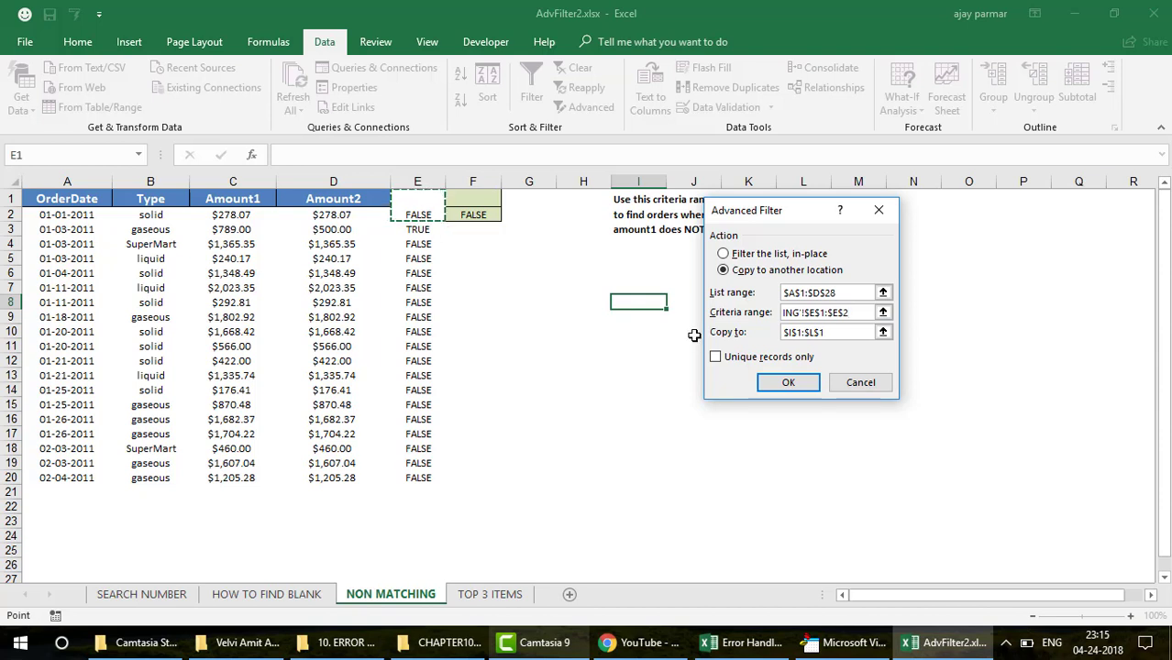
Step: Set the copy destination to I8, restrict the output to unique records, and run the advanced filter
left_click(843, 330)
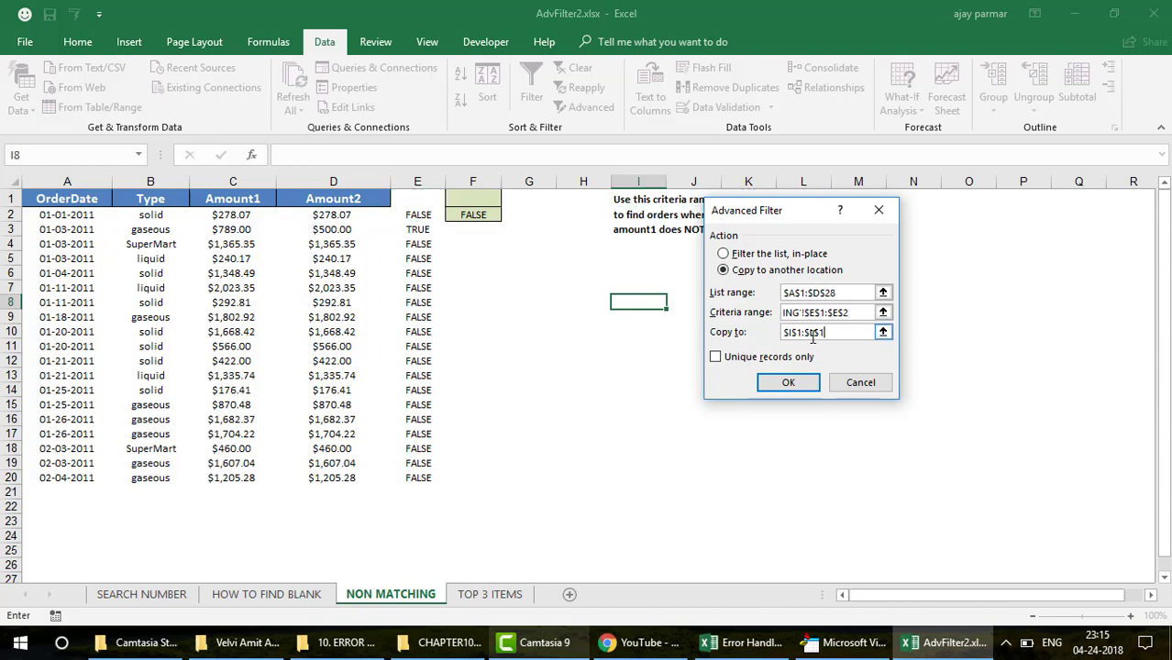
key("BackSpace")
key("BackSpace")
key("BackSpace")
key("BackSpace")
key("BackSpace")
key("BackSpace")
key("BackSpace")
key("BackSpace")
key("BackSpace")
left_click(651, 304)
left_click(716, 356)
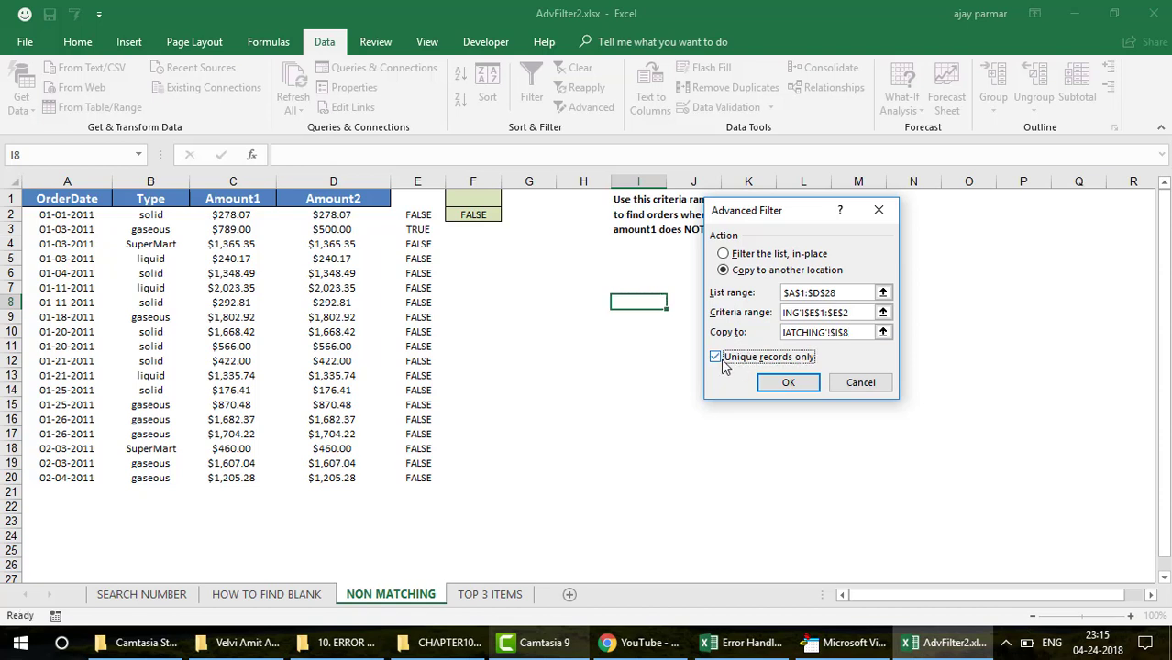
left_click(789, 384)
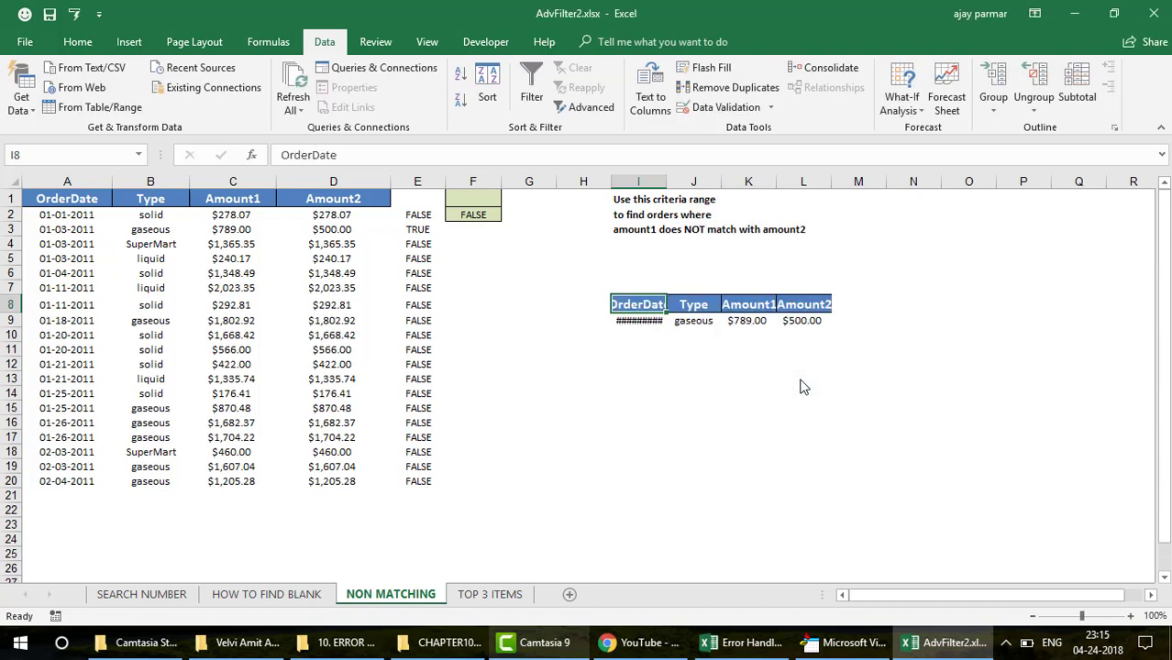
Step: Widen the extracted OrderDate column I and autofit the extracted Amount1 and Amount2 columns K and L
left_click_drag(669, 182, 815, 182)
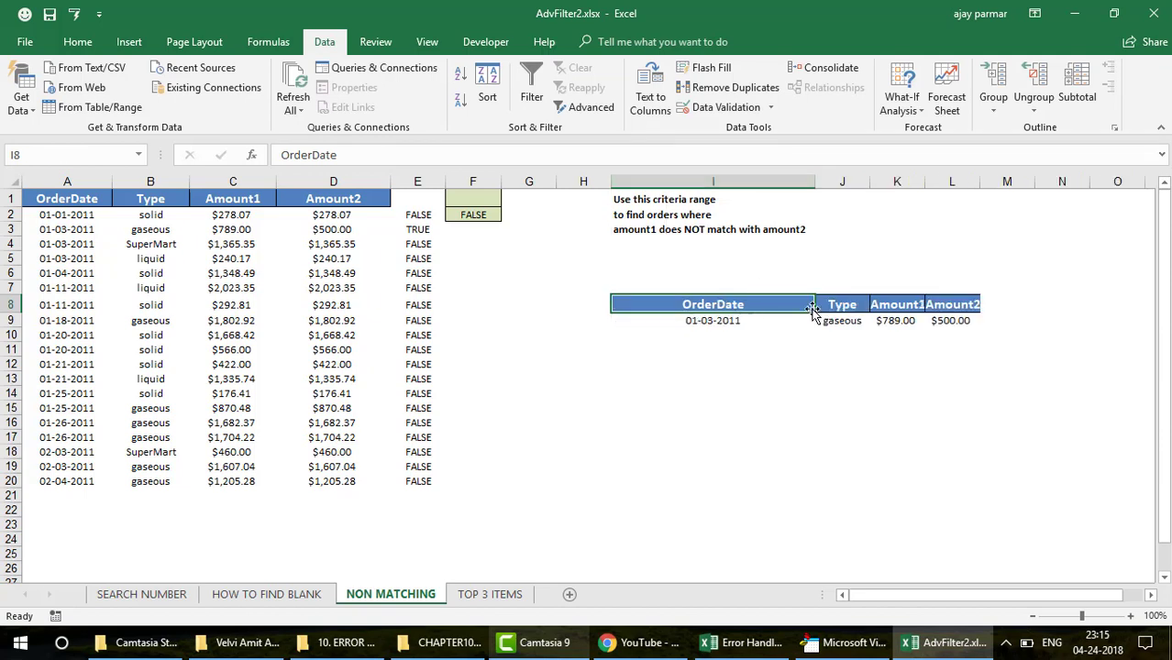
left_click(881, 321)
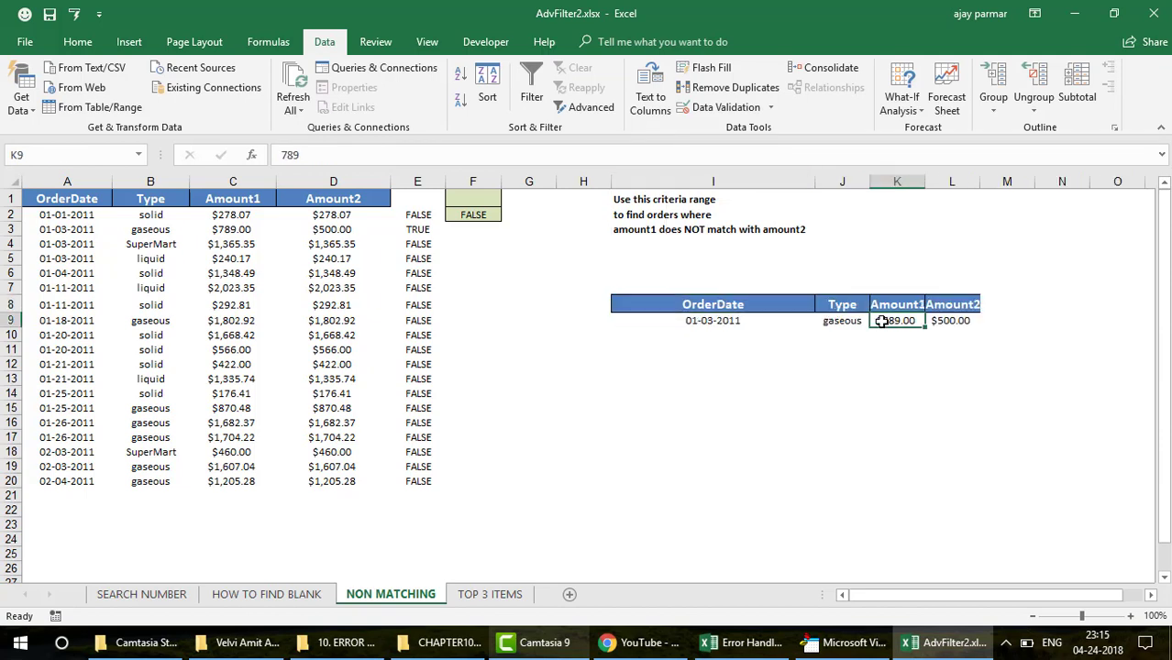
double_click(927, 181)
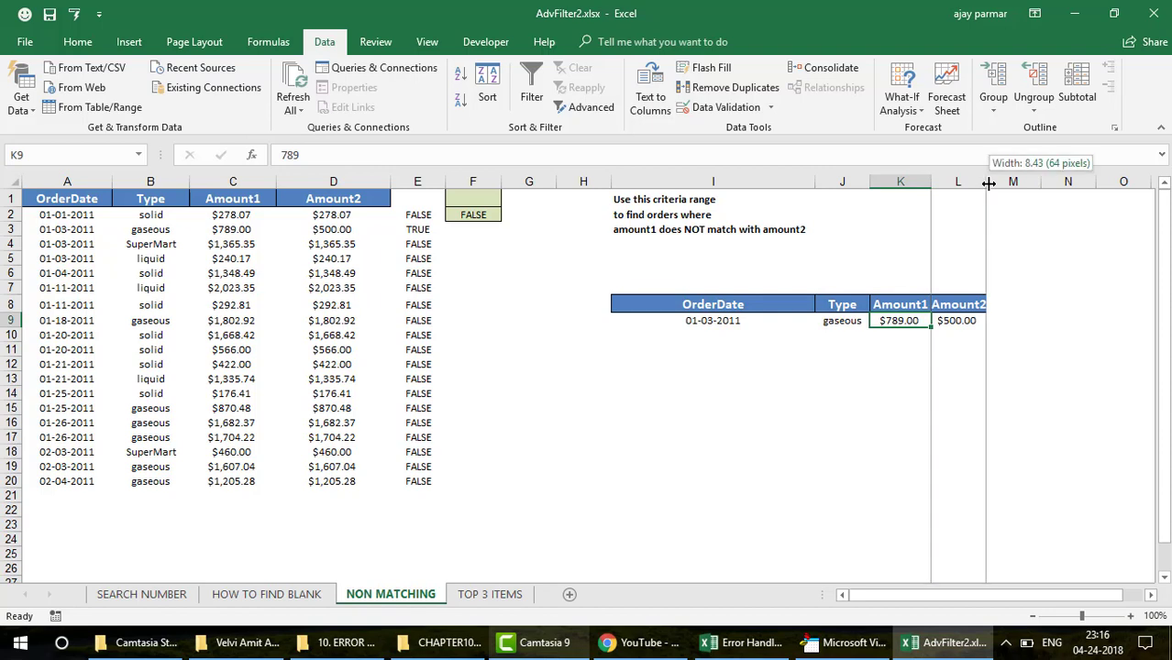
double_click(985, 181)
Step: Delete the filled-down formulas in E3:E20 and the old criteria formula in F2, keeping only the formula in E2
left_click(419, 231)
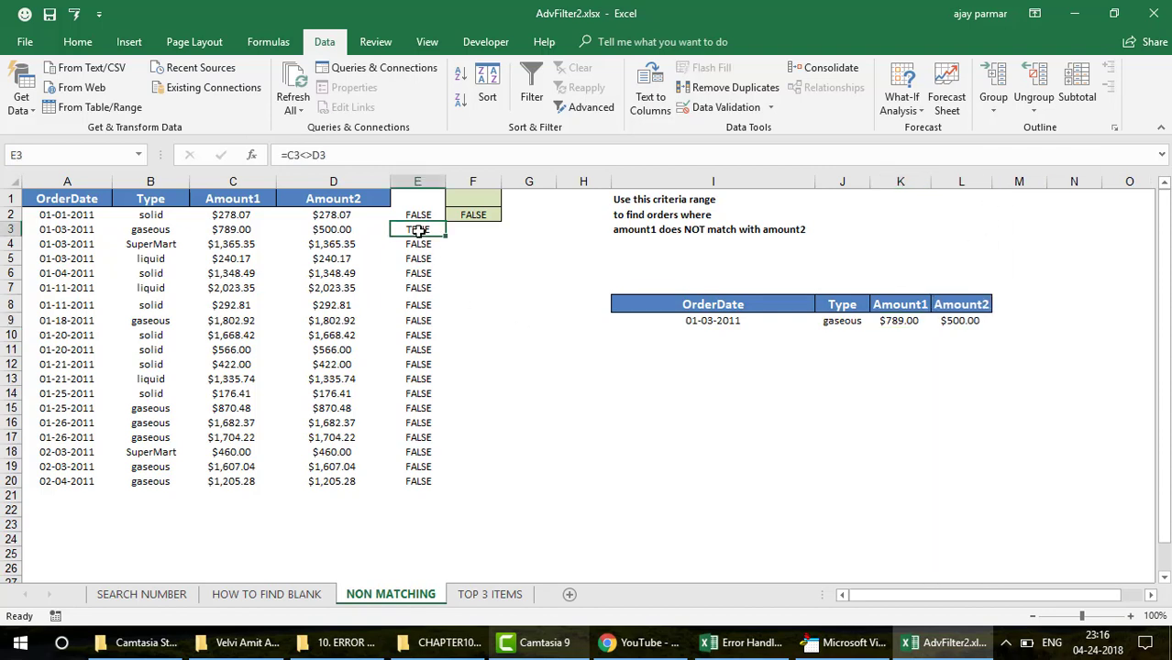
key("ctrl+shift+Down")
key("Delete")
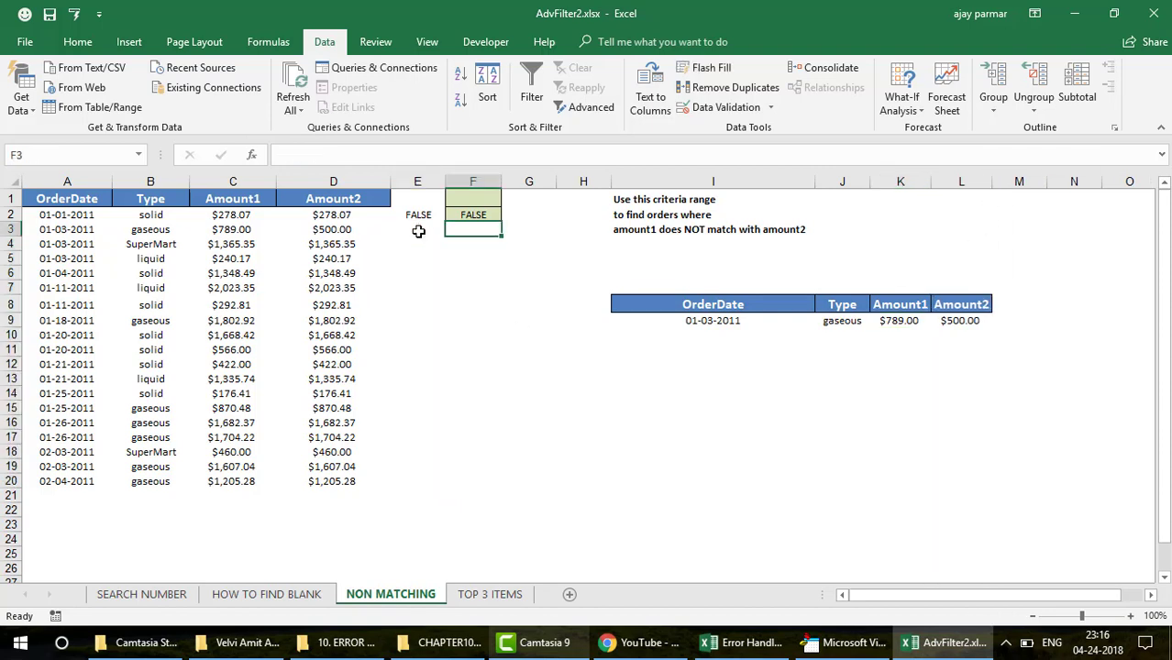
key("Up")
key("Right")
key("Delete")
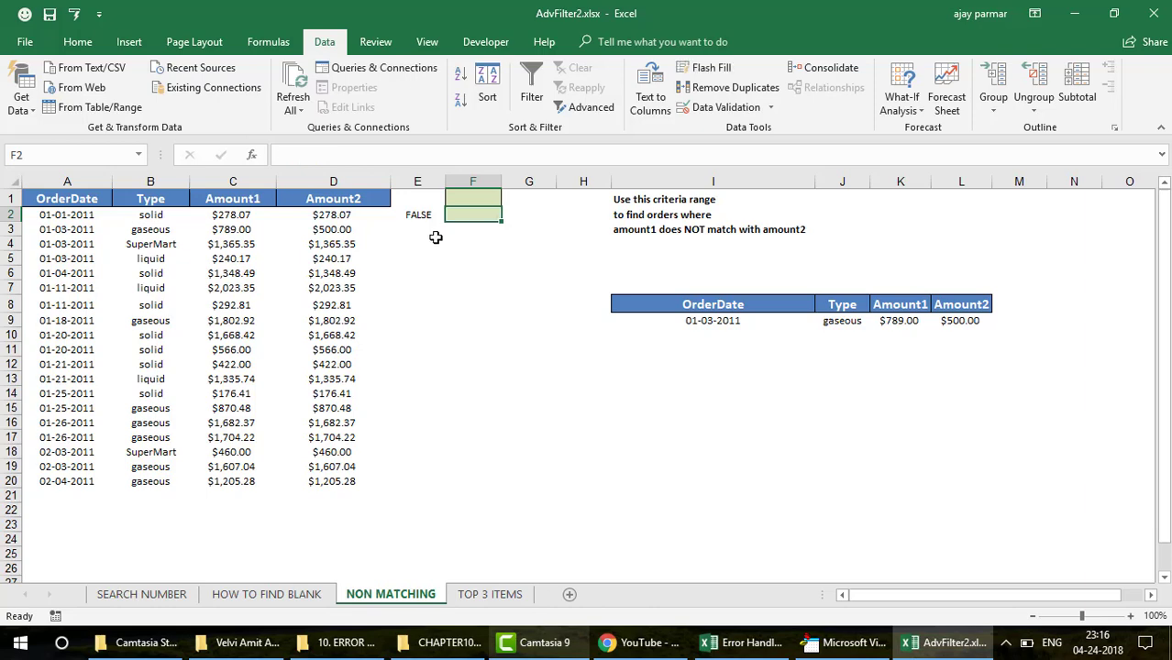
left_click(428, 217)
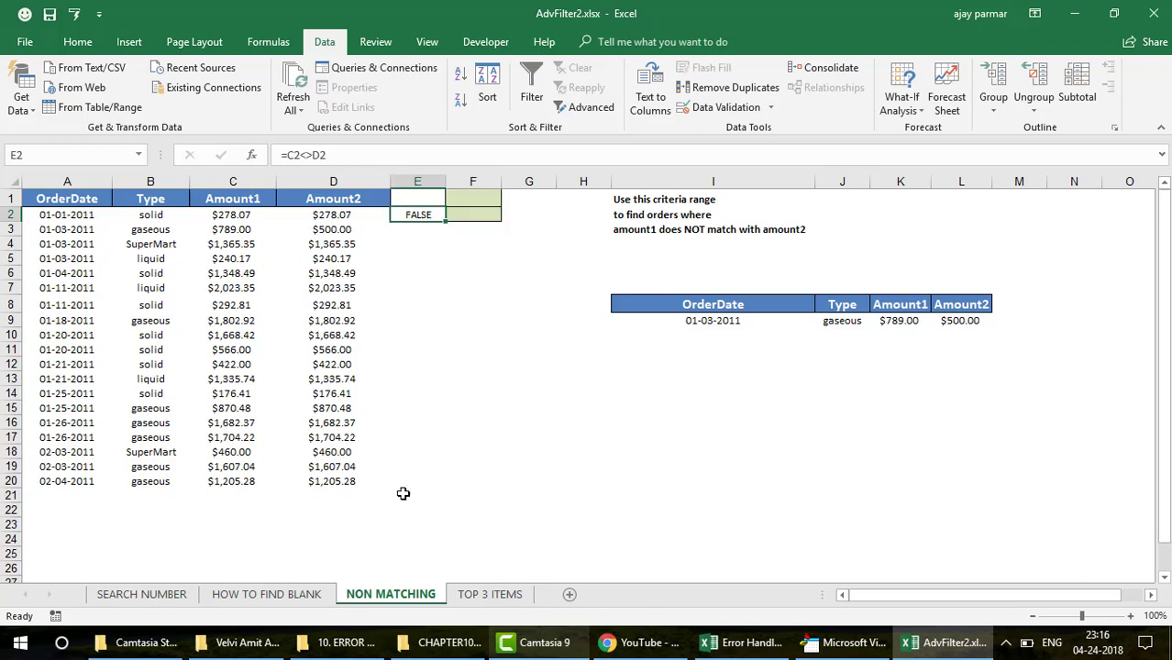
Step: Switch to the TOP 3 ITEMS sheet and examine the last three values in the TOTAL AMOUNT column
left_click(486, 596)
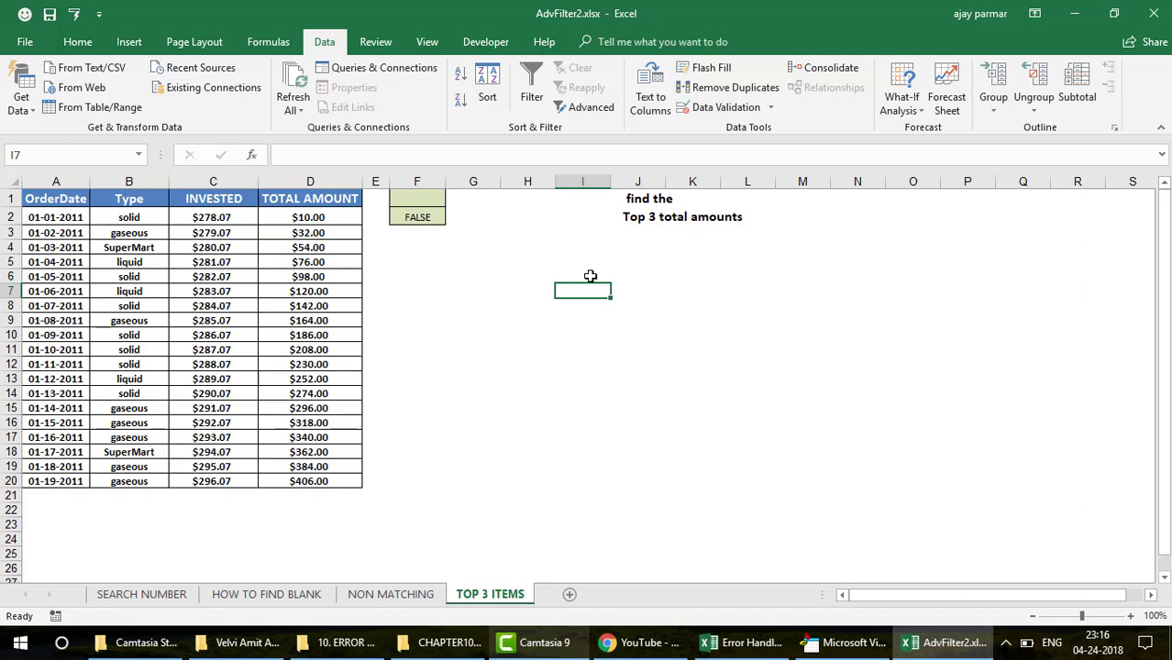
left_click(304, 367)
key("Down")
key("Down")
key("Down")
key("Down")
key("Down")
key("Down")
key("Down")
key("Down")
key("Down")
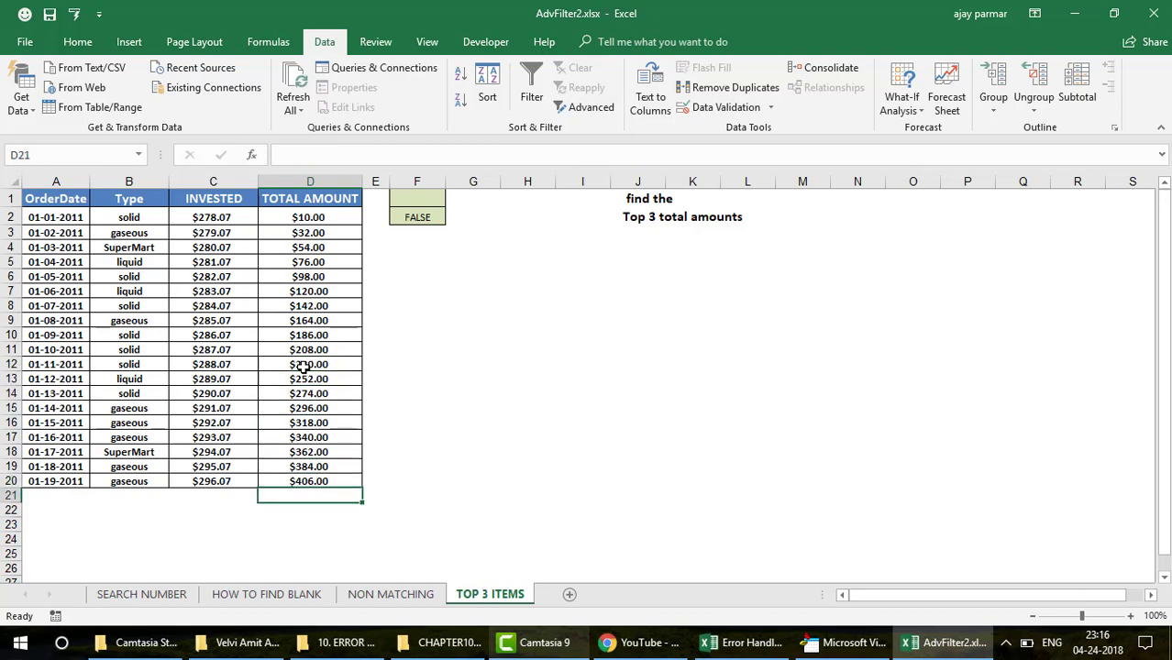
key("Up")
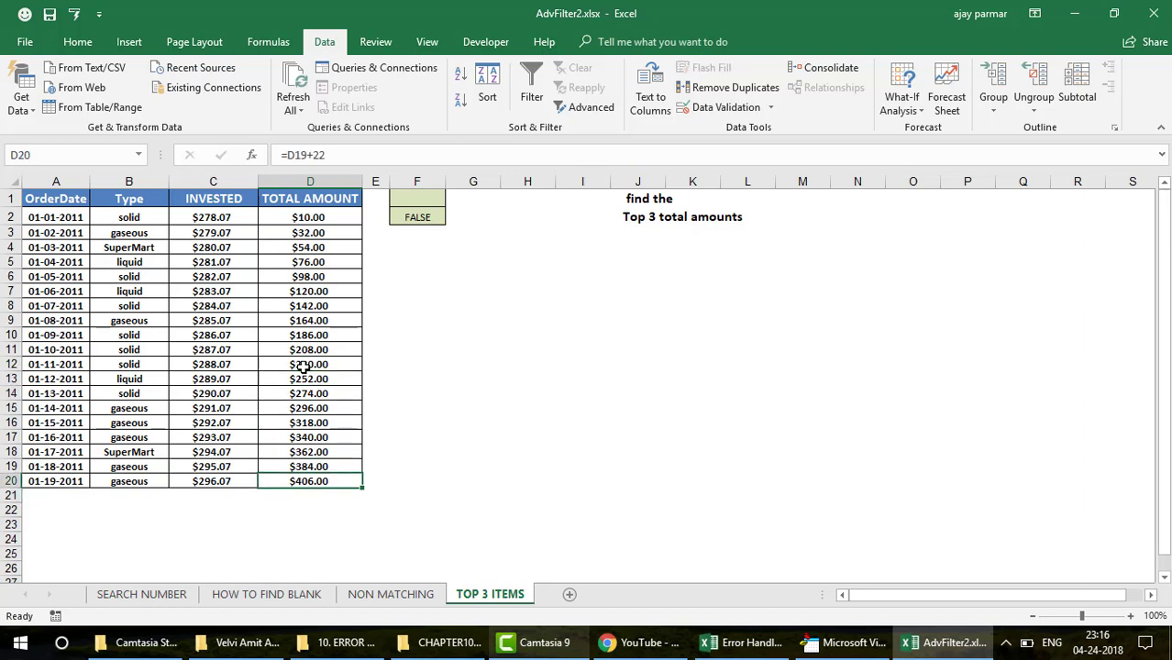
key("Up")
key("Up")
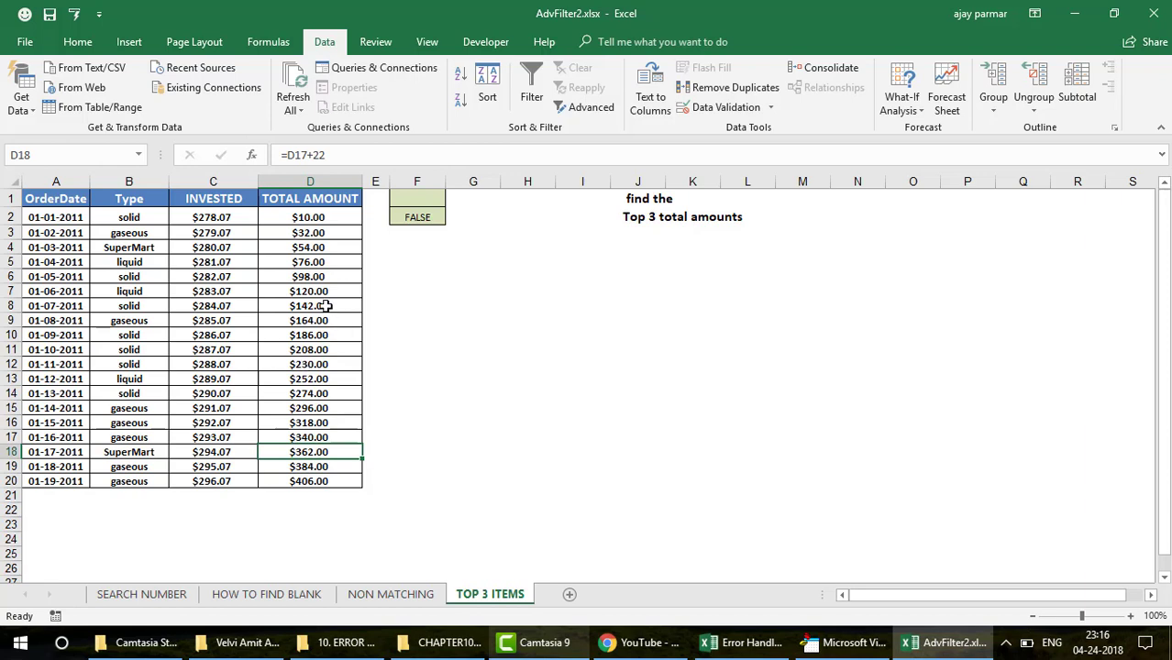
Step: Select the first total amount in D2 and widen the TOTAL AMOUNT column
left_click(325, 306)
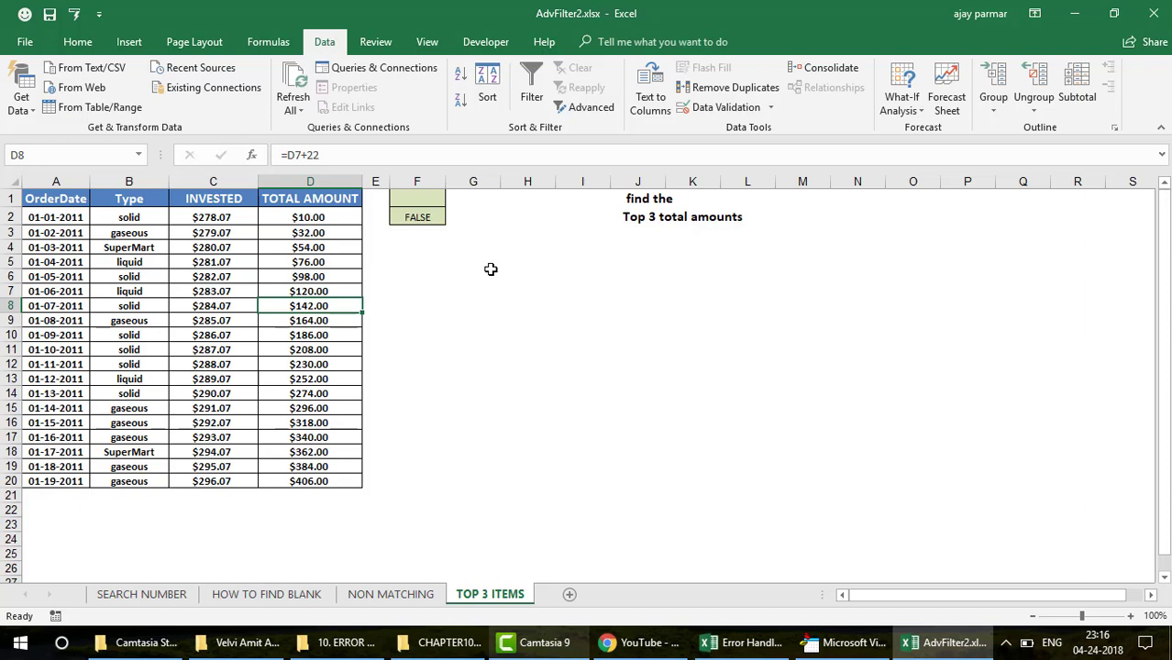
left_click(321, 214)
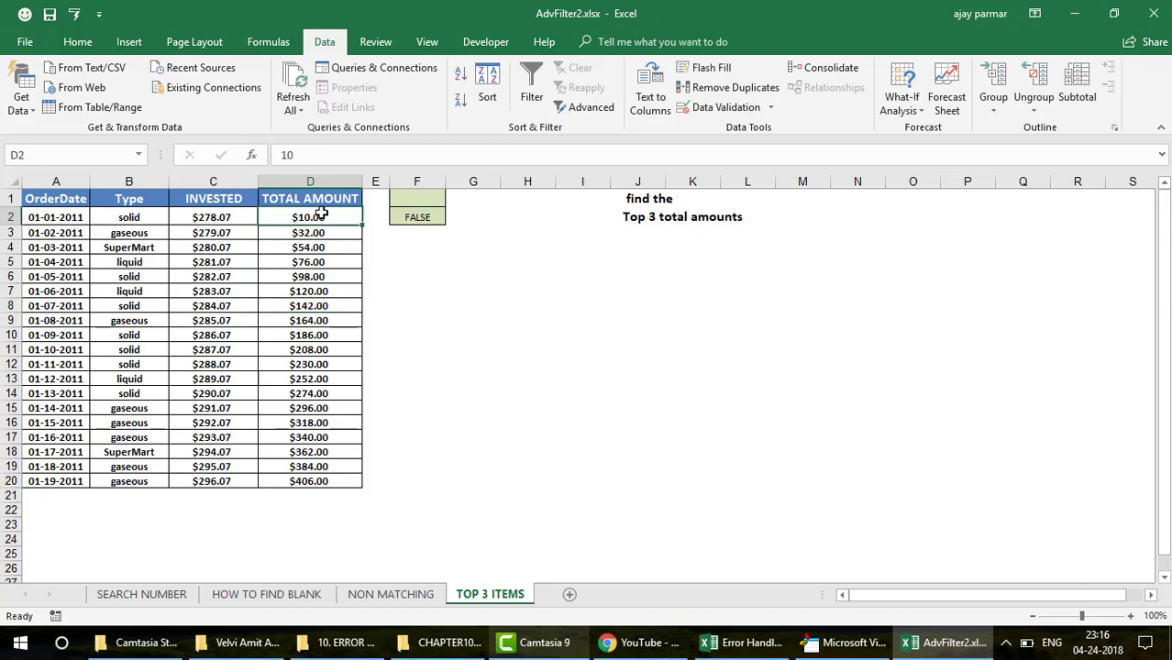
left_click_drag(364, 181, 394, 181)
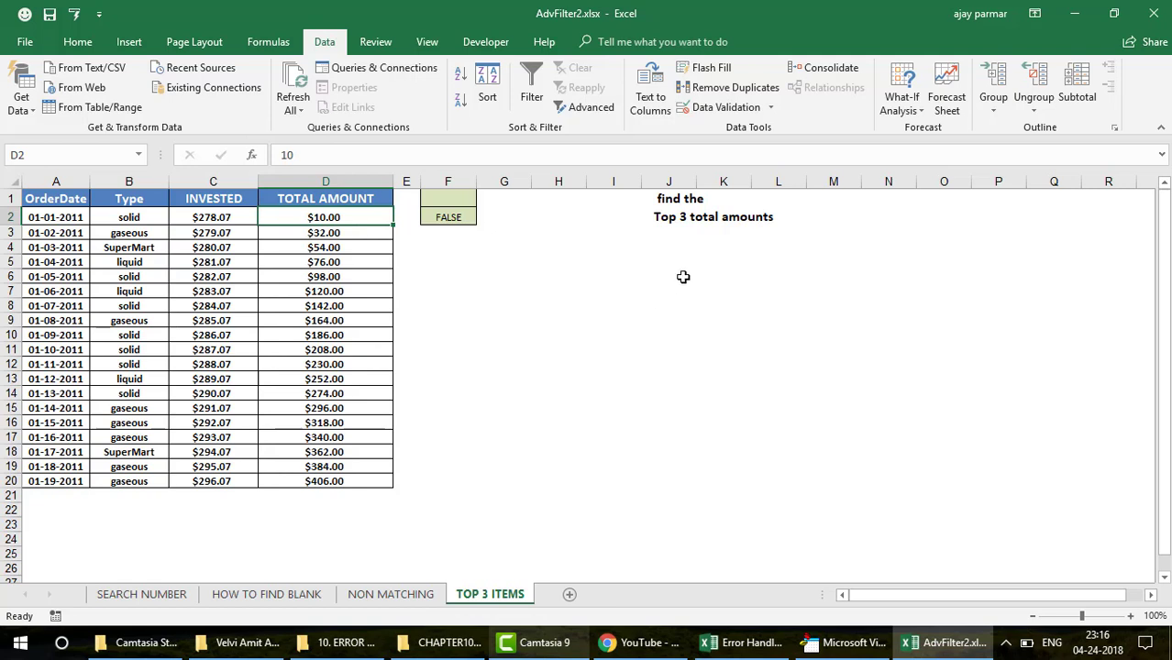
Step: Enter =LARGE(D2:D20,1) in J6 to find the largest total amount
left_click(647, 277)
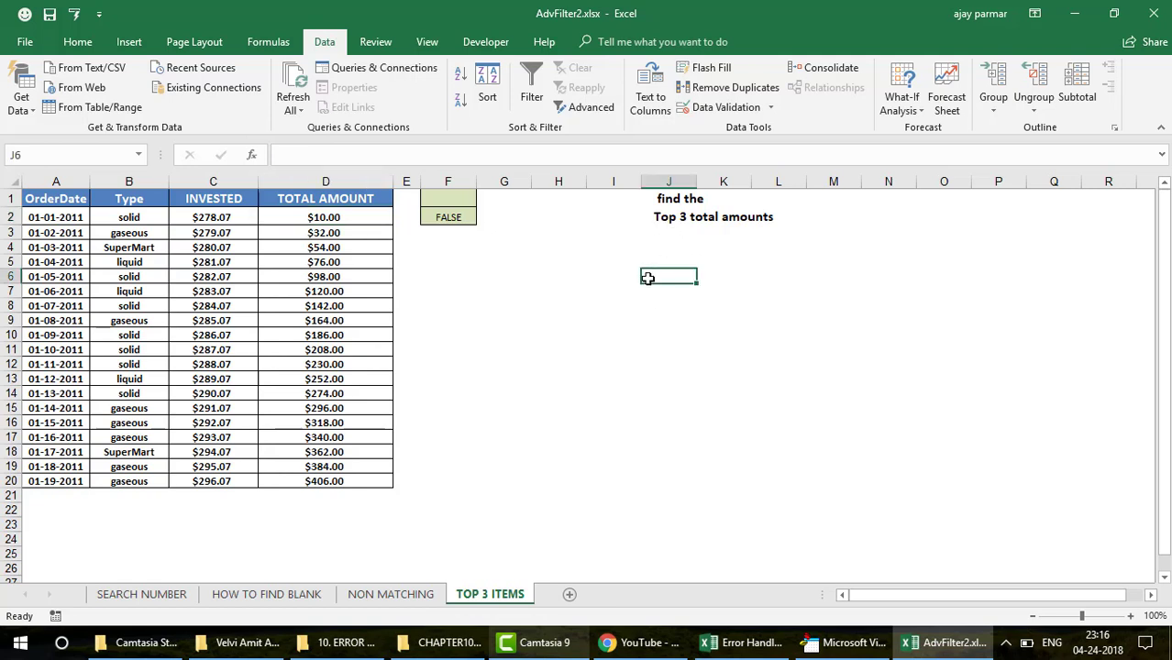
type("=LARGE")
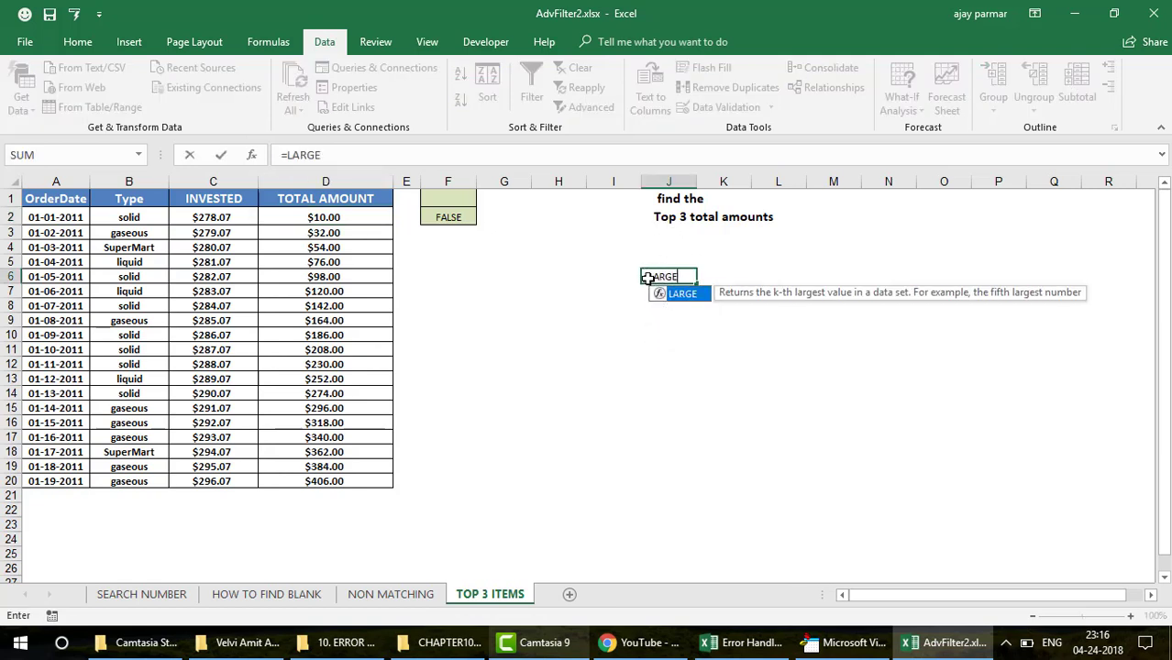
type("(")
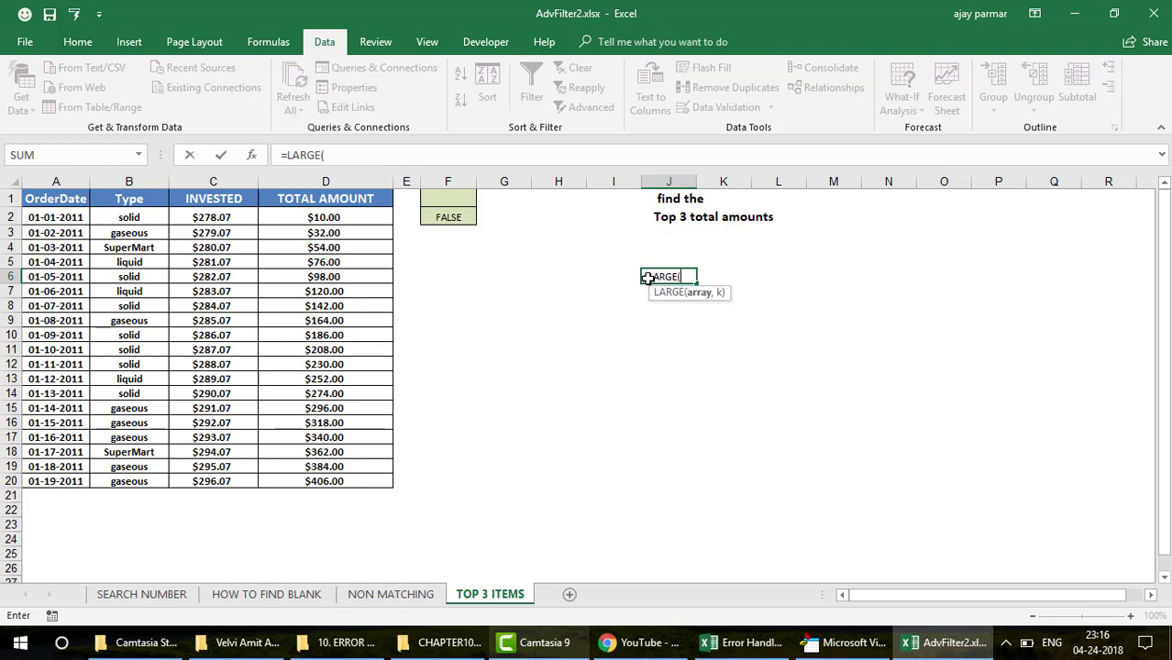
left_click(327, 220)
left_click(347, 481, "shift")
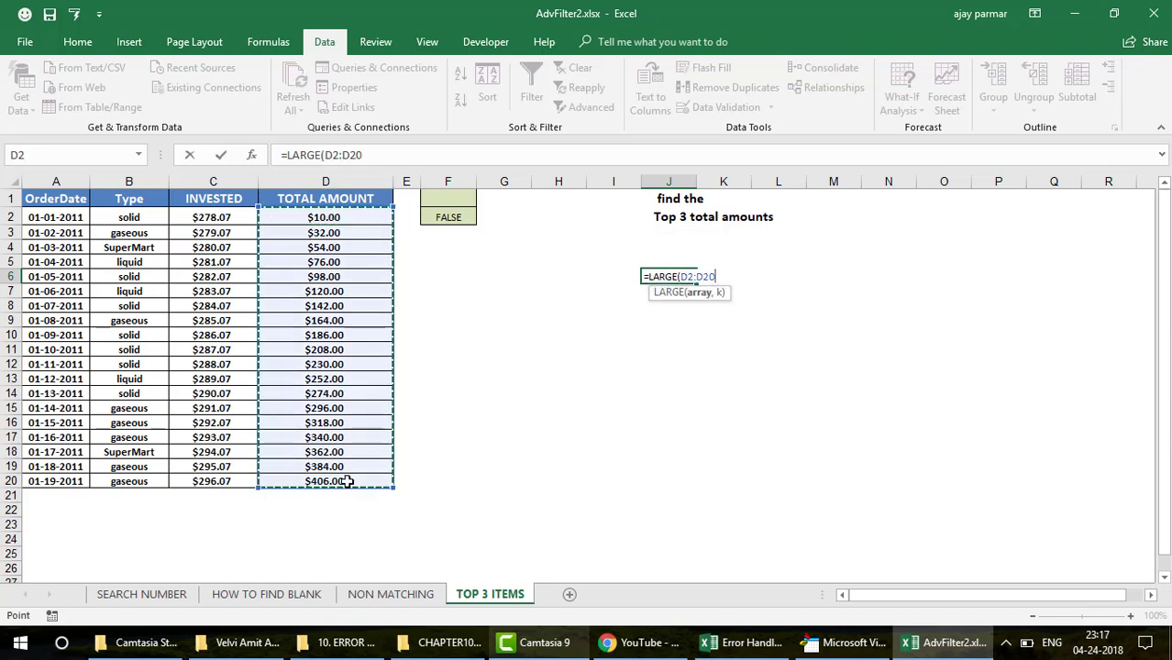
type(",1)")
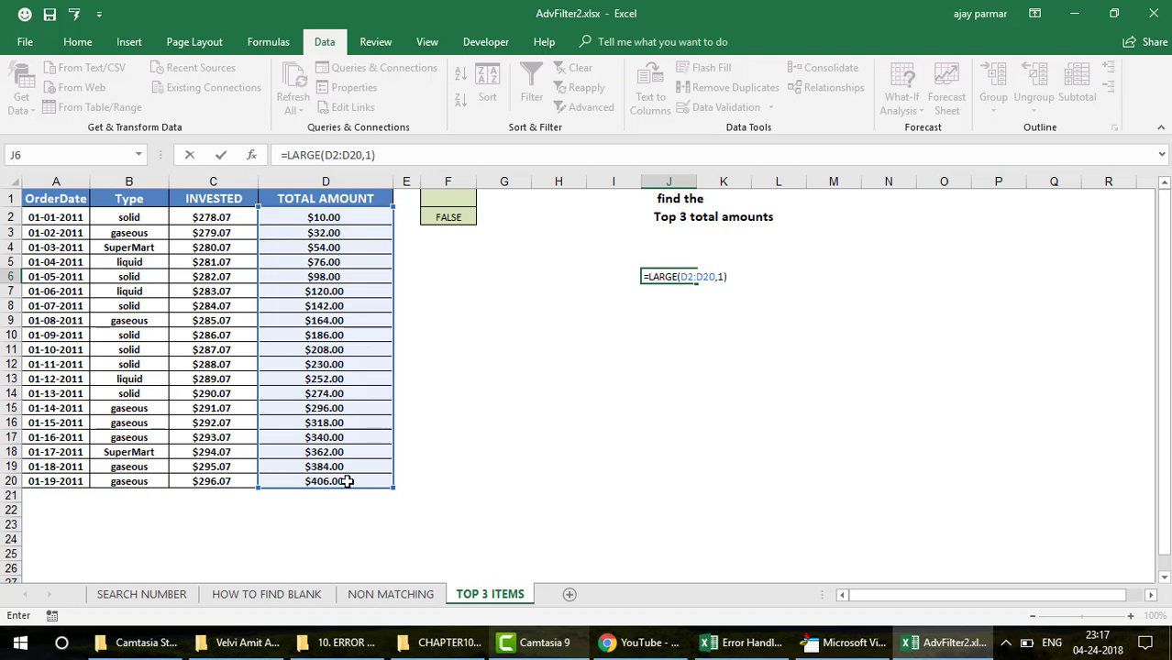
key("Return")
Step: Enter =LARGE(D2:D20,2) in J7 to find the second-largest total amount
type("=L")
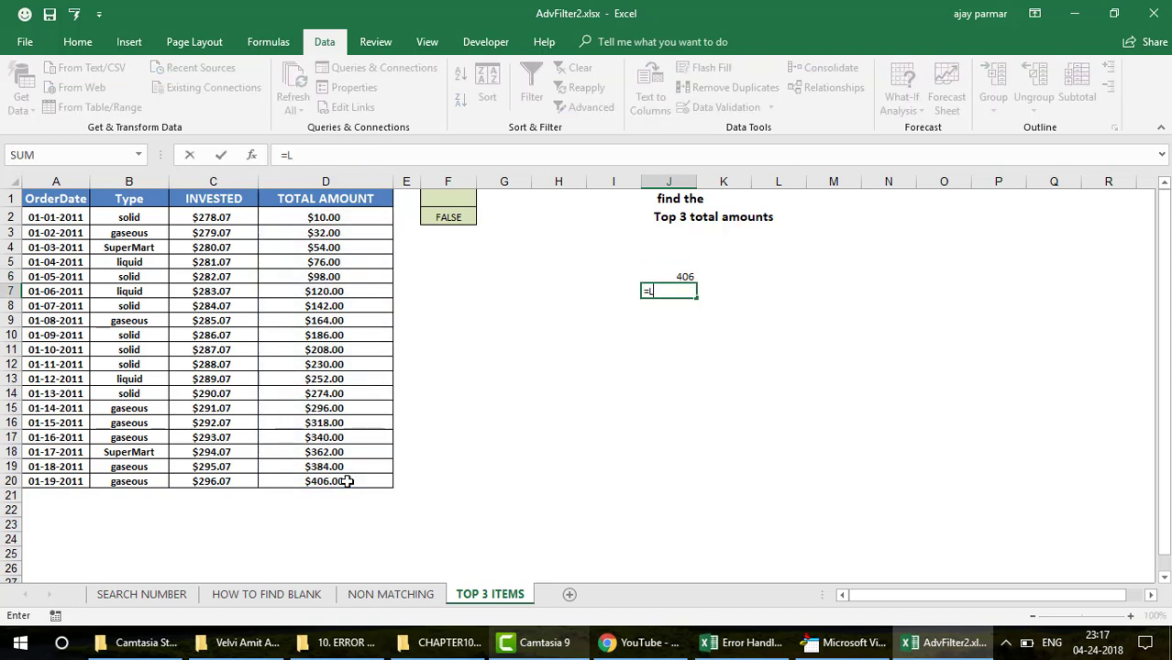
type("ARGE(")
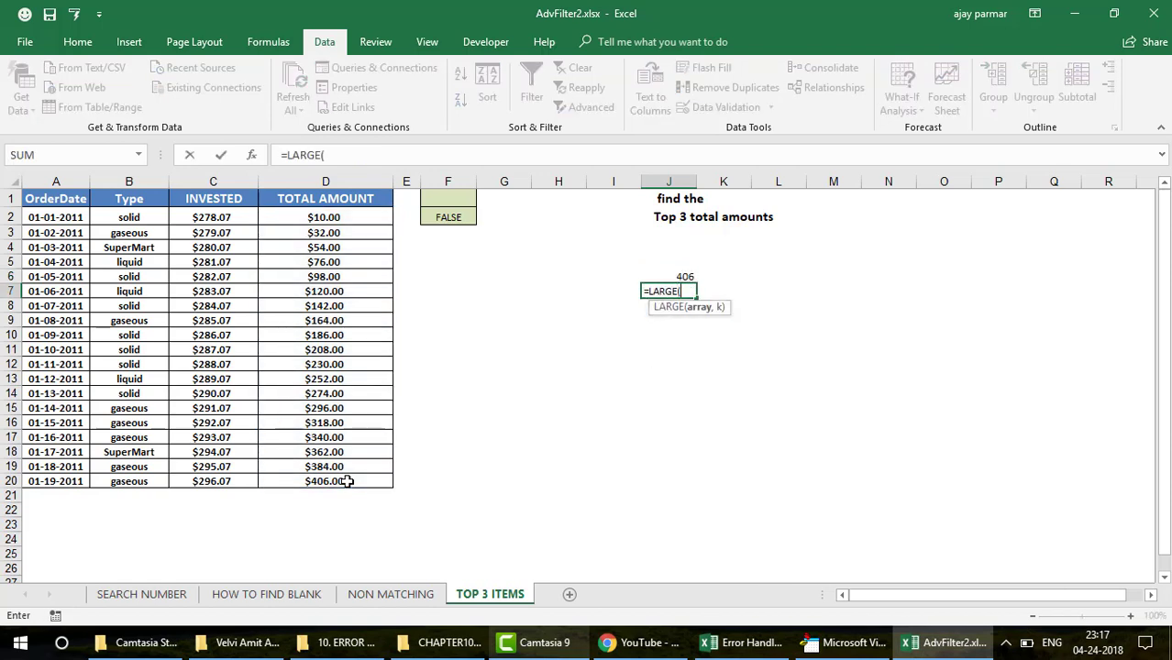
left_click(343, 212)
key("ctrl+shift+Down")
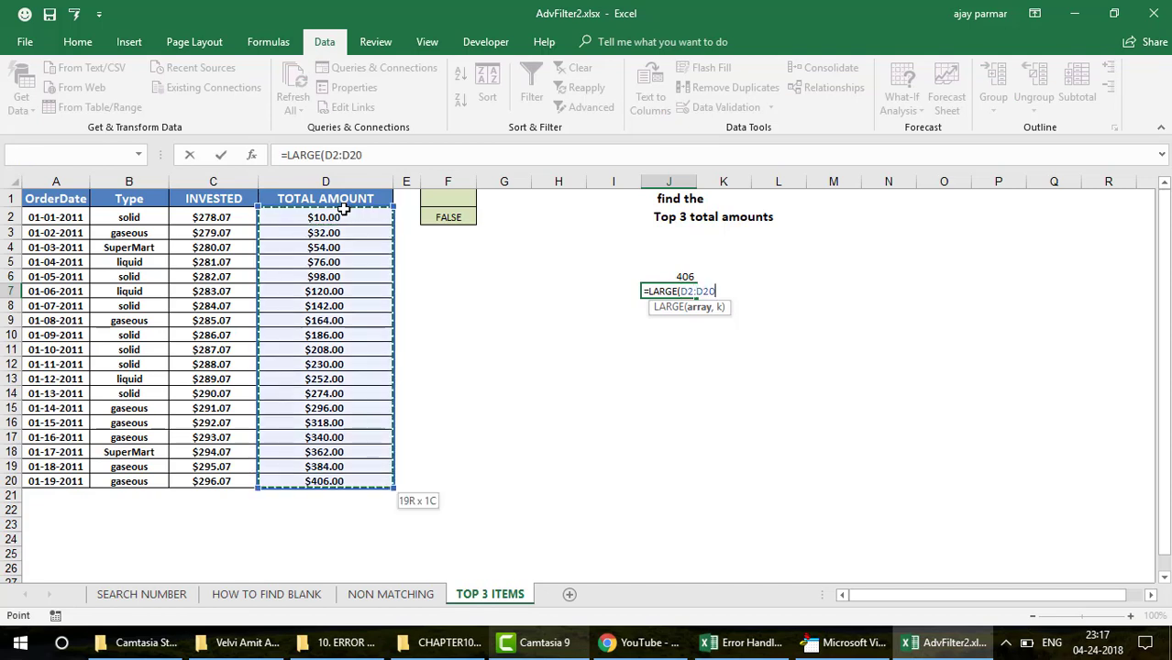
type(",2)")
key("Return")
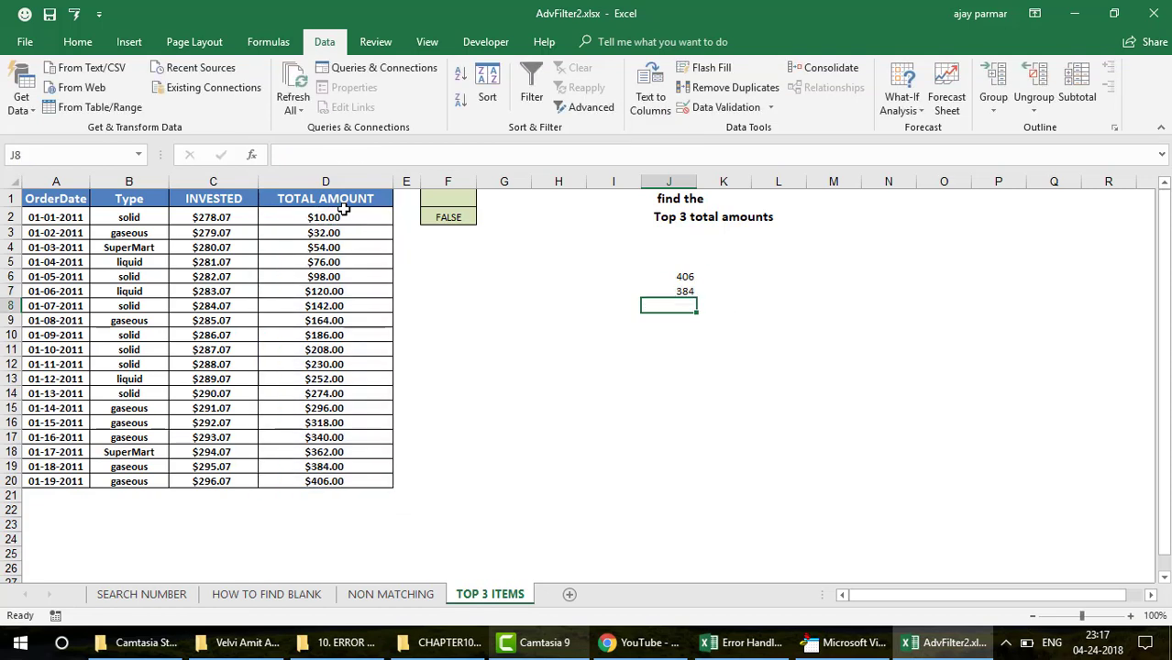
Step: Enter =LARGE(D2:D20,3) in J8 to find the third-largest total amount
type("=LARGE(")
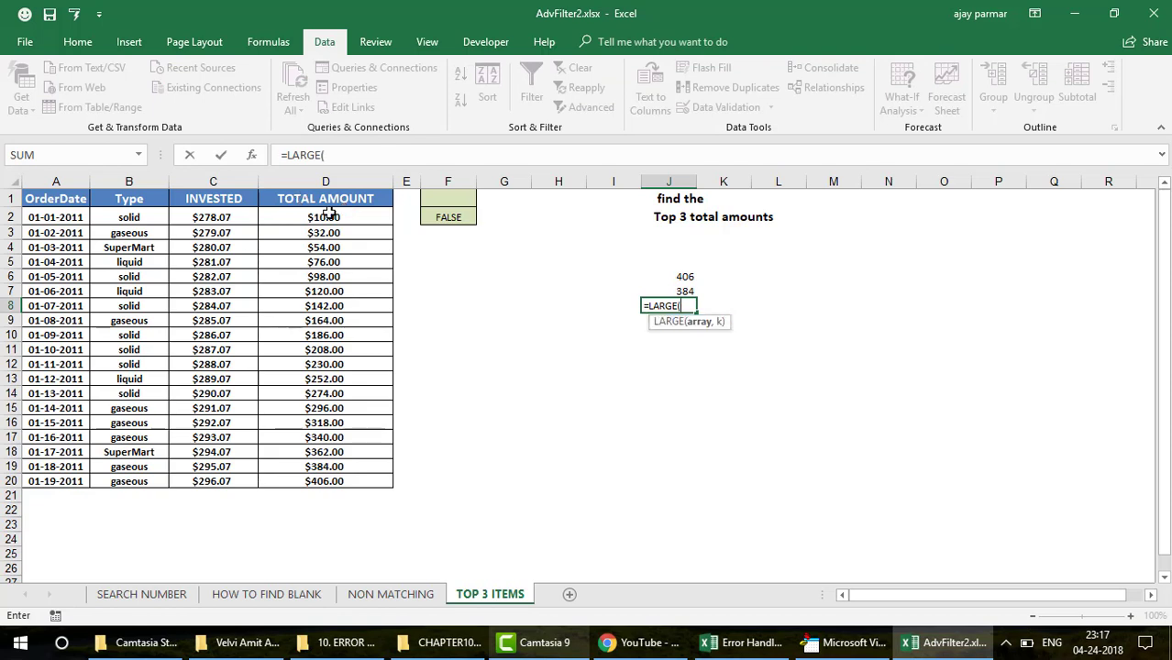
left_click(342, 217)
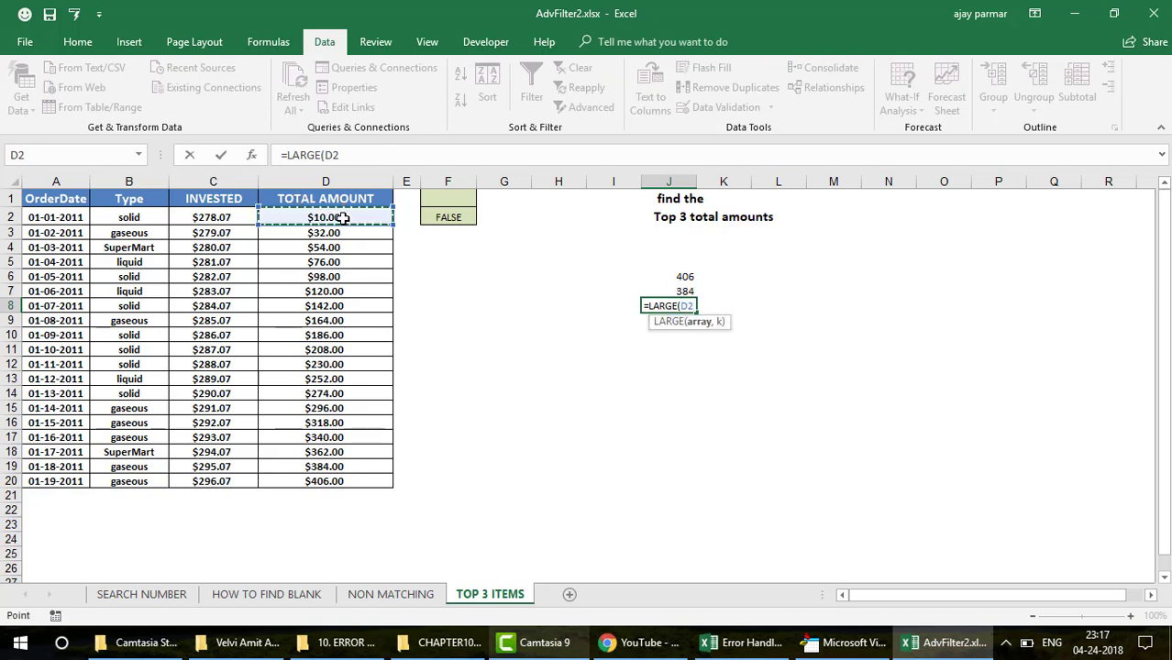
key("ctrl+shift+Down")
type(",3")
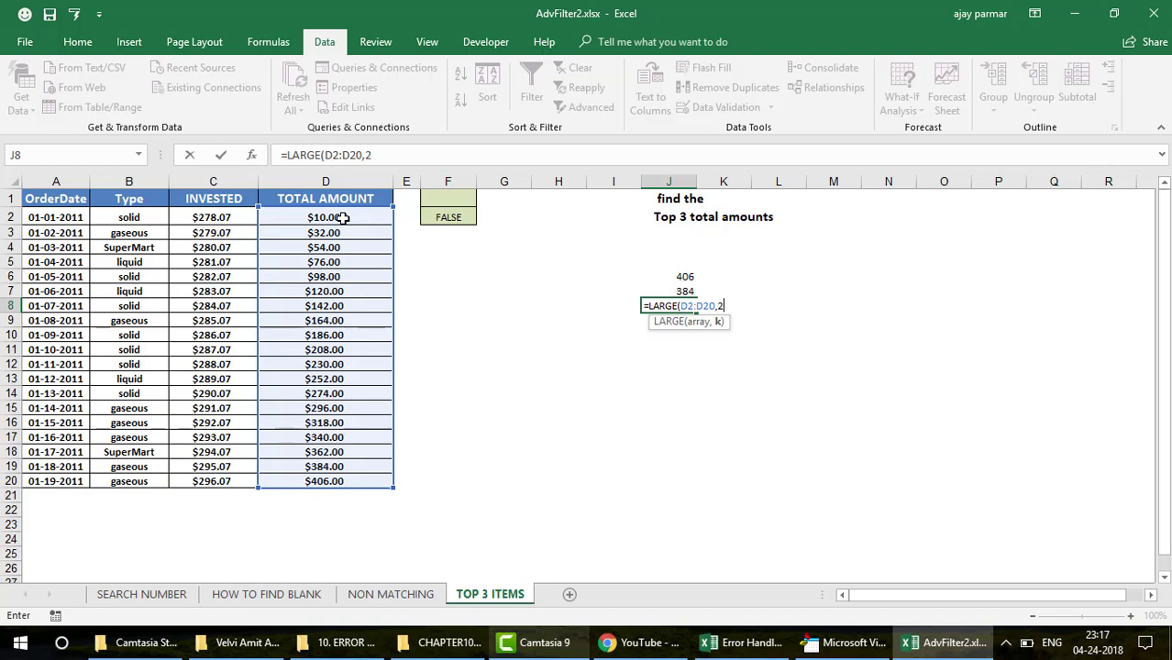
key("Return")
Step: Review the three LARGE results in J6:J8 against the first total amount in D2 and the criteria formula in F2
key("Up")
key("Up")
key("Up")
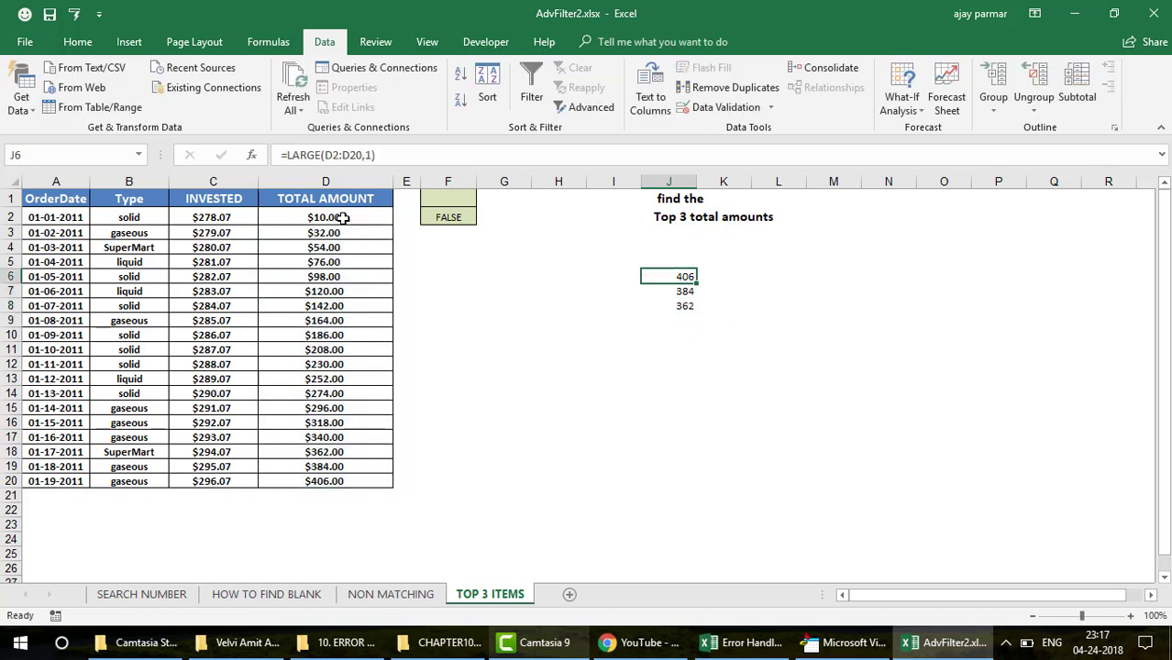
key("shift+Down")
key("shift+Down")
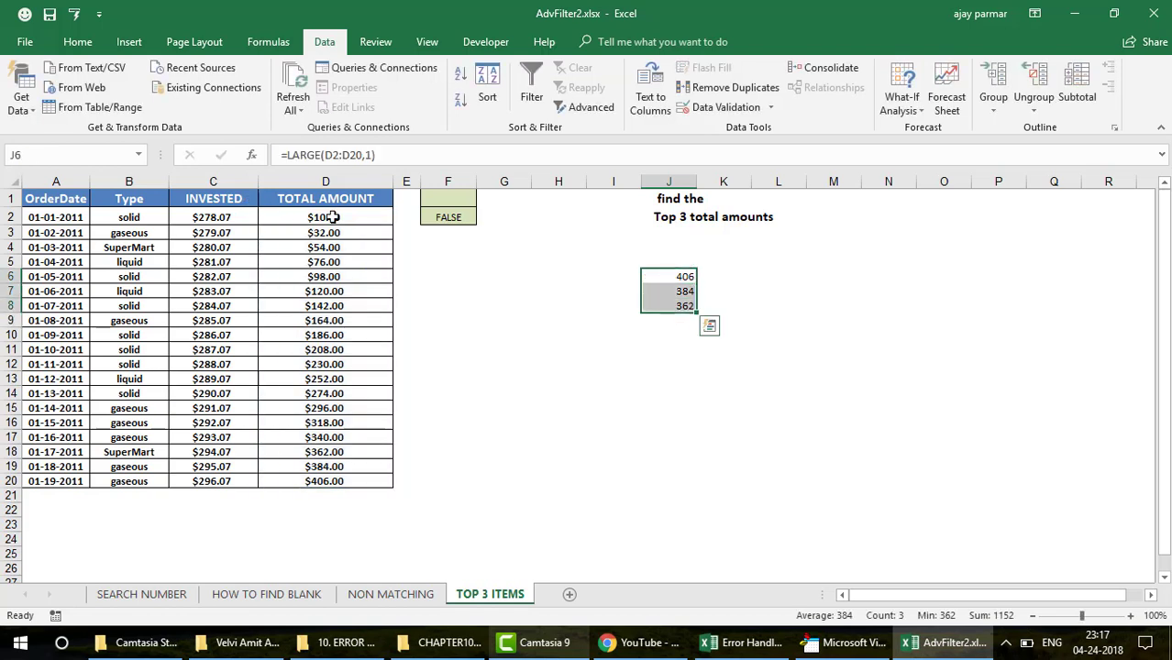
left_click(339, 218)
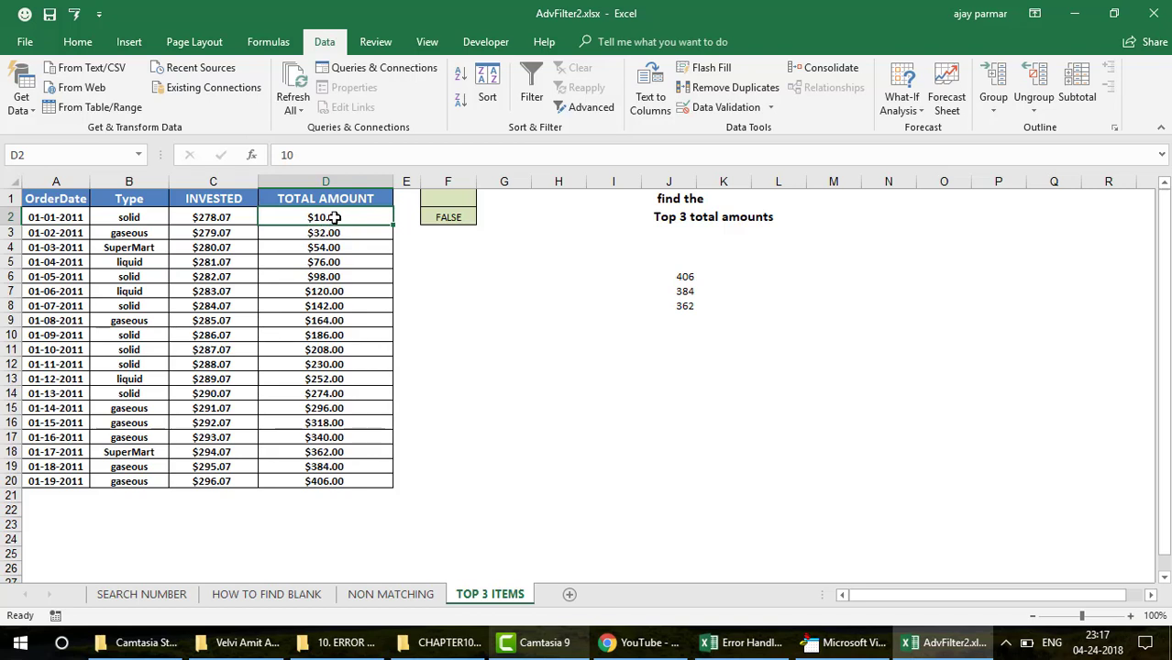
left_click(685, 276)
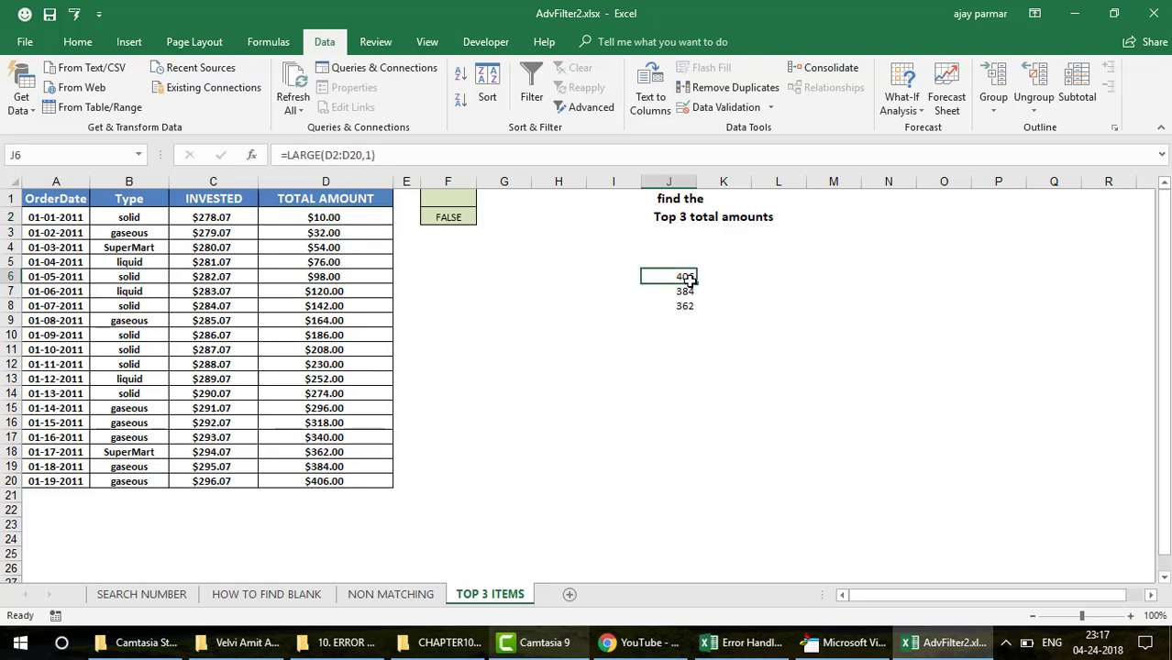
key("shift+Down")
key("shift+Down")
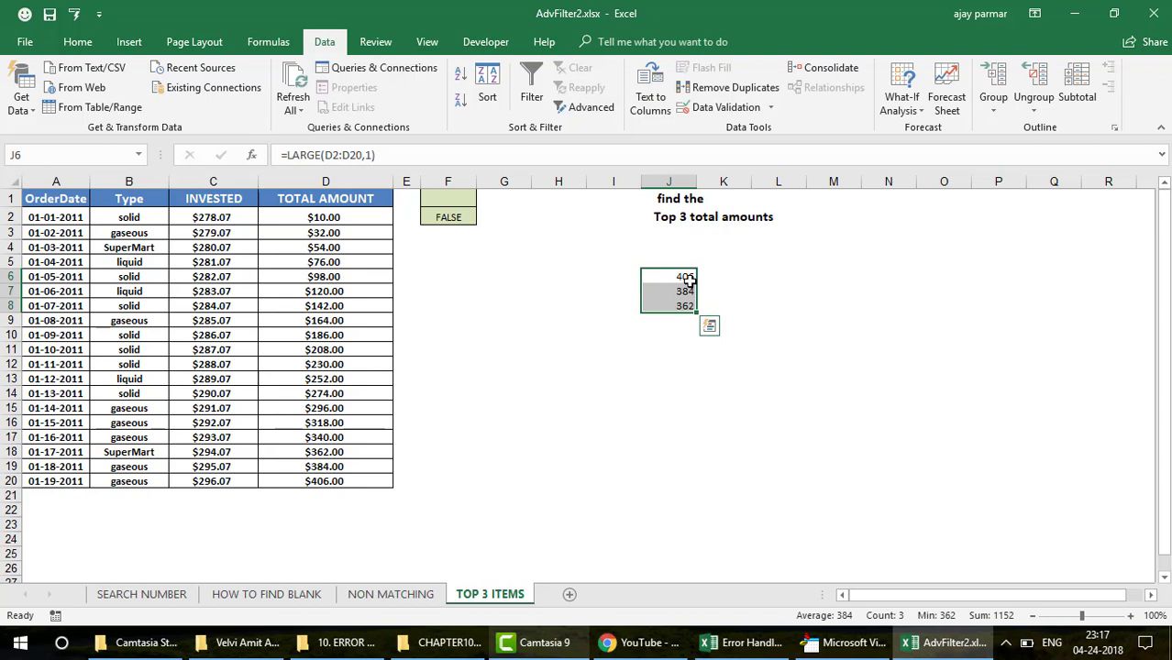
left_click(672, 275)
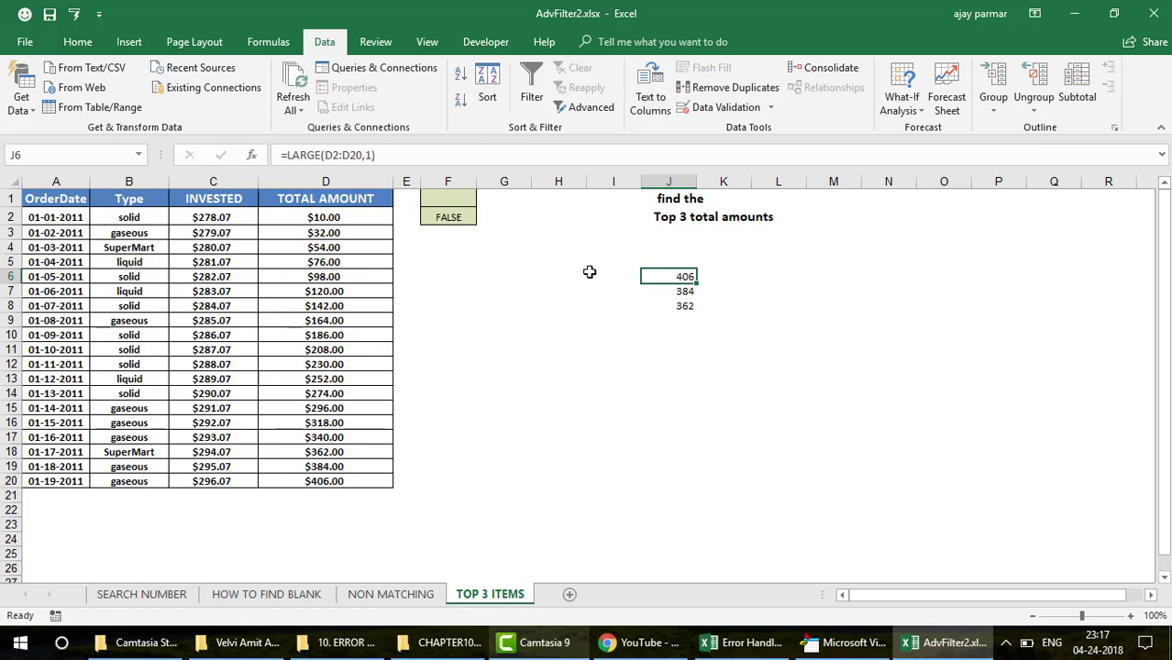
left_click(688, 306, "shift")
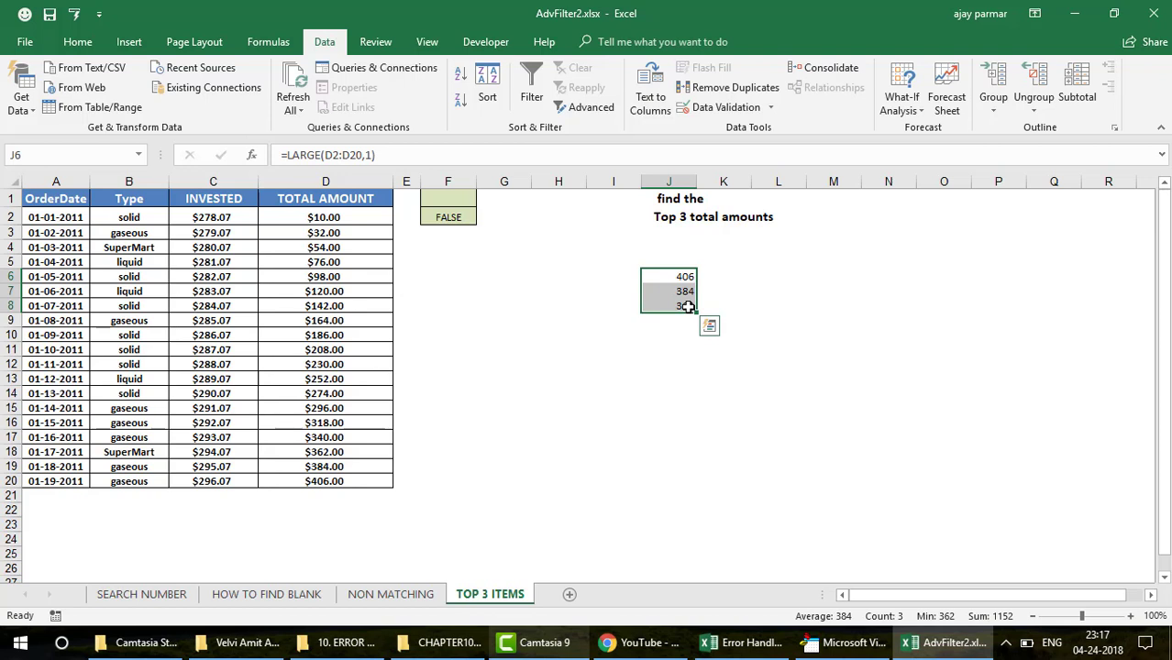
left_click(688, 306)
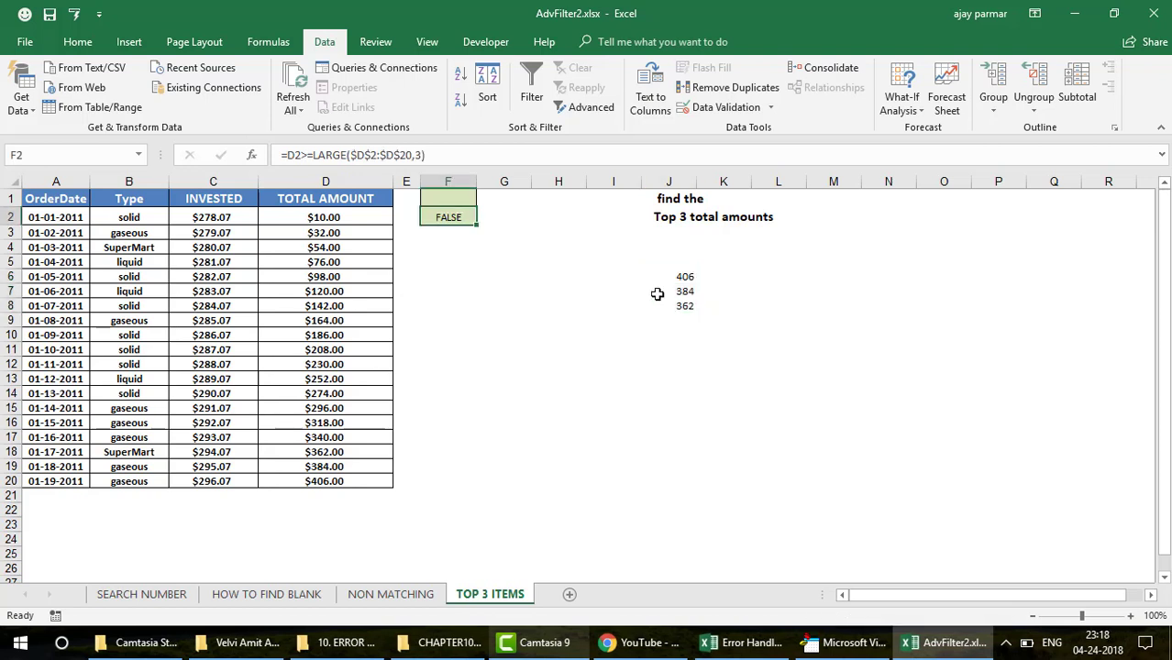
left_click(577, 261)
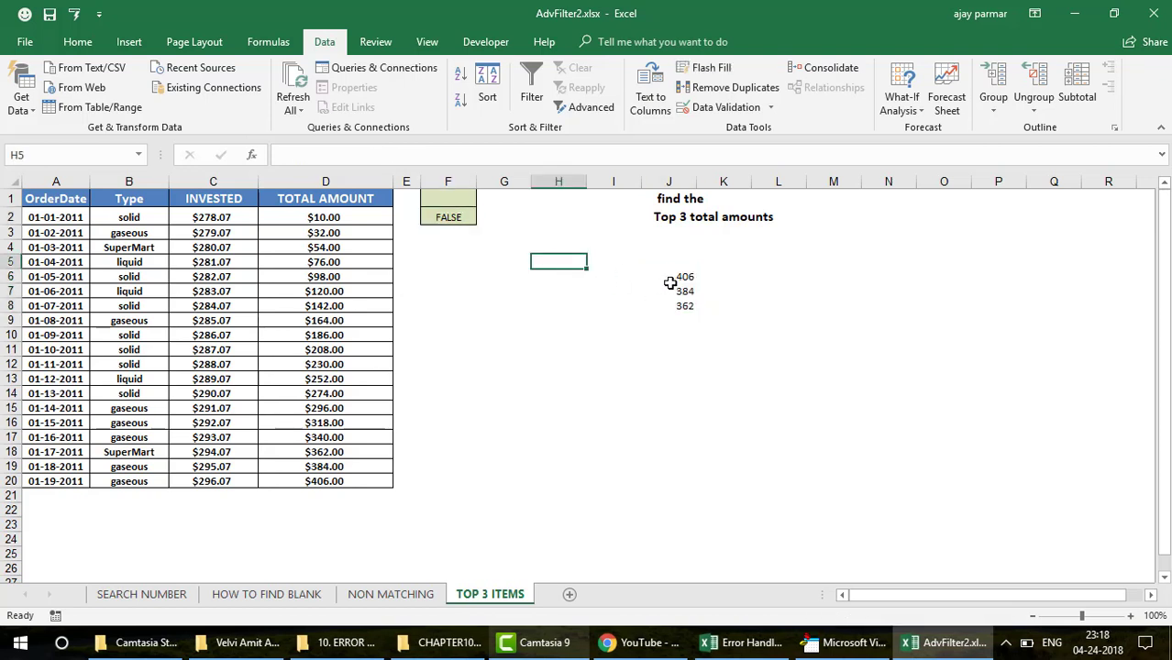
left_click(687, 277)
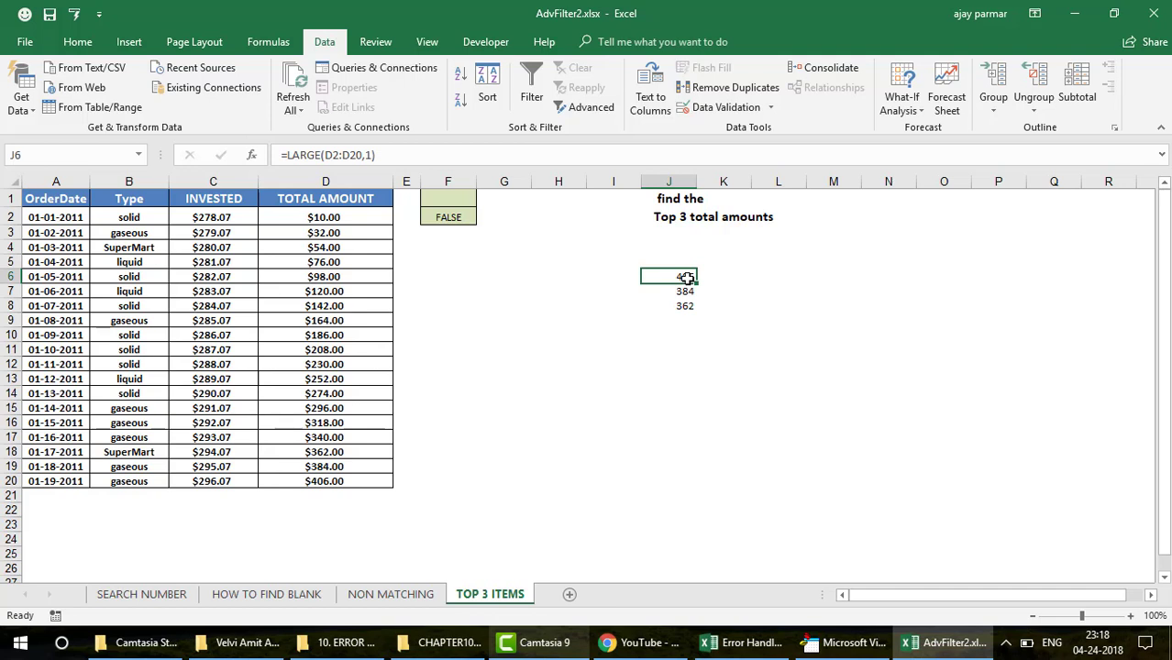
key("Down")
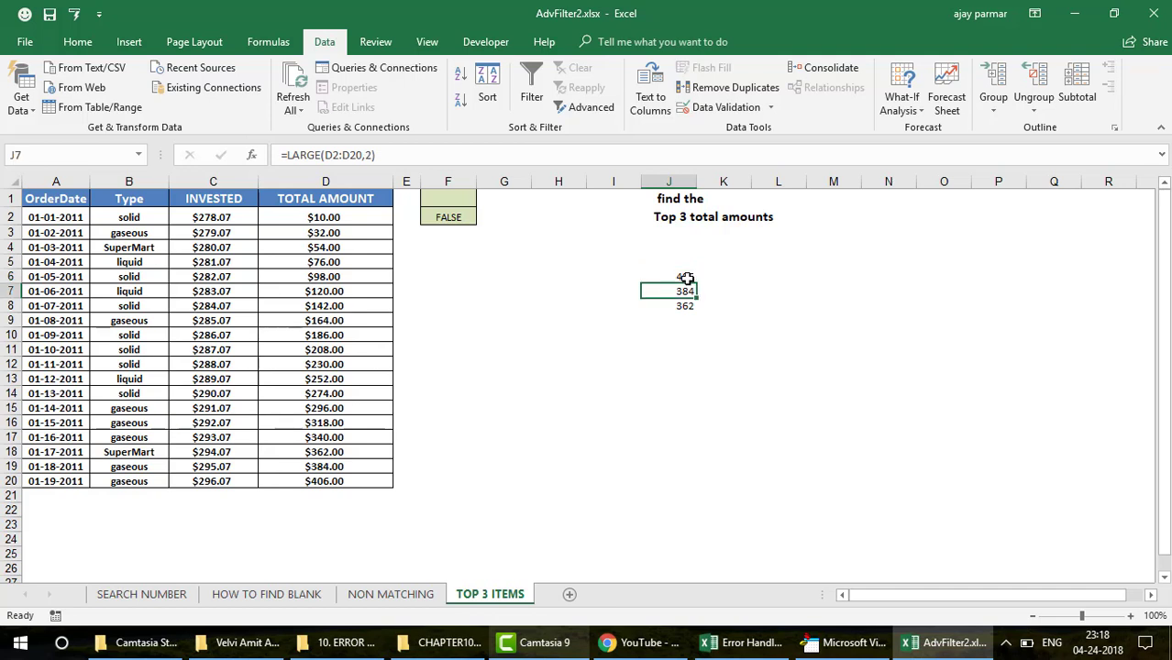
Step: Clear the largest and second-largest results from J6:J7, then select the third-largest amount in J8
left_click(687, 278)
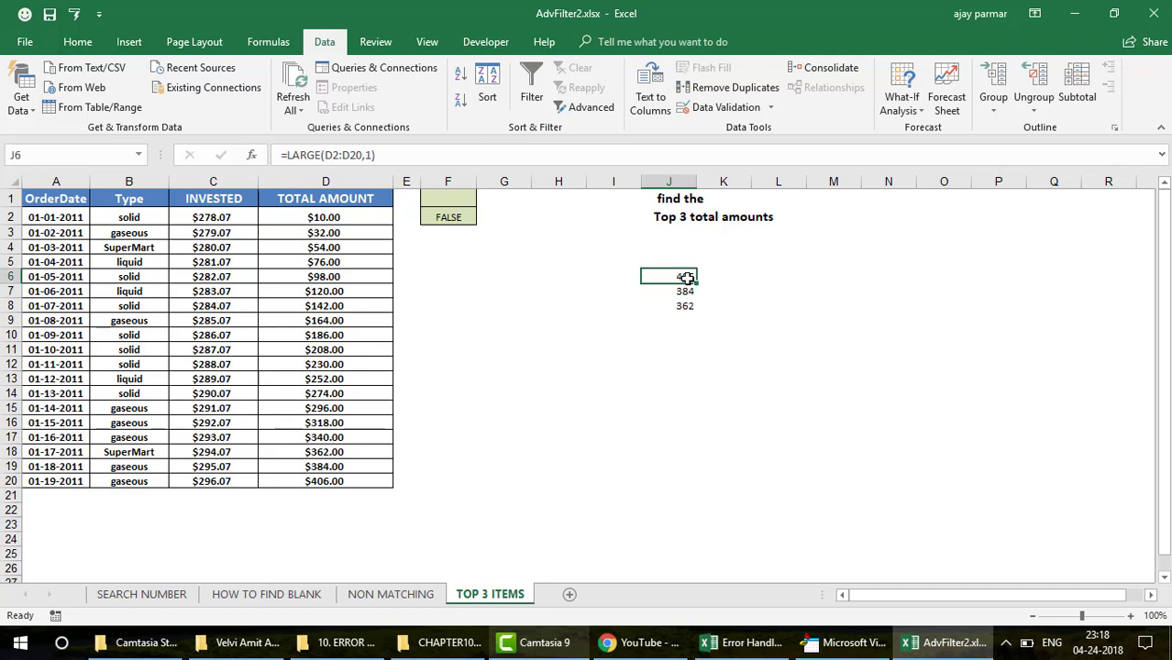
key("shift+Down")
key("Delete")
key("Down")
key("Down")
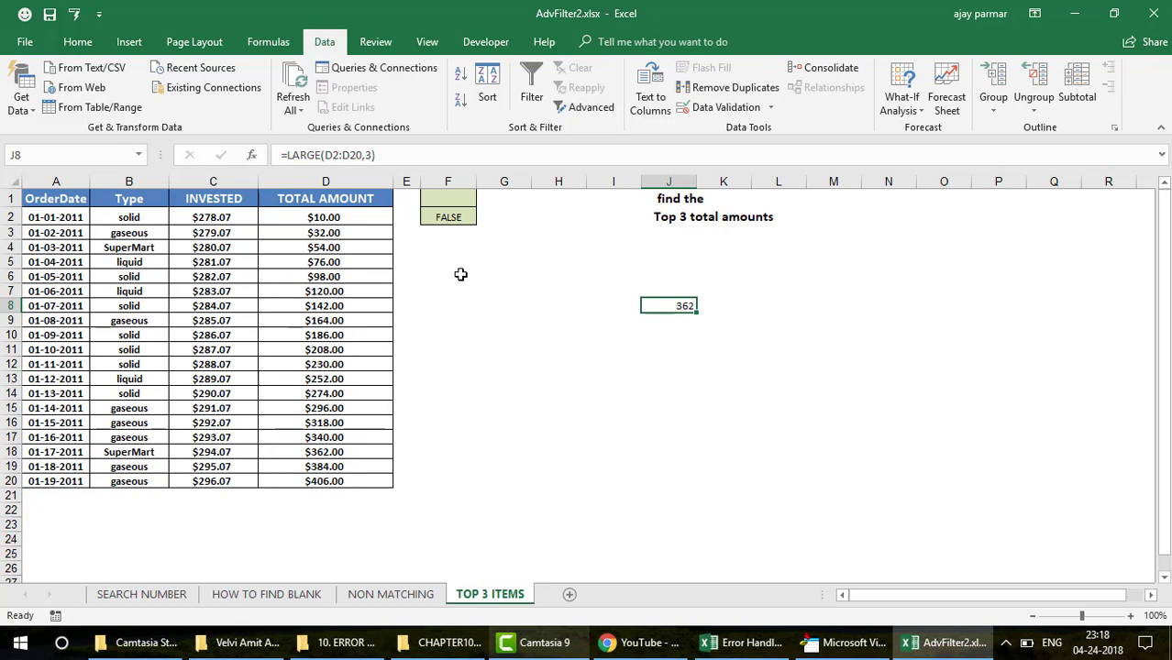
left_click(357, 214)
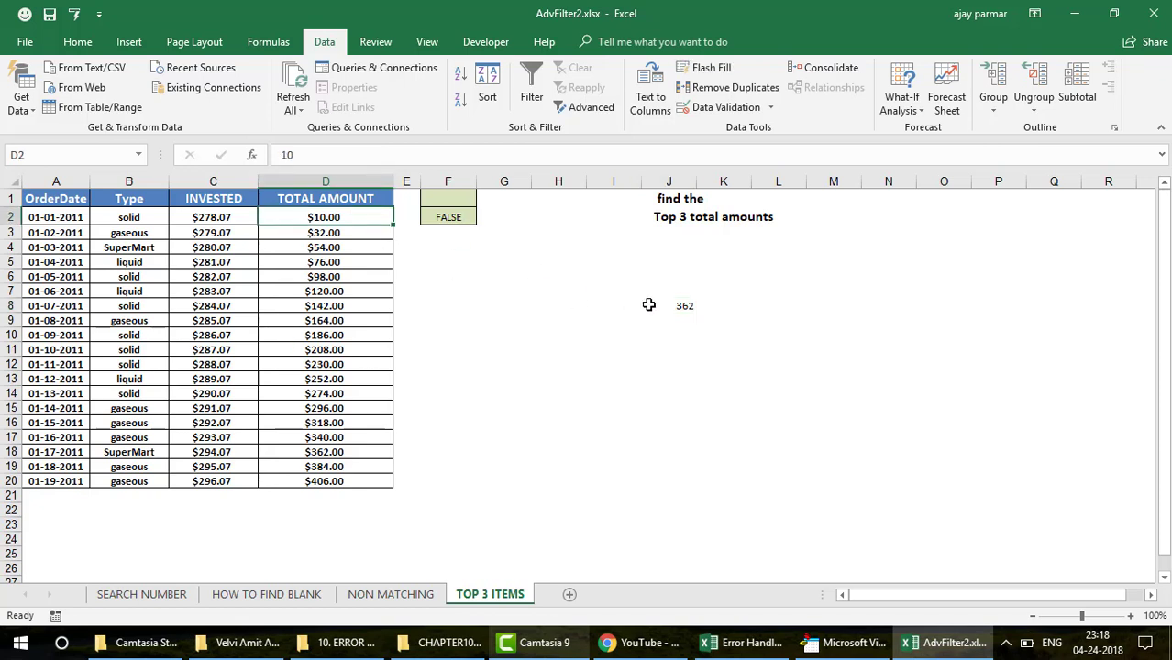
left_click(684, 305)
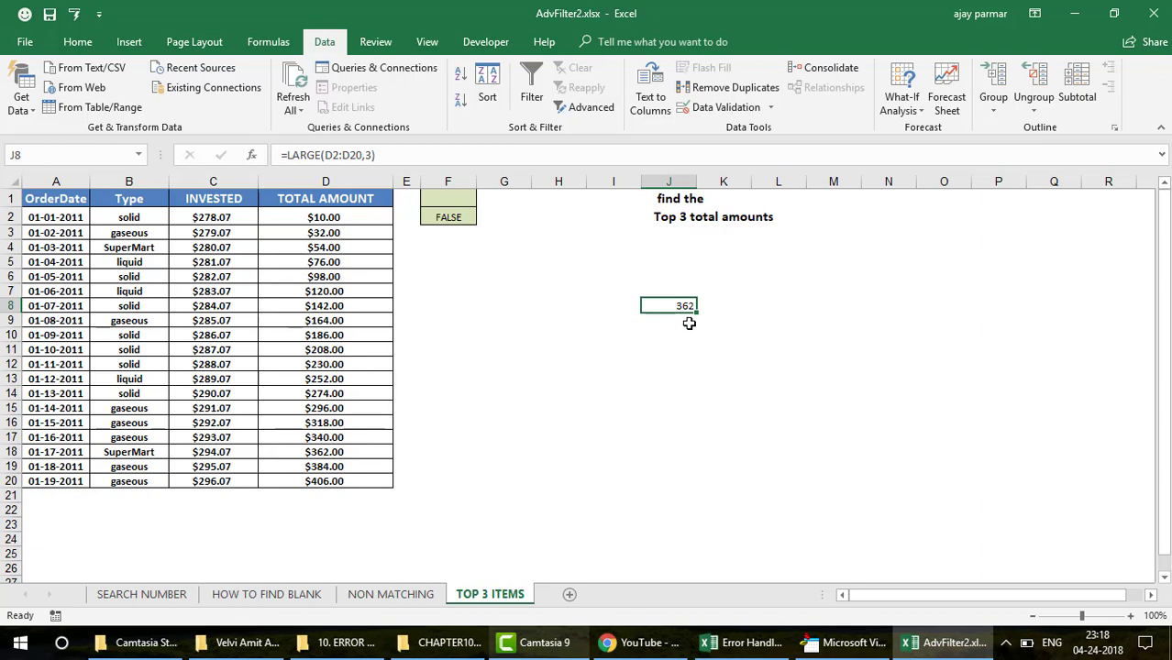
Step: Enter =D2>=LARGE(D2:D20,3) in H2 to test the first total amount against the third-largest one
left_click(543, 218)
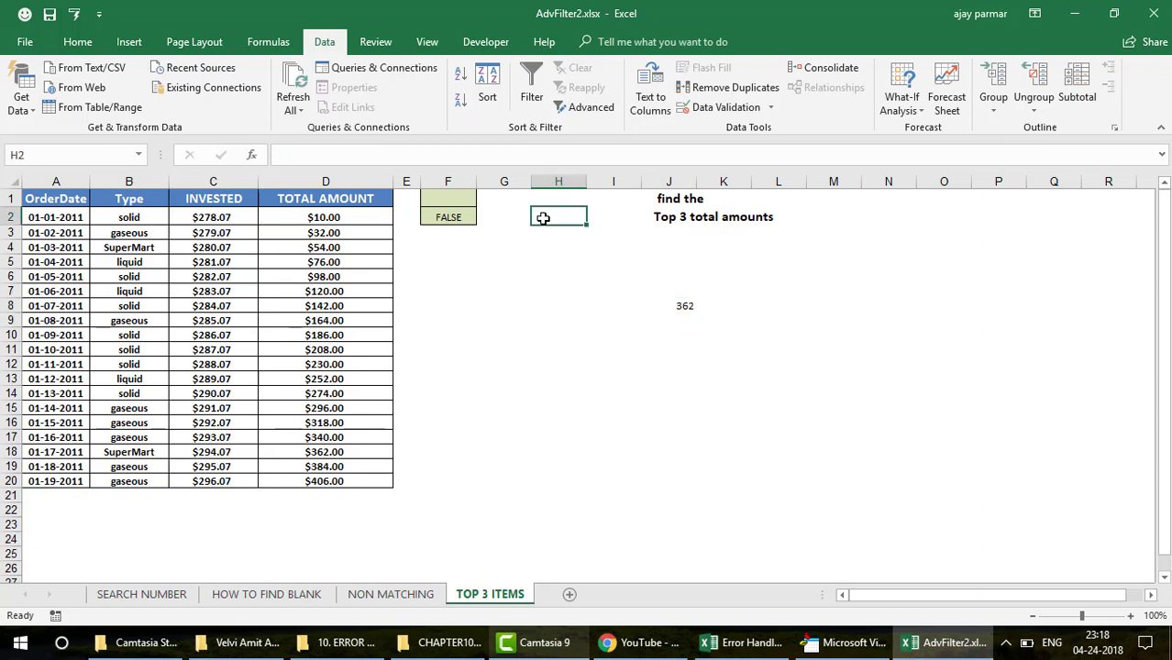
type("=")
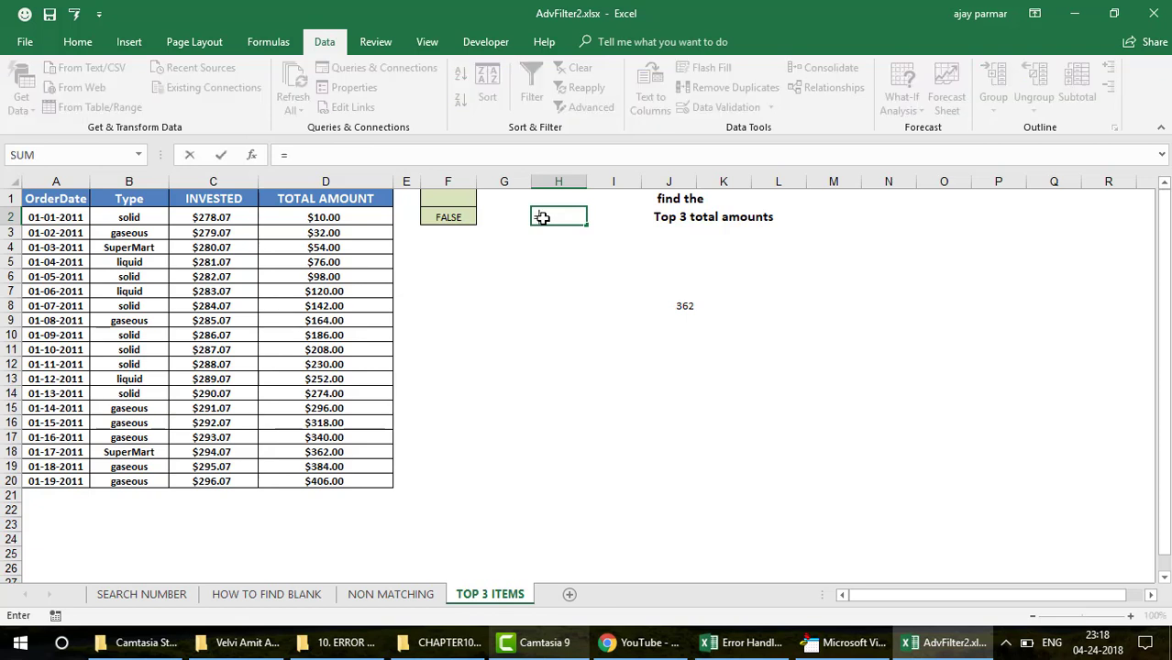
key("Left")
key("Left")
key("Left")
key("Left")
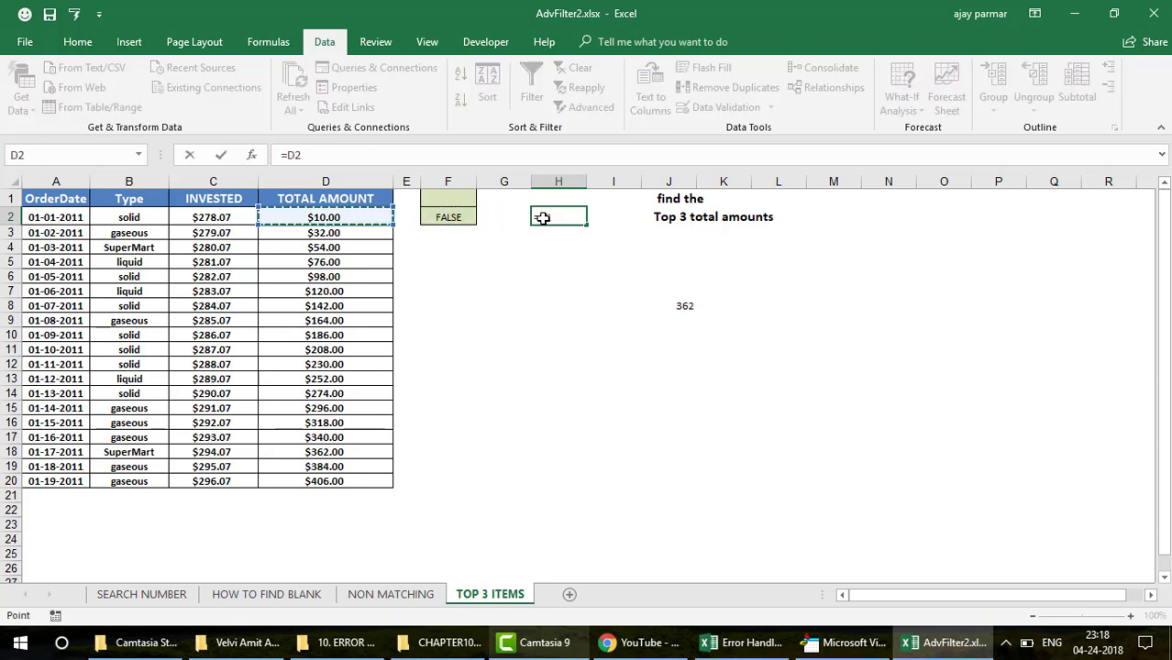
type(">=")
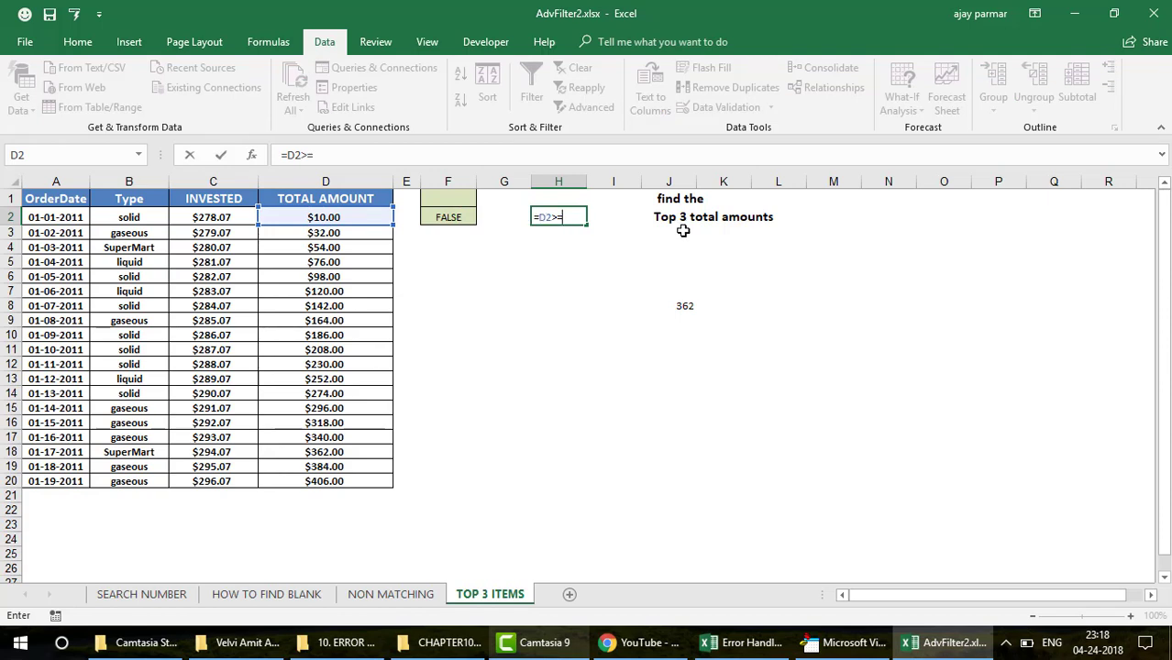
type("LARG")
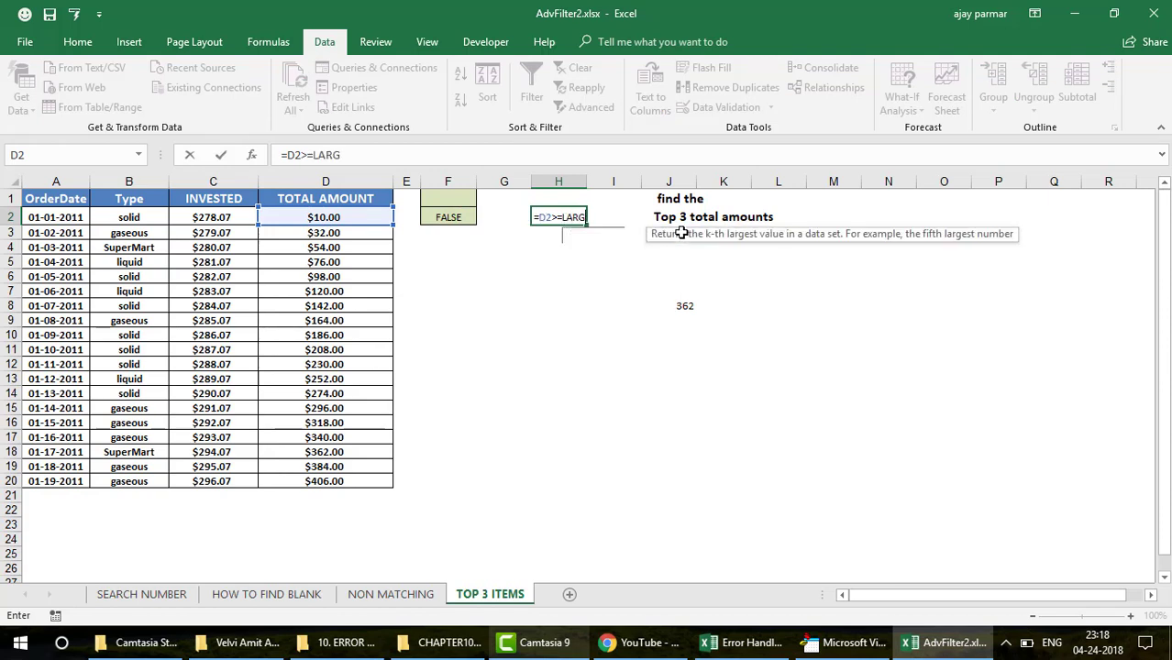
type("E(")
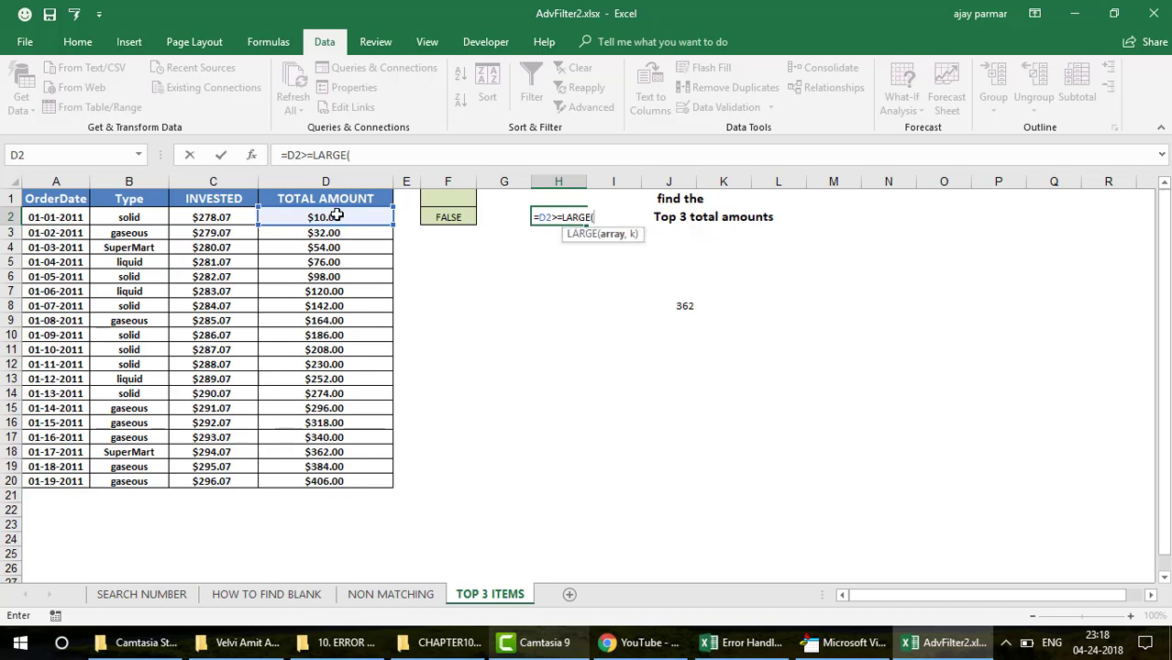
left_click_drag(337, 214, 351, 477)
type(",3)")
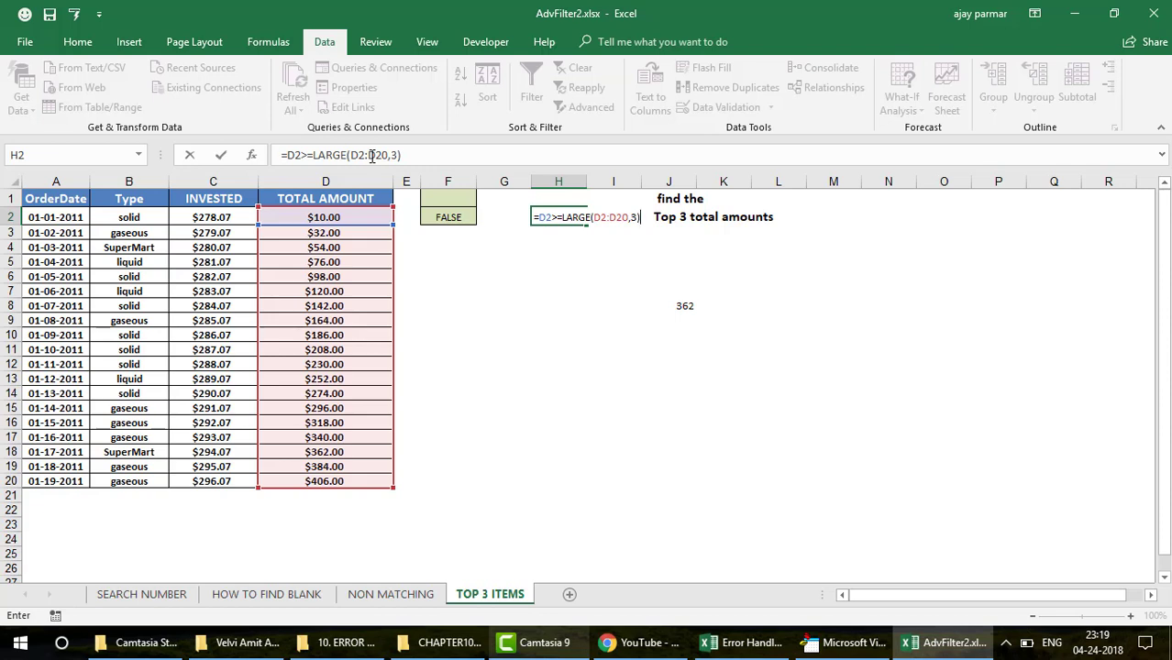
key("ctrl+Return")
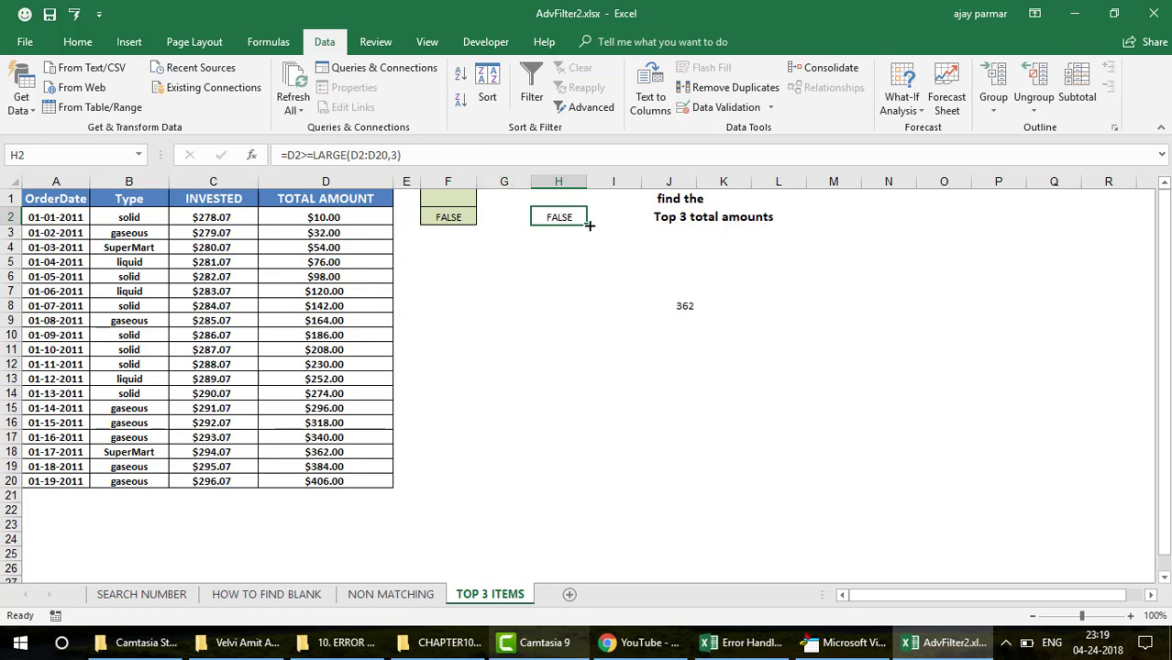
Step: Make the LARGE range in H2 absolute as $D$2:$D$20 and fill the formula down to H20
left_click(361, 156)
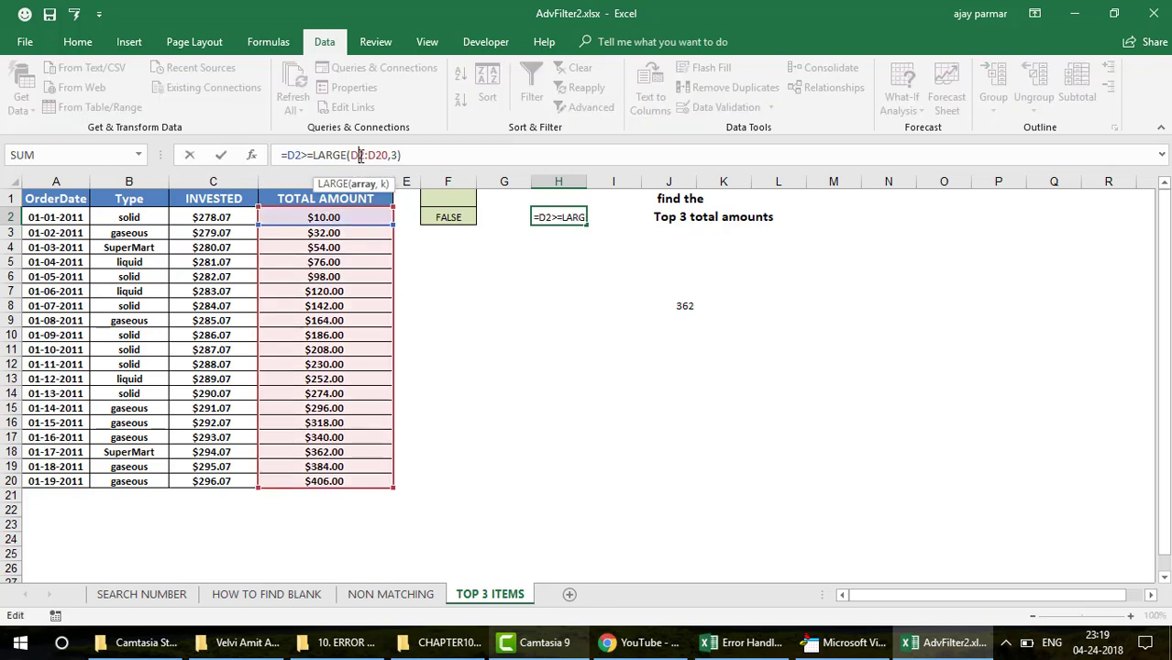
left_click_drag(353, 156, 393, 156)
key("F4")
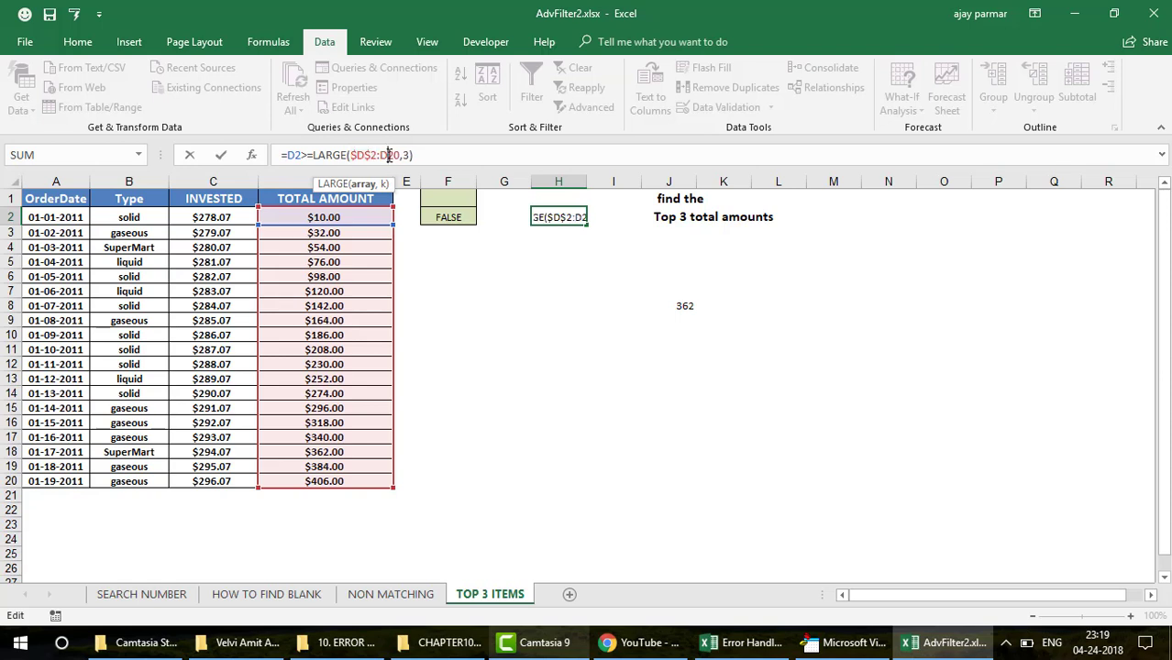
key("F4")
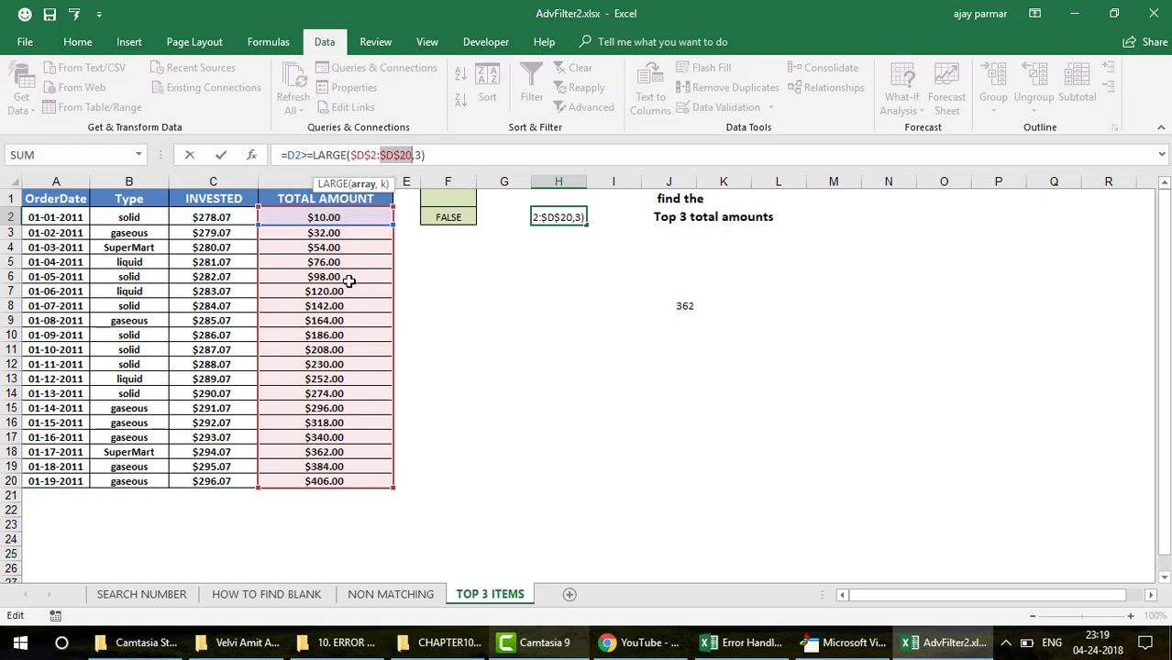
key("ctrl+Return")
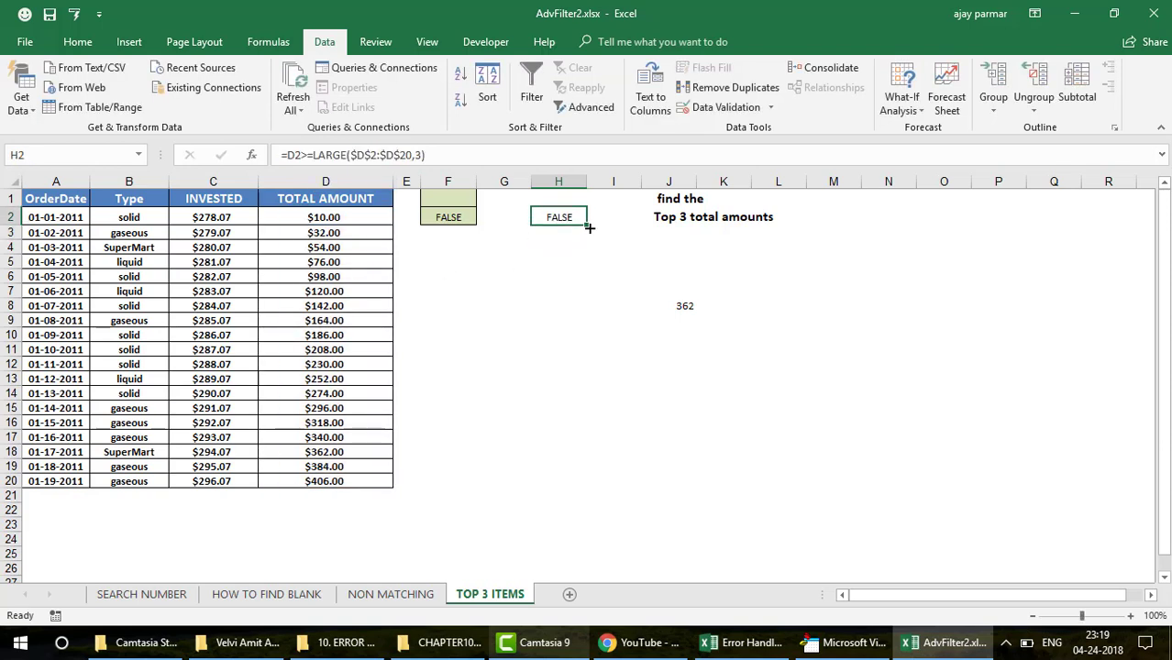
left_click_drag(589, 229, 600, 486)
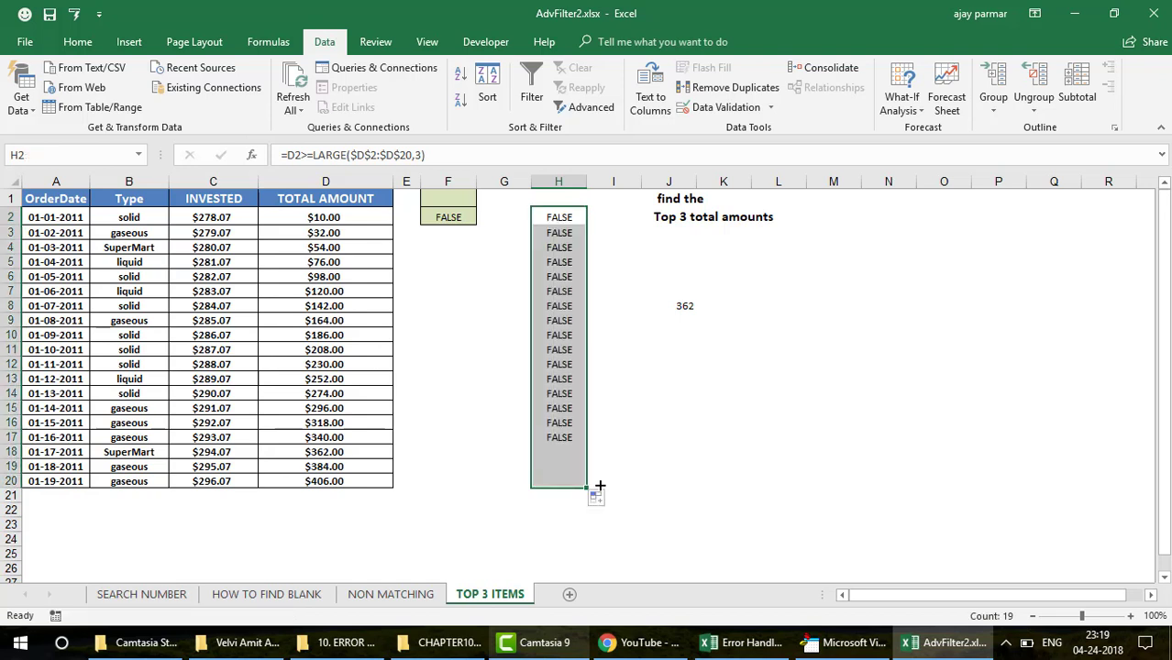
Step: Examine the TRUE/FALSE results and their formulas down column H, and select the first TRUE cells in H18:H19
left_click(558, 220)
key("Down")
key("Down")
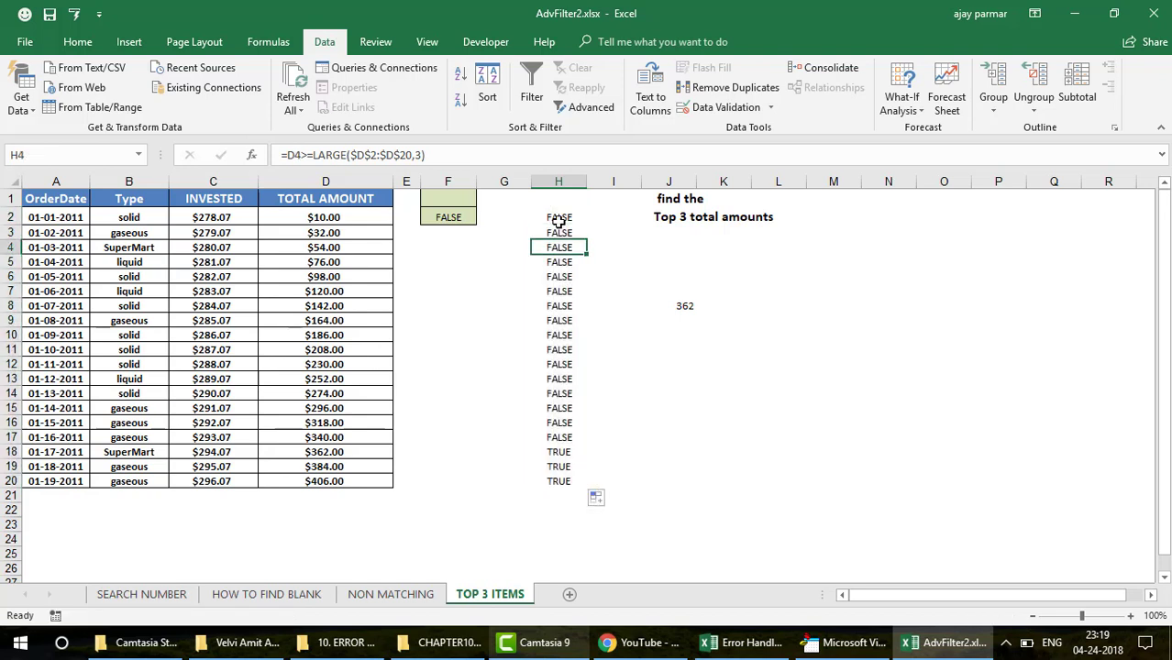
key("Down")
key("Down")
key("Down")
key("Down")
key("Down")
key("Down")
key("Down")
key("Down")
key("Down")
key("Down")
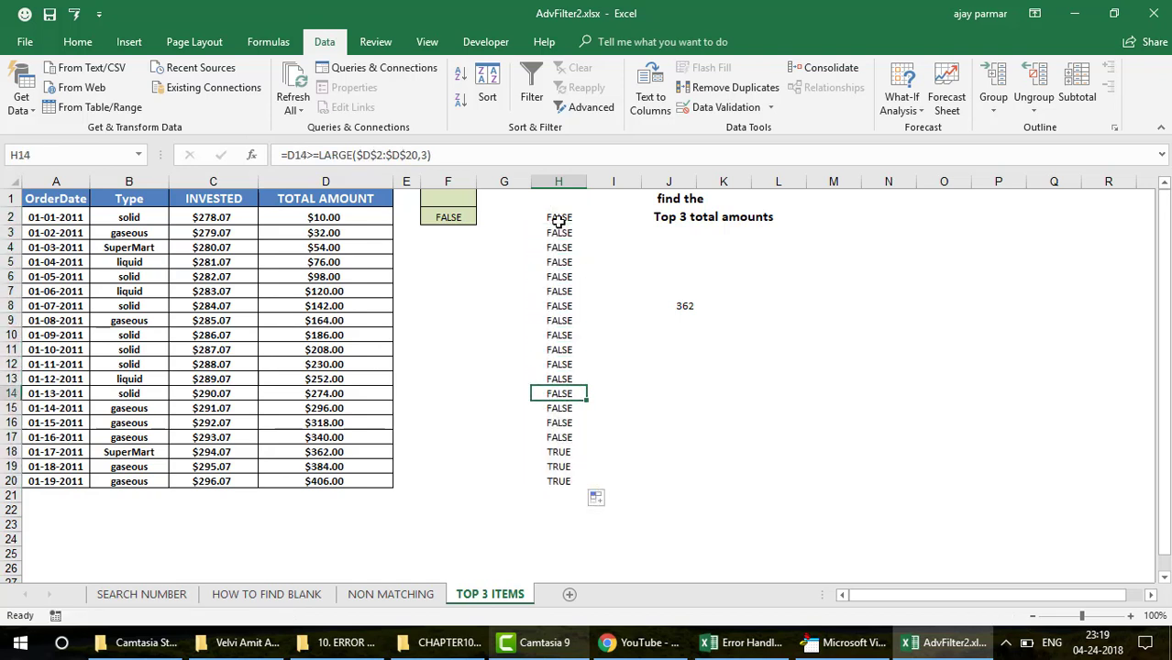
key("Down")
key("Down")
key("Down")
key("Down")
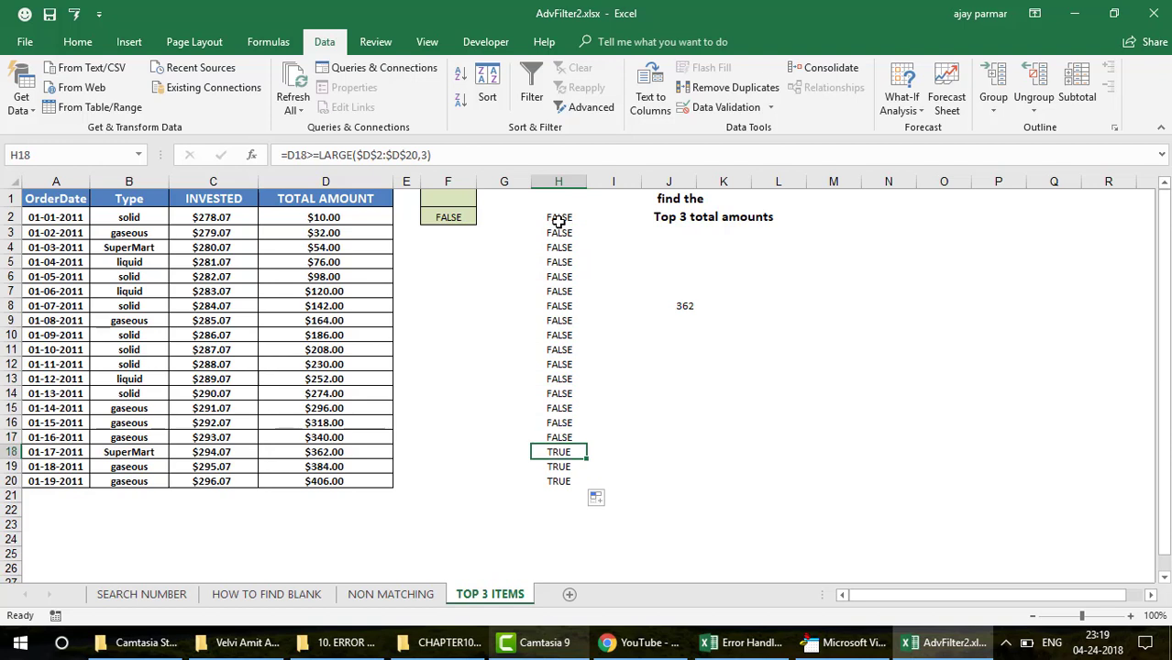
key("shift+Down")
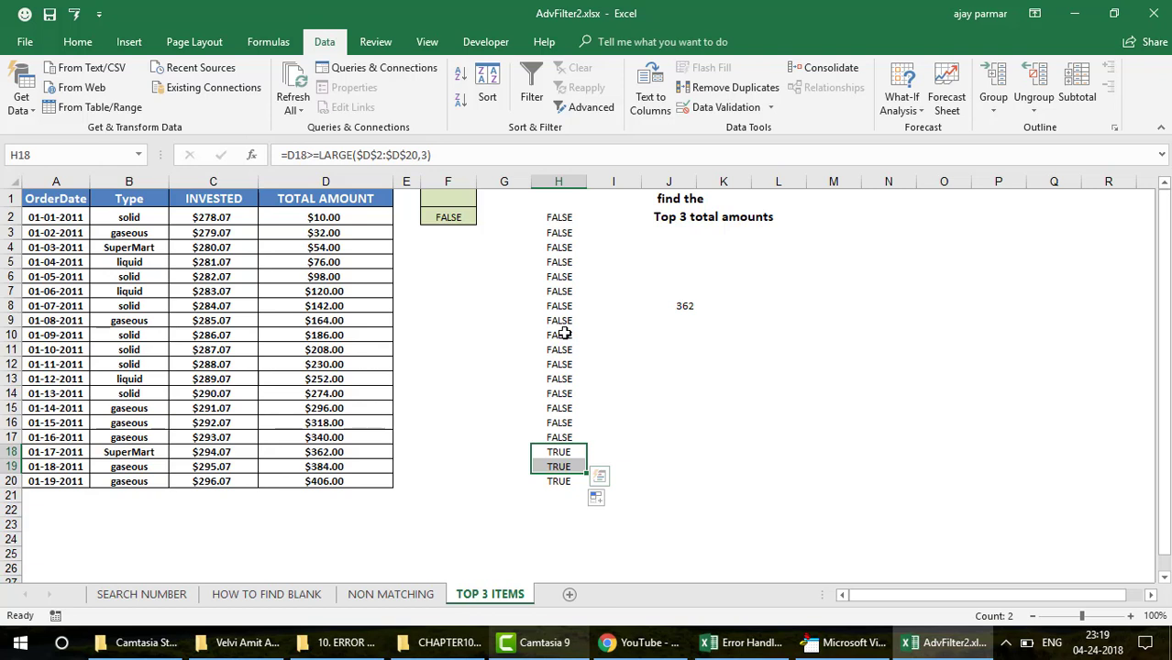
Step: Try 777 as the total amount in D5 to test the top-three formulas in column H
key("shift+Down")
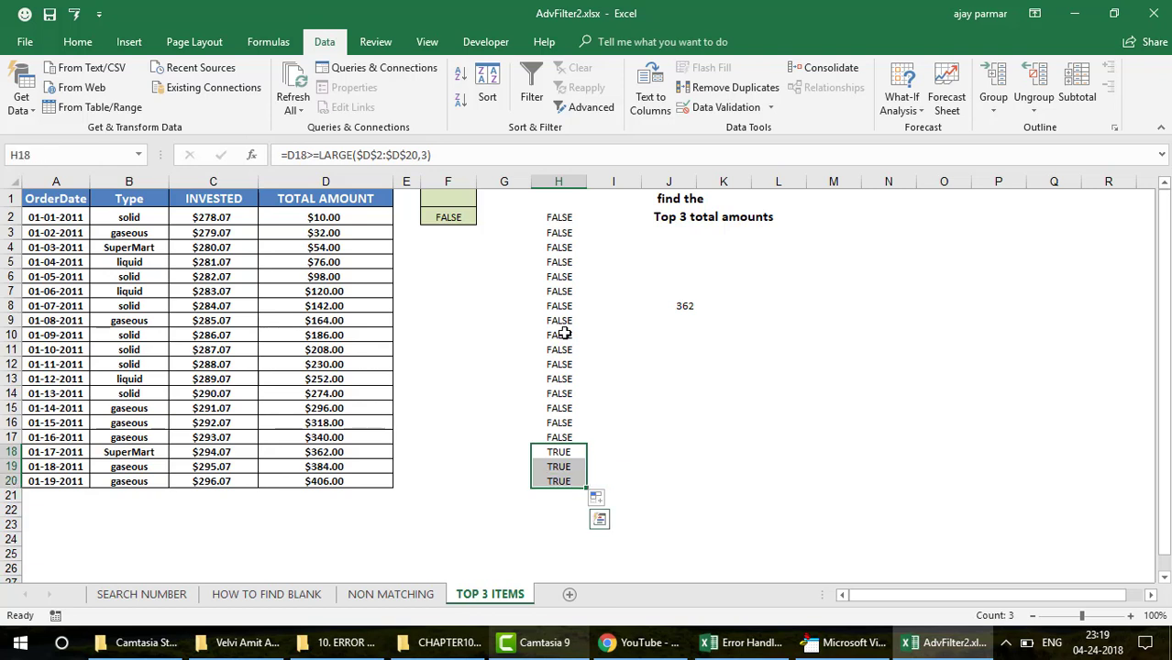
left_click(315, 263)
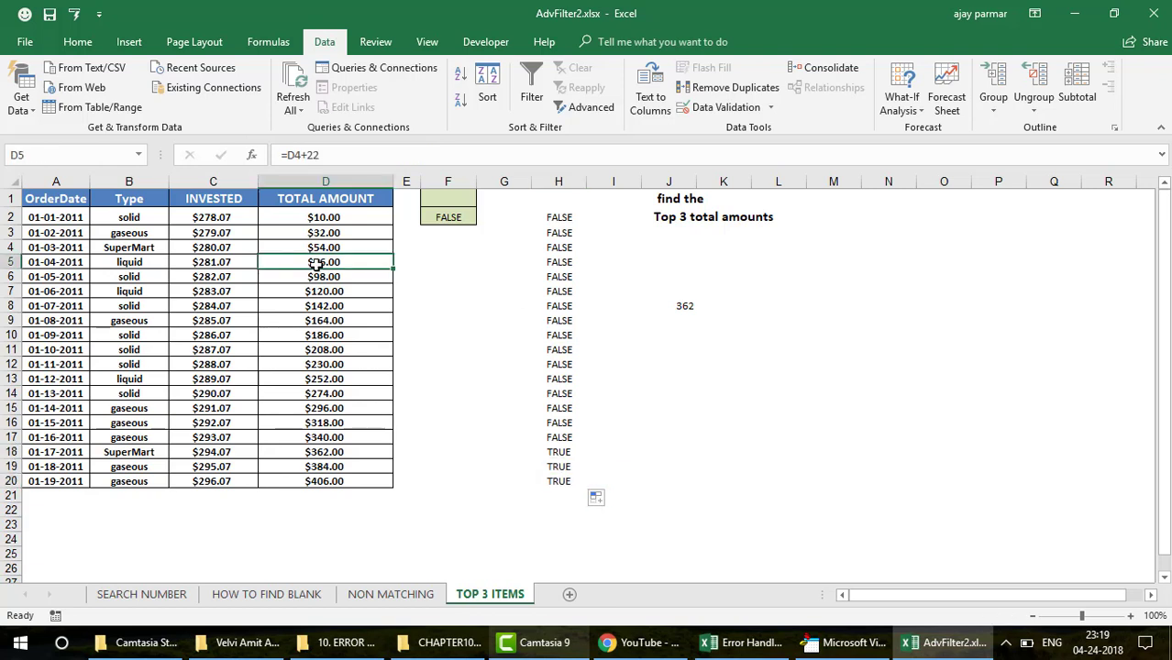
type("777")
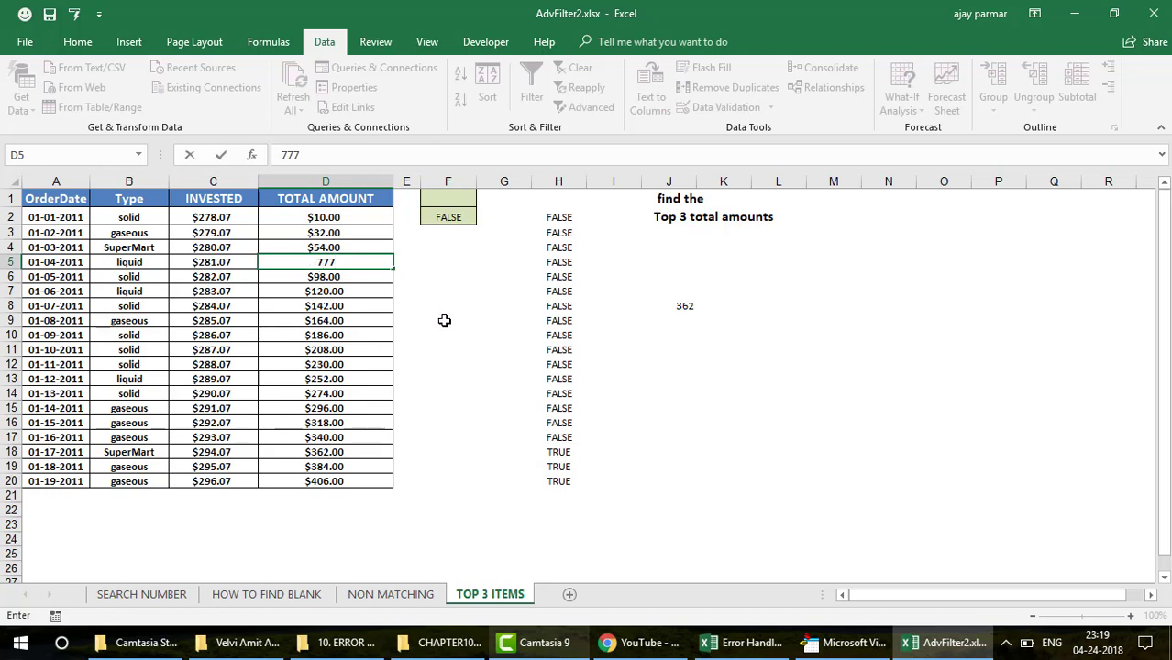
key("Return")
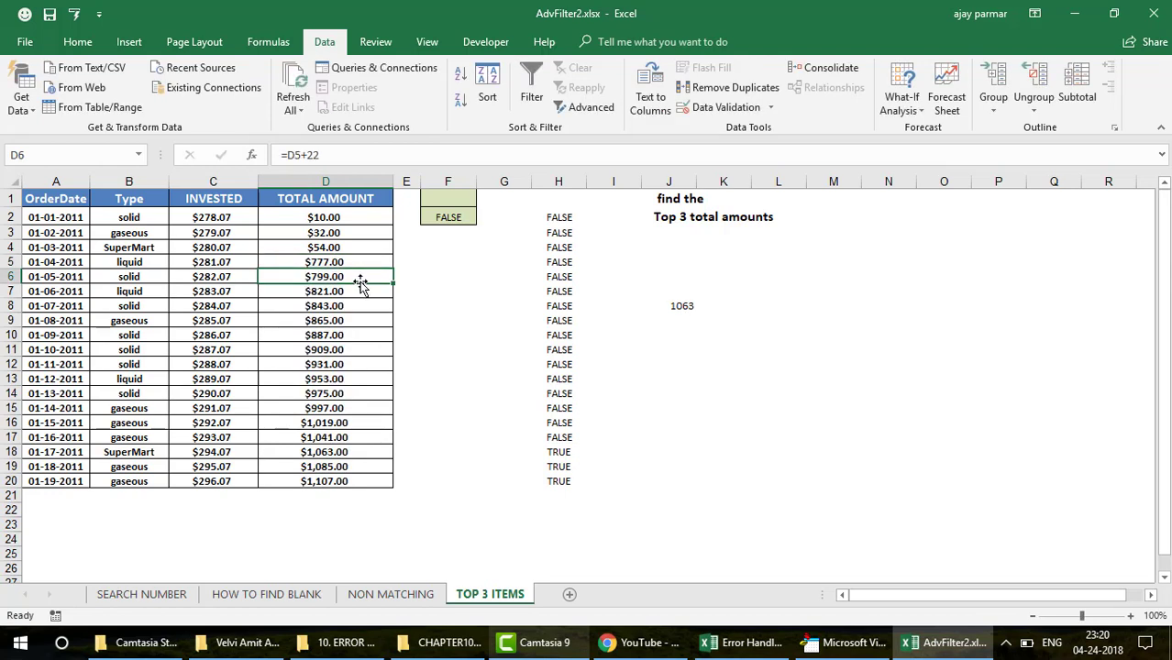
Step: Inspect how the amounts in D19 and D20 depend on D5, and undo the D5 change
left_click(349, 264)
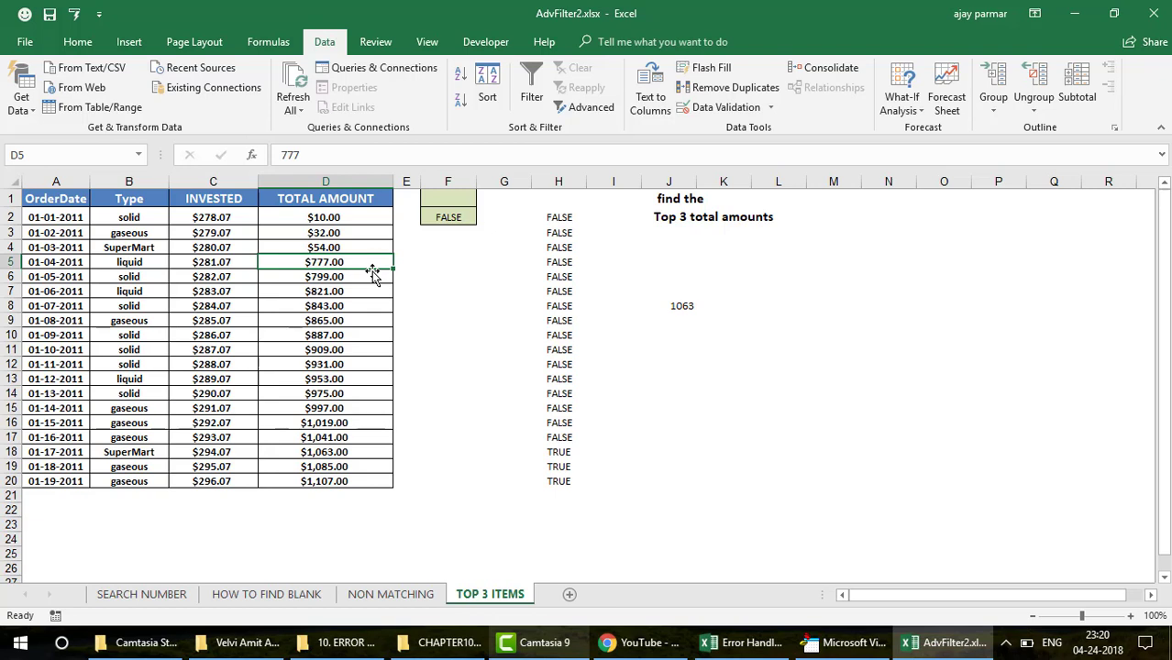
left_click(343, 466)
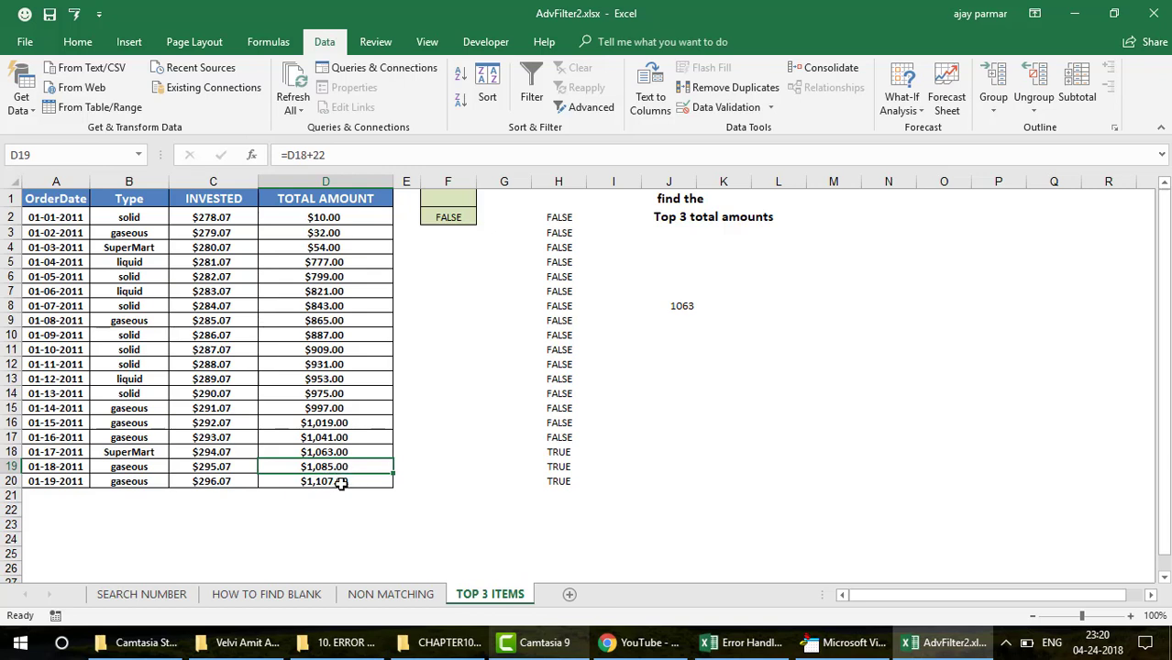
left_click(340, 483)
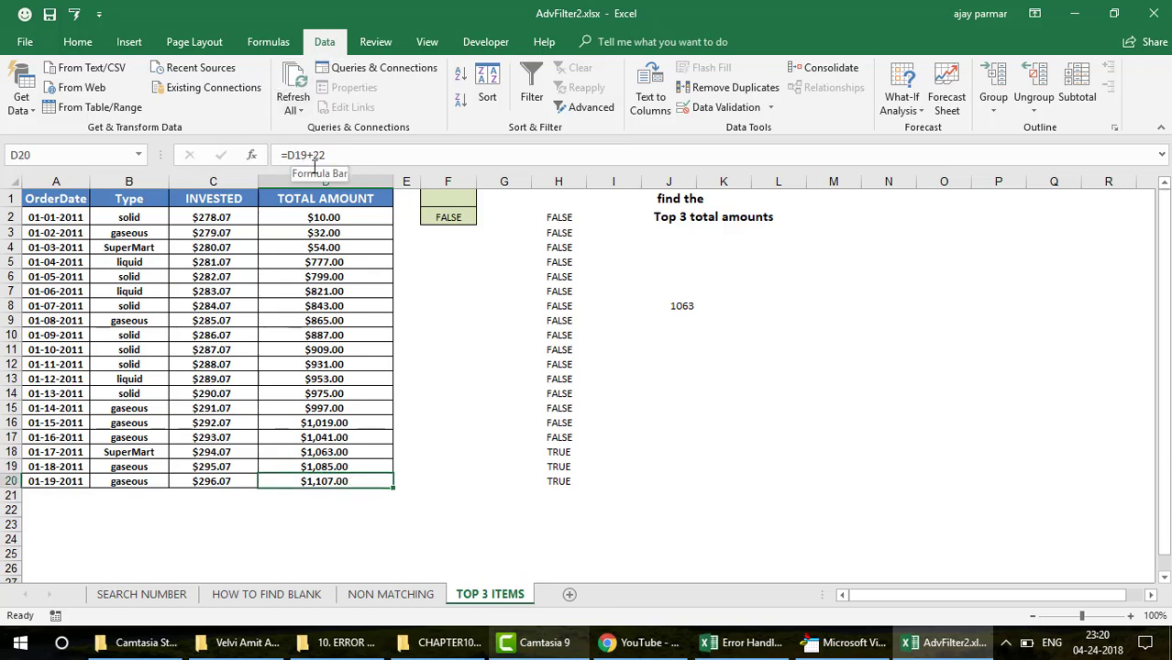
left_click(334, 263)
left_click(339, 486)
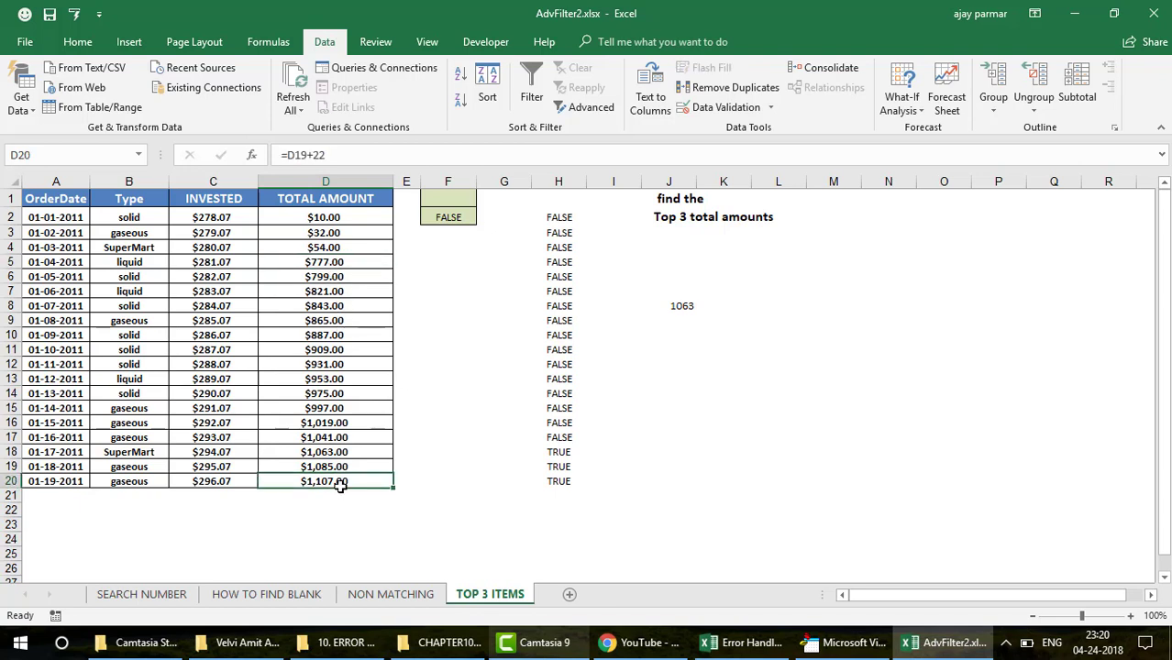
key("ctrl+z")
Step: Replace the TOTAL AMOUNT formulas in D2:D20 with their values using Paste Special
left_click(346, 217)
key("ctrl+shift+Down")
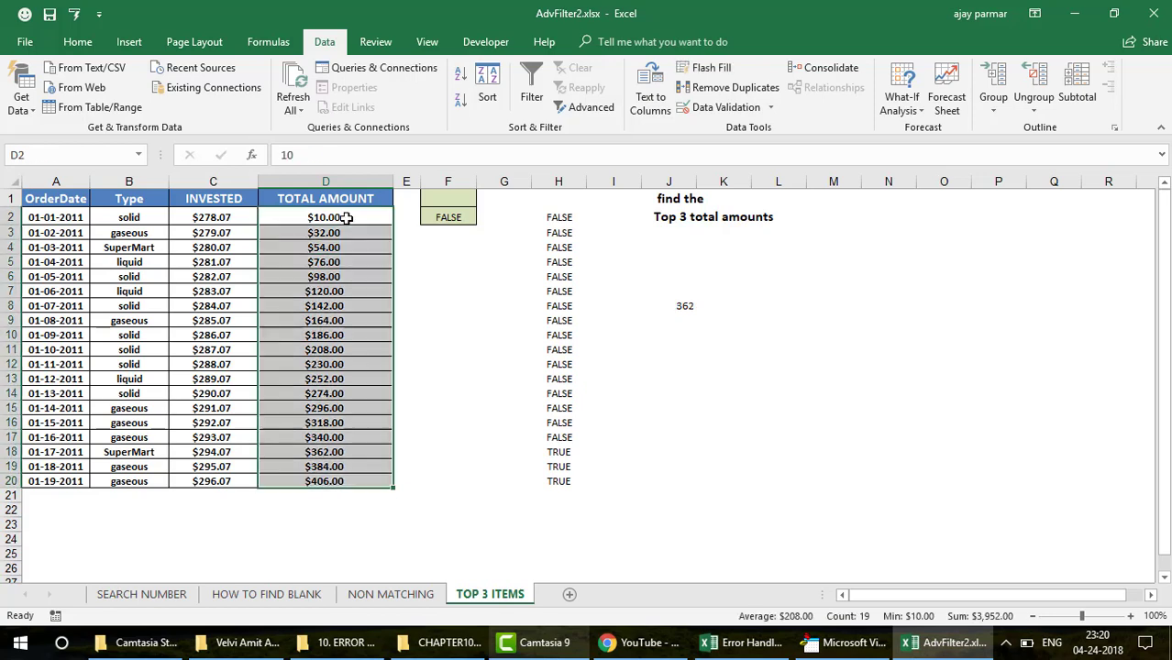
key("ctrl+c")
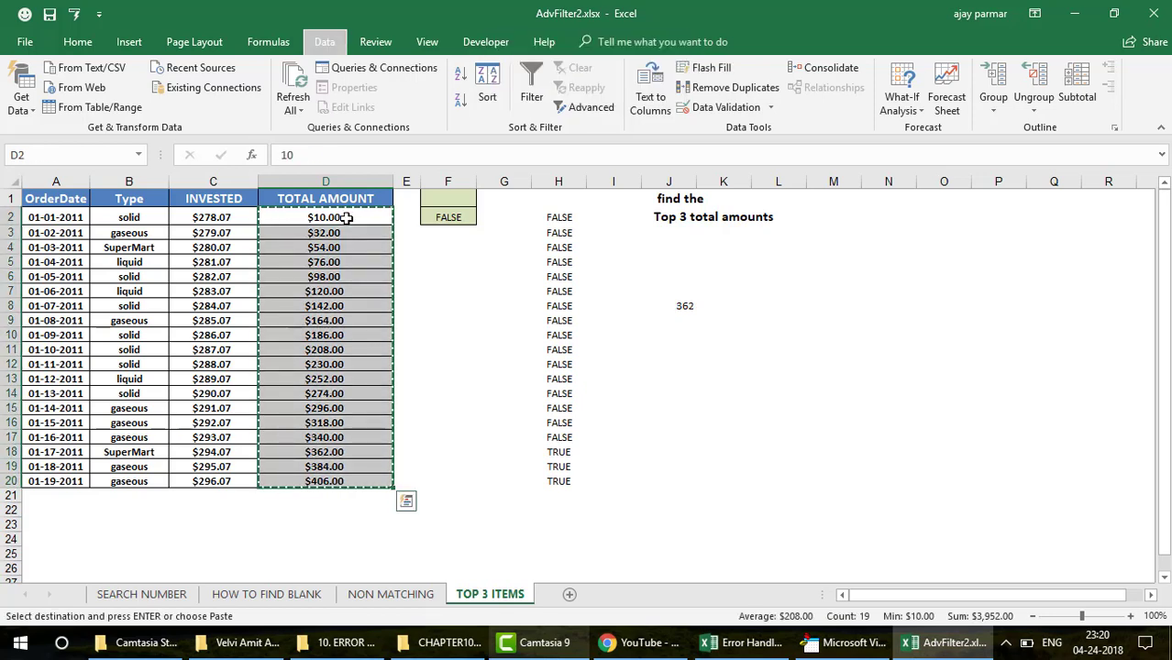
key("ctrl+alt+v")
left_click(672, 247)
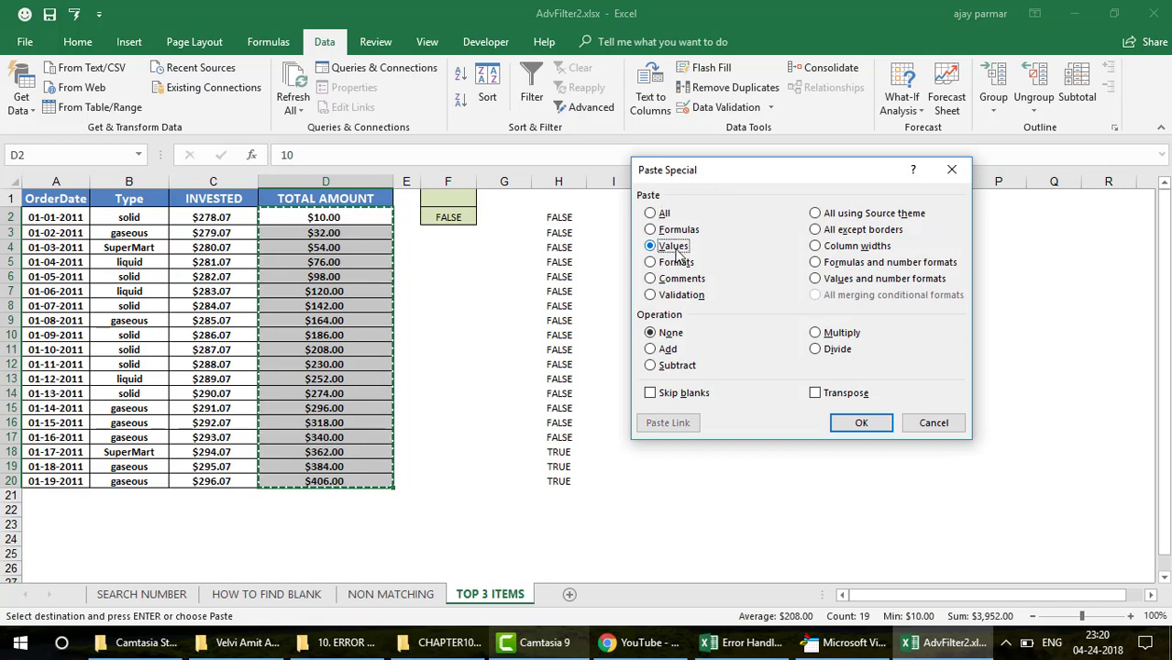
left_click(872, 430)
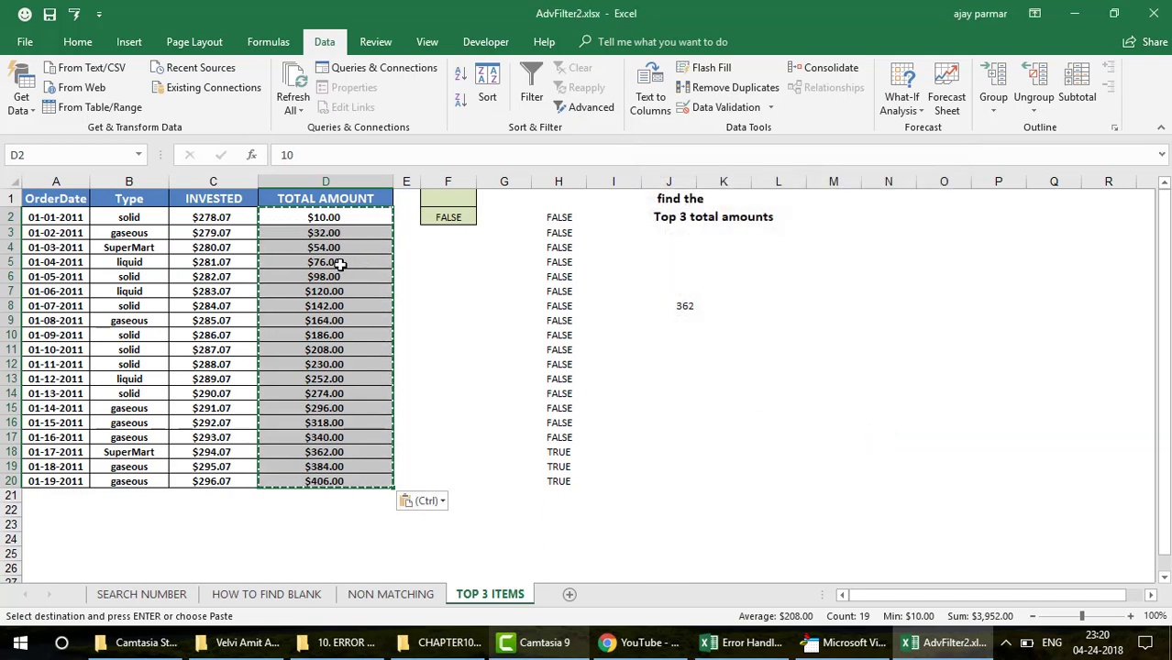
Step: Set the total amount in D5 to 777
left_click(340, 264)
type("777")
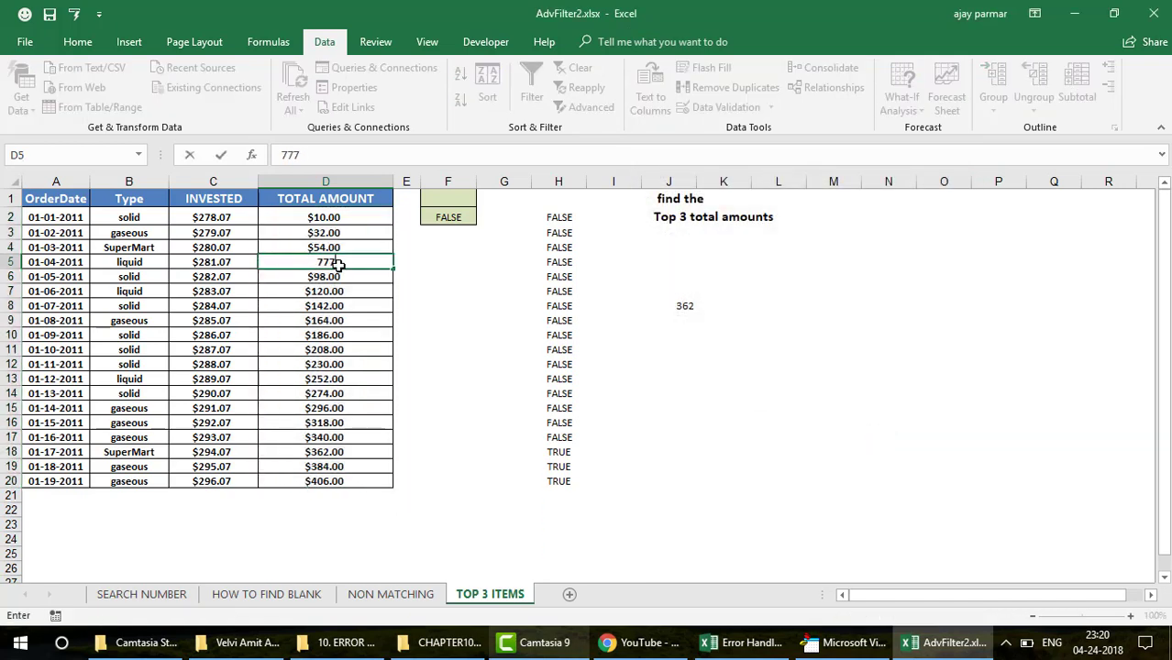
key("Return")
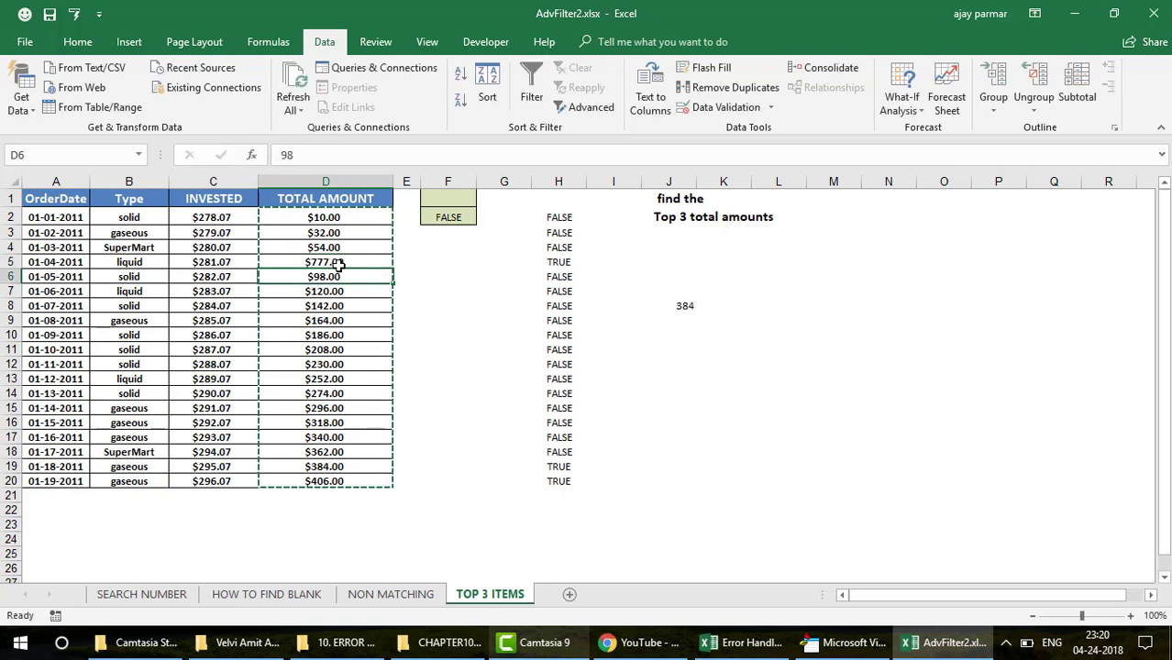
Step: Compare the D5 amount and its H5 test with the third-largest result in J8 and the amount in D19
left_click(349, 260)
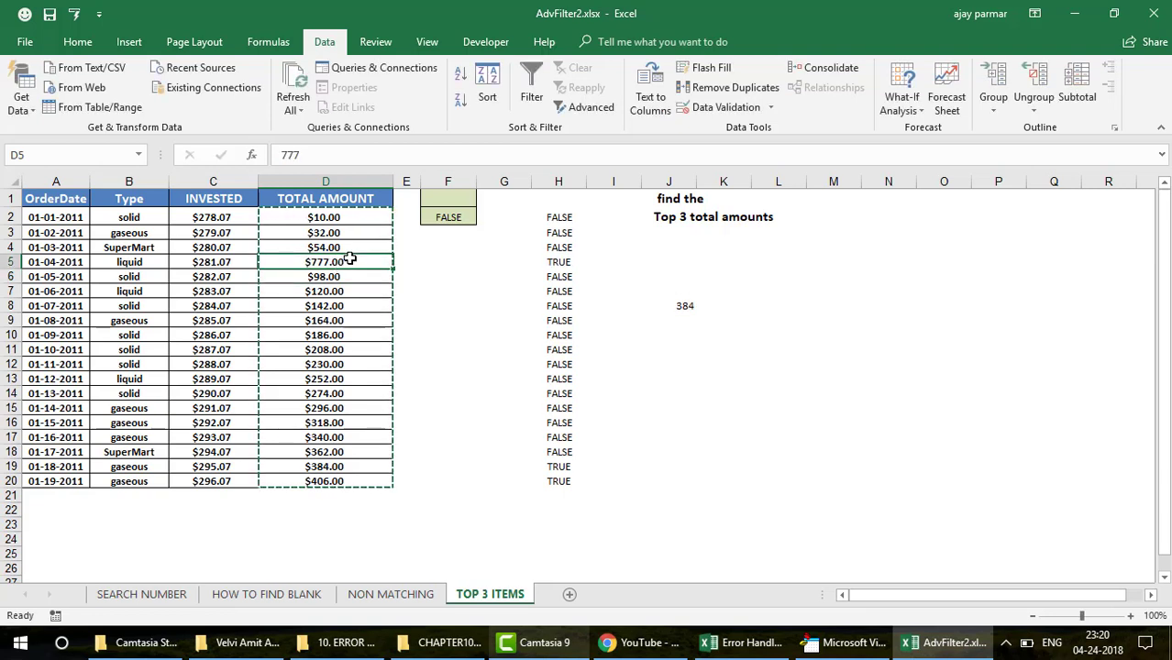
left_click(558, 259)
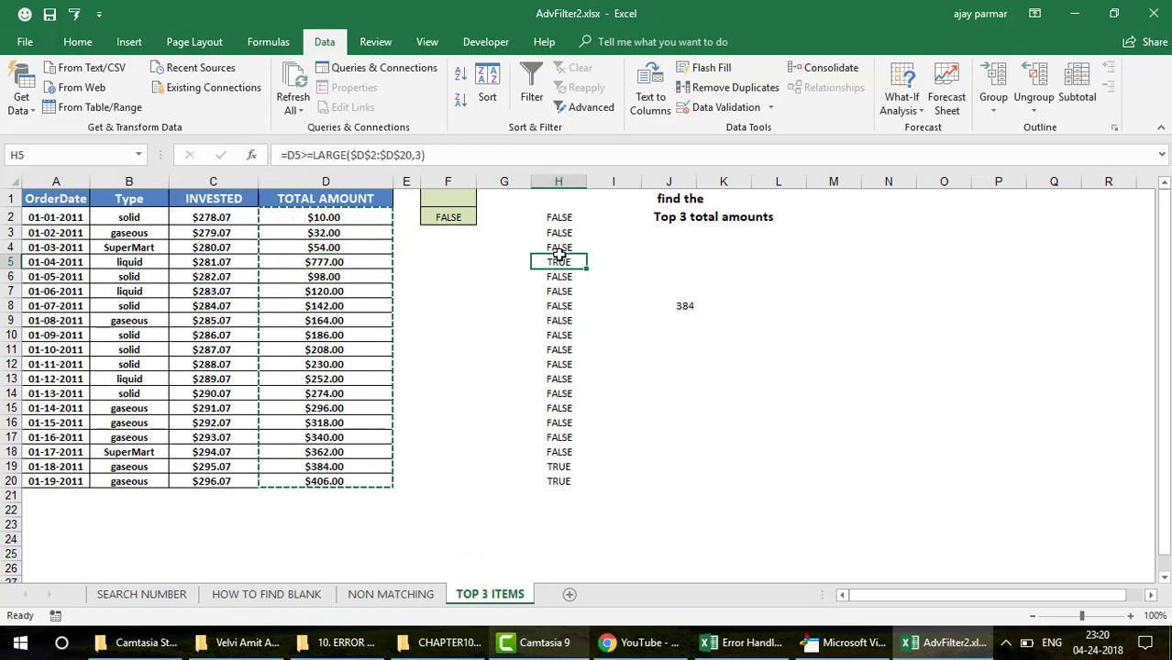
left_click(328, 263)
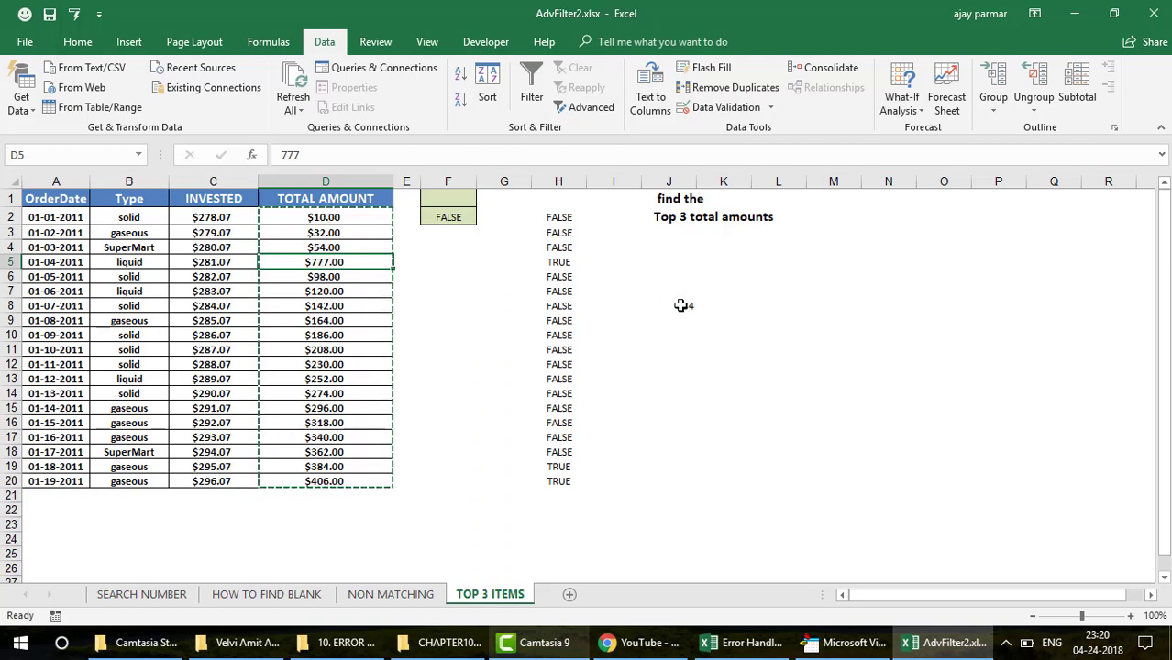
left_click(685, 308)
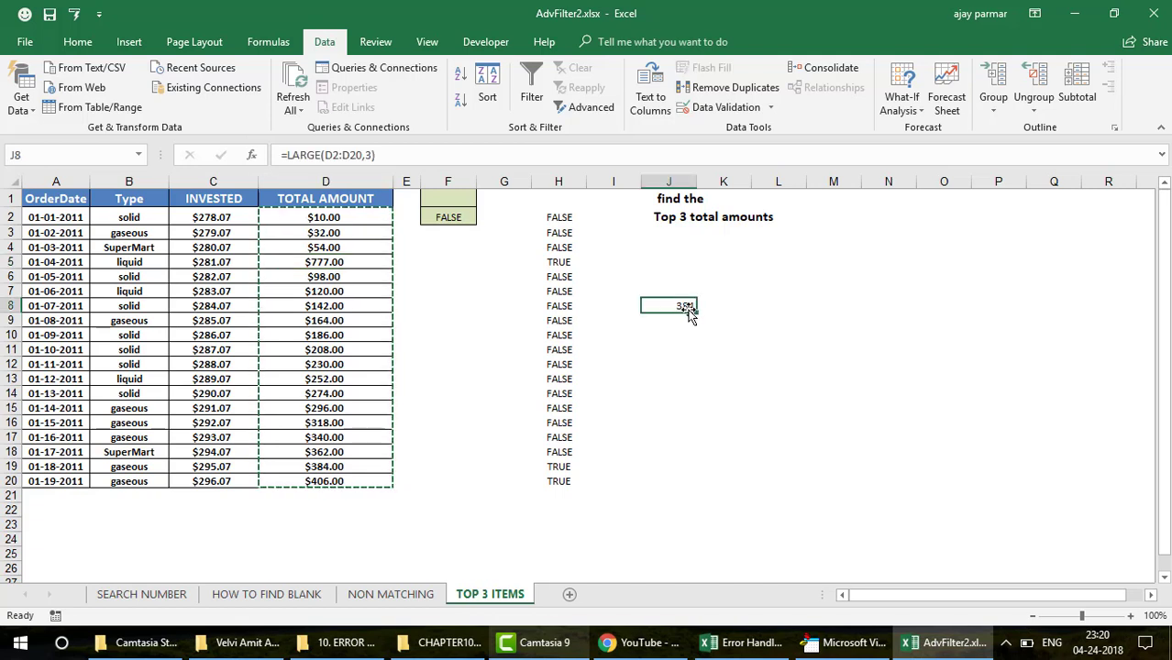
left_click(347, 468)
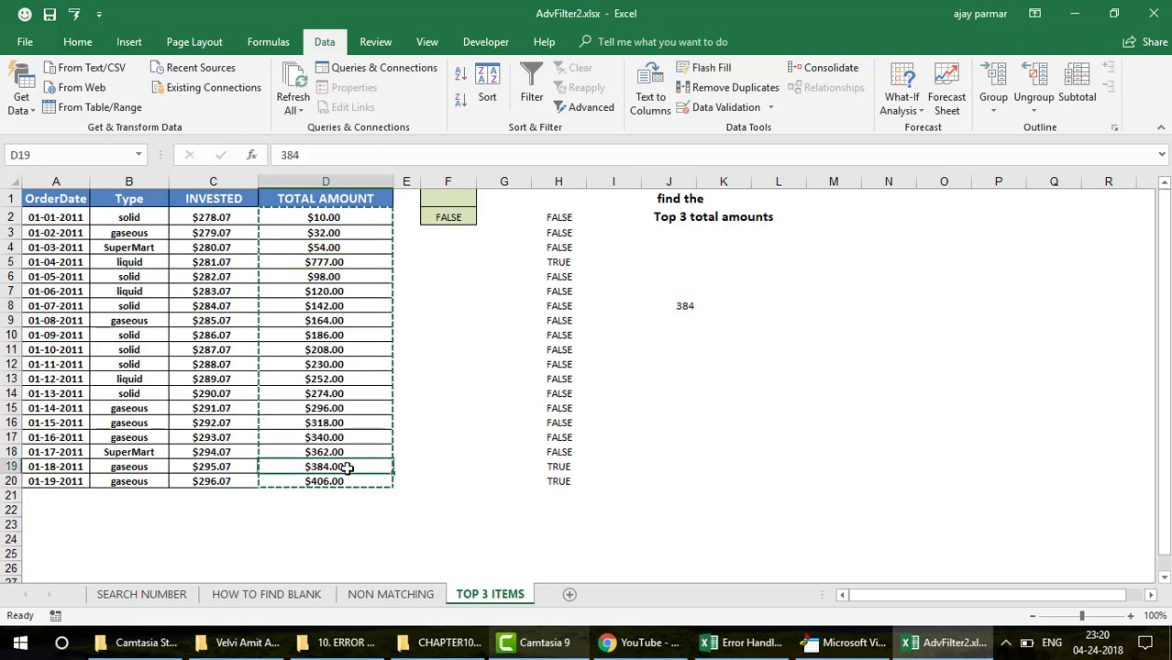
left_click(340, 262)
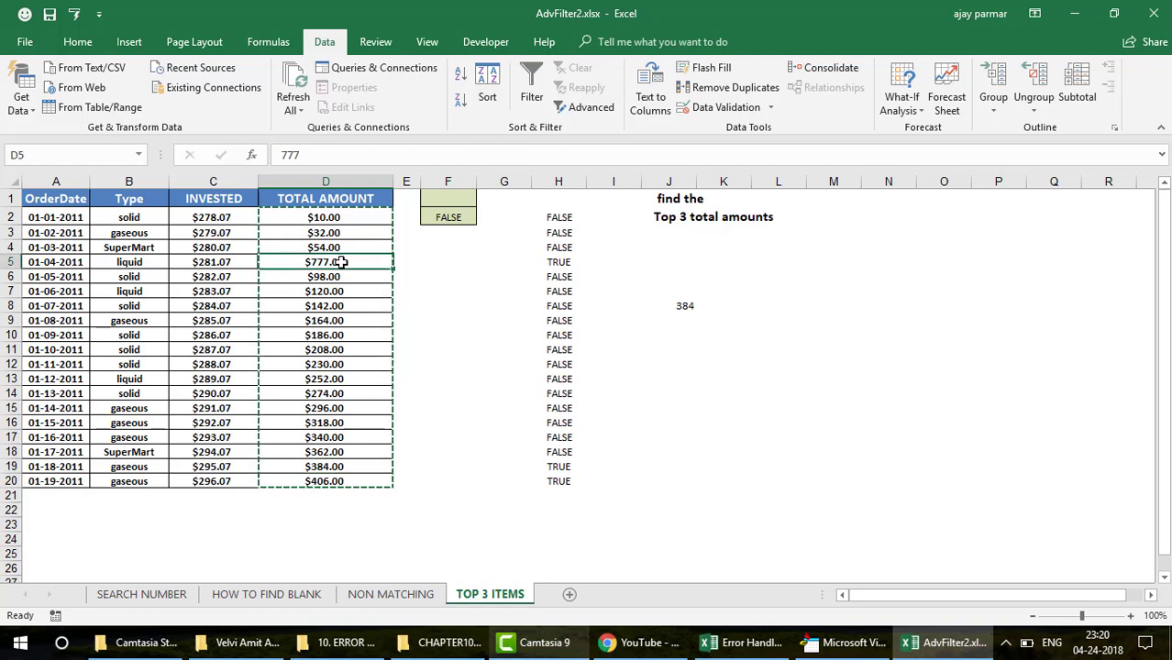
Step: Review the top-three test formulas in the TRUE cells H5, H19 and H20
left_click(561, 261)
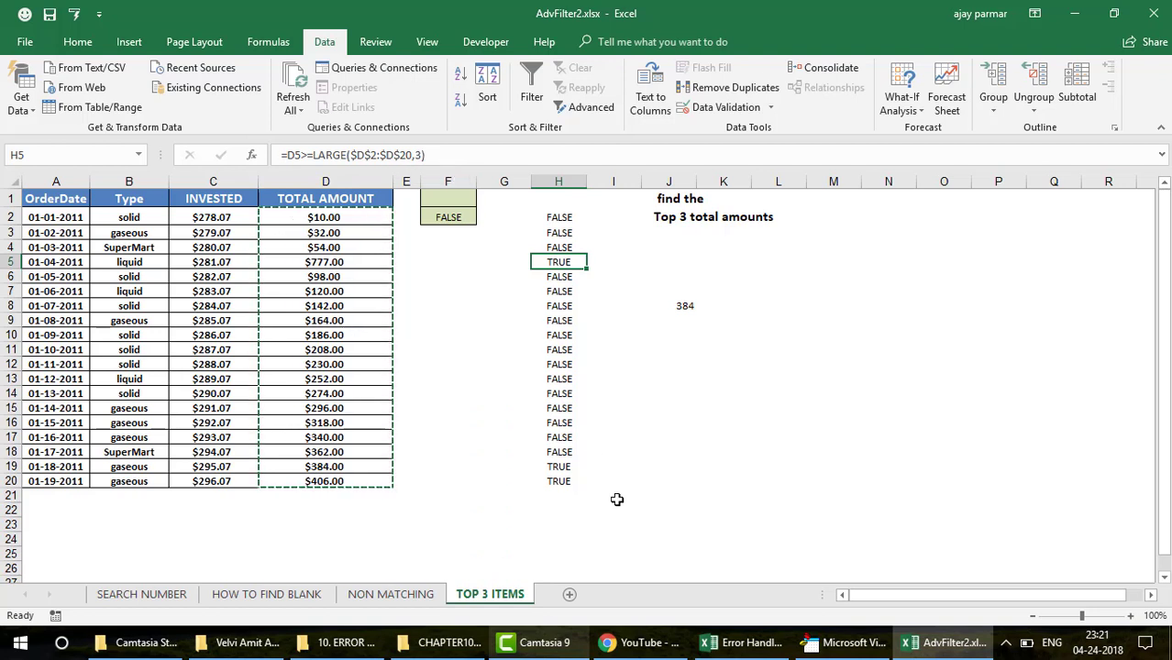
left_click(568, 467)
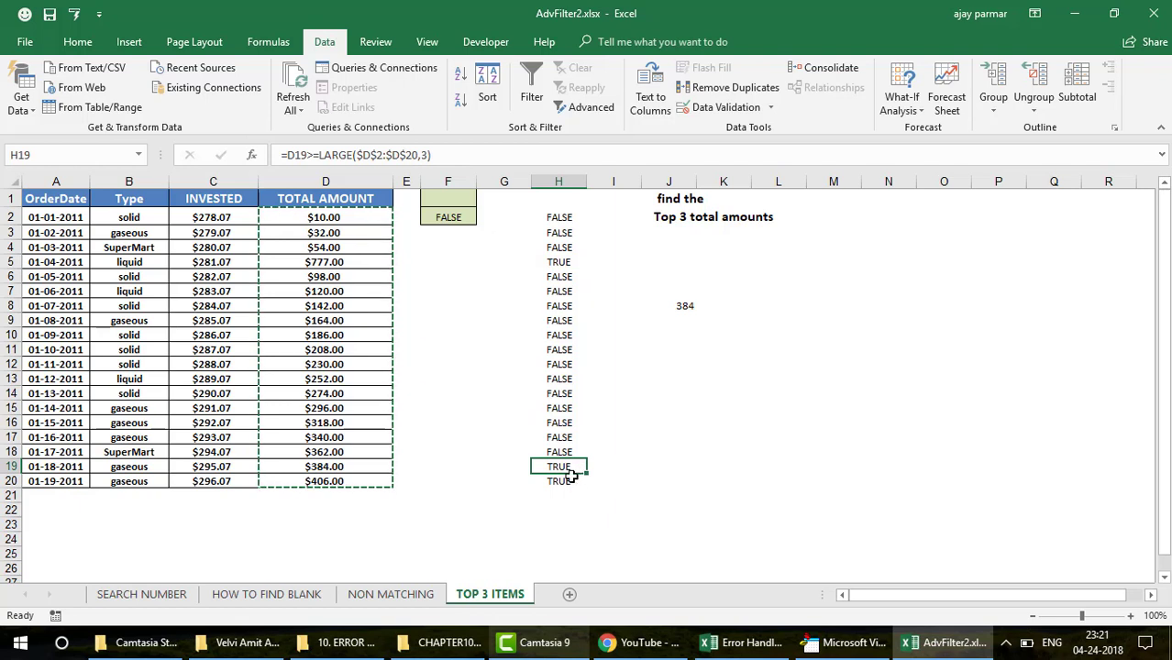
left_click(564, 481)
left_click(569, 469)
left_click(573, 482)
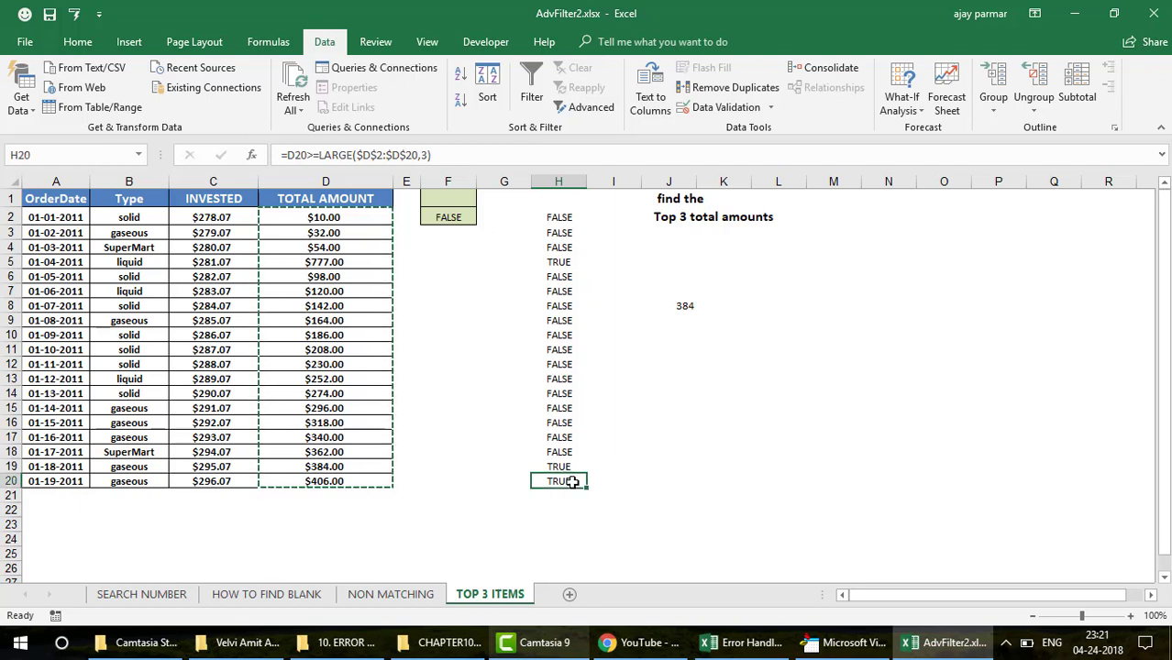
key("Up")
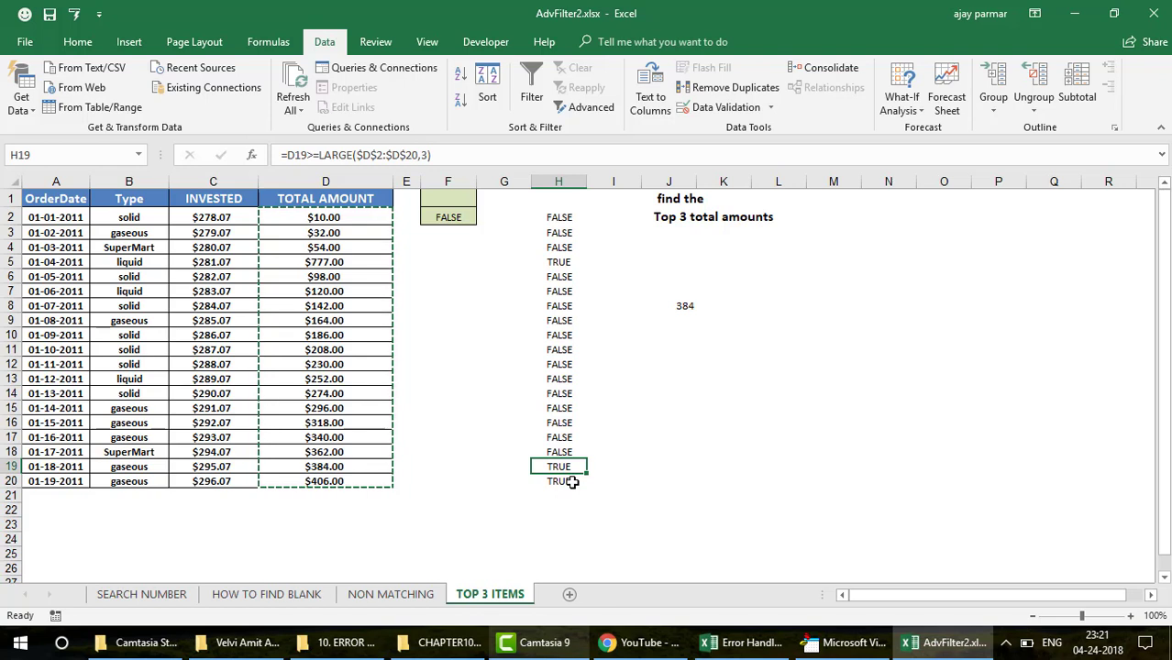
left_click(567, 263)
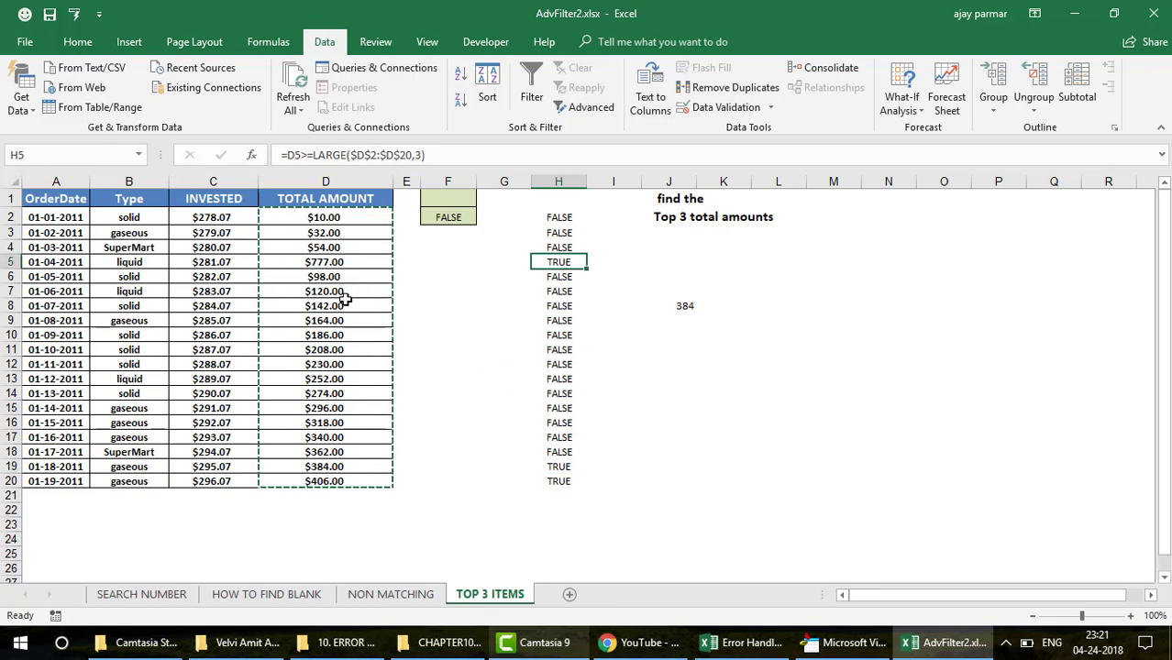
Step: Set the total amount in D9 to 1000 and check the TRUE cells H9, H5 and H20
left_click(341, 318)
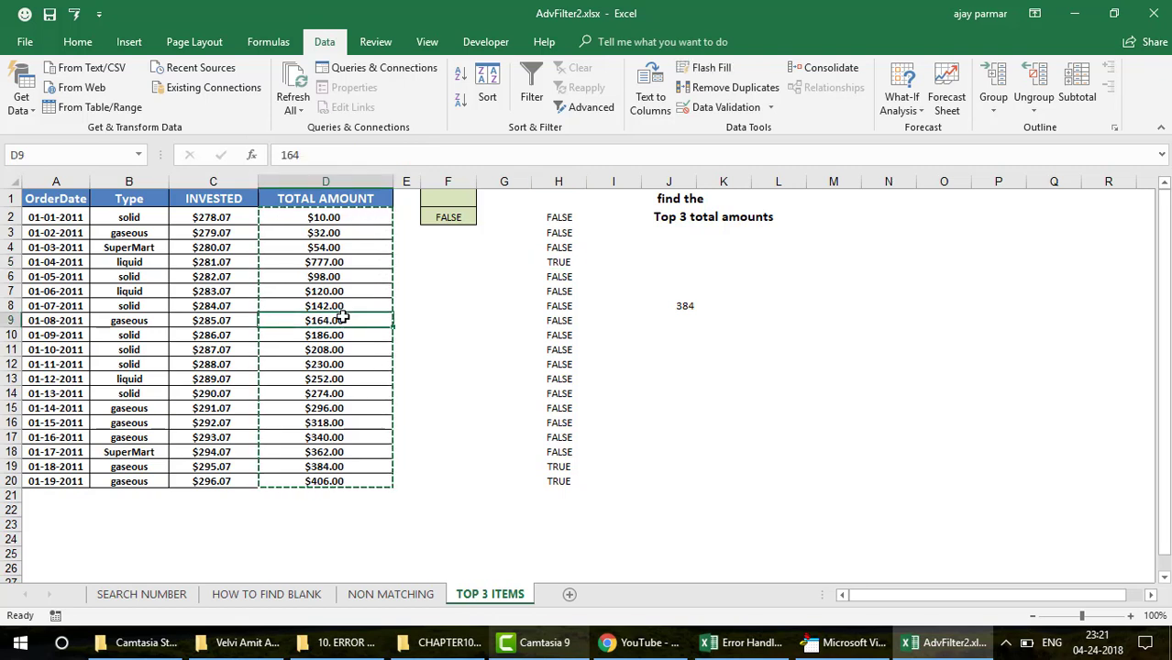
type("1000")
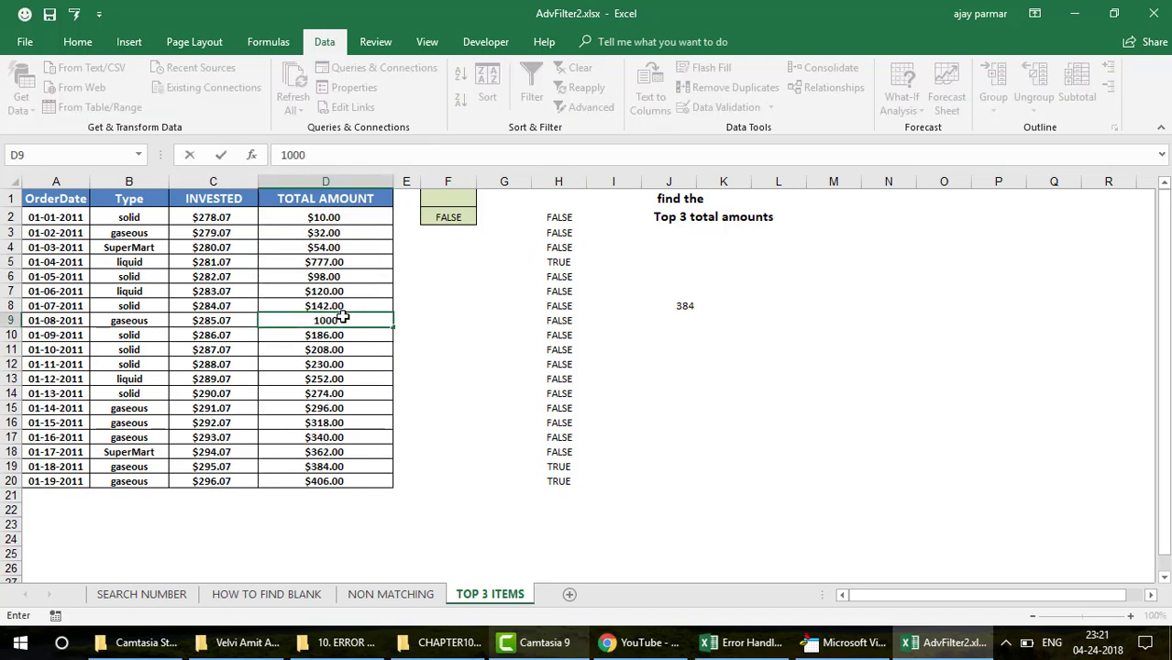
key("Return")
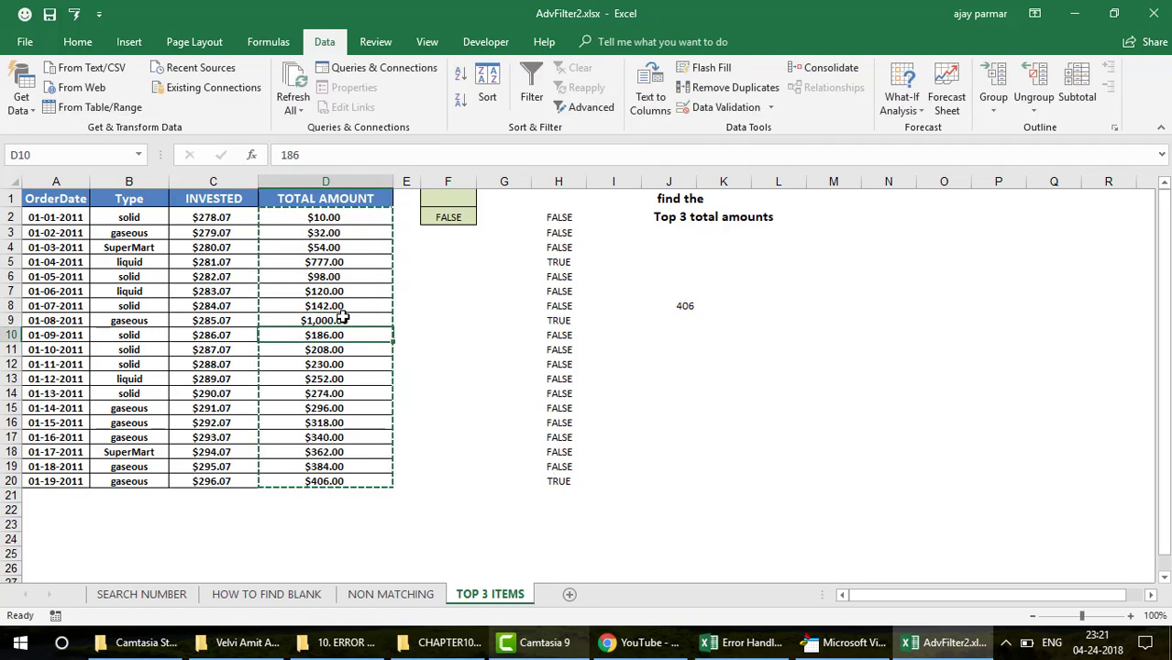
left_click(560, 320)
left_click(562, 263)
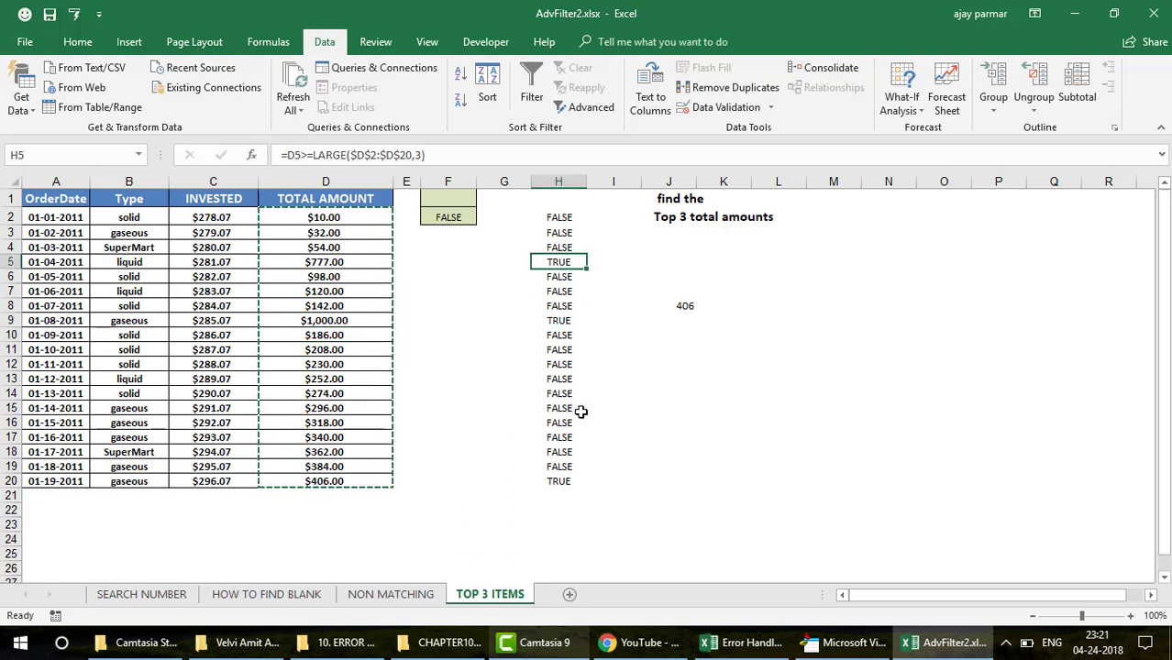
left_click(562, 481)
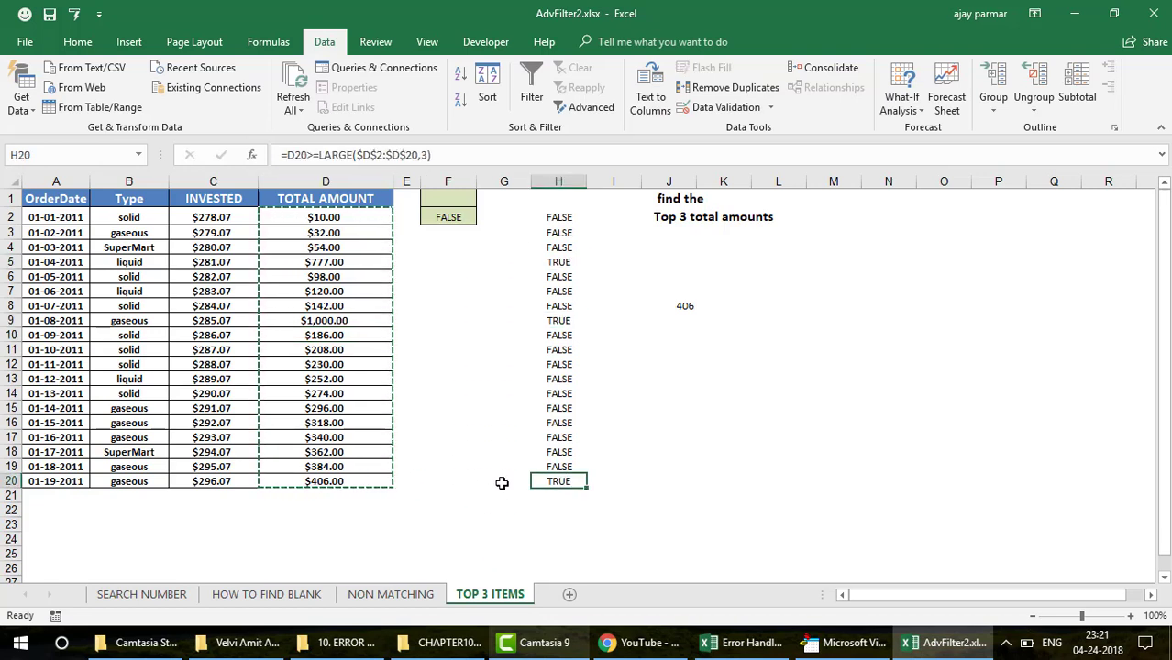
Step: Change the LARGE rank in H2 to 1 so the formula tests for only the largest total amount
left_click(1130, 617)
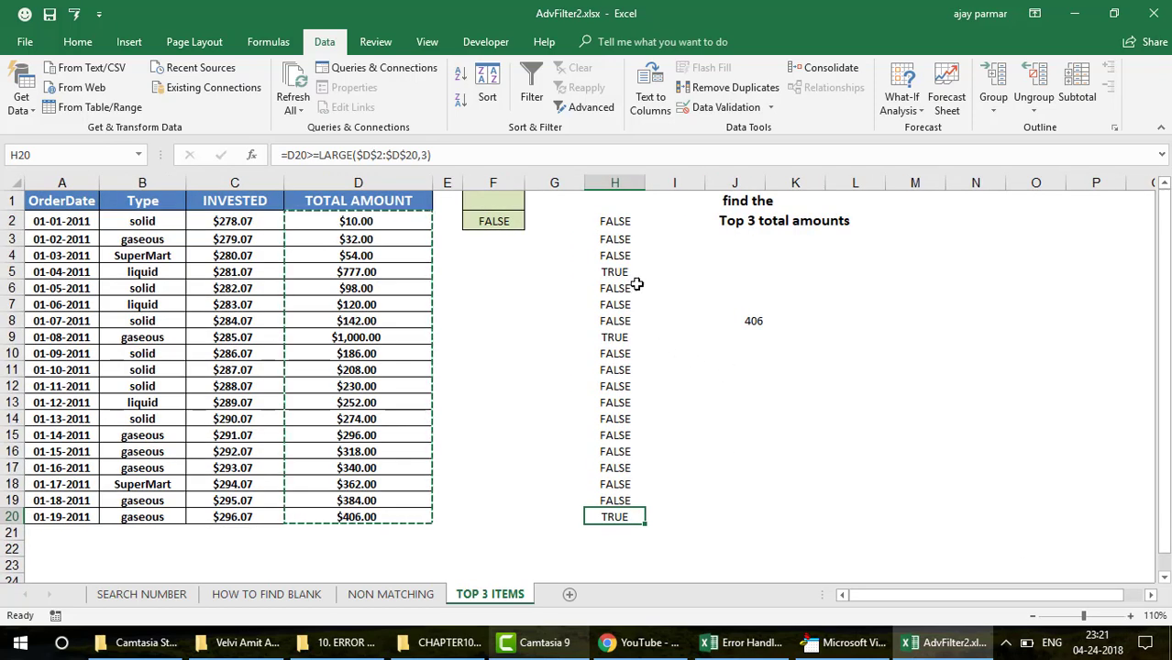
left_click(616, 237)
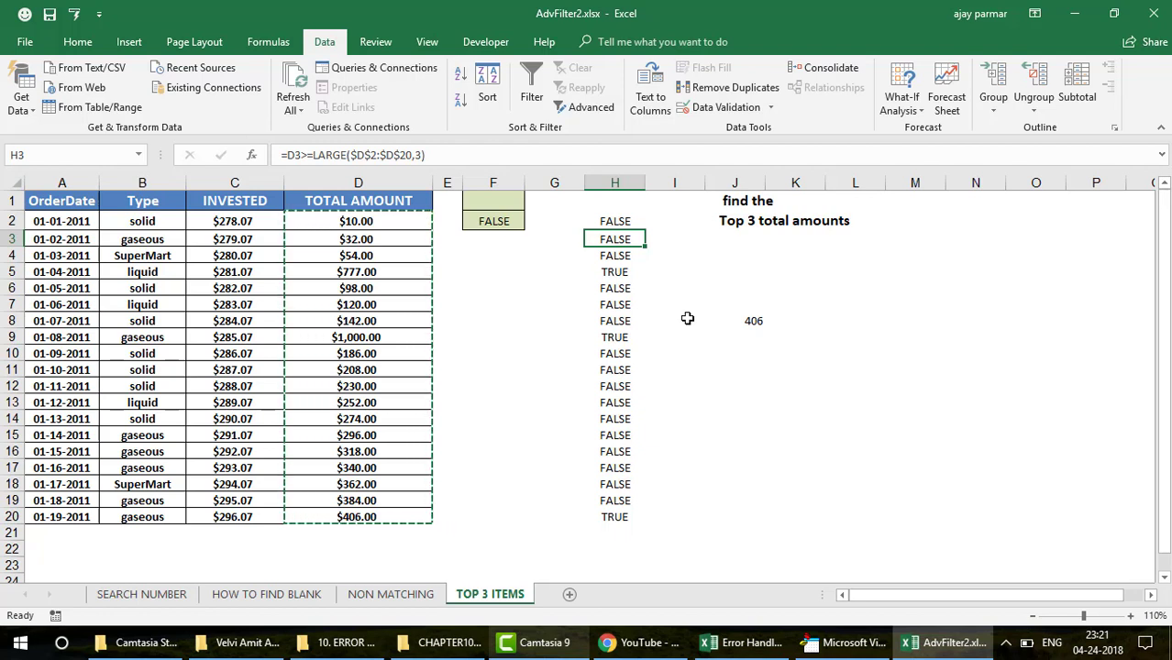
left_click(622, 222)
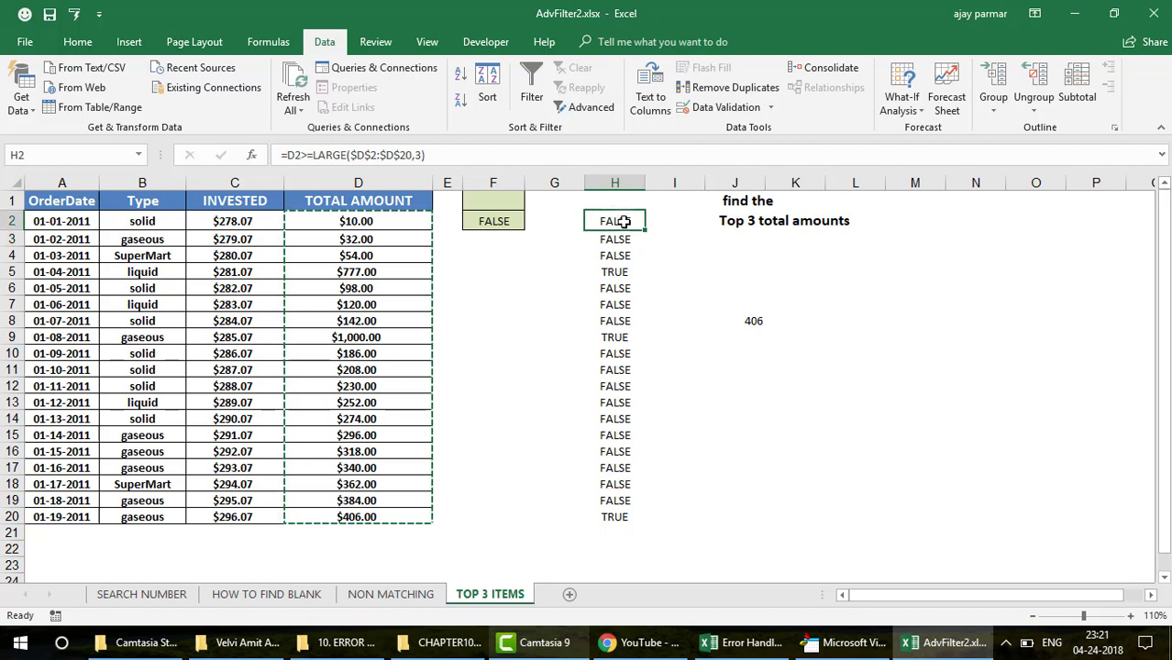
left_click(421, 155)
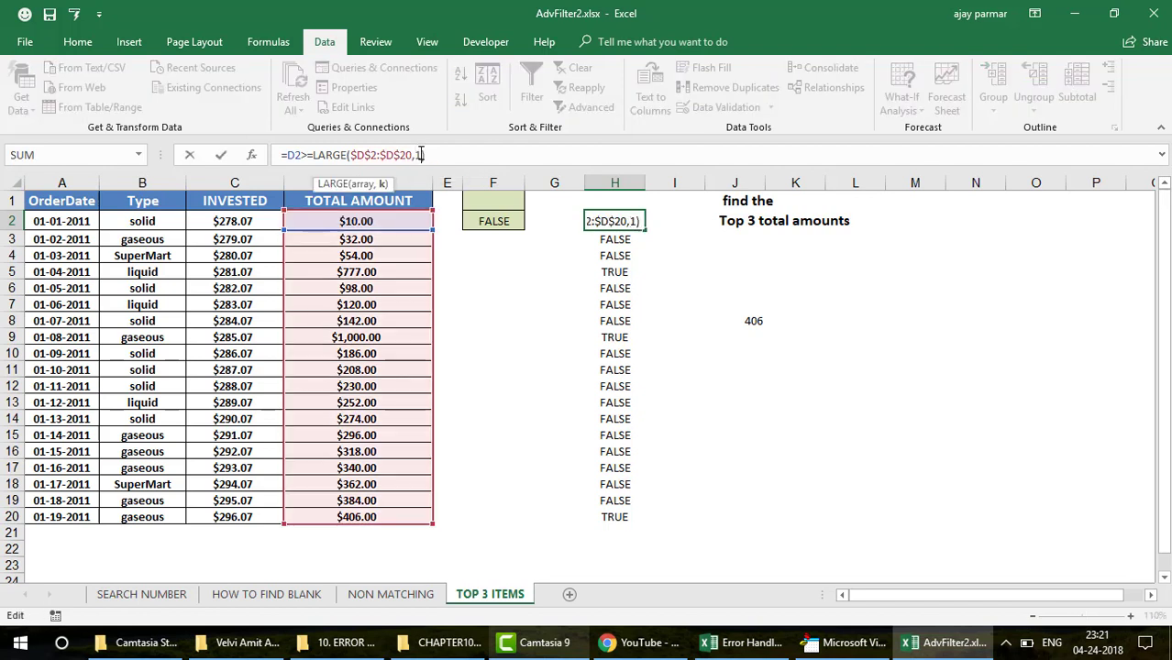
key("Return")
key("Up")
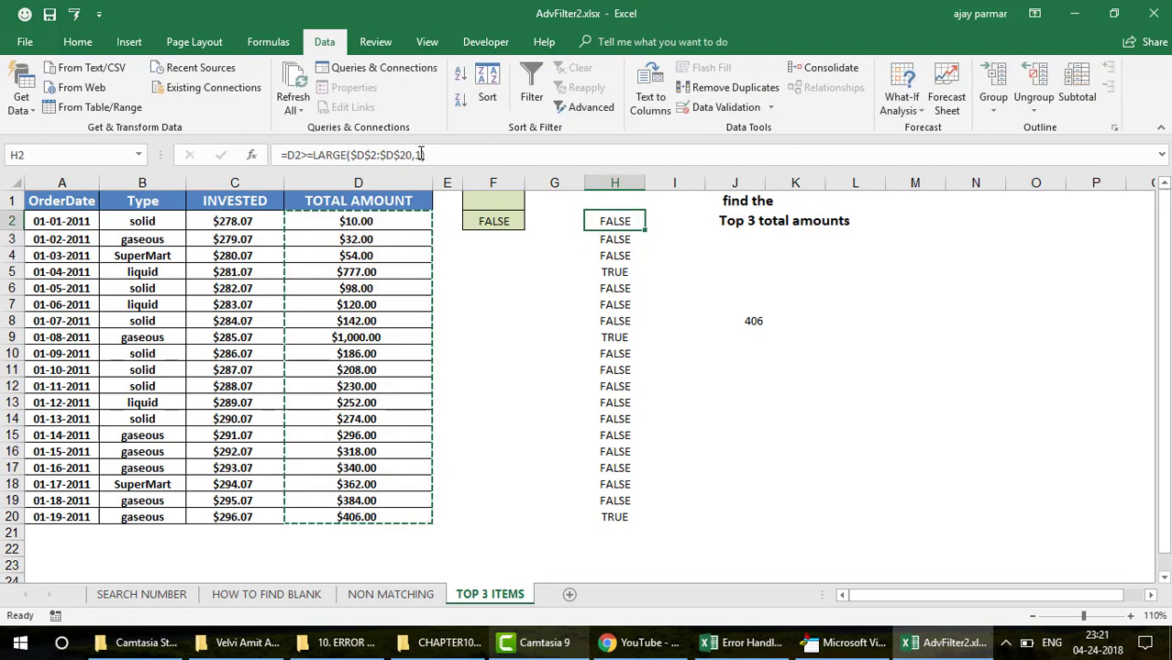
Step: Fill the H2 formula down to H20 and compare the D9 amount with its H9 test
double_click(649, 231)
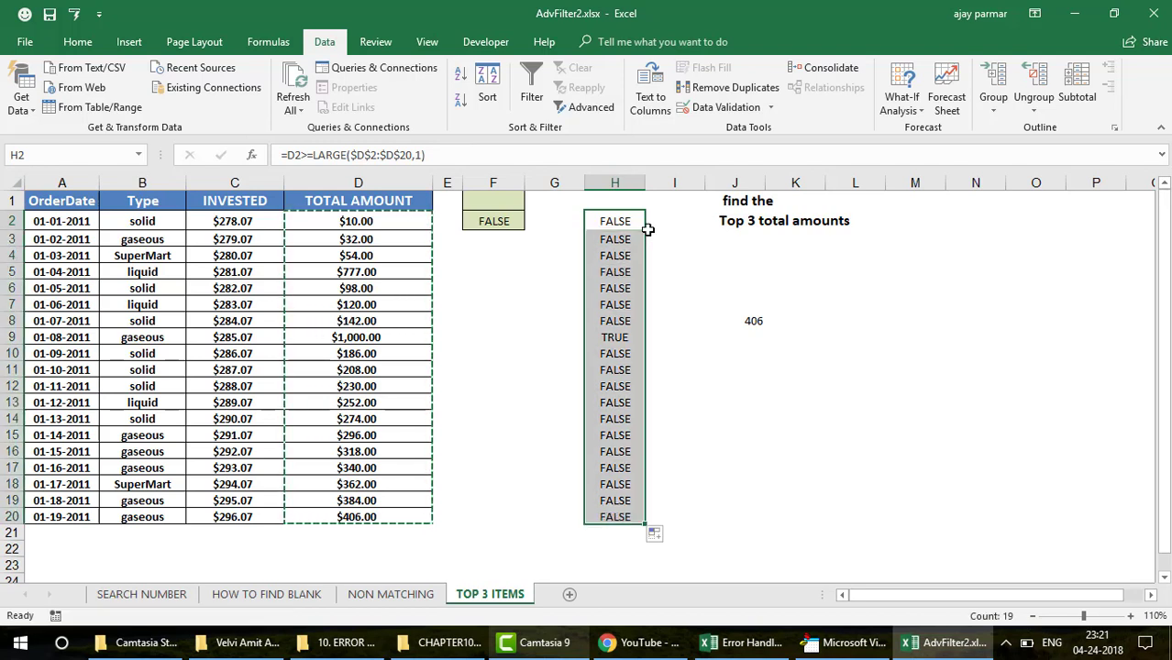
left_click(626, 337)
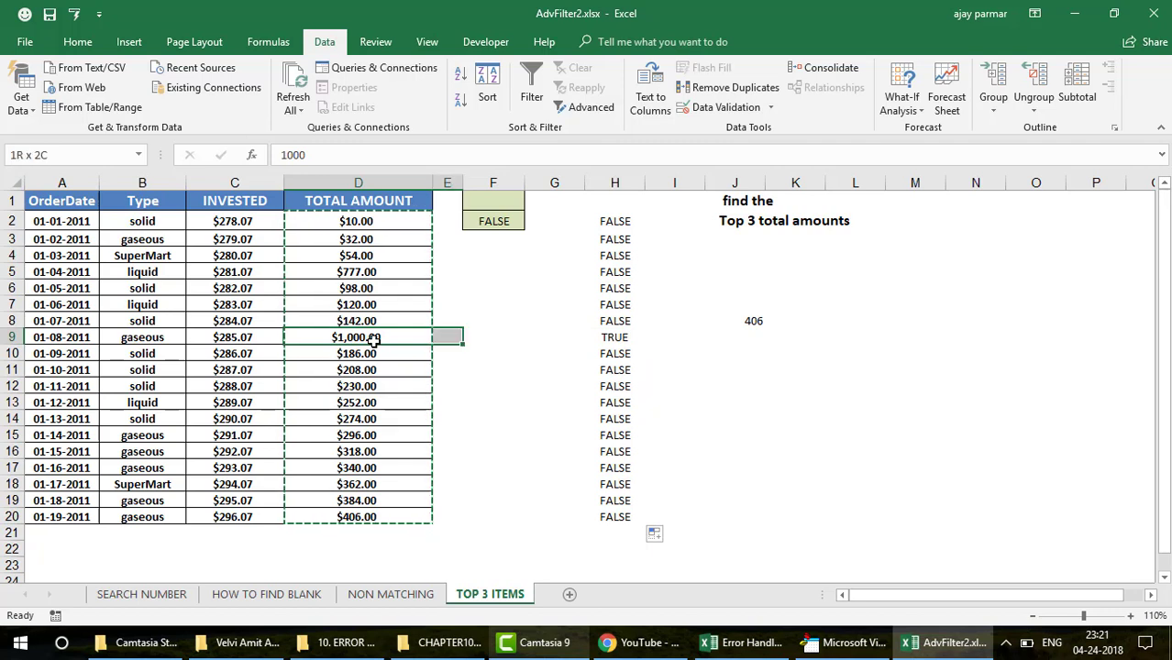
left_click_drag(374, 340, 614, 337)
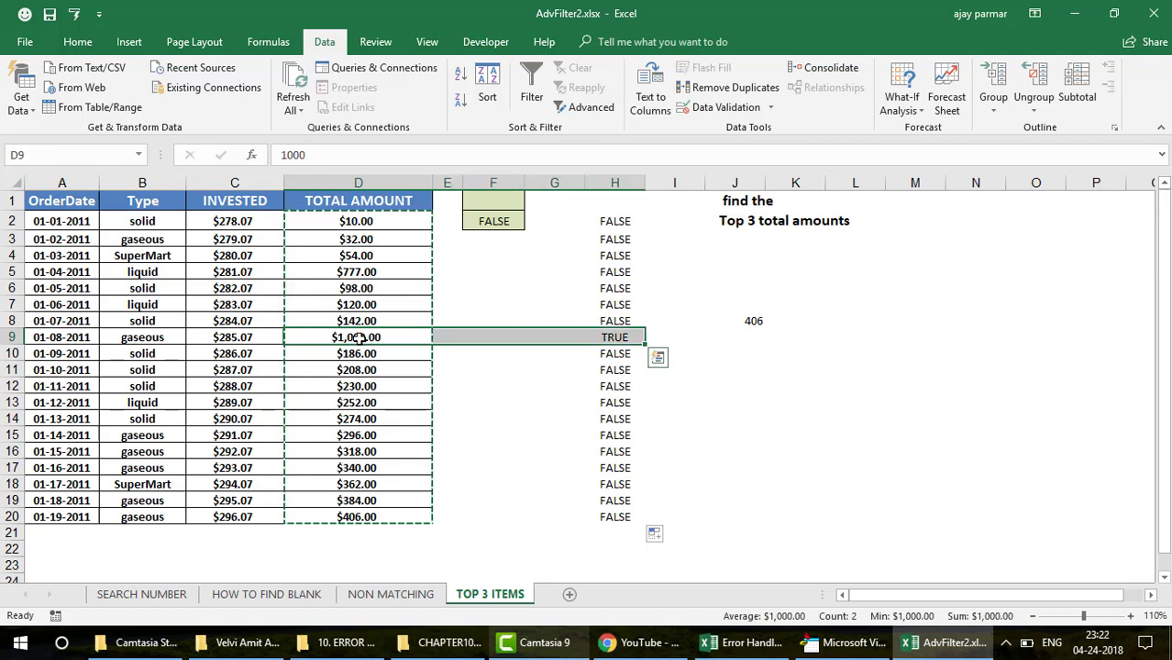
left_click(364, 337)
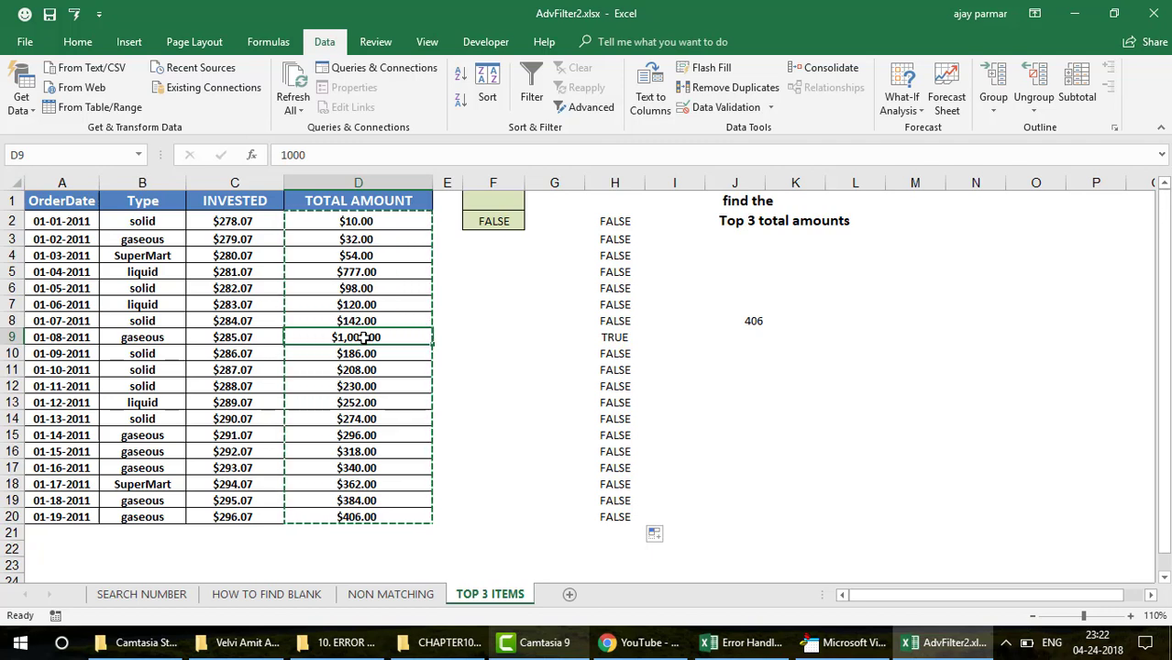
left_click(612, 337)
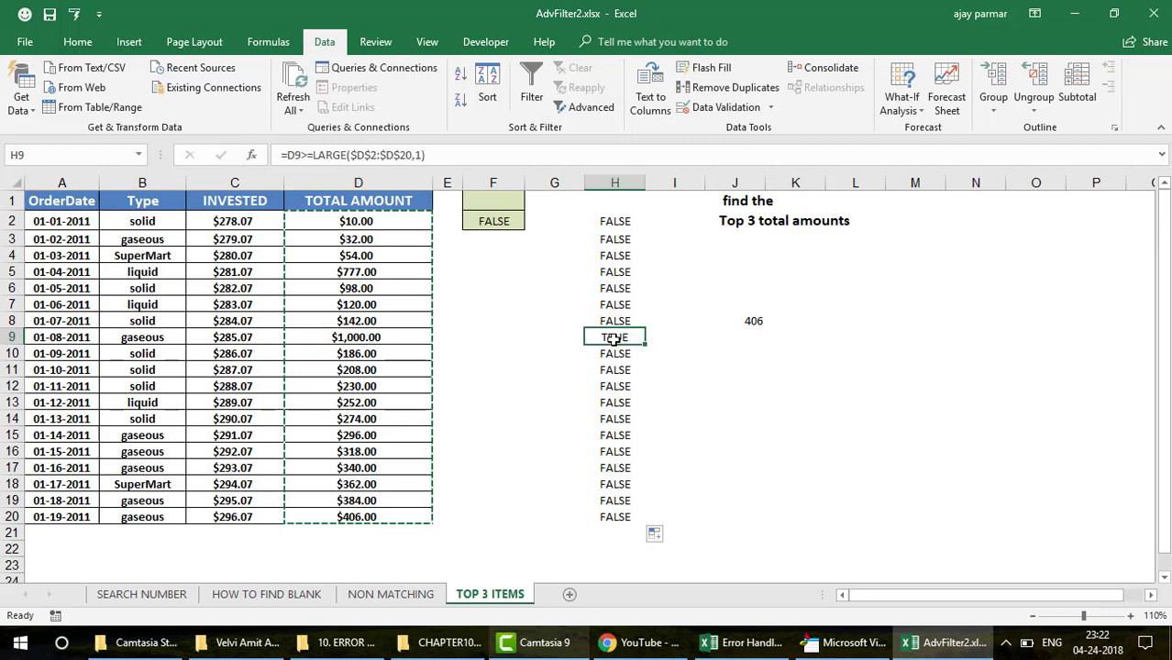
Step: Change the LARGE rank in H2 to 5 and fill the formula down to H20
left_click(614, 223)
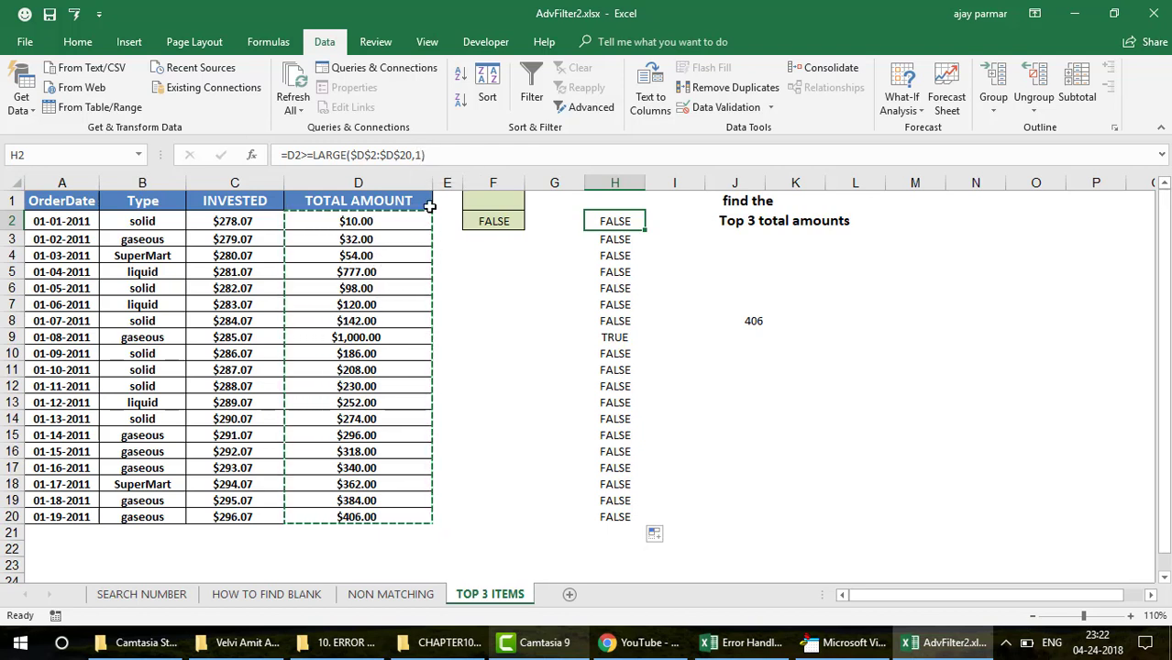
left_click(420, 155)
key("BackSpace")
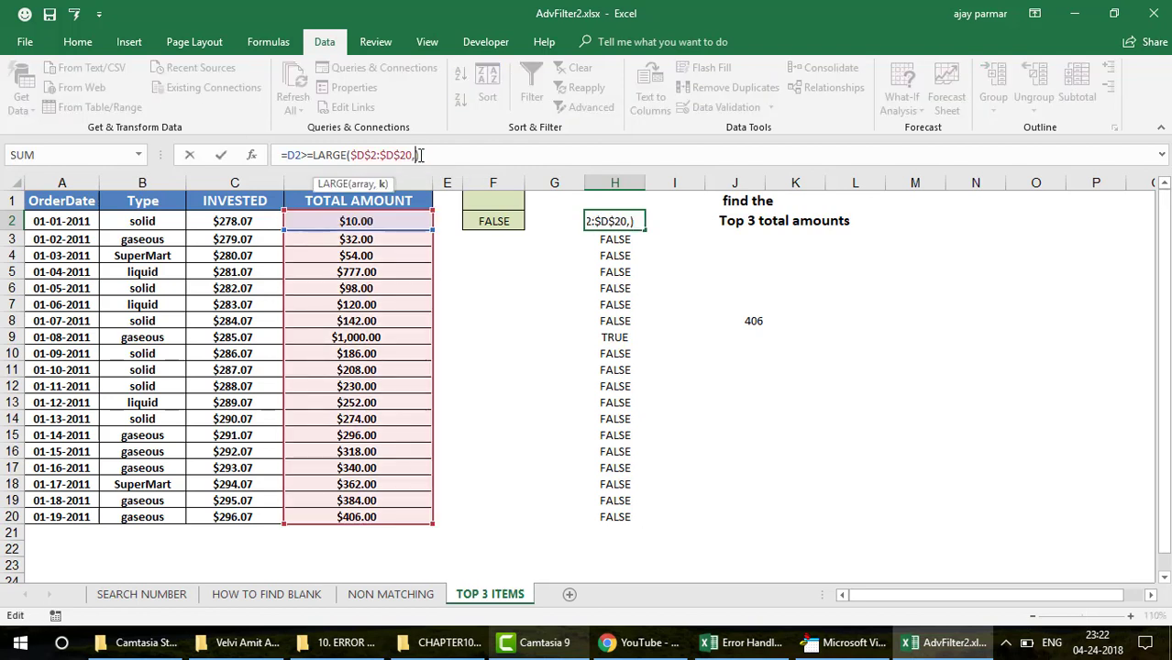
type("5")
key("Return")
key("Up")
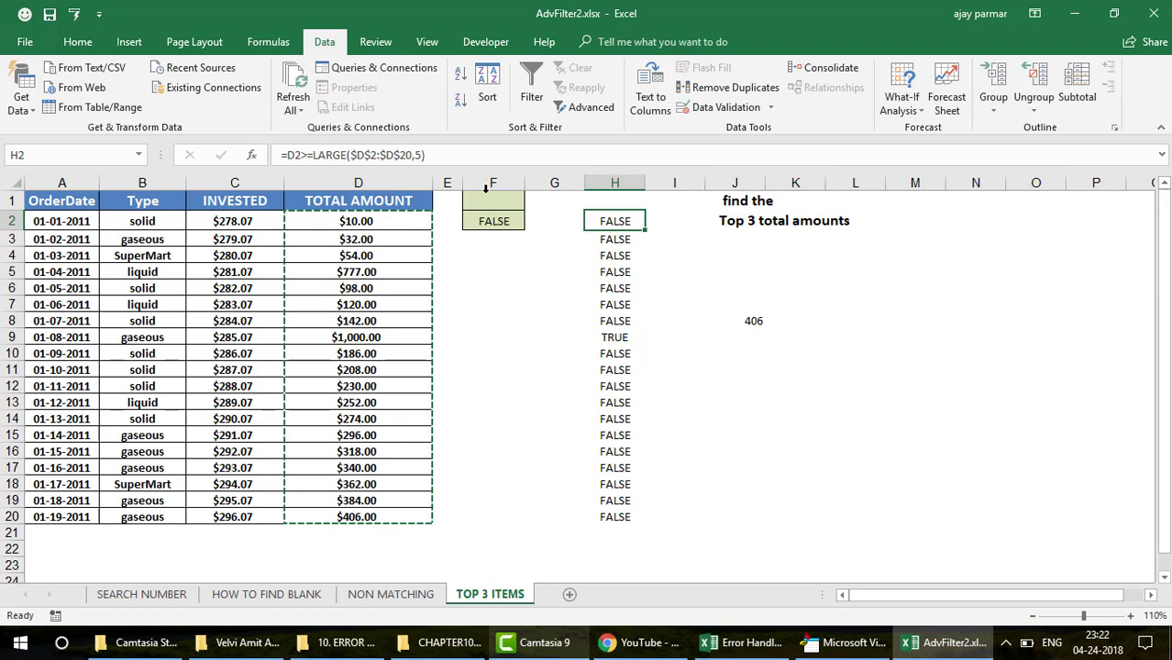
double_click(644, 229)
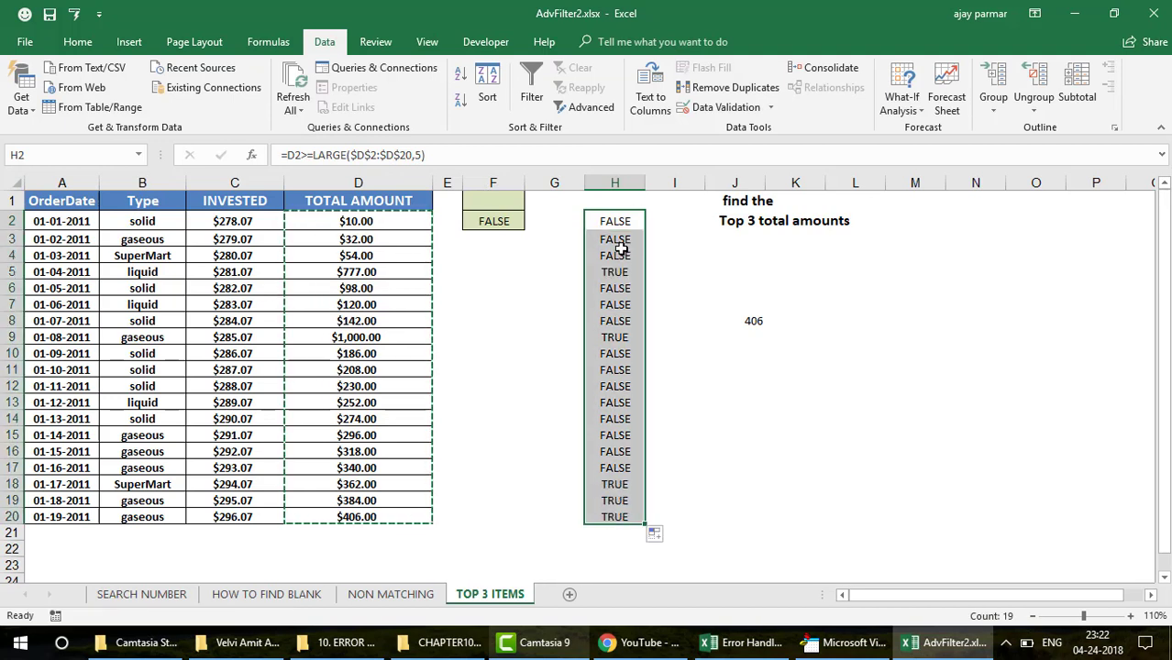
Step: Review the top-five test formulas down column H from H4 to H20
left_click(622, 256)
key("Down")
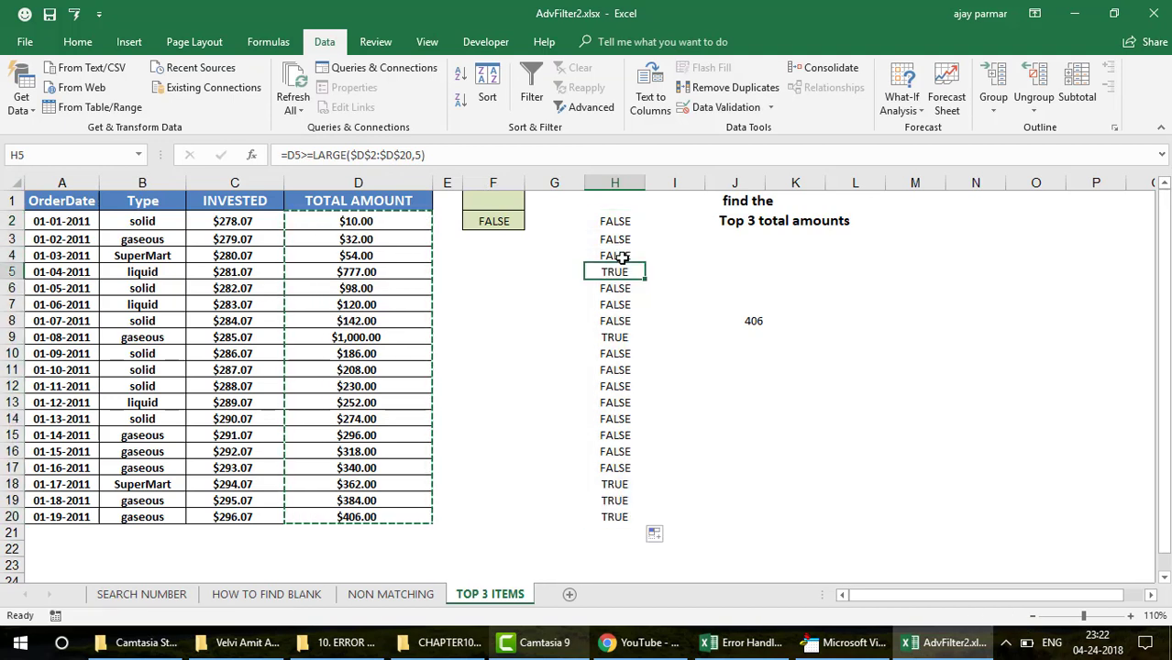
key("Down")
key("Down")
key("Down")
key("Down")
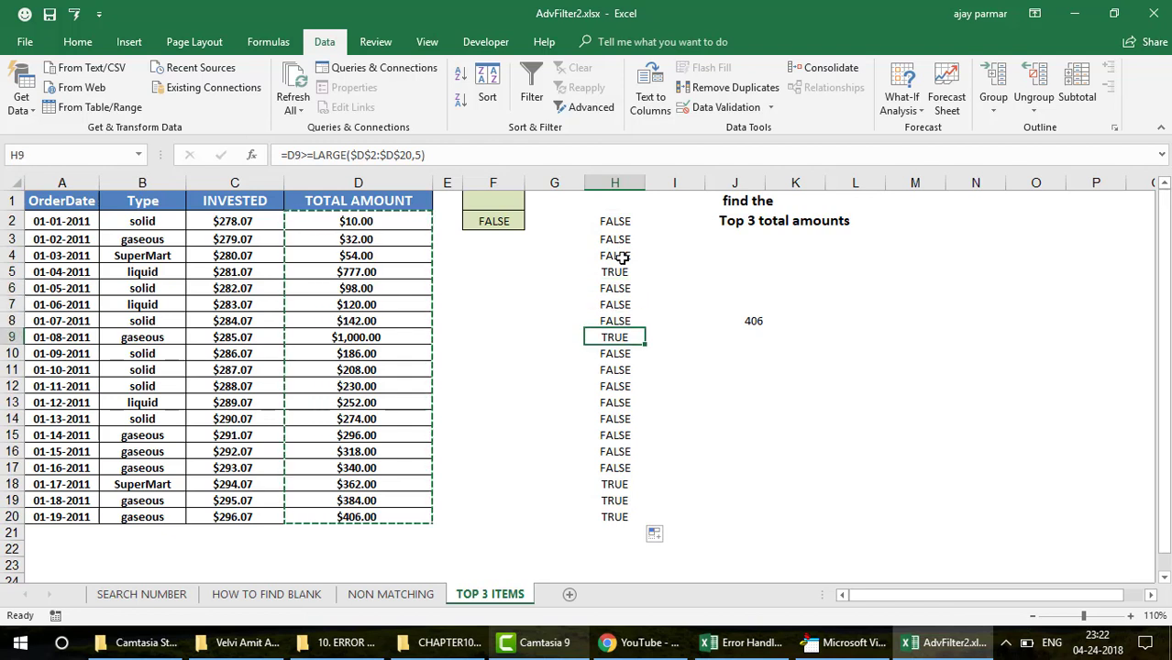
key("Down")
key("Down")
key("Down")
key("Down")
key("Down")
key("Down")
key("Down")
key("Down")
key("Down")
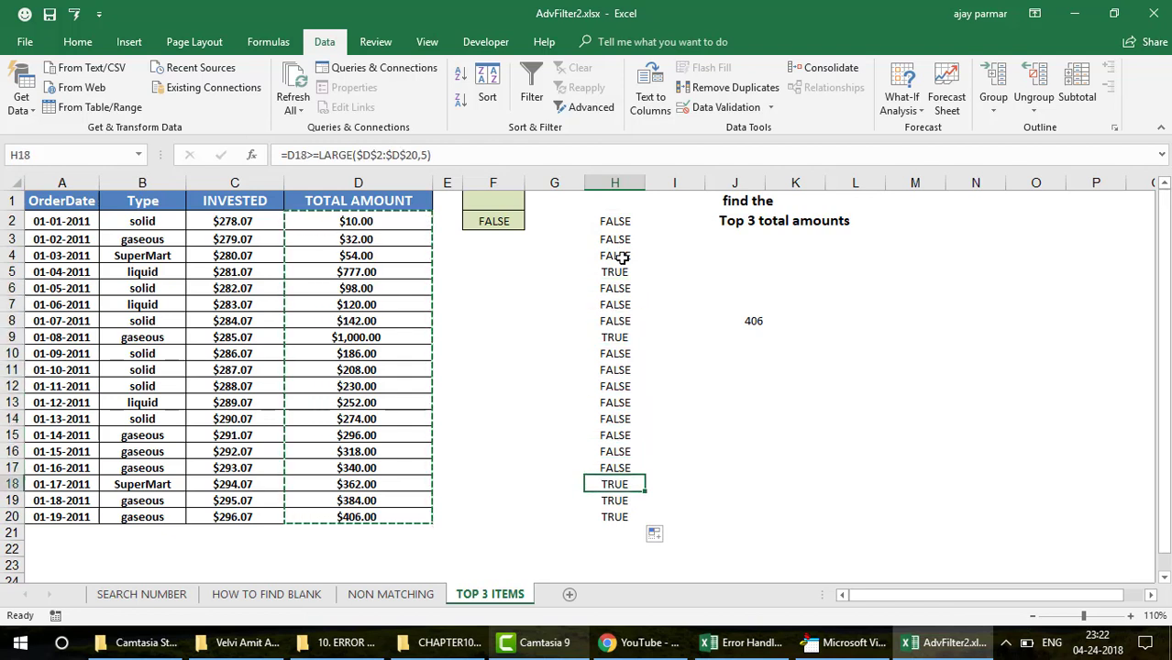
key("Down")
key("Down")
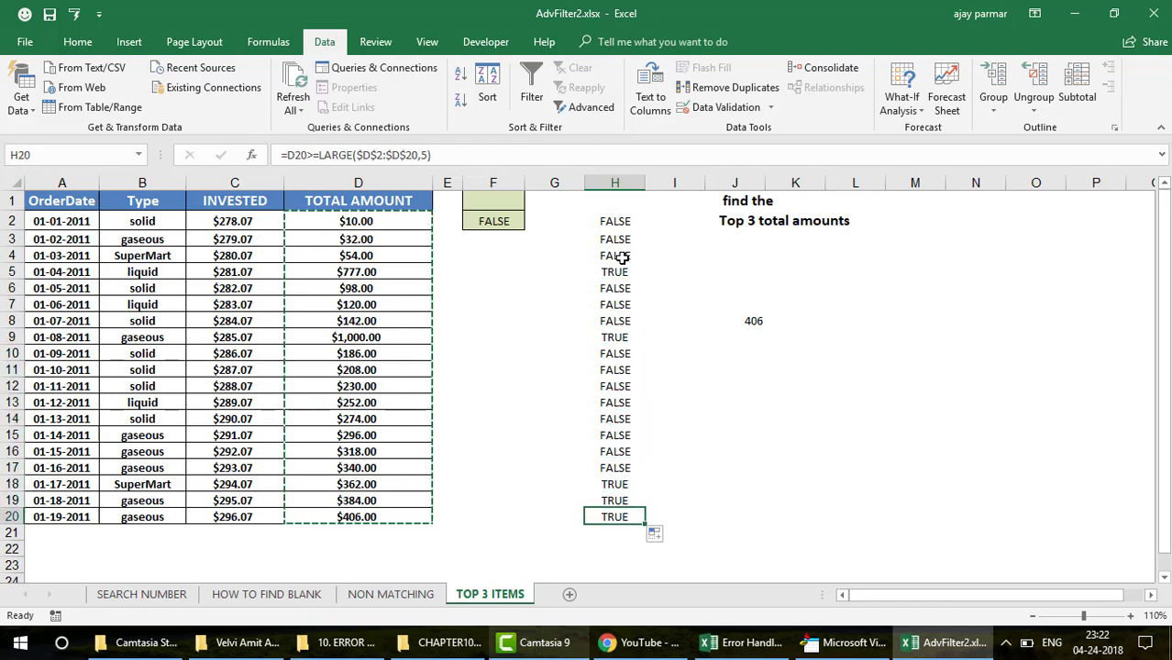
Step: Set the total amount in D3 to 765
left_click(374, 238)
type("765")
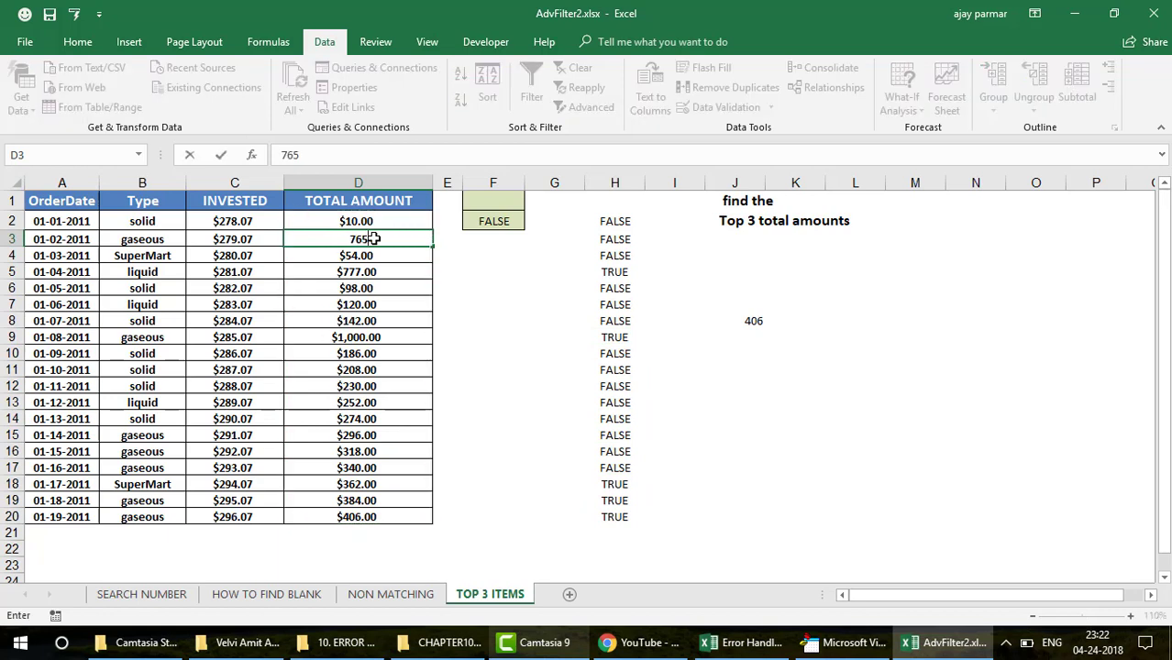
key("Return")
key("Up")
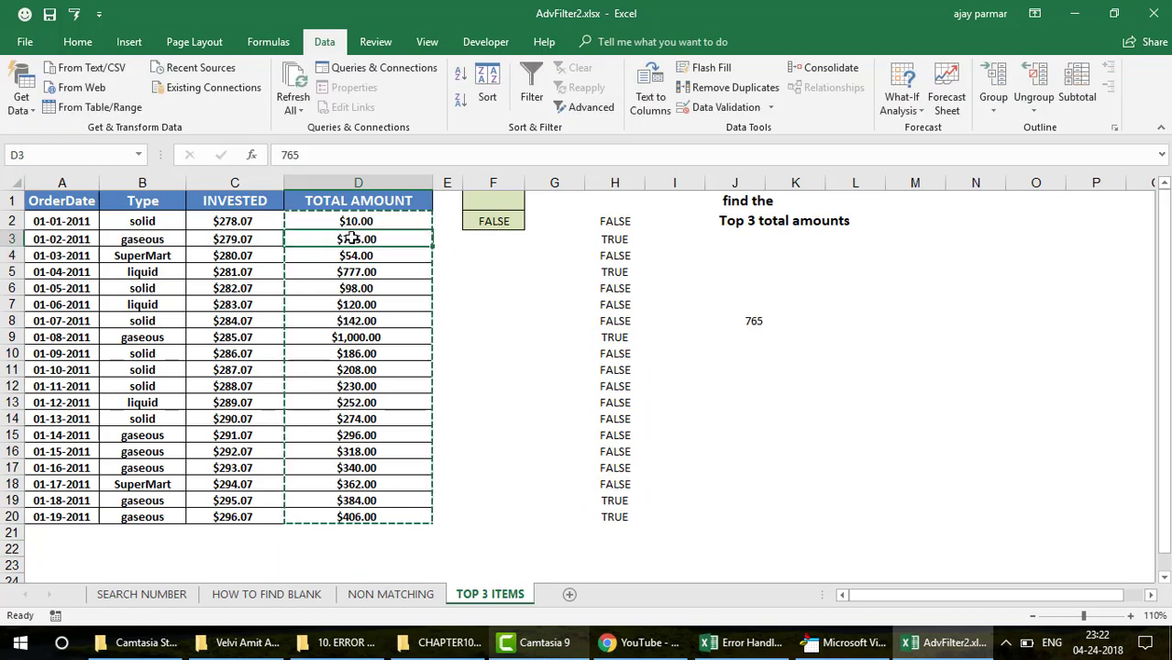
Step: Recheck the top-five tests from H3 to H20 against the amended amounts, ending on the H3 formula
left_click(619, 240)
key("Down")
key("Down")
key("Down")
key("Down")
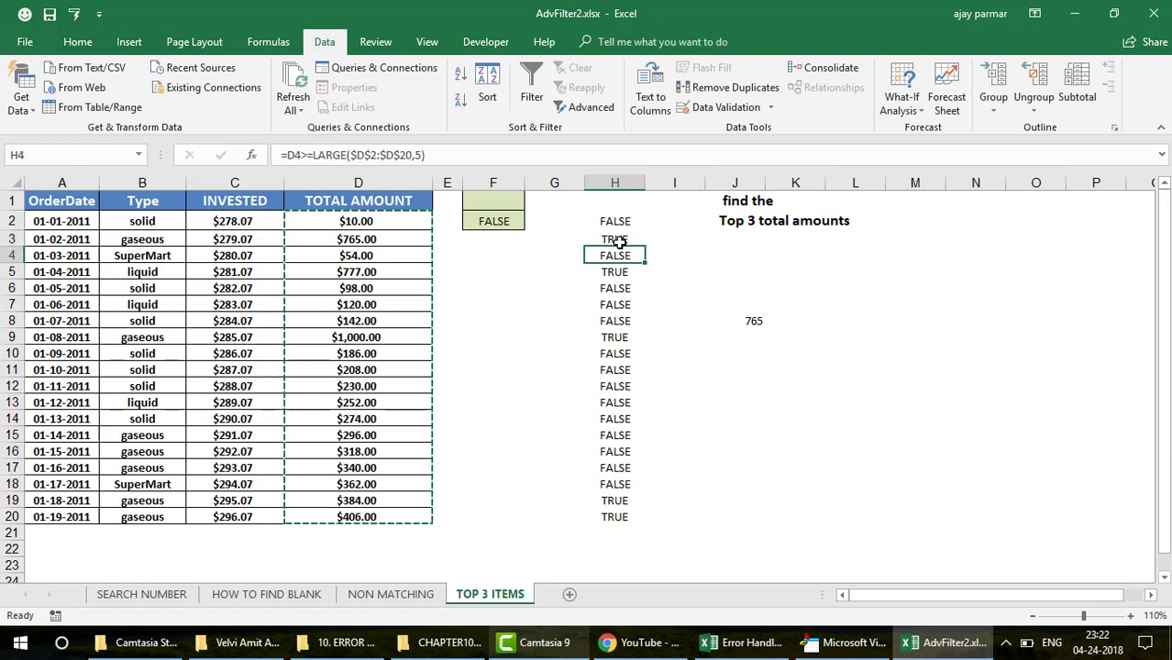
key("Down")
key("Down")
key("Down")
key("Down")
key("Down")
key("Down")
key("Down")
key("Down")
key("Down")
key("Down")
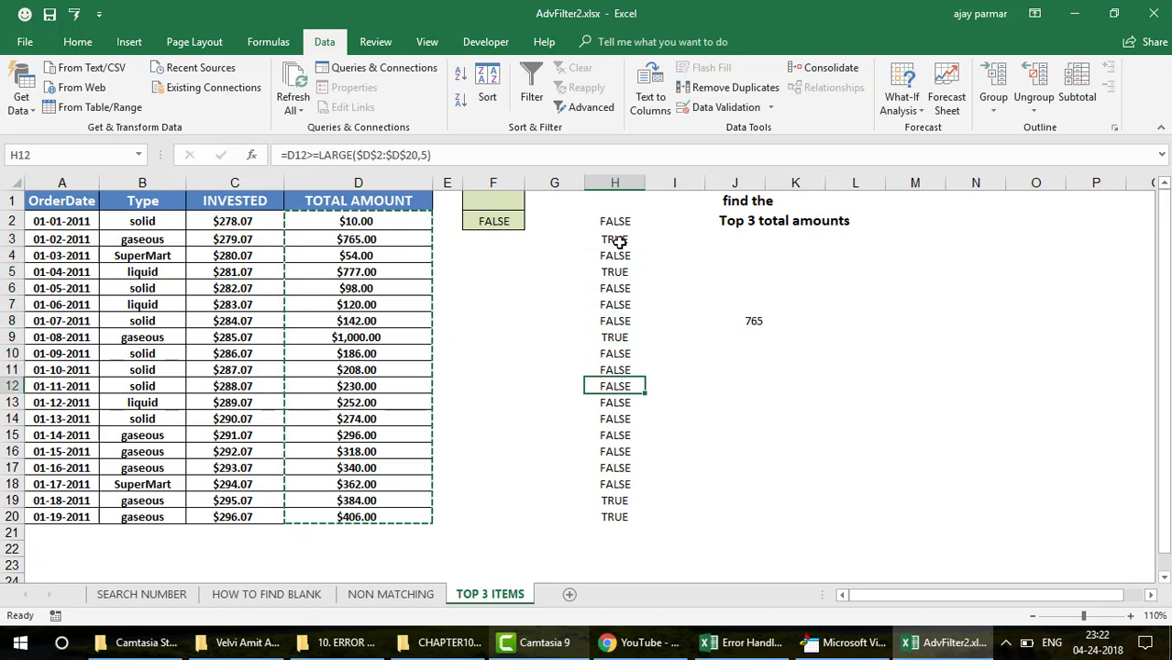
key("Down")
key("Down")
key("Down")
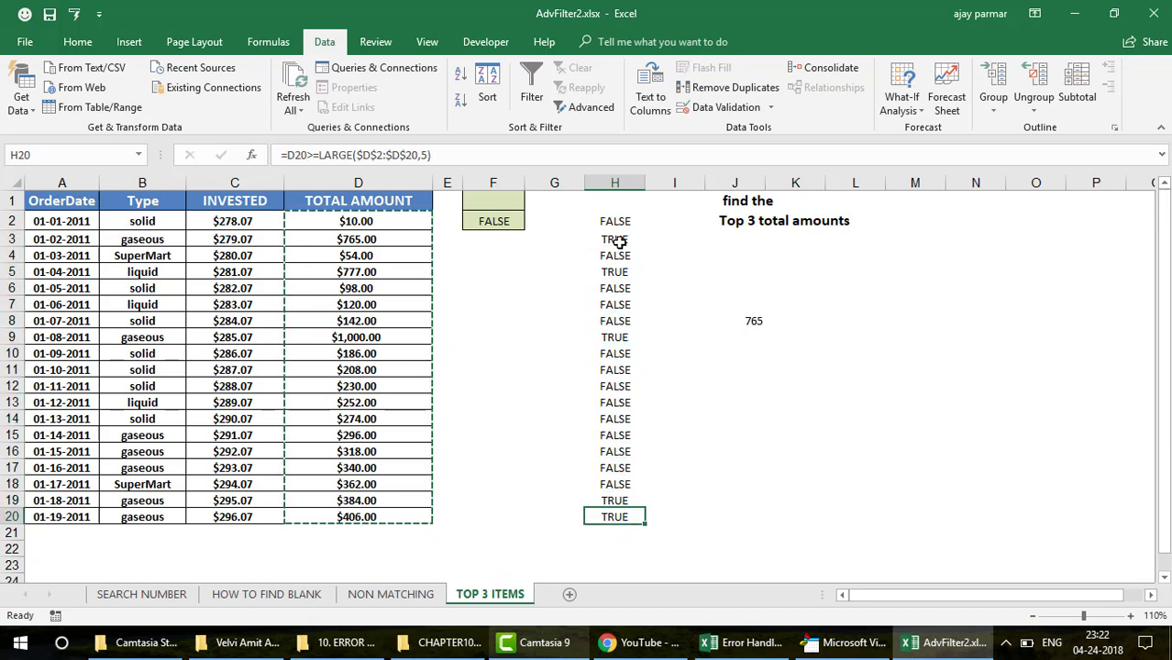
left_click(619, 240)
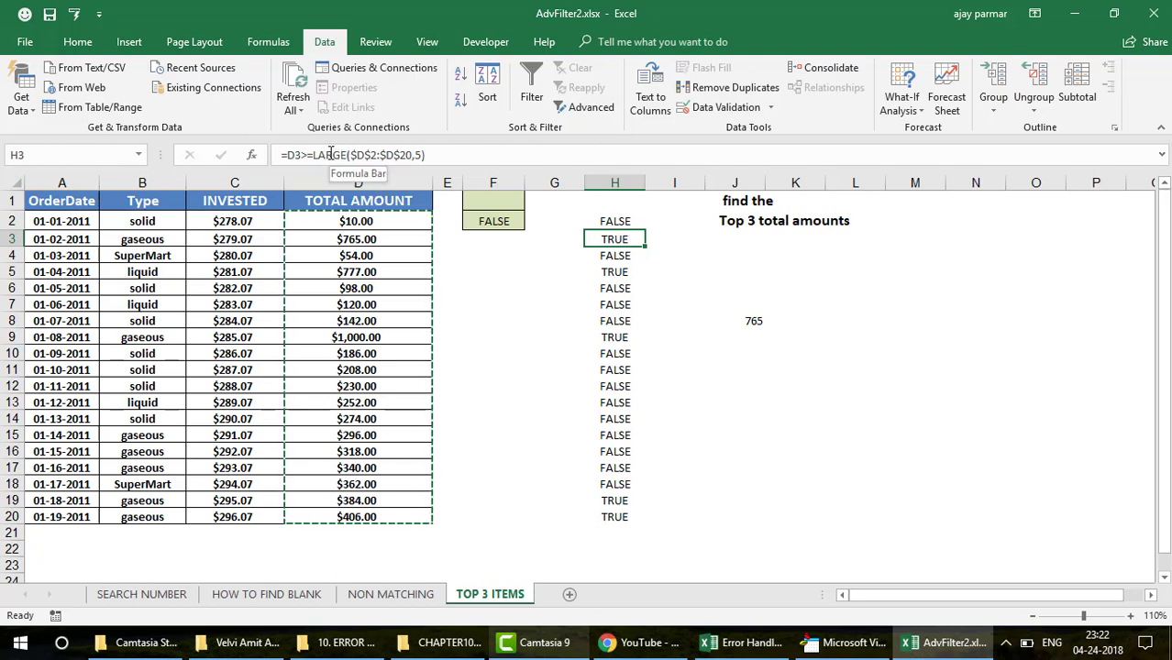
Step: Clear the LARGE formula in J8 and the copied test formulas in H3:H20, keeping the one in H2
left_click(753, 321)
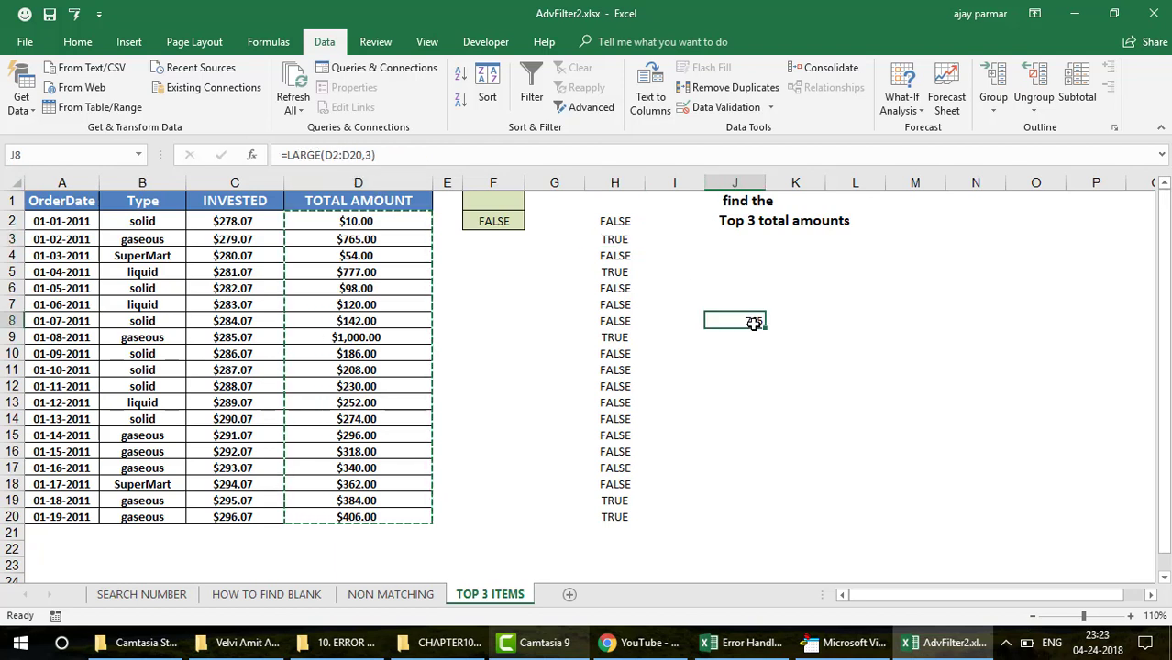
left_click(627, 237)
key("ctrl+shift+Down")
key("Delete")
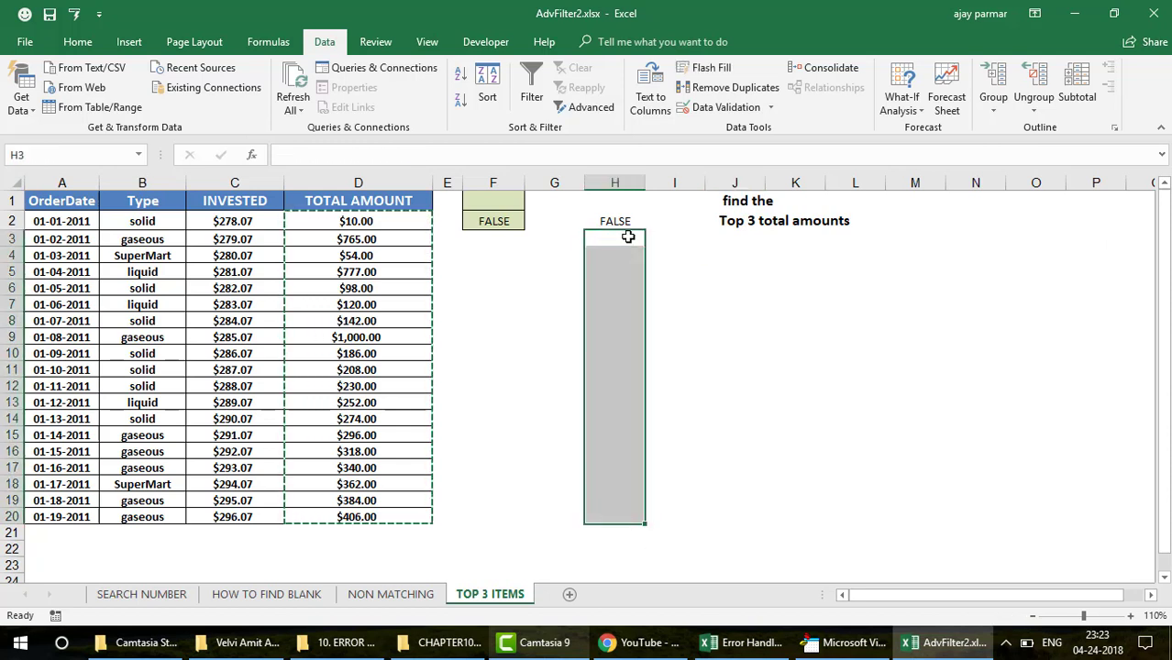
Step: Start an Advanced Filter that copies to another location, with A1:D20 as the list range
left_click(717, 284)
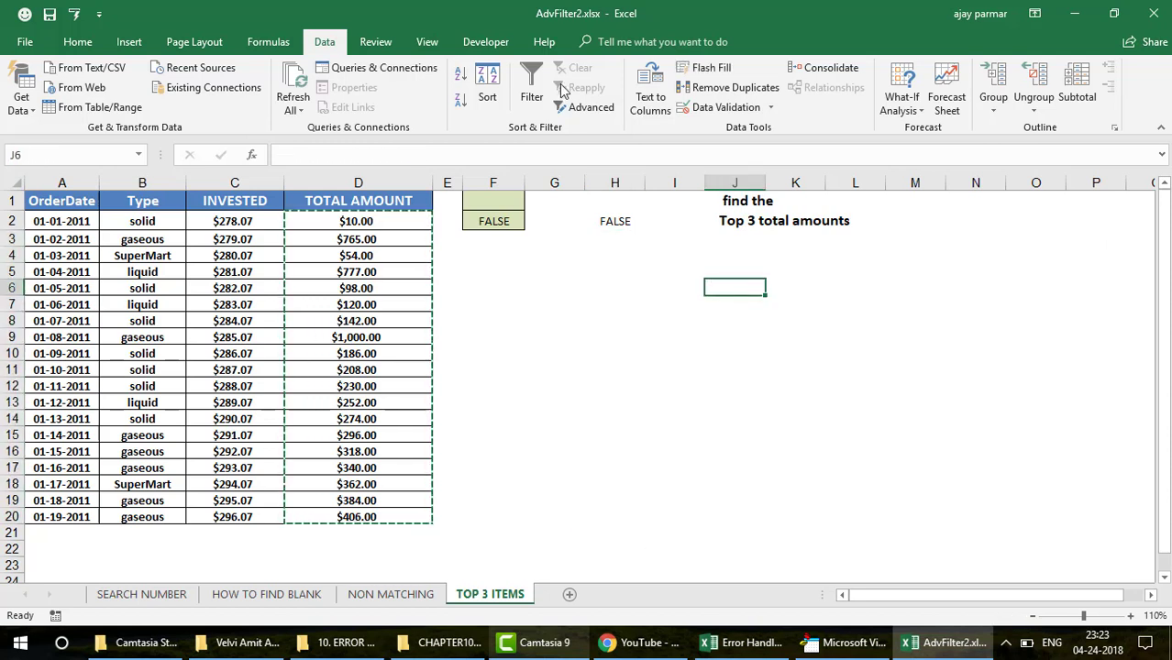
left_click(586, 107)
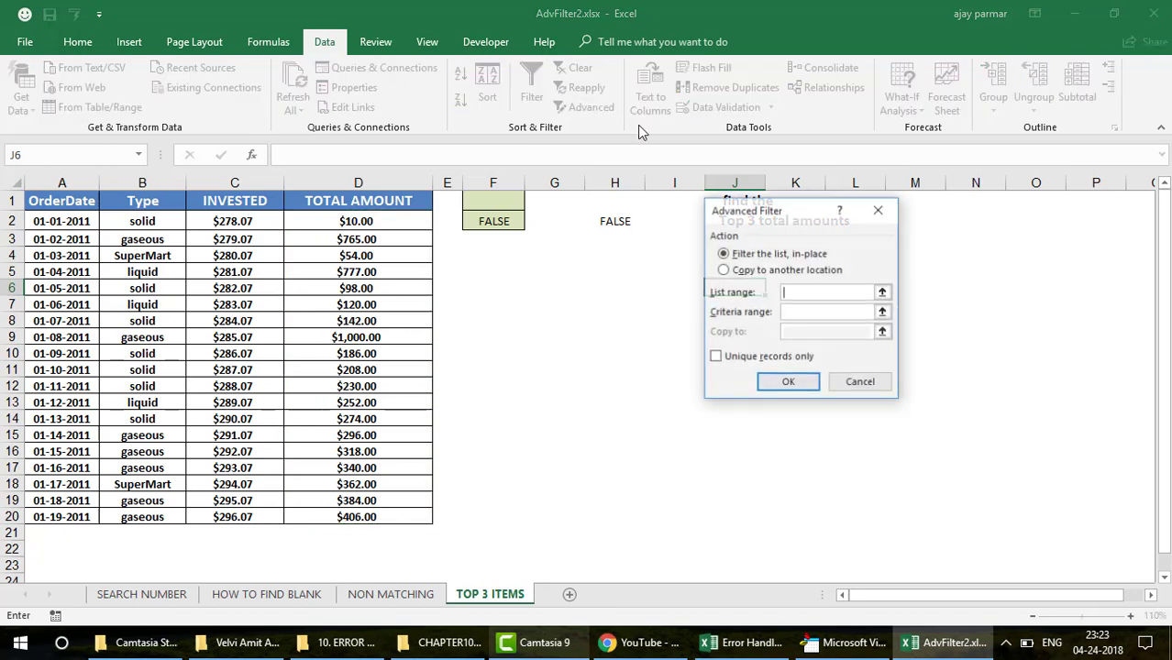
left_click(724, 270)
left_click(811, 293)
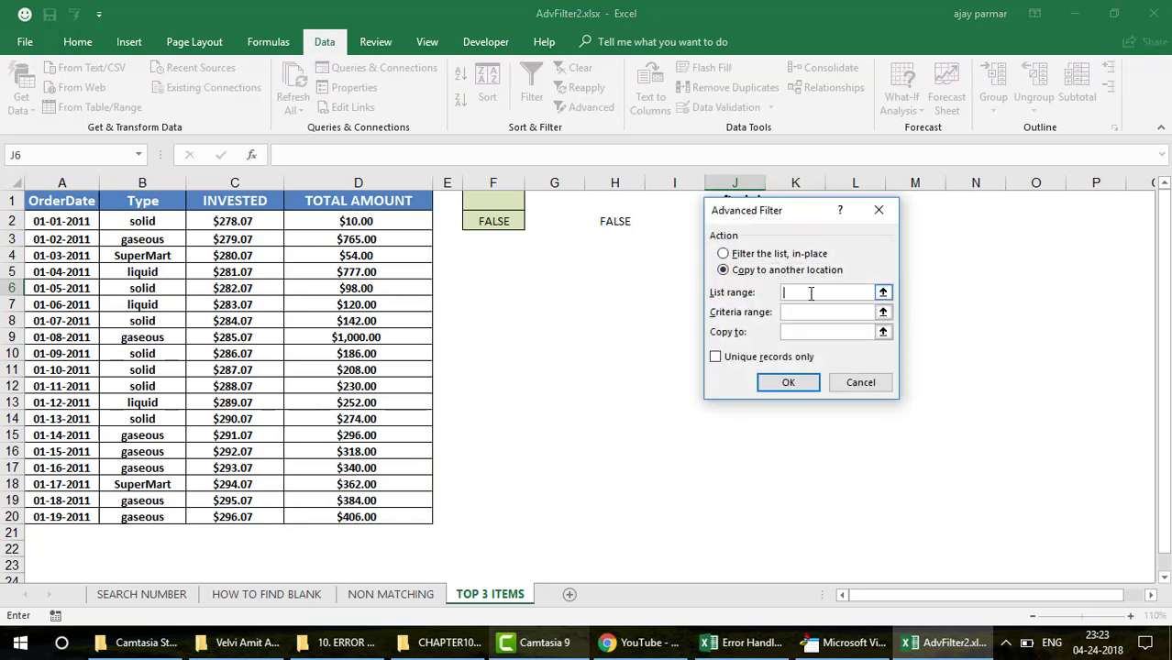
left_click(44, 201)
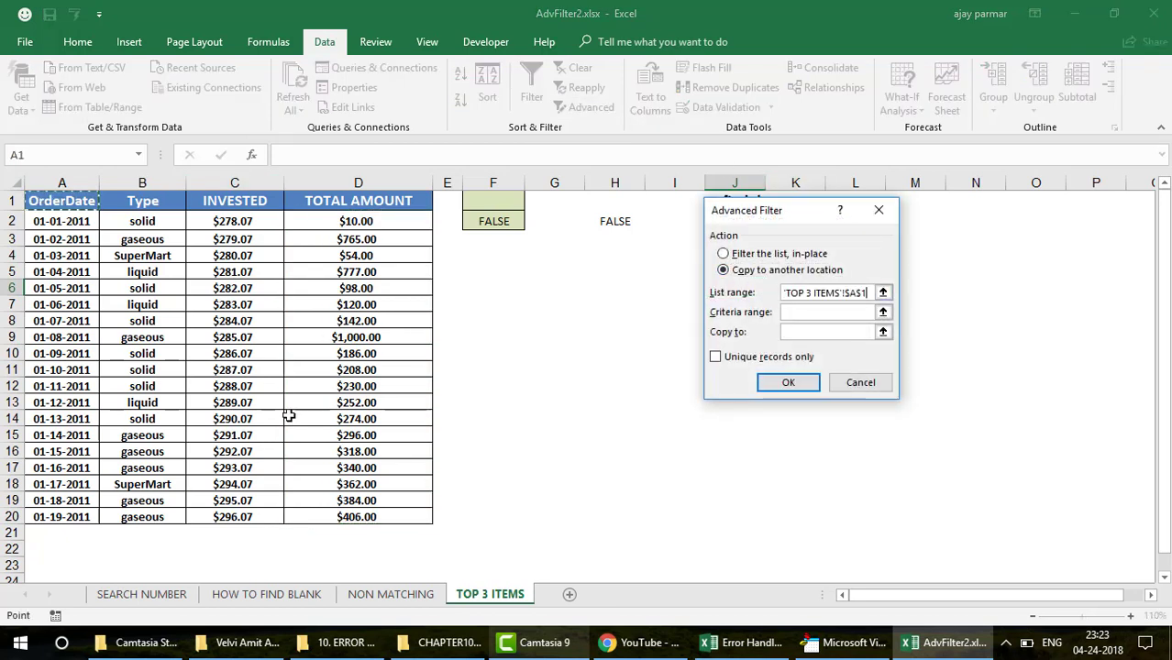
left_click(405, 514, "shift")
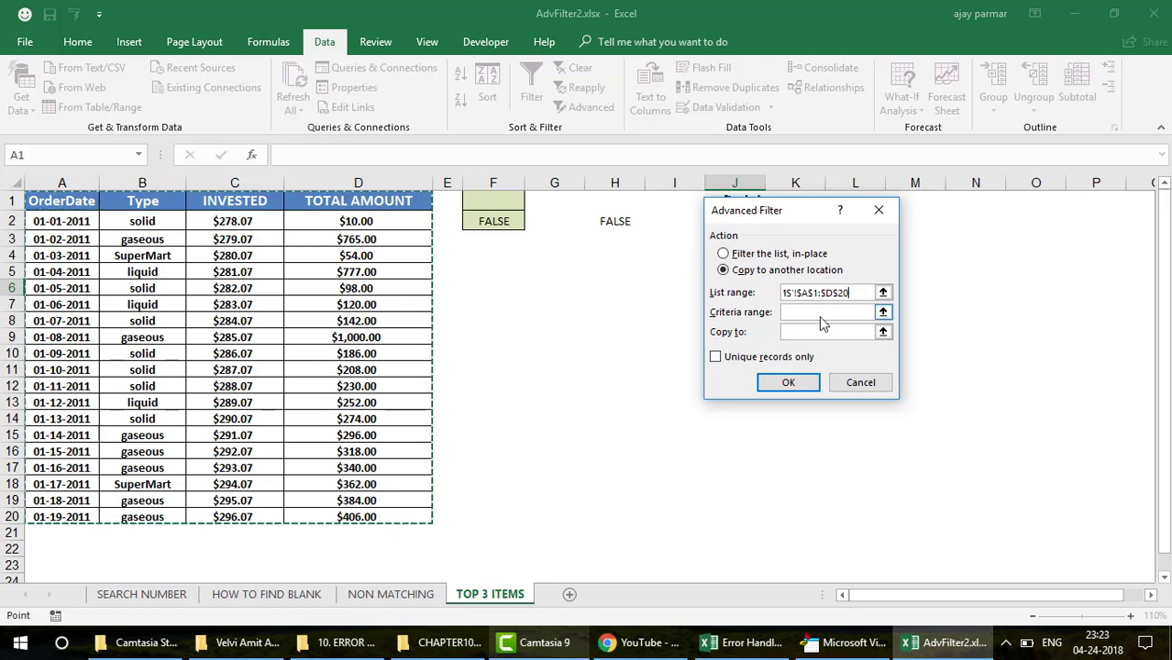
Step: Set the filter's criteria range to H1:H2 and its copy-to cell to H6
left_click(822, 318)
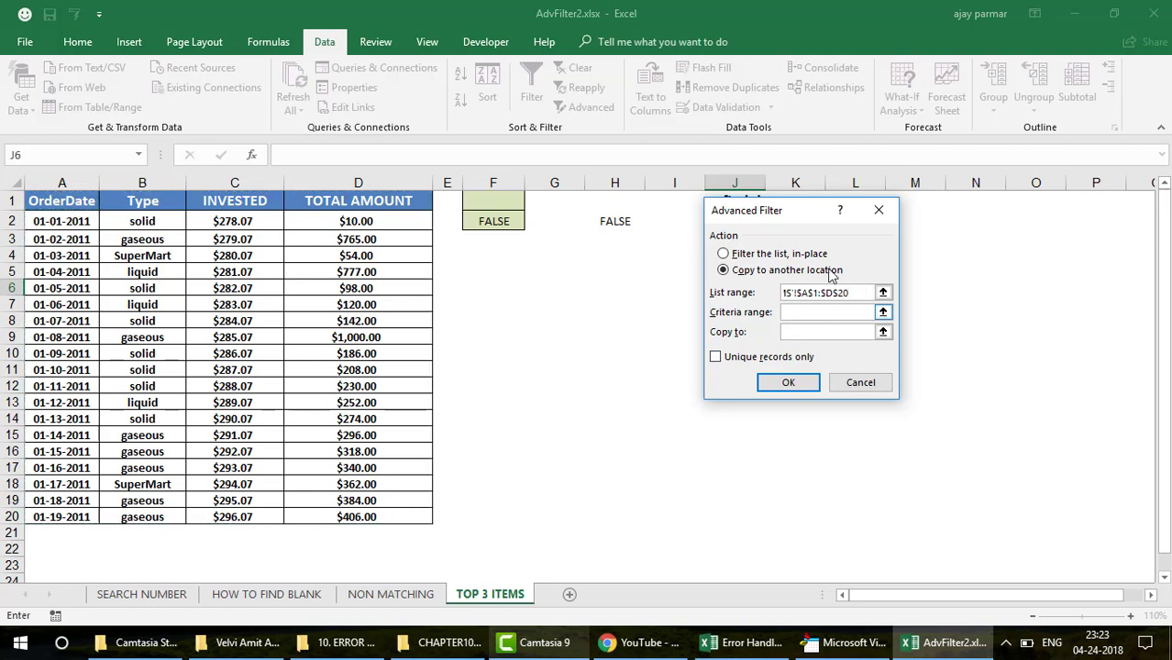
left_click_drag(804, 215, 869, 218)
left_click(626, 204)
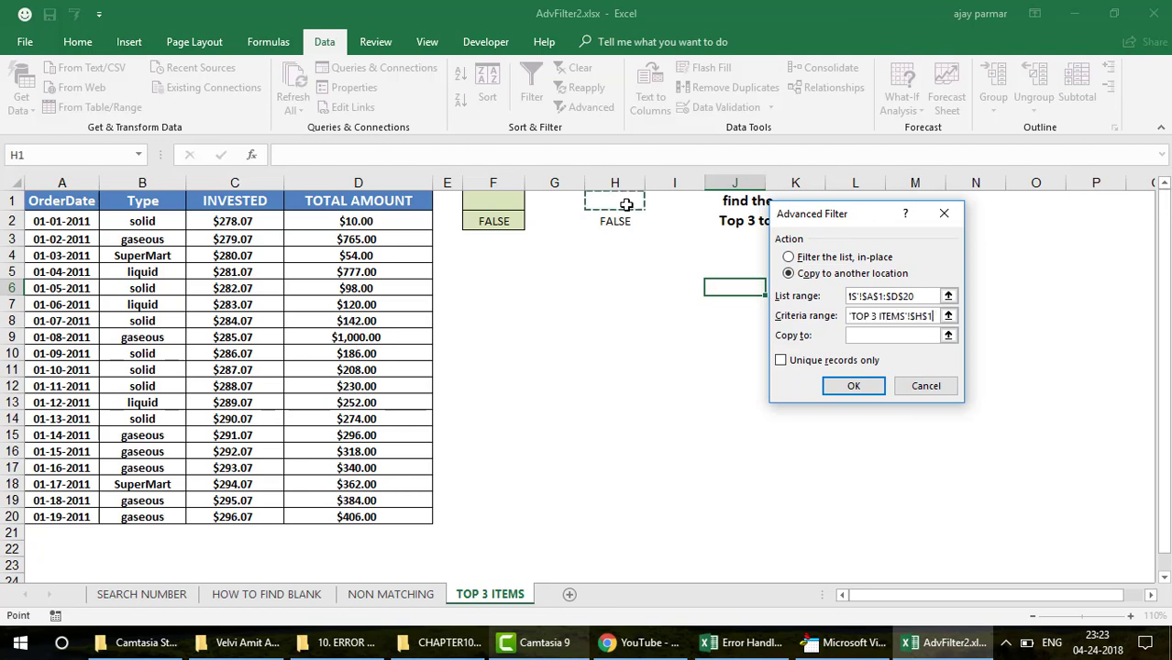
left_click_drag(627, 204, 623, 223)
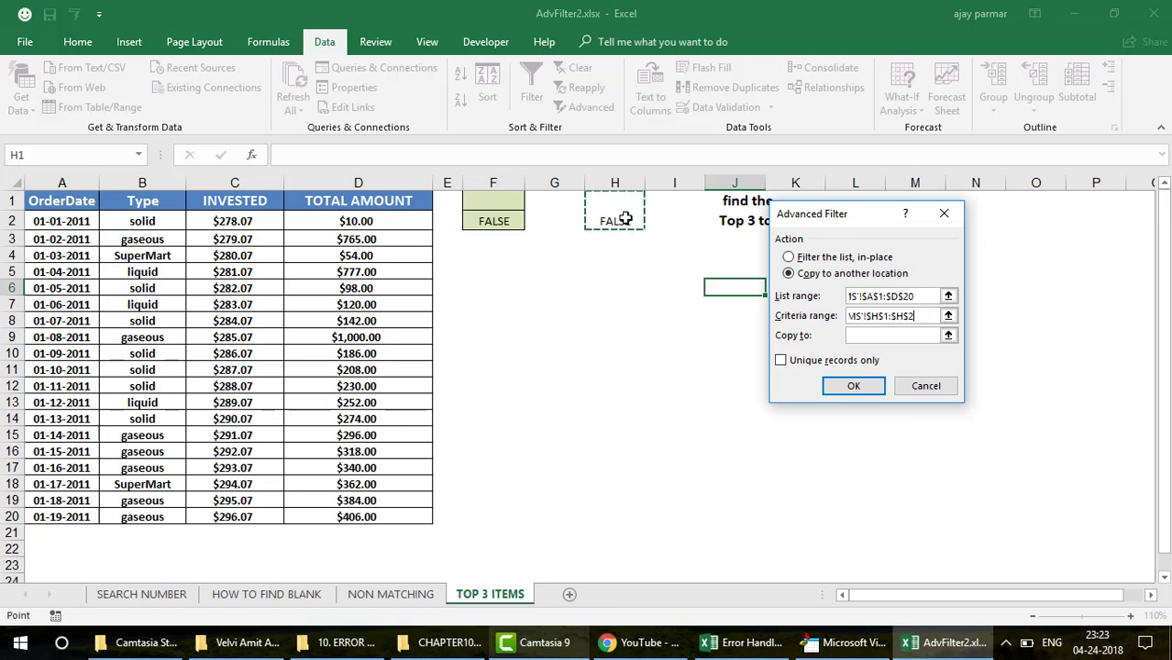
left_click(875, 336)
left_click(612, 288)
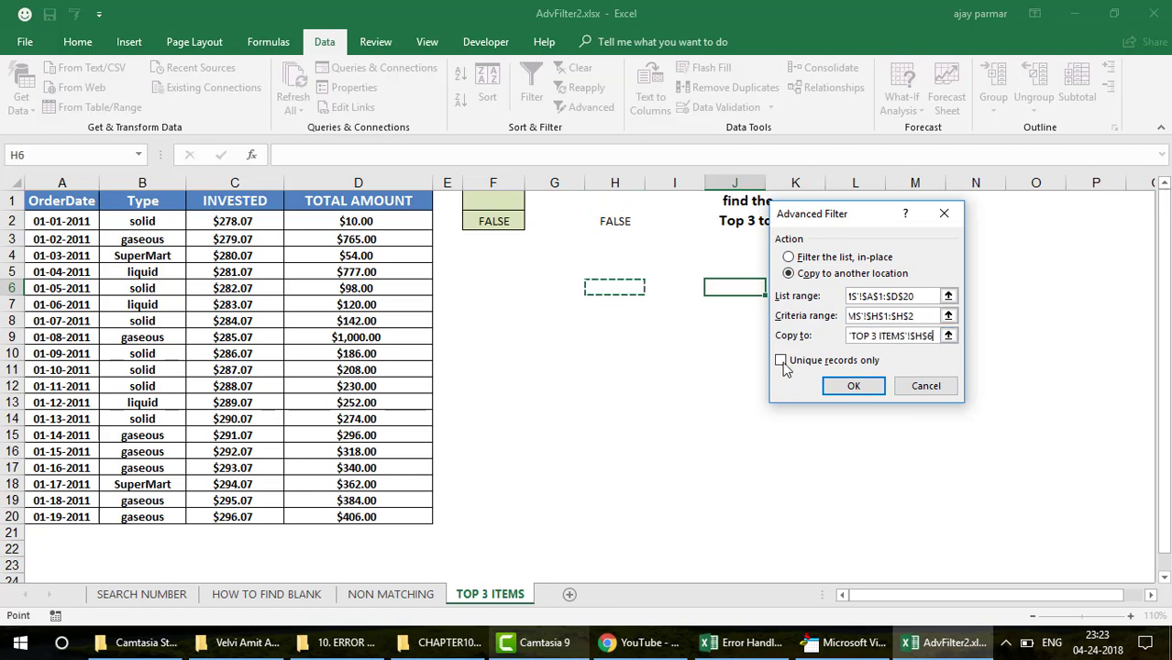
Step: Extract unique records only with the filter and fit column H to its dates
left_click(782, 363)
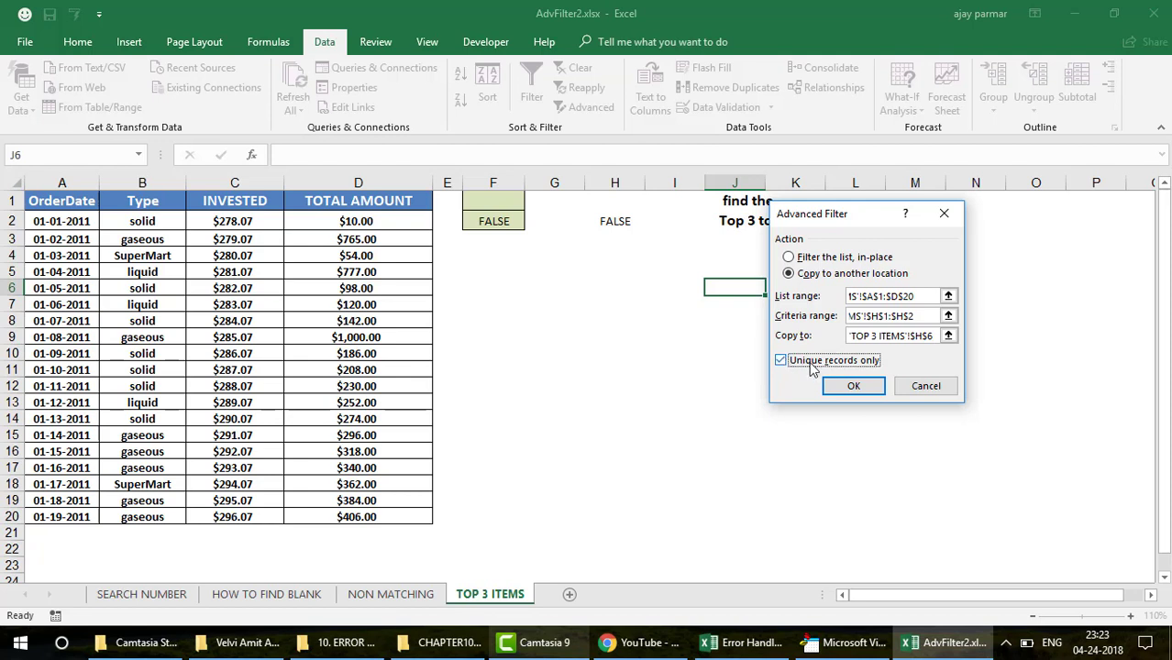
left_click(851, 386)
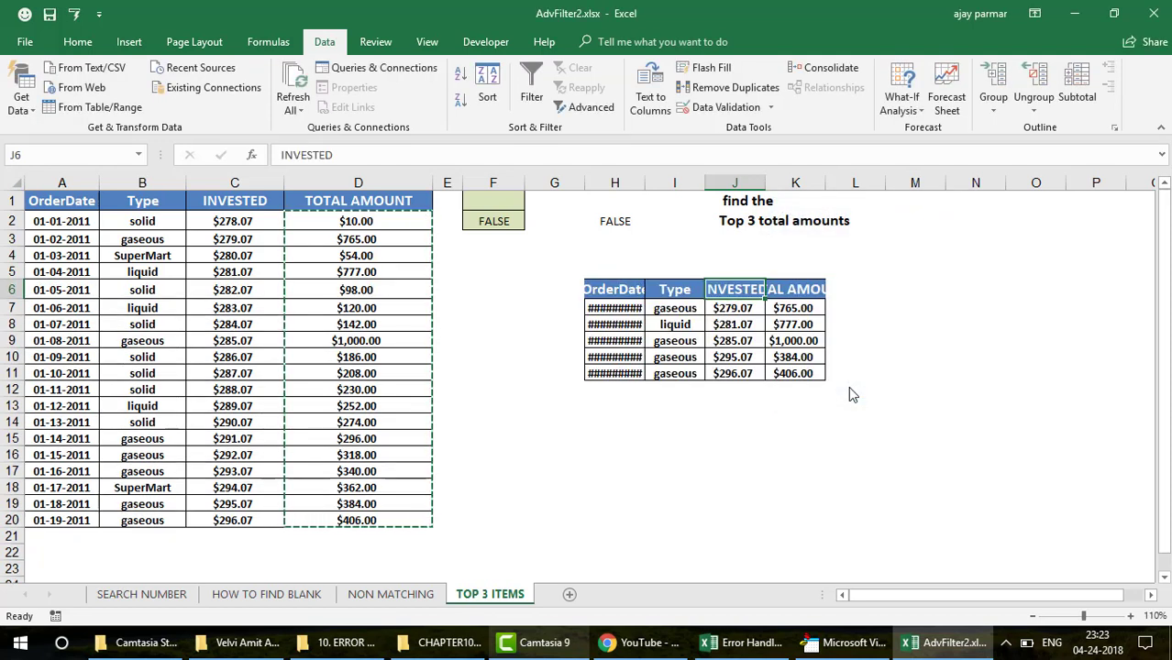
double_click(645, 183)
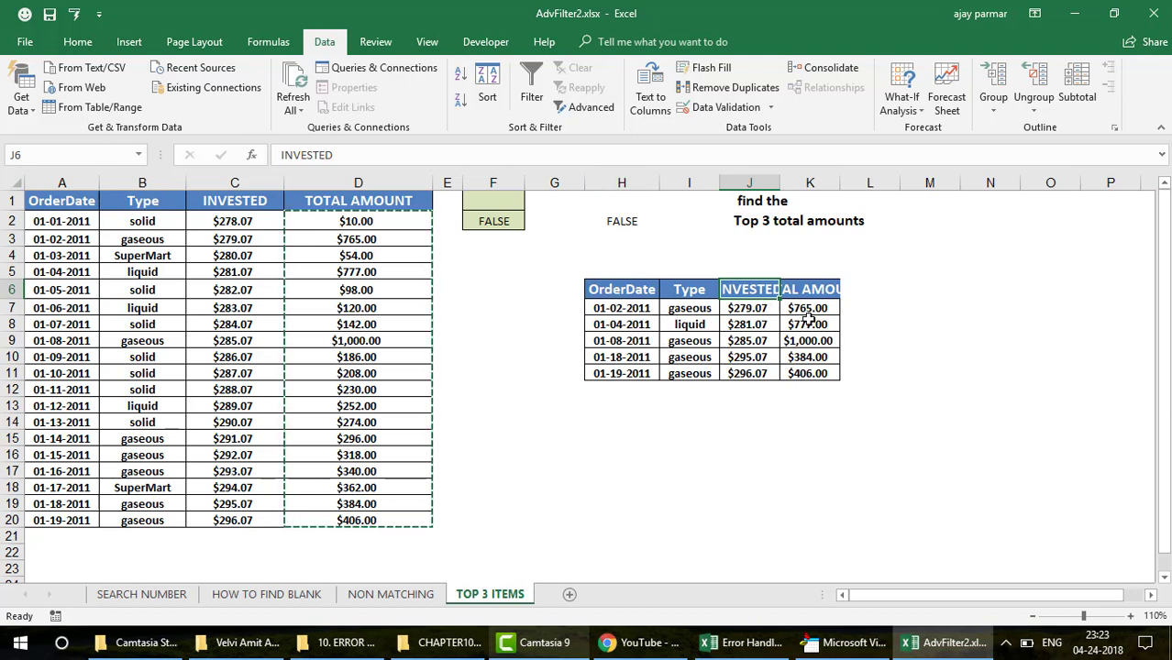
Step: Change the LARGE rank in the H2 criteria formula to 3, giving =D2>=LARGE($D$2:$D$20,3)
left_click(622, 222)
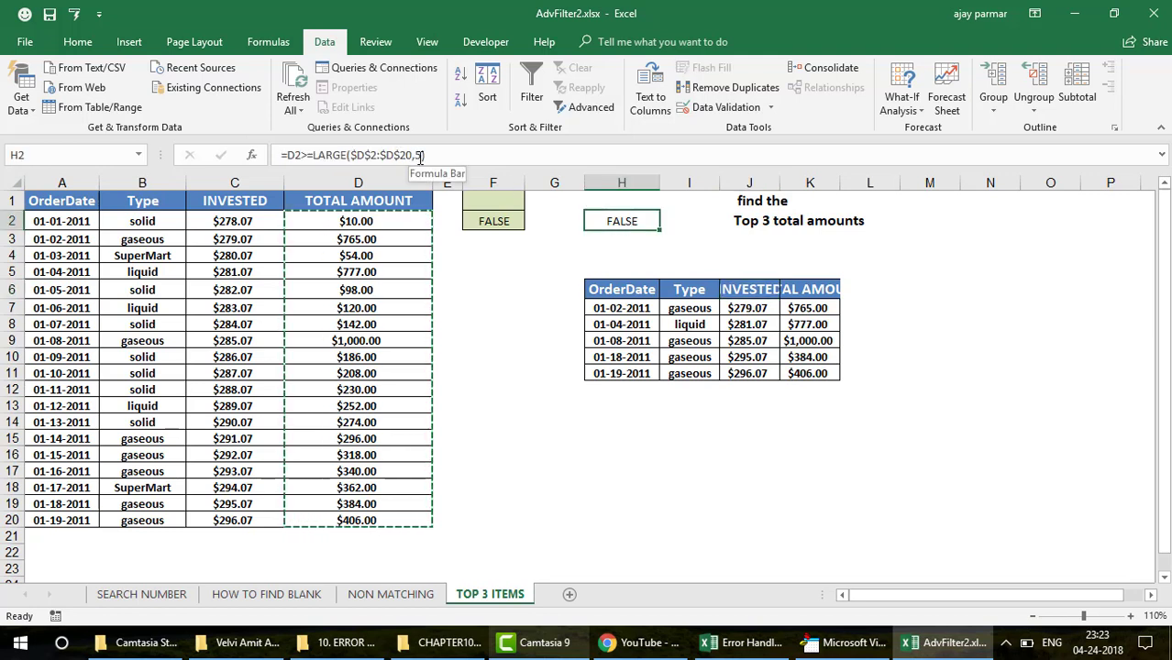
left_click(419, 158)
key("BackSpace")
type("3")
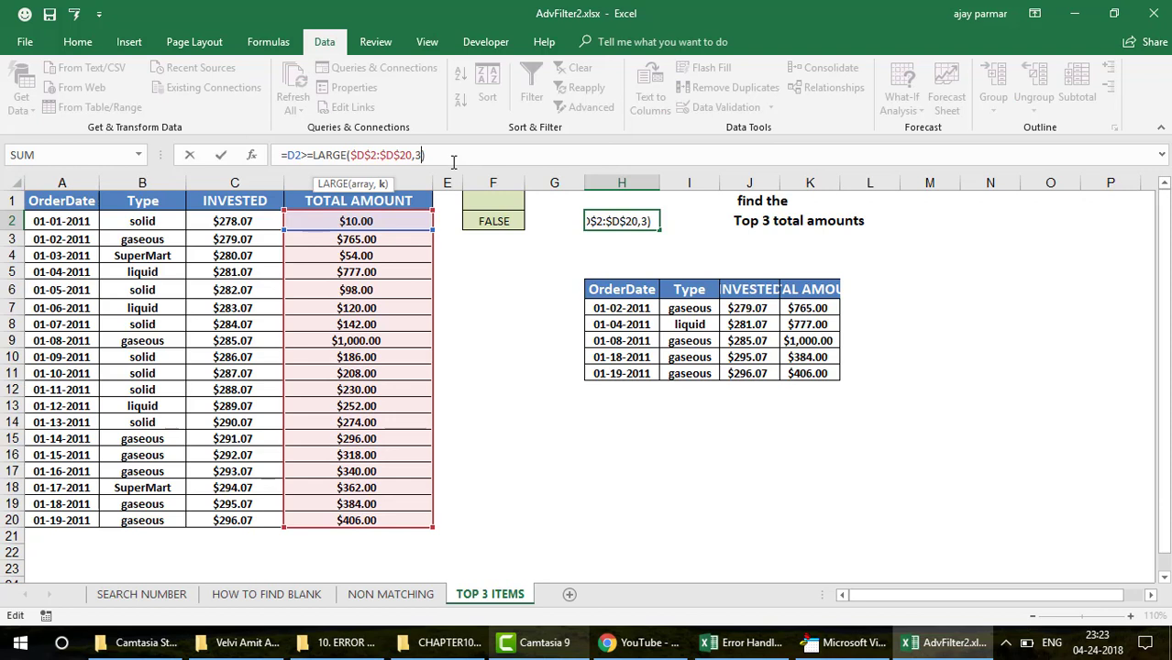
key("Return")
Step: Clear the contents of the previous extract in H6:K11
left_click(624, 291)
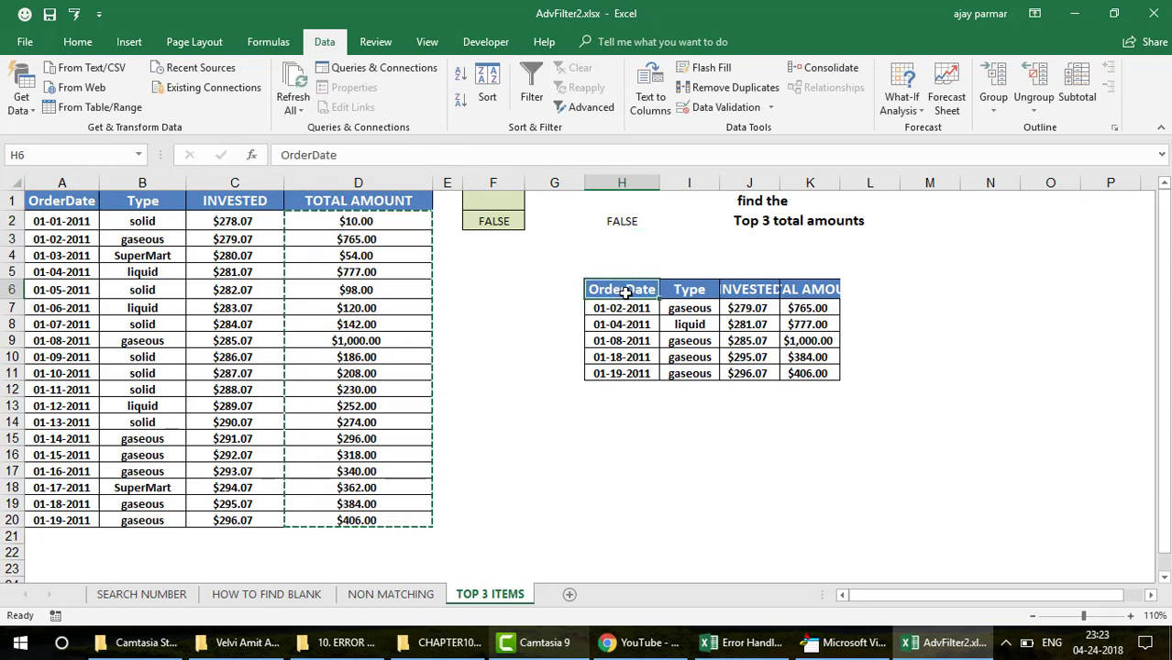
key("shift+Right")
key("shift+Right")
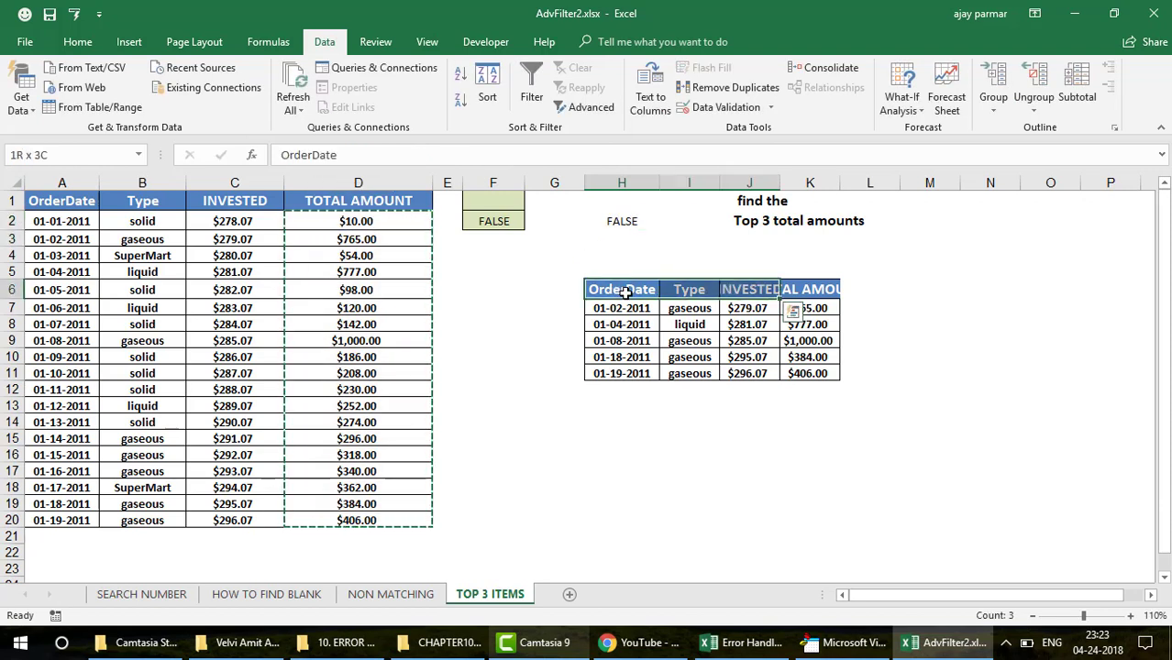
key("shift+Right")
key("shift+Down")
key("shift+Down")
key("shift+Down")
key("shift+Down")
key("shift+Down")
key("Delete")
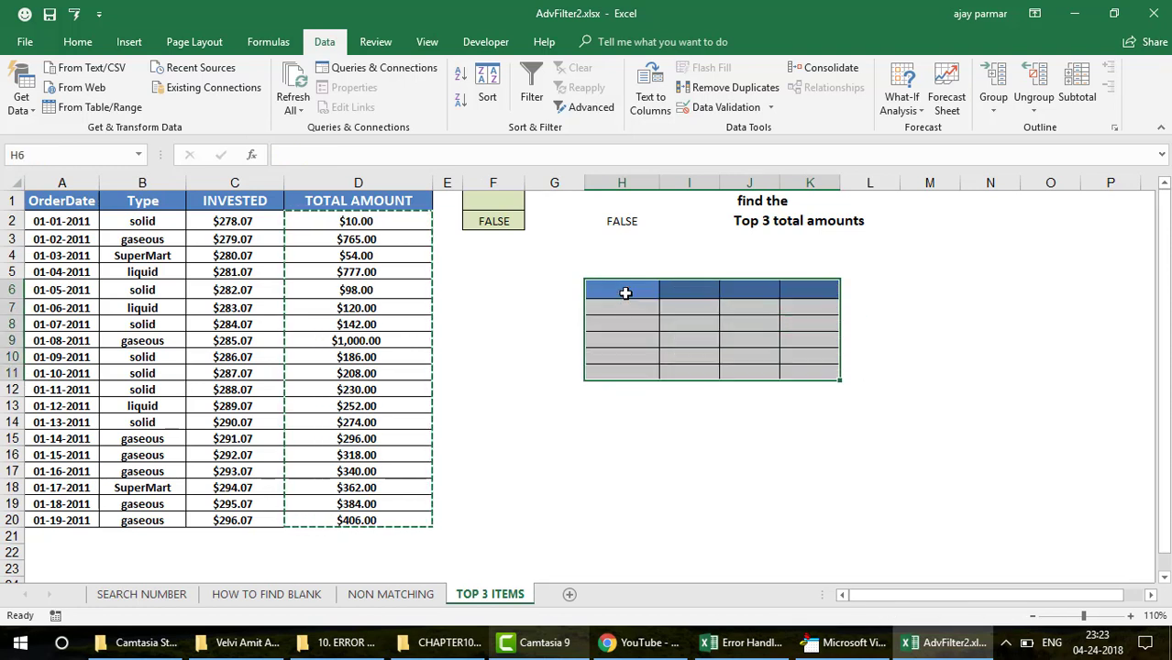
Step: Extract unique records from A1:D20 to H6:K6 with an Advanced Filter, using H1:H2 as the criteria range
left_click(625, 292)
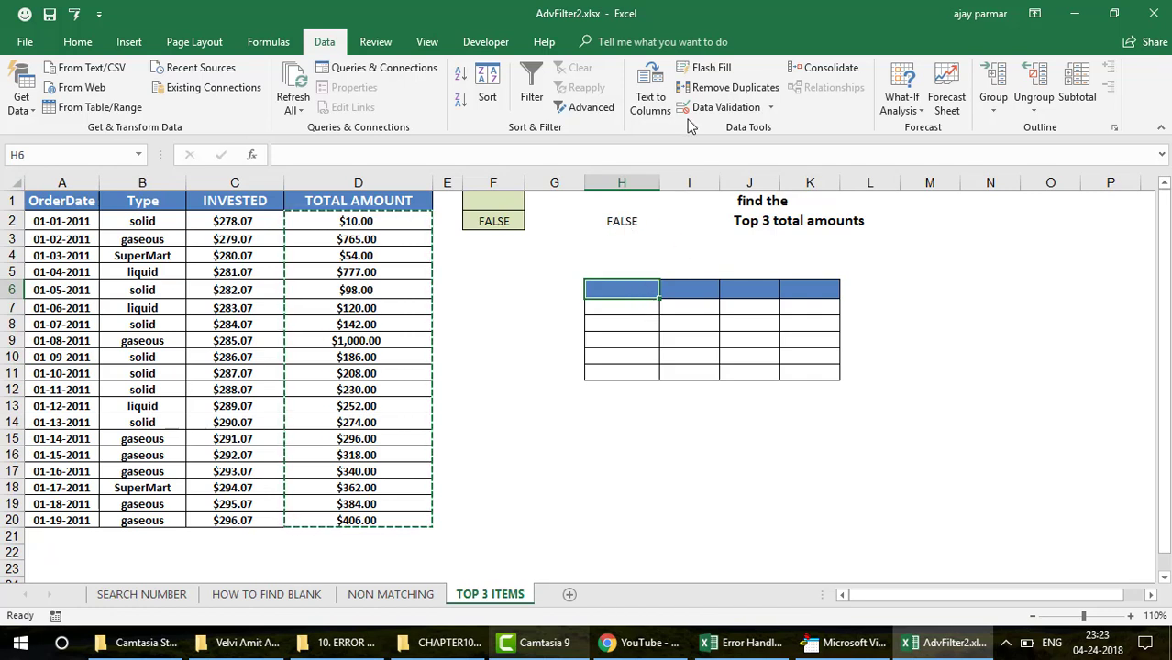
left_click(587, 108)
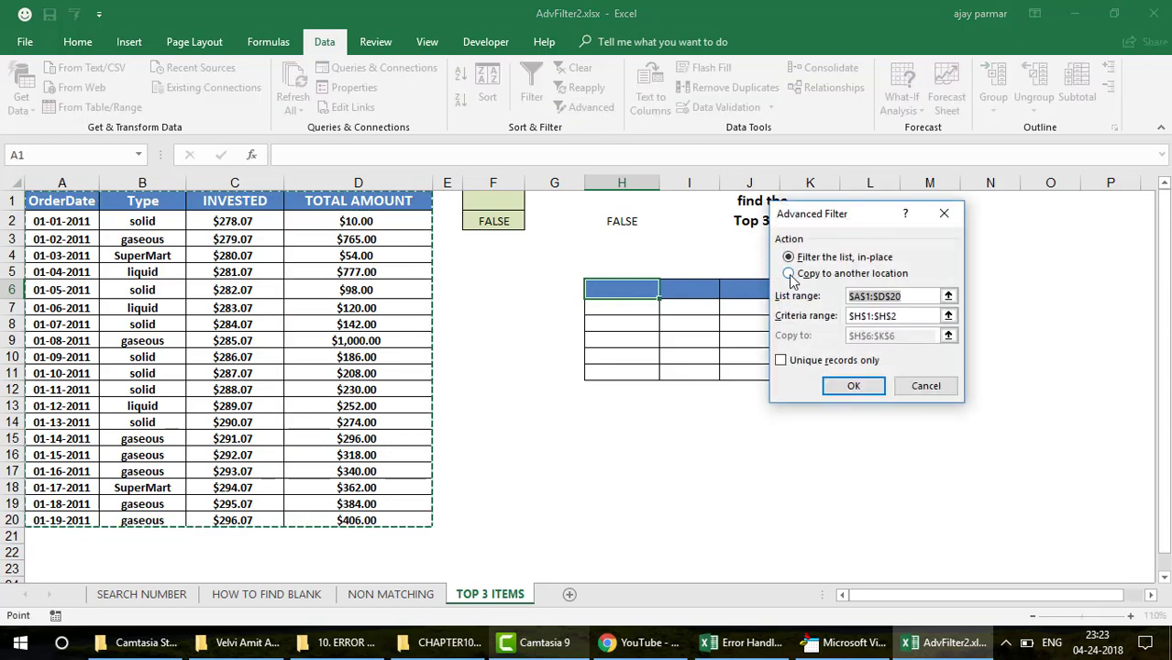
left_click(790, 274)
left_click(933, 296)
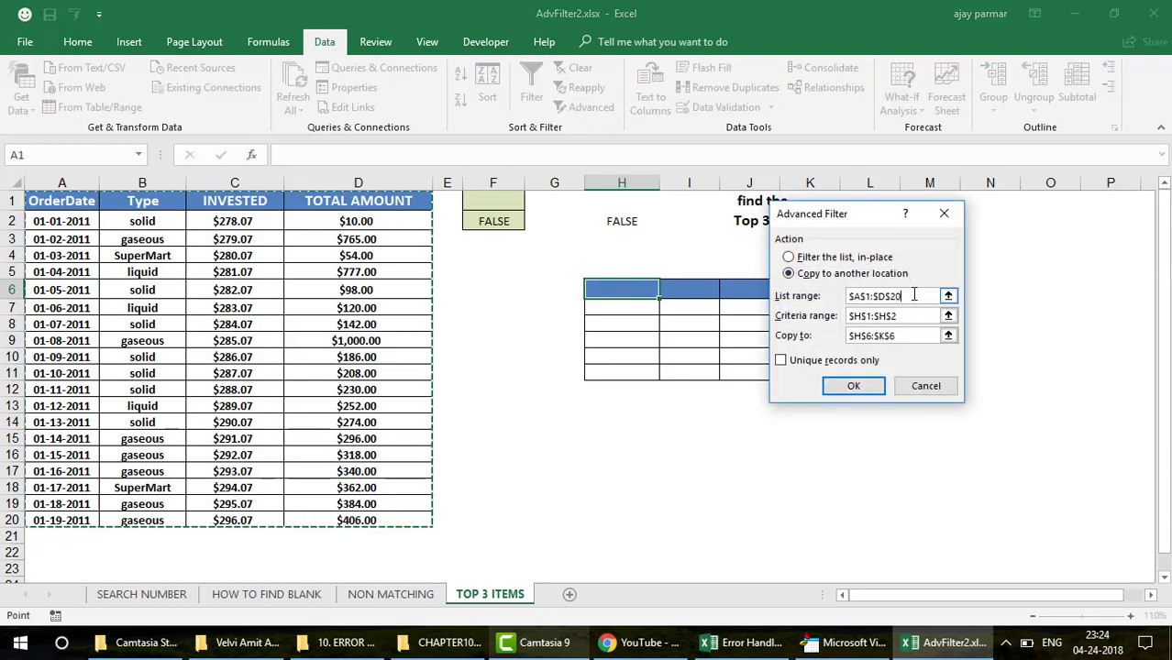
left_click(914, 315)
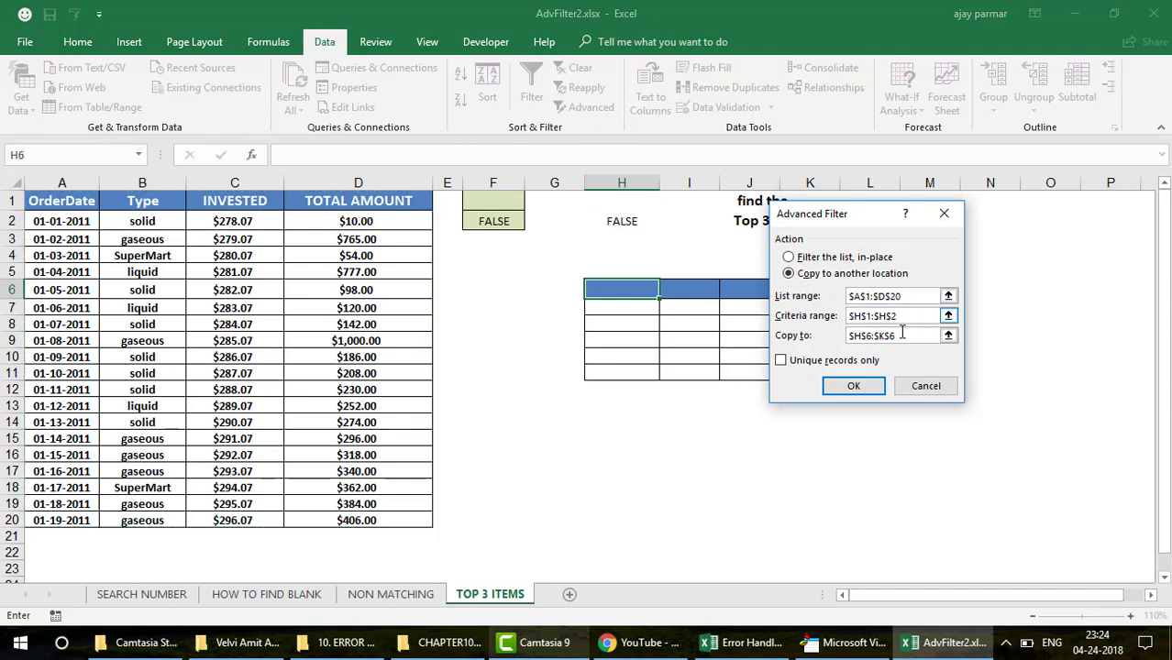
left_click(902, 335)
left_click(790, 361)
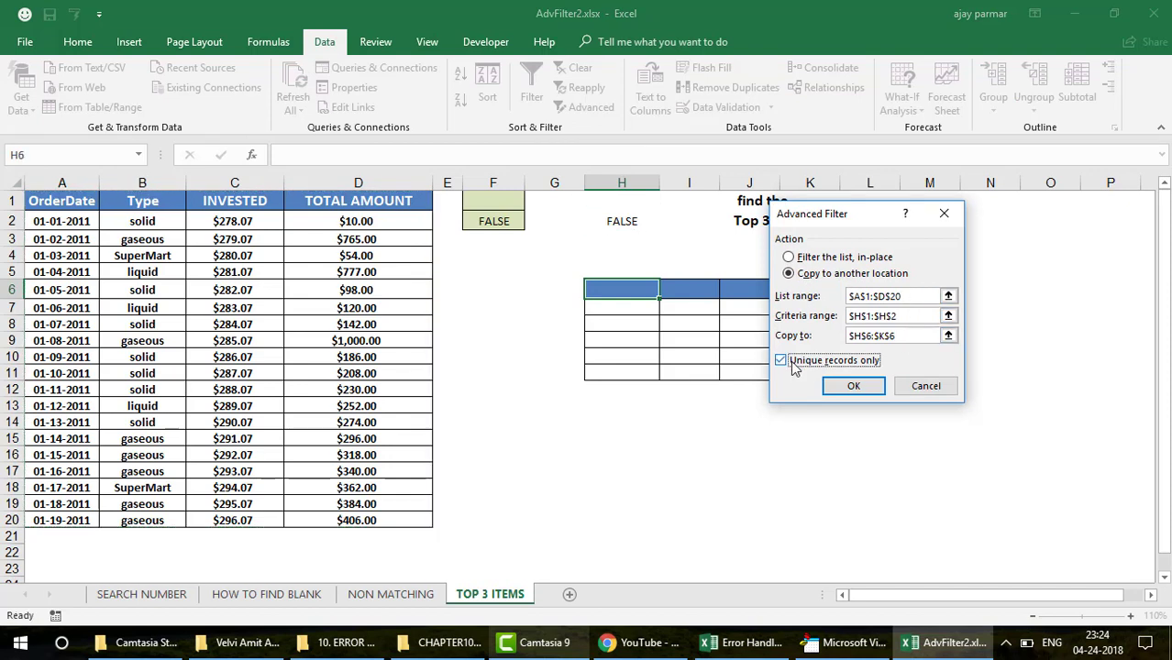
left_click(856, 388)
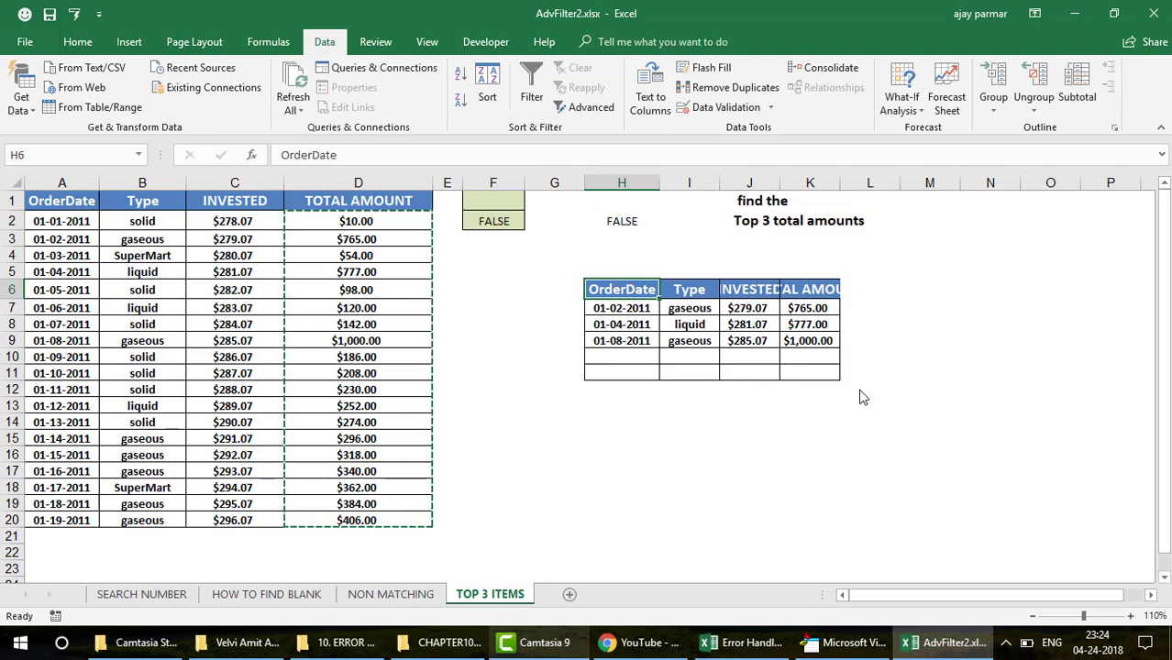
Step: Set the 01-13-2011 order's total amount in D14 to 1100
left_click(393, 266)
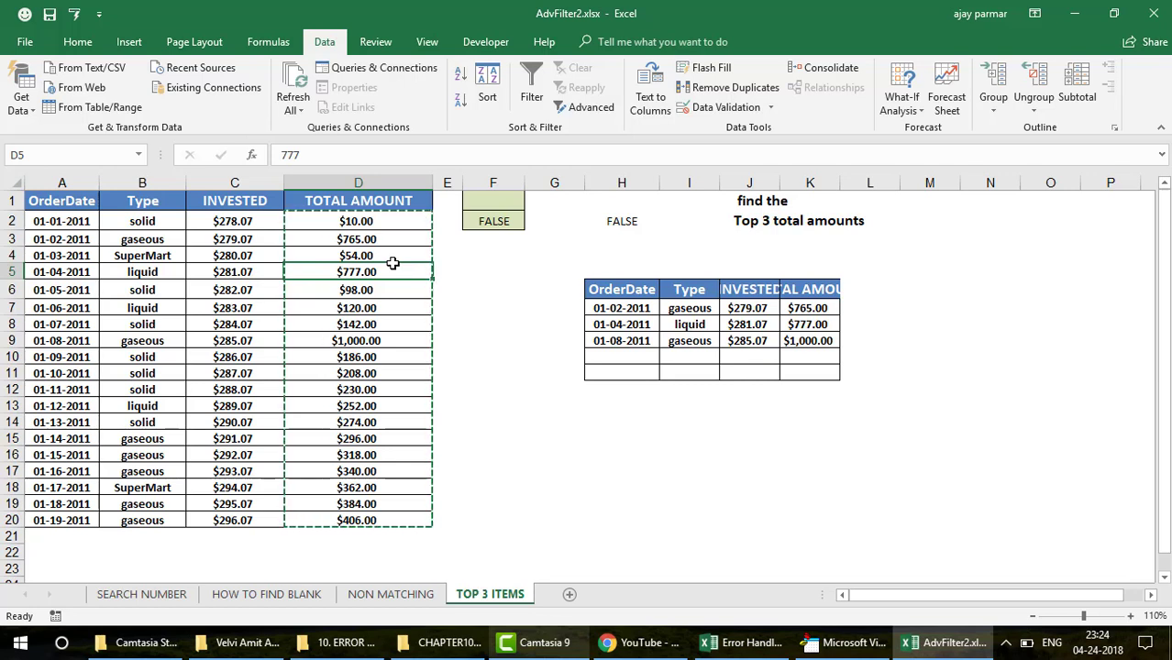
left_click(370, 418)
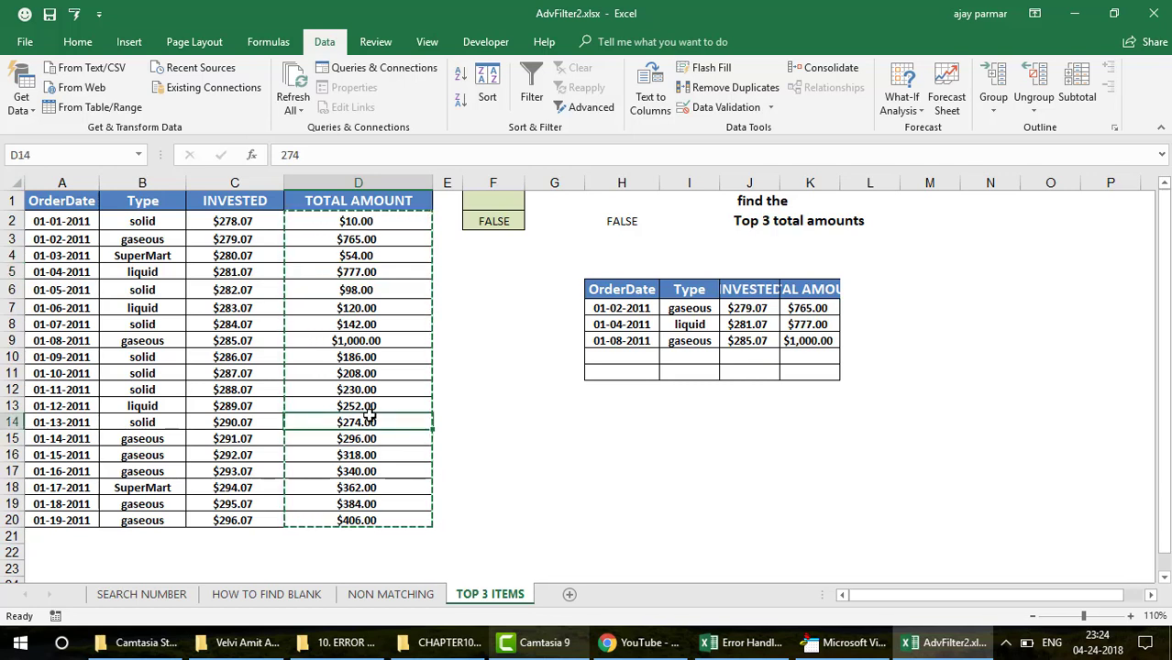
type("1000")
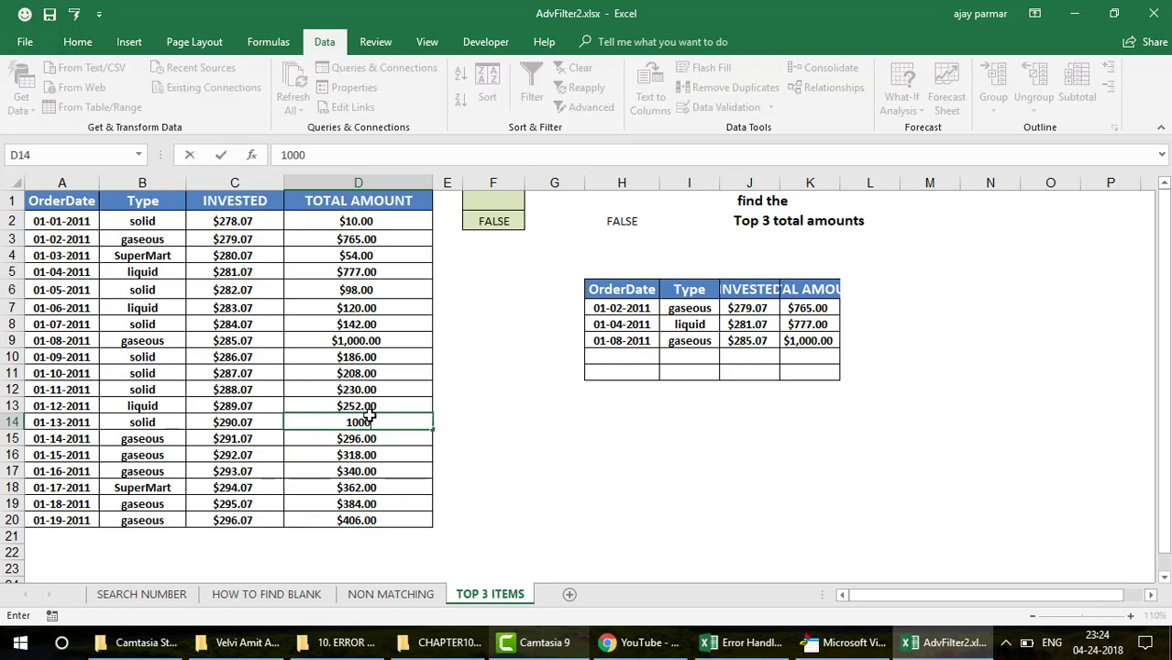
key("Return")
left_click(390, 423)
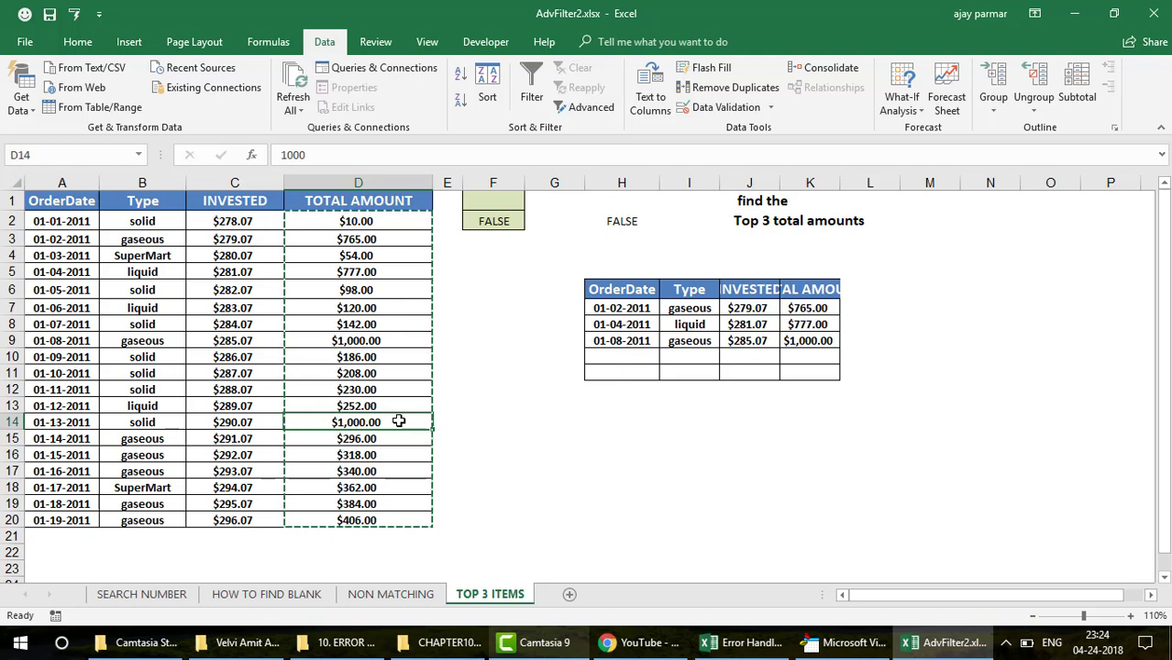
type("1100")
key("Return")
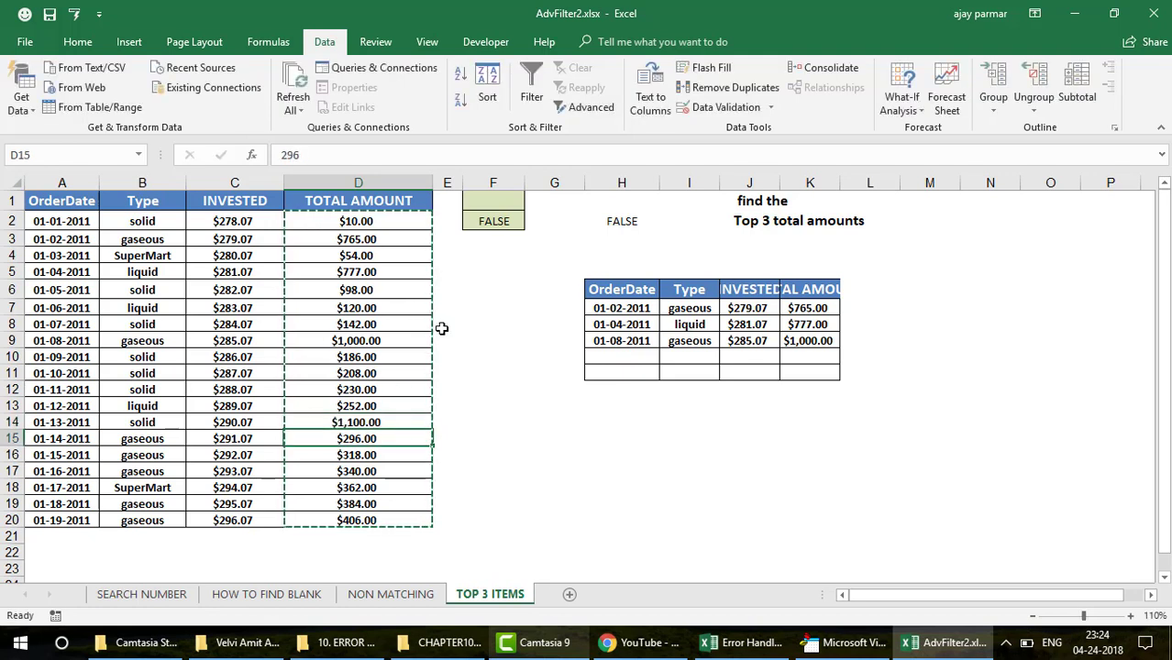
Step: Rerun the Advanced Filter on the edited data, copying unique records only to H6:K6 with criteria H1:H2
left_click(613, 289)
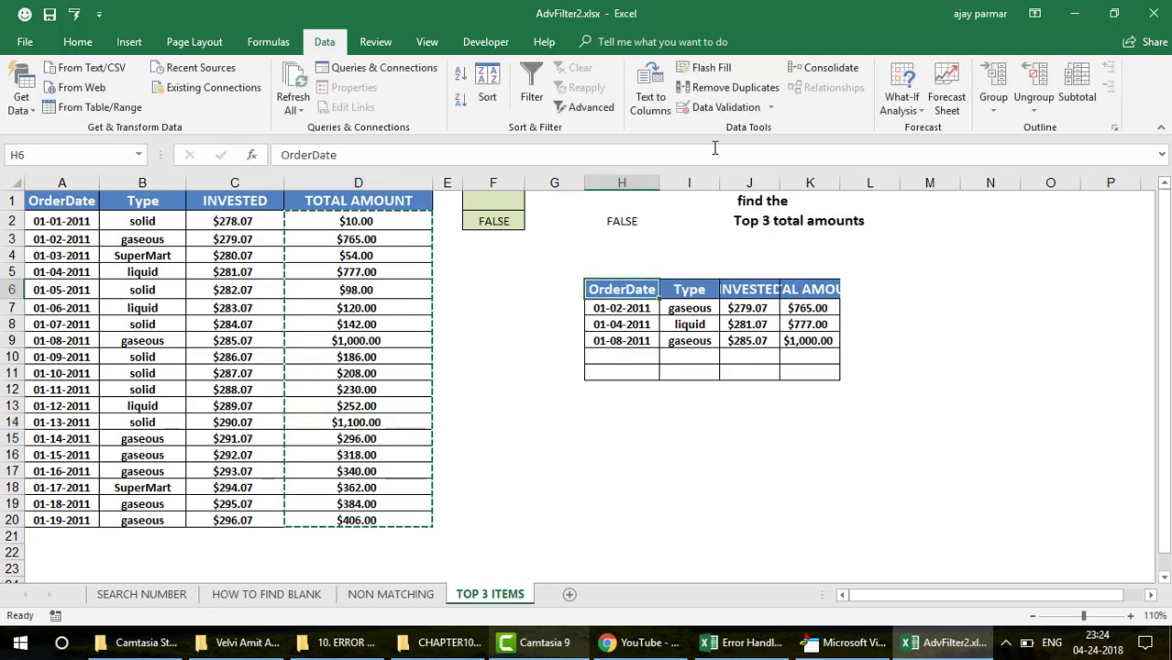
left_click(588, 113)
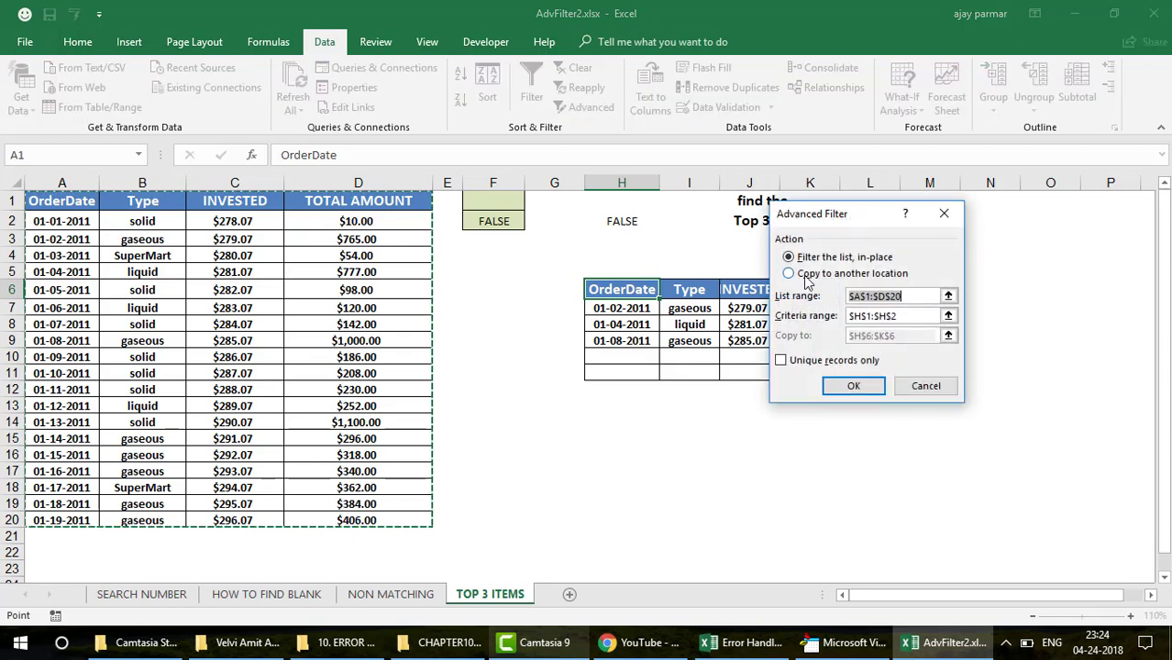
left_click(805, 274)
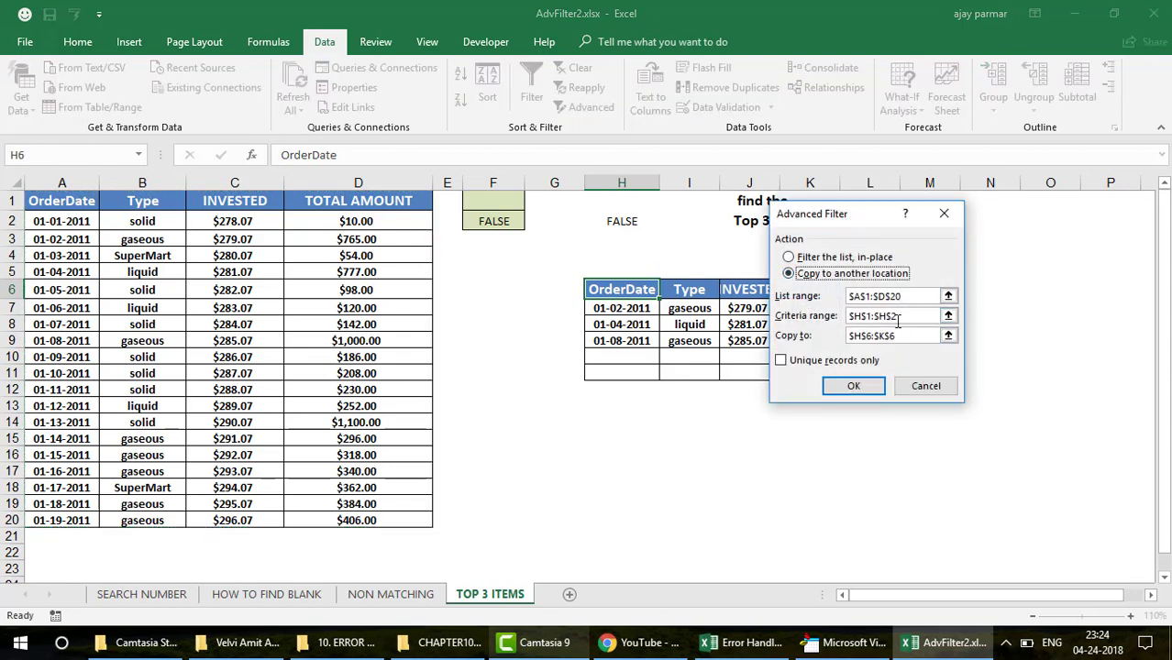
left_click(780, 360)
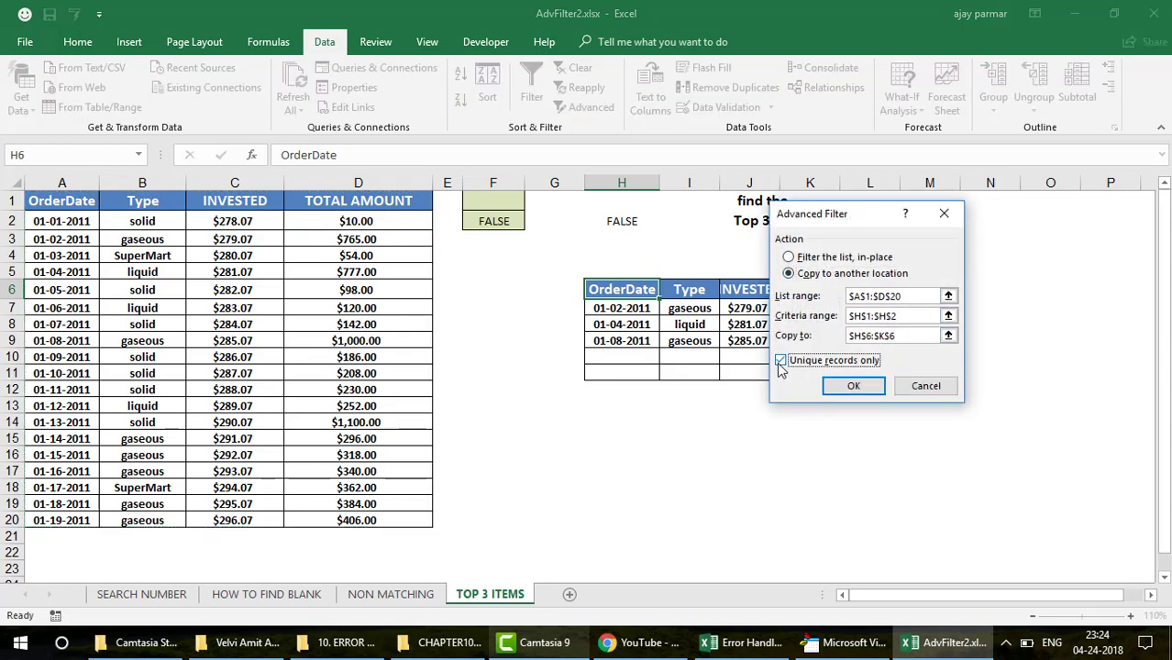
left_click(856, 387)
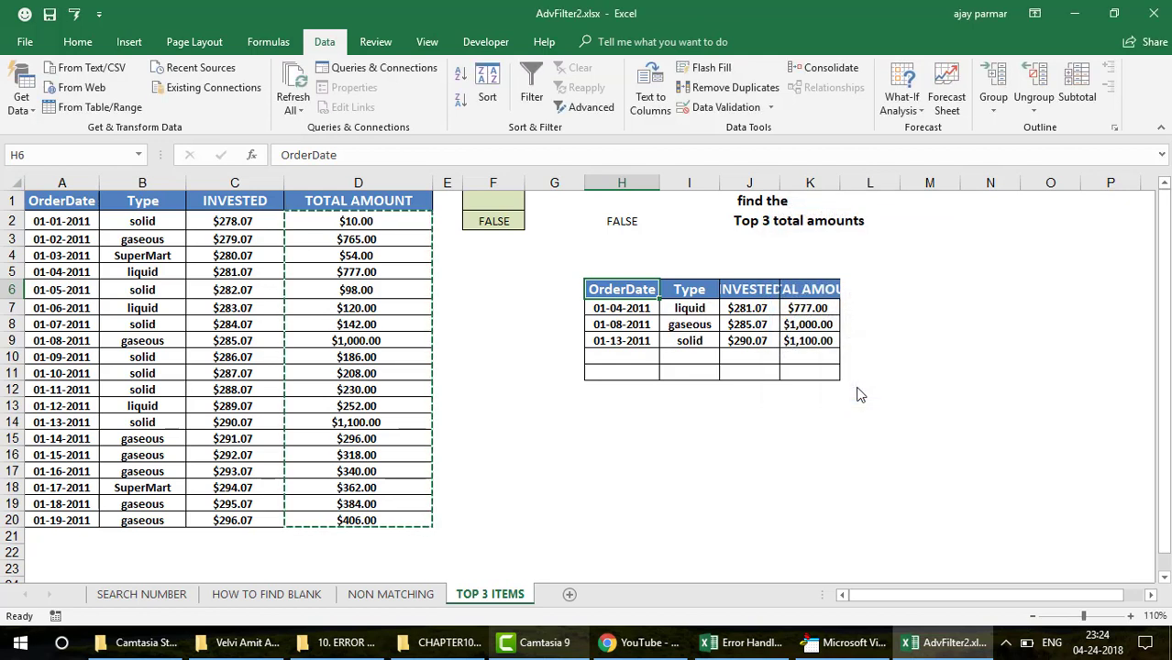
Step: Check the extracted amounts in K9 and K8 and the criteria formula in F2
left_click(804, 340)
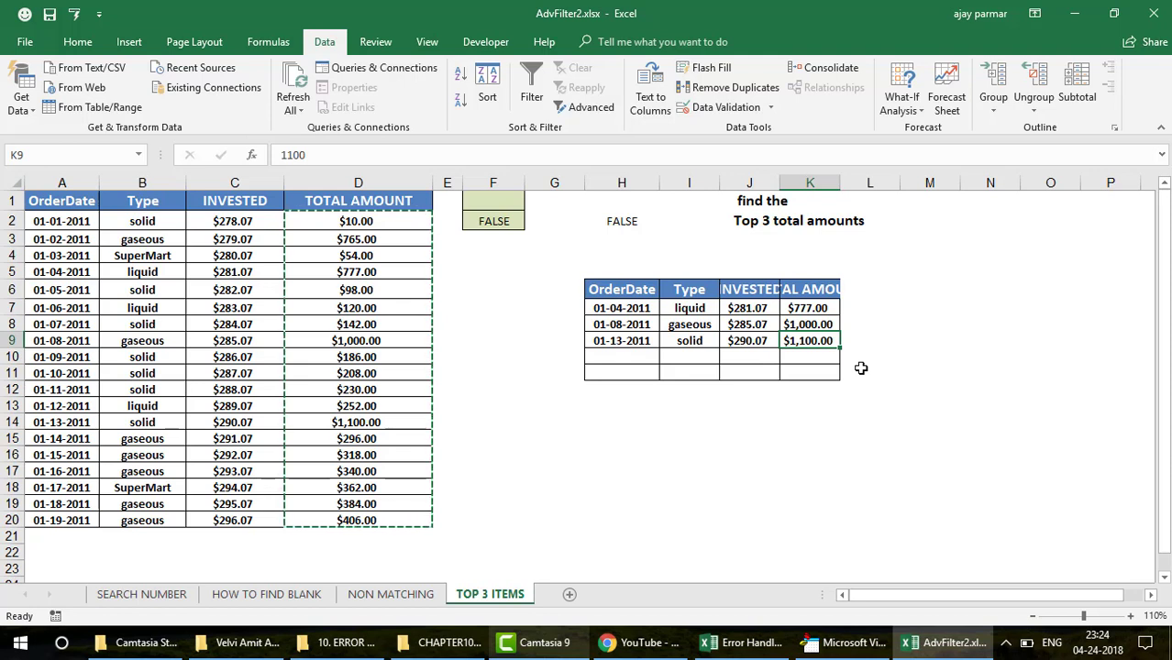
key("Up")
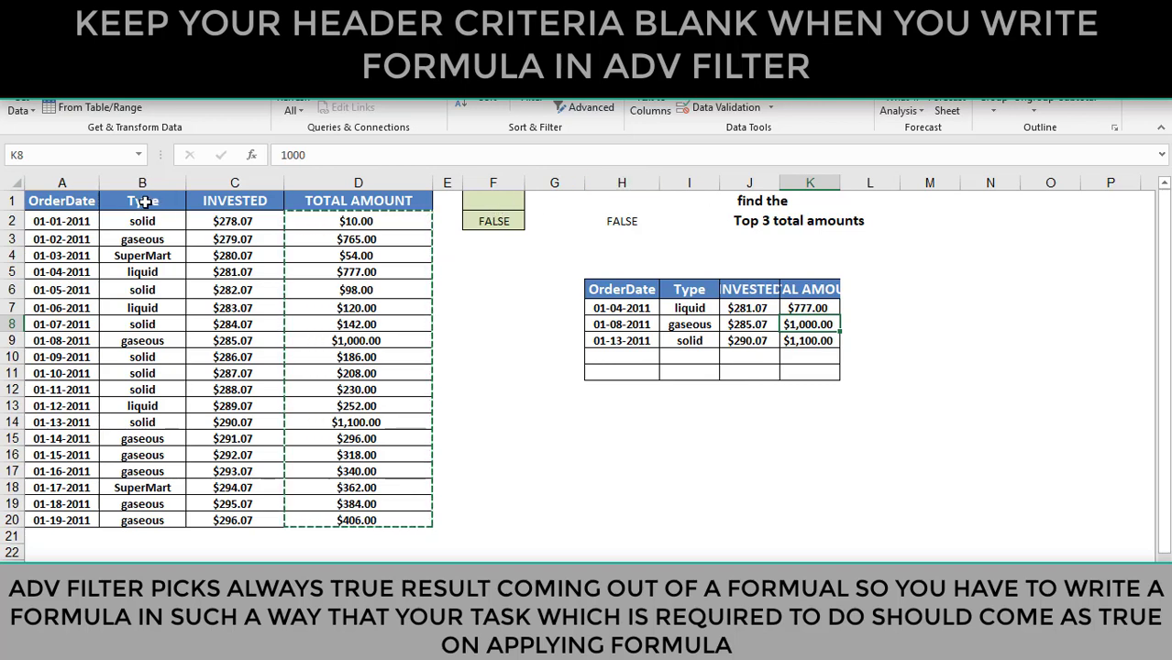
left_click(516, 222)
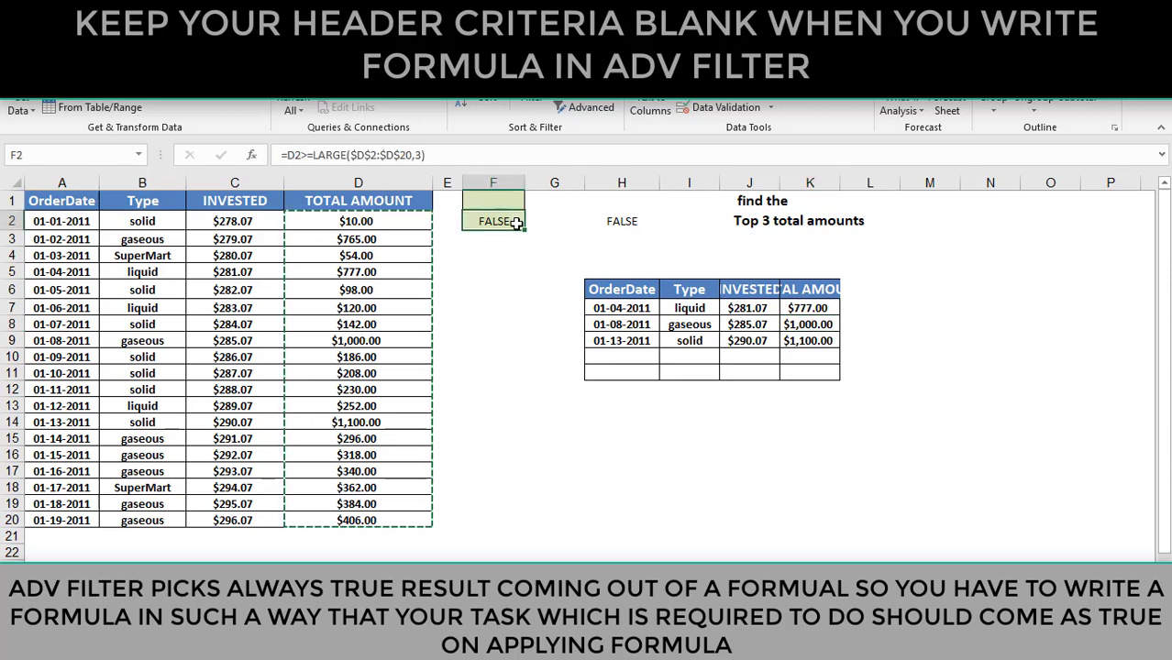